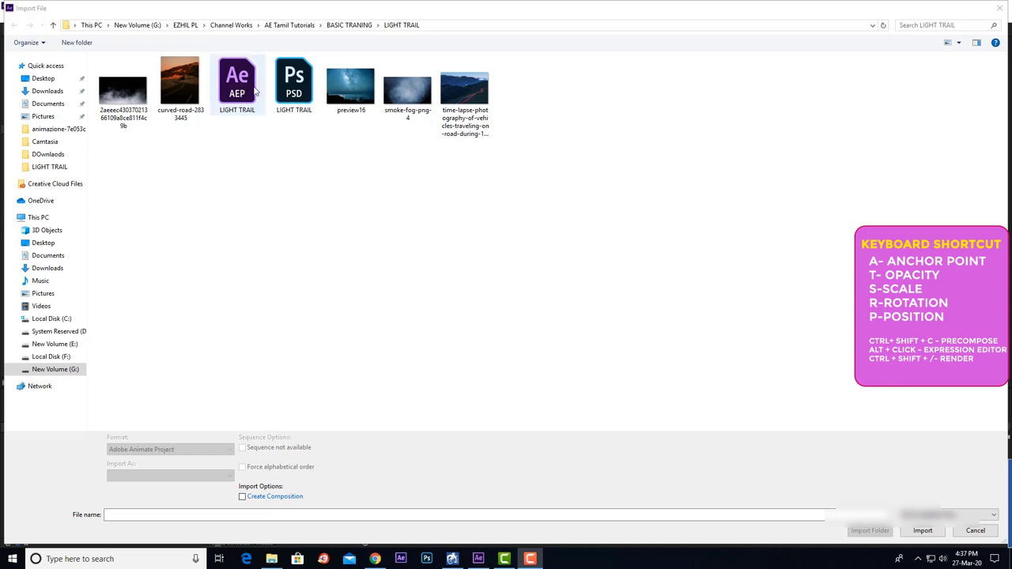
Import LIGHT TRAIL.psd as a composition, then briefly solo and unsolo Layer 1.
double_click(296, 87)
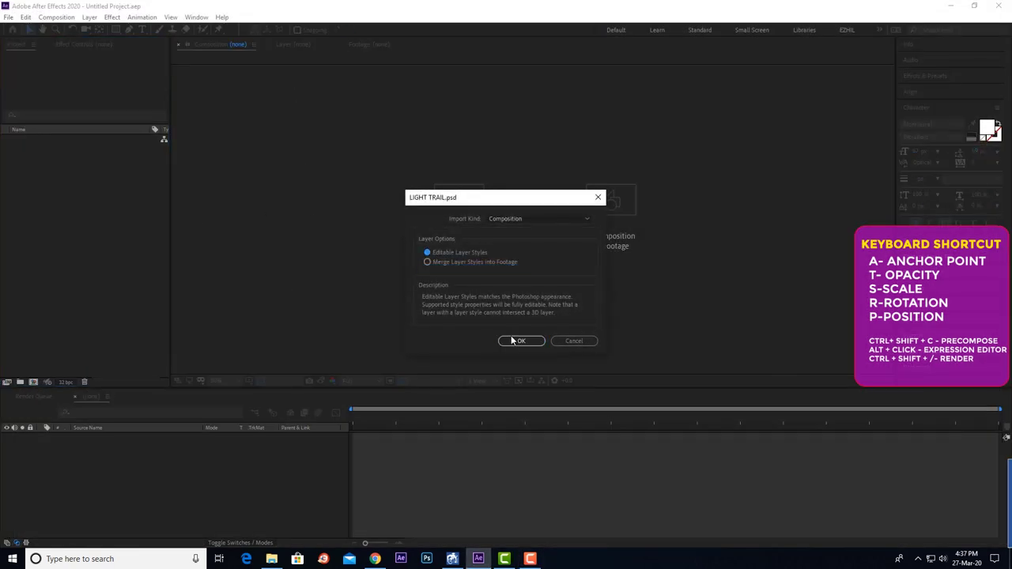
left_click(513, 341)
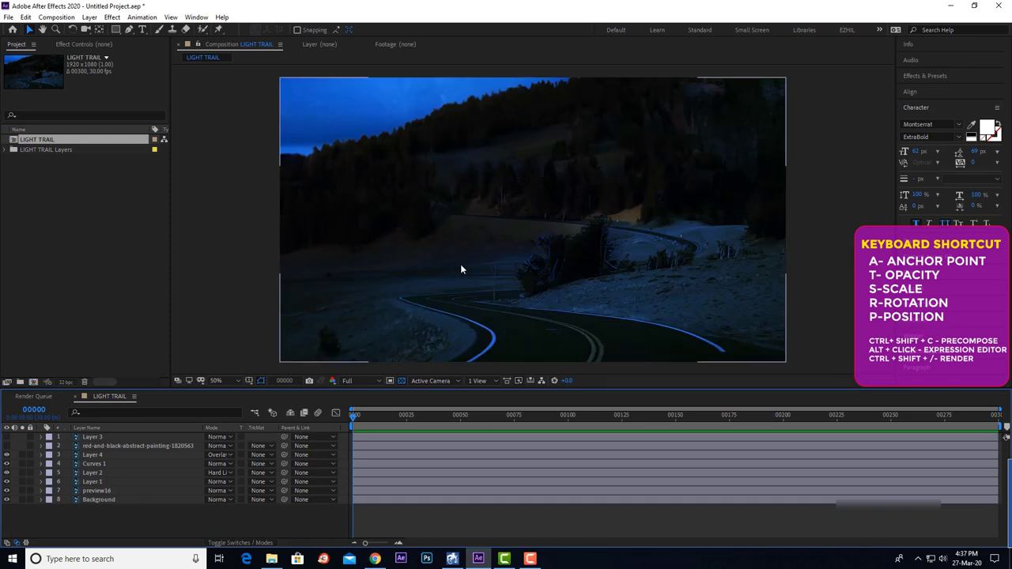
left_click_drag(577, 275, 564, 266)
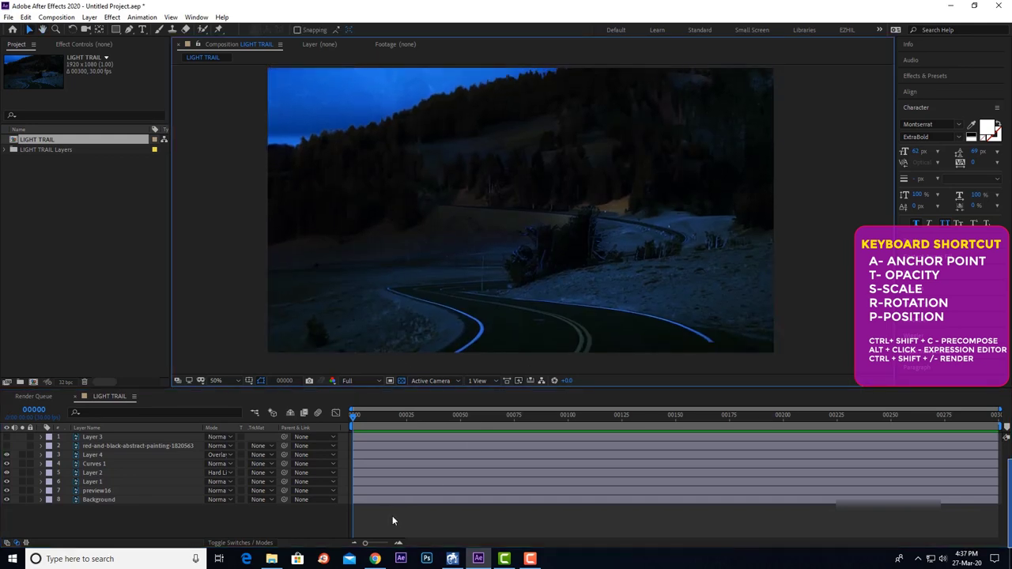
left_click_drag(386, 294, 387, 303)
left_click(21, 483)
left_click(21, 483)
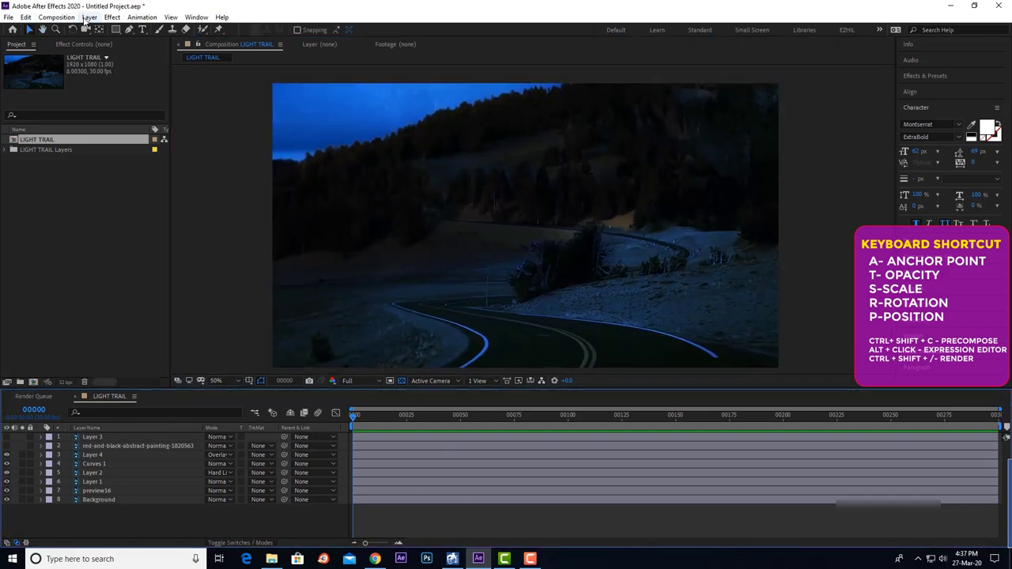
Create a new 2500 × 500 px, 30 fps composition named LIGHT TRAIL.
left_click(56, 17)
left_click(79, 29)
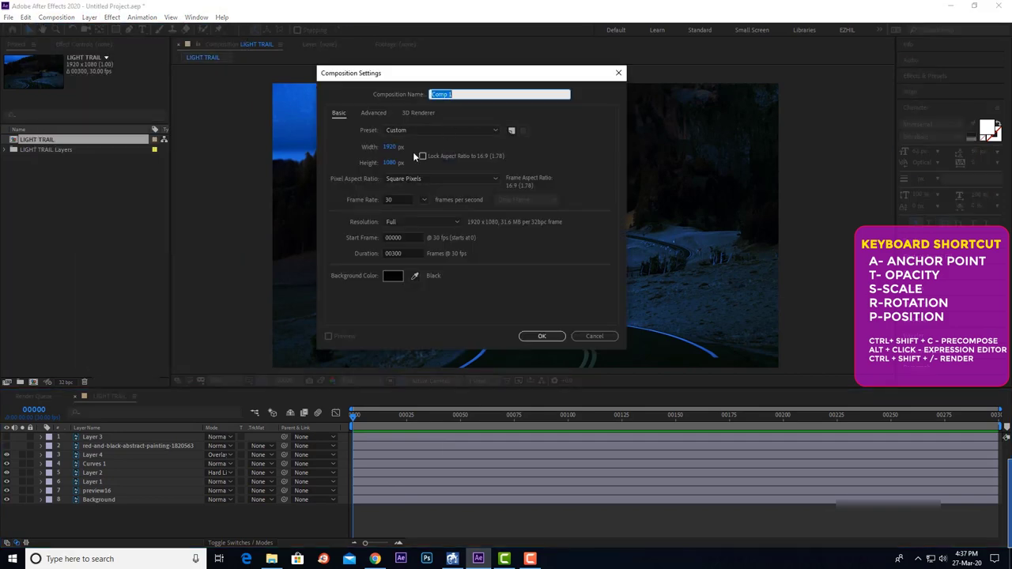
left_click(389, 147)
type("4")
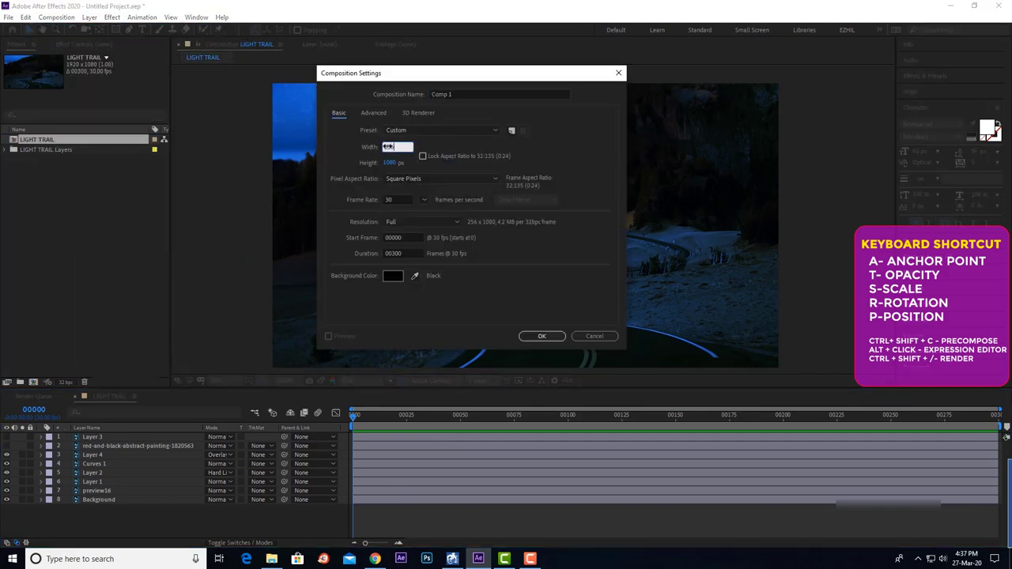
type("2500")
left_click(389, 163)
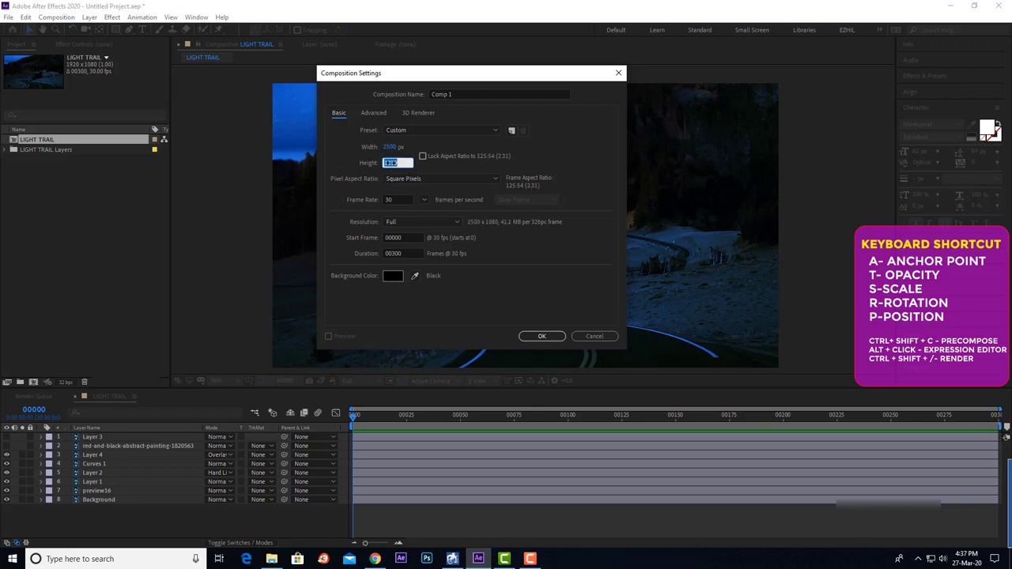
type("5")
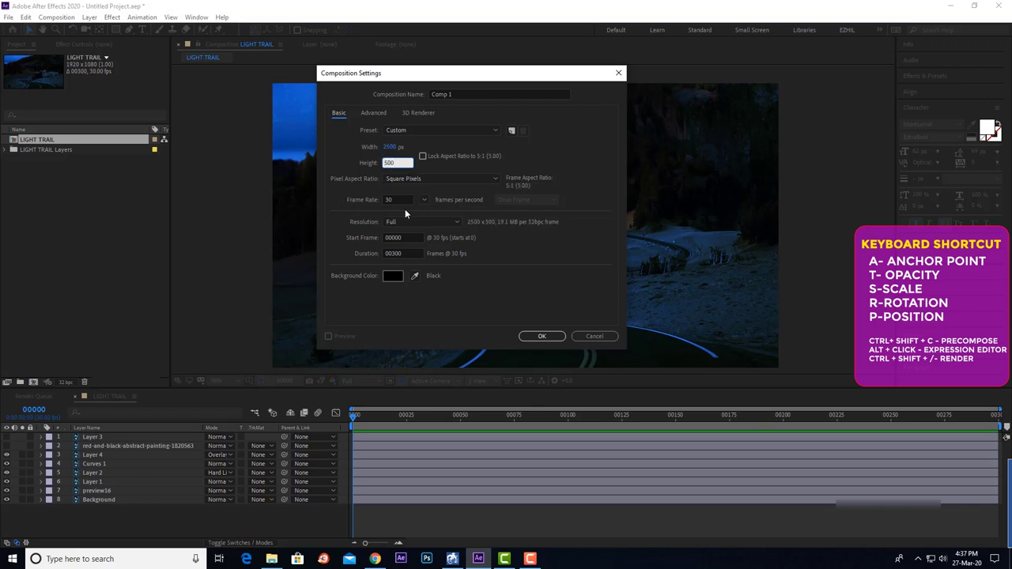
left_click(464, 97)
type("LIGHT TRAIL")
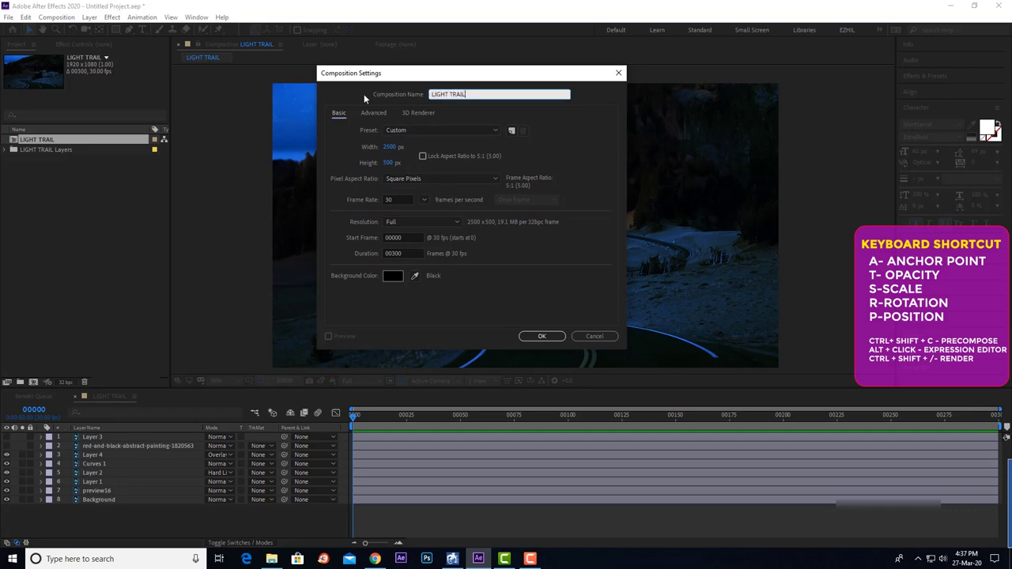
key("Return")
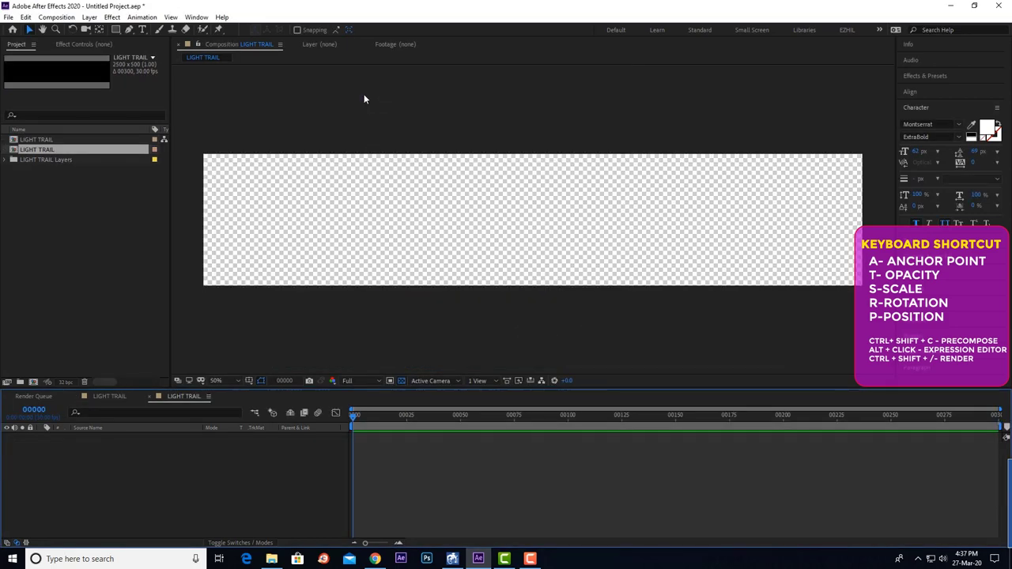
Add a new solid layer and apply Fractal Noise to it, found by searching 'frac'.
left_click(89, 16)
mouse_move(119, 29)
left_click(271, 38)
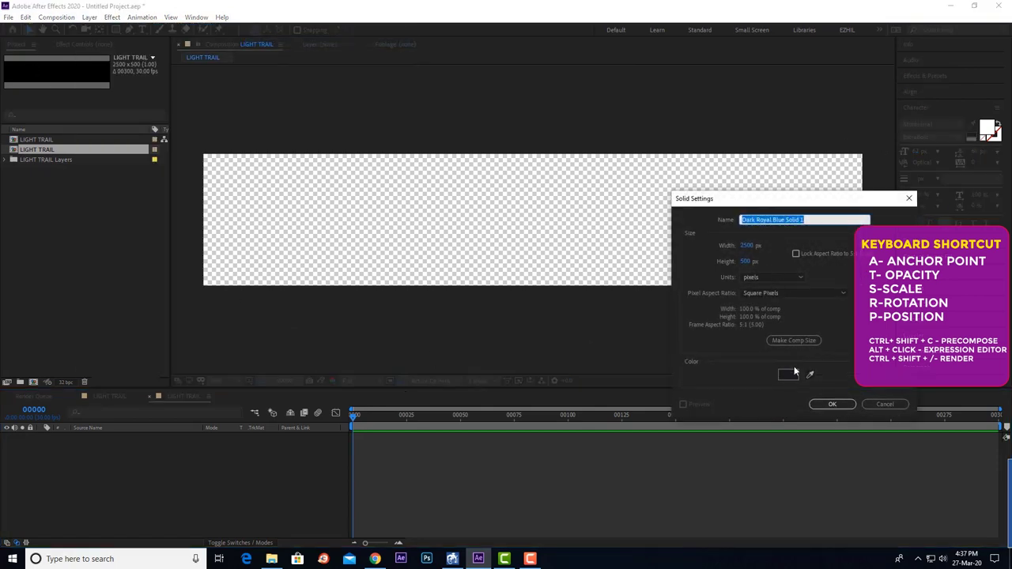
left_click(836, 405)
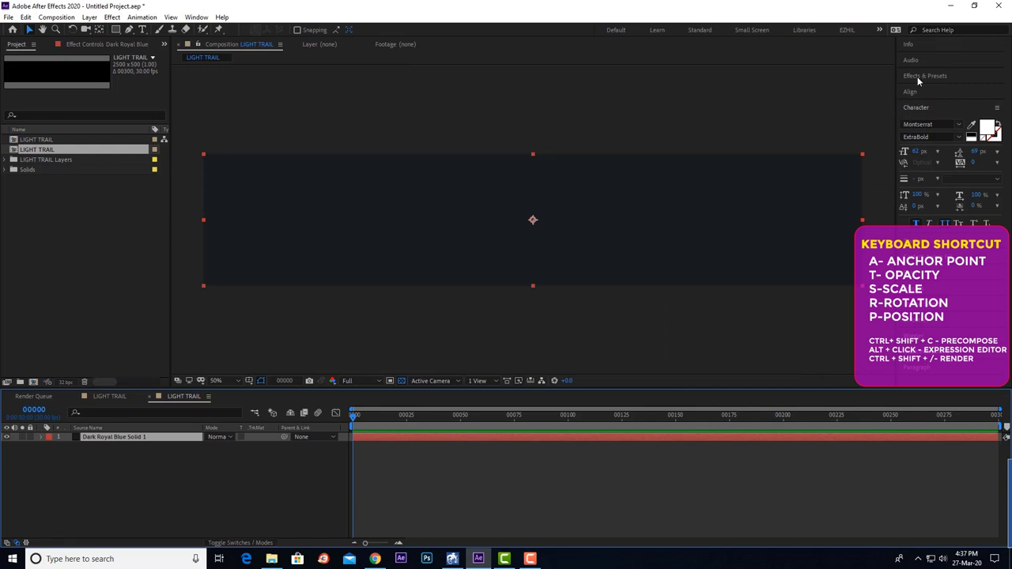
left_click(917, 77)
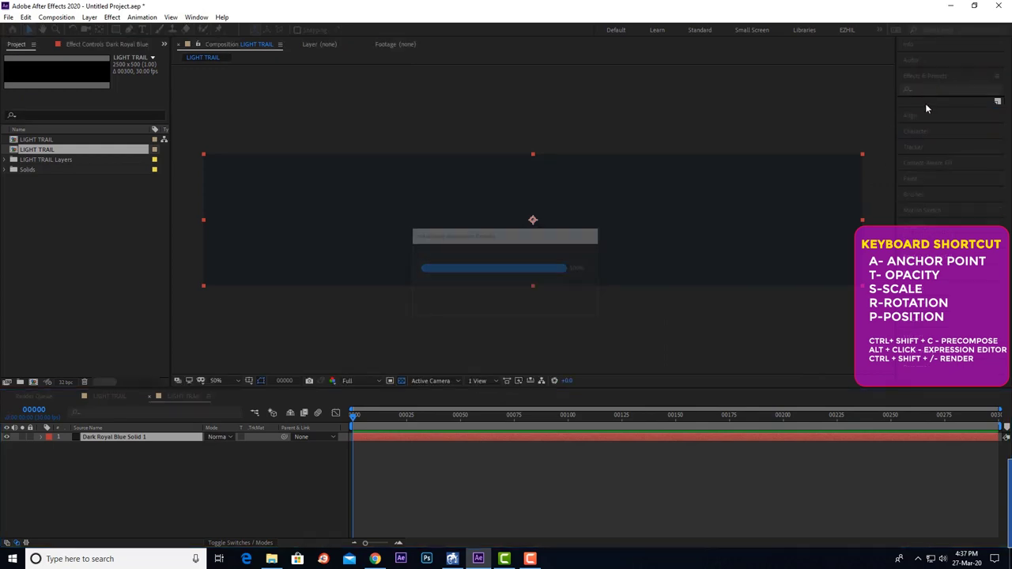
left_click(929, 90)
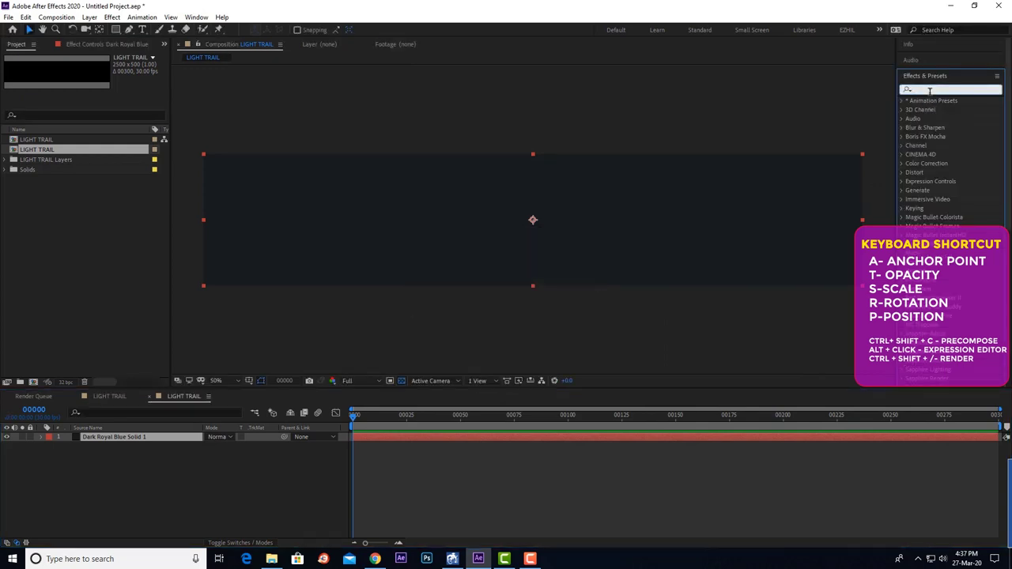
type("frac")
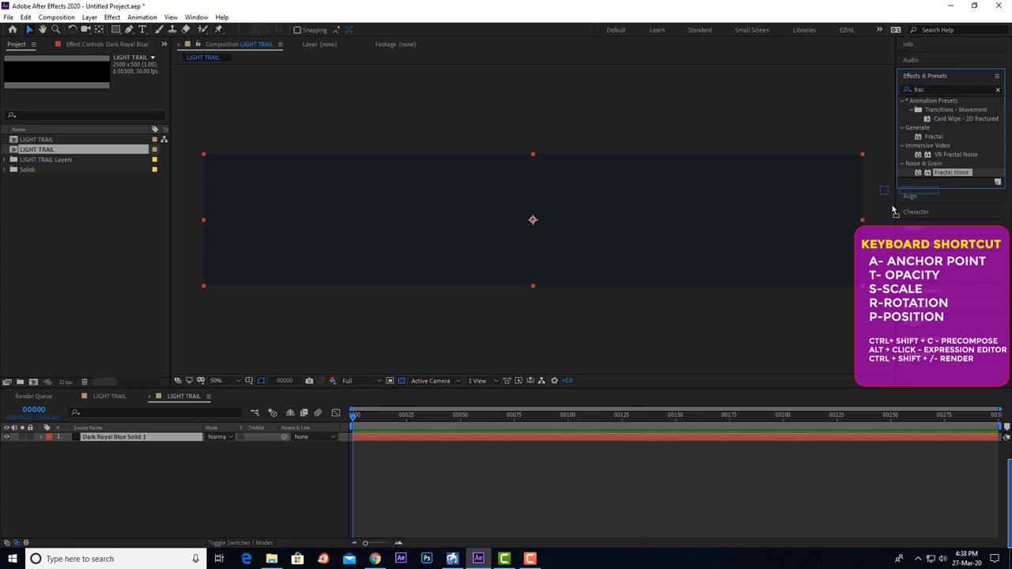
left_click_drag(955, 171, 142, 437)
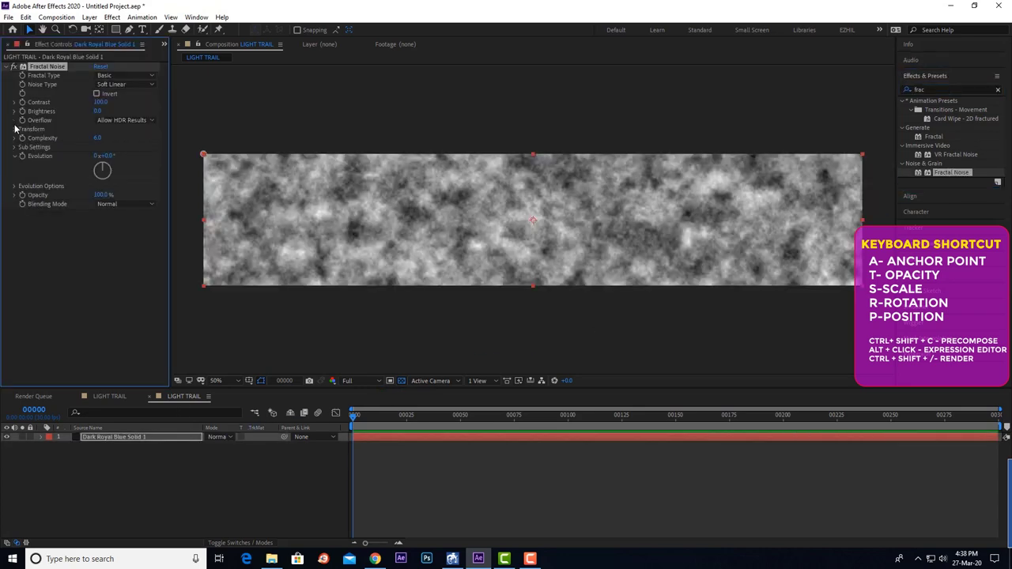
Turn off Uniform Scaling and set the noise Scale Width to 900 for thin horizontal streaks.
left_click(23, 155)
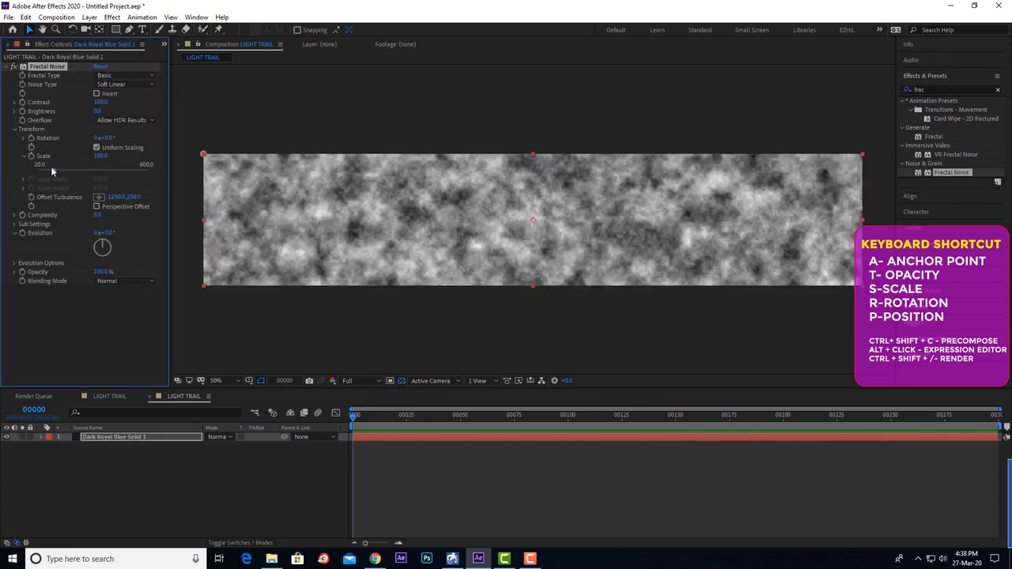
left_click(95, 148)
mouse_move(53, 180)
left_mouse_down()
mouse_move(796, 189)
mouse_move(655, 172)
mouse_move(132, 164)
mouse_move(143, 164)
mouse_move(64, 191)
left_mouse_up()
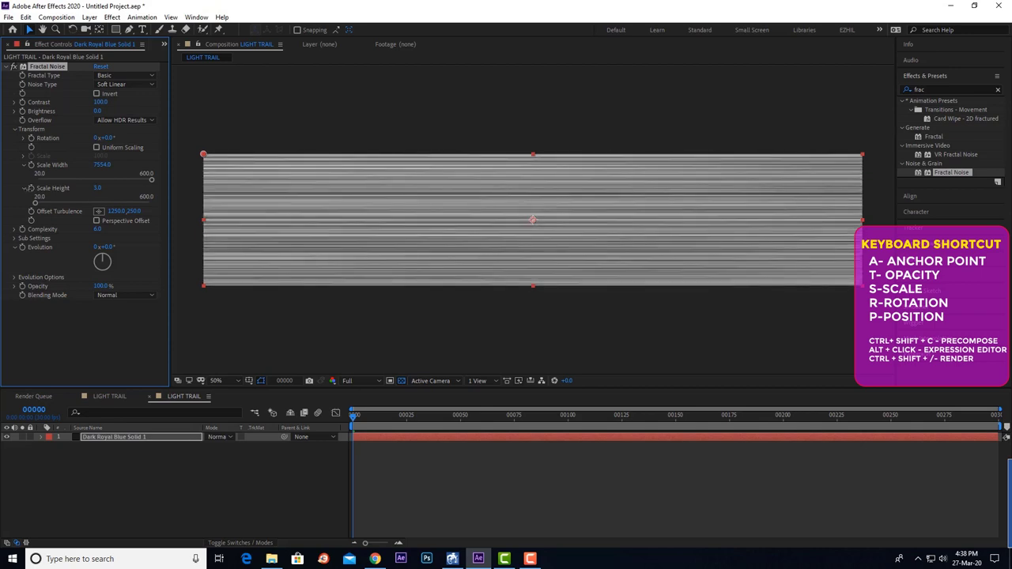
left_click(101, 164)
type("900")
key("Return")
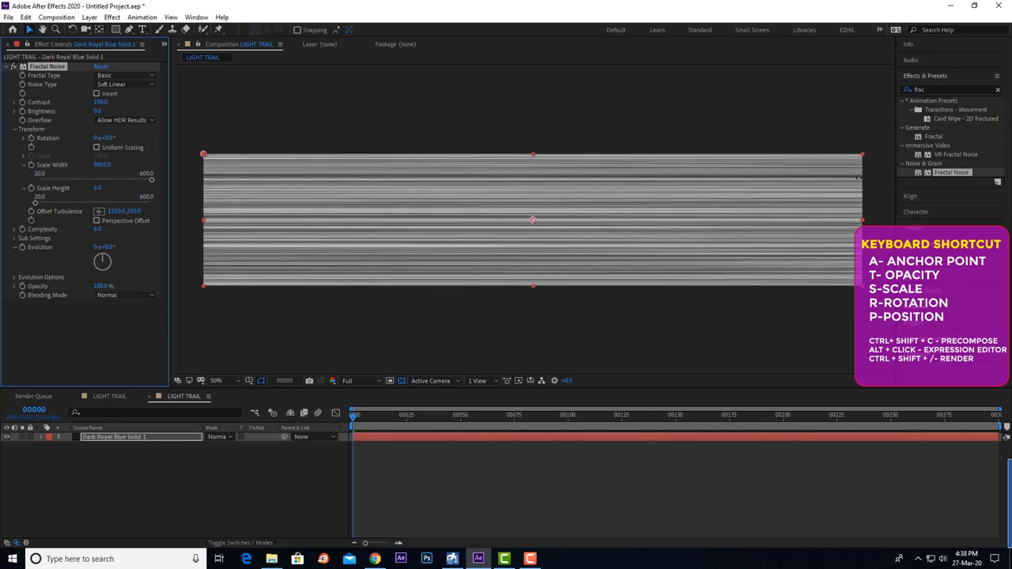
left_click(41, 438)
Give Fractal Noise Evolution the expression time*1500, preview the moving streaks, and collapse the layer.
left_click(53, 447)
left_click(58, 457)
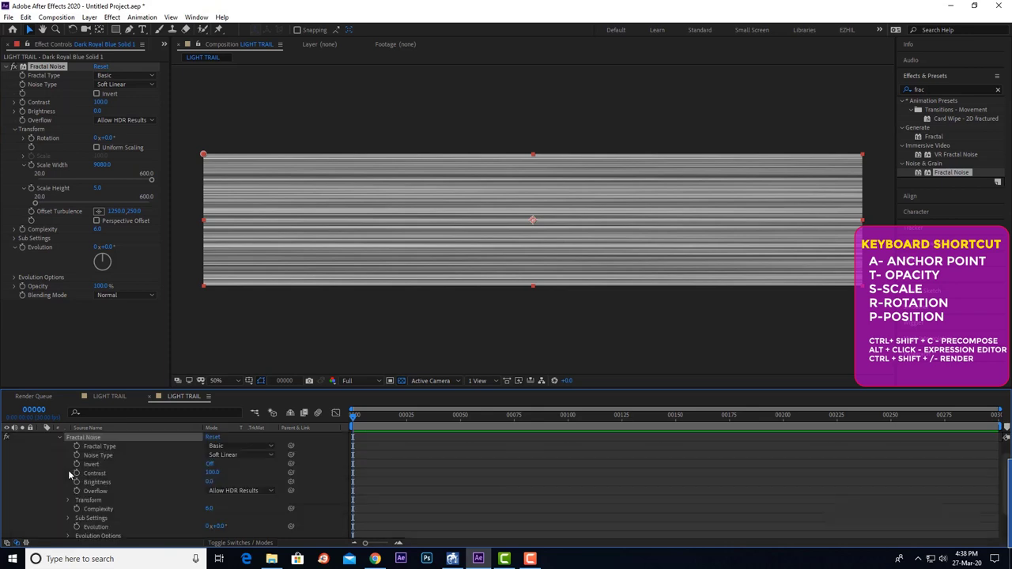
scroll(94, 501, "down", 3)
left_click(77, 488, "alt")
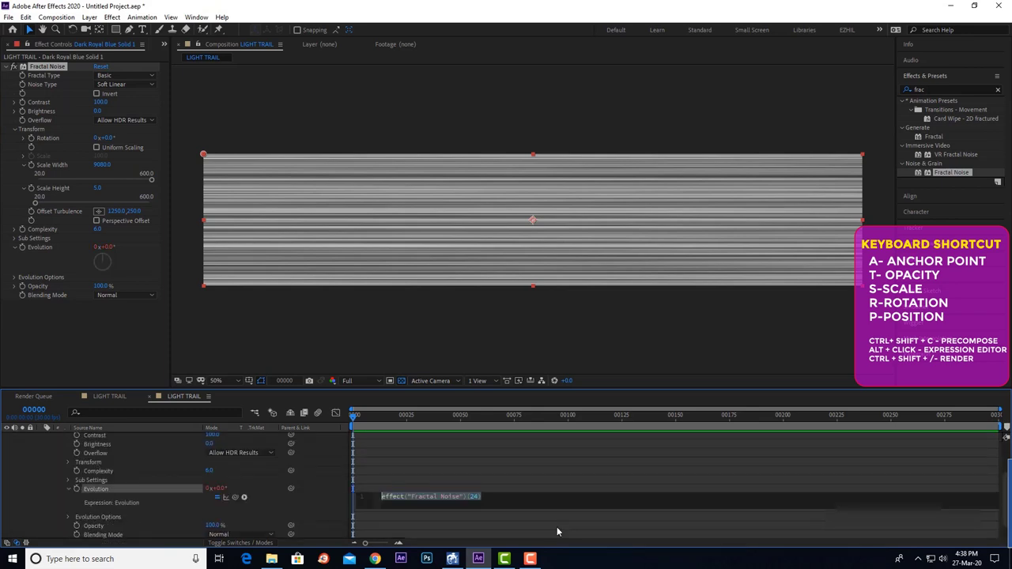
type("time")
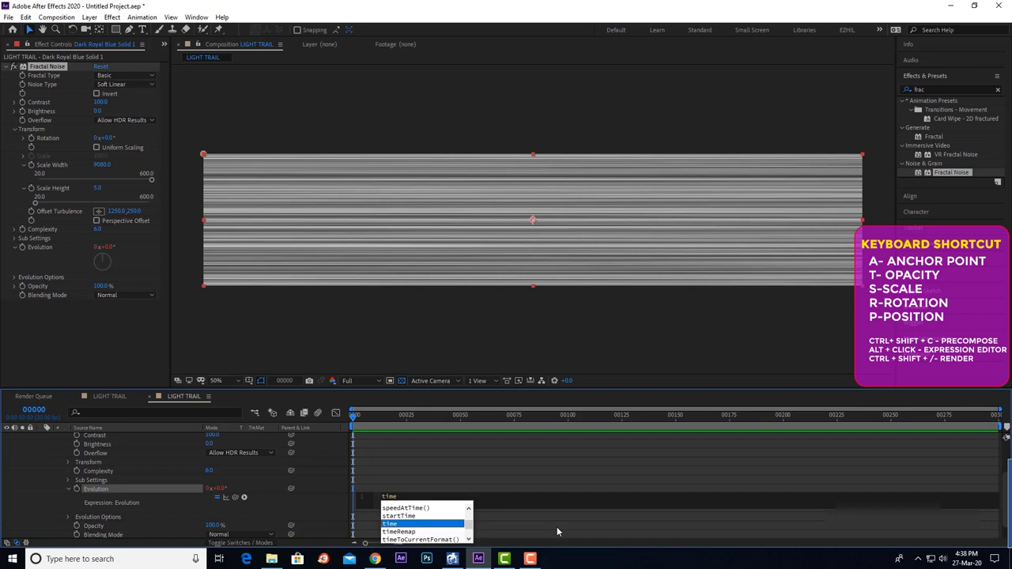
type("*")
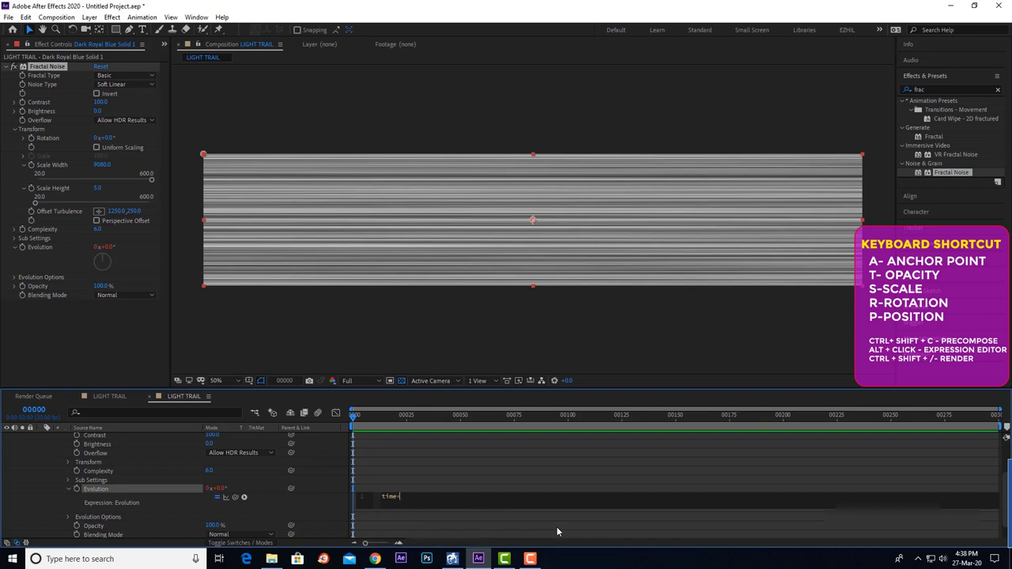
type("1500")
left_click(498, 464)
key("space")
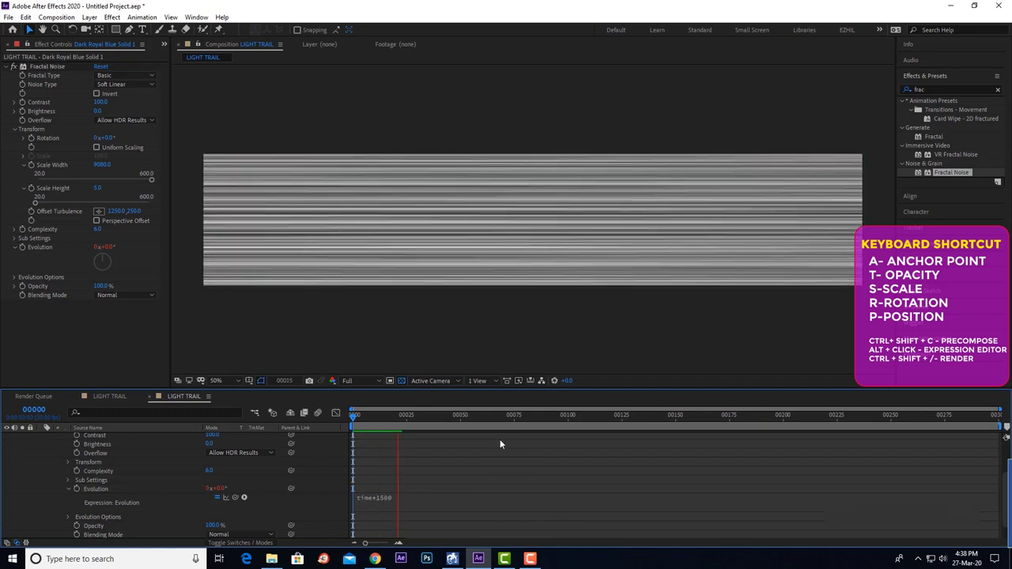
scroll(45, 438, "up", 3)
left_click(41, 442)
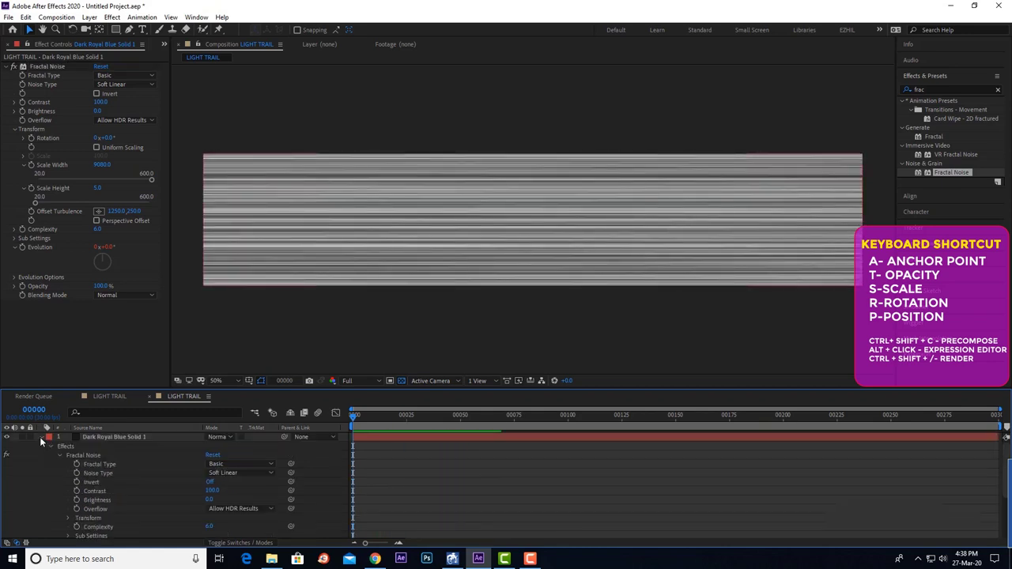
left_click(40, 439)
left_click(112, 16)
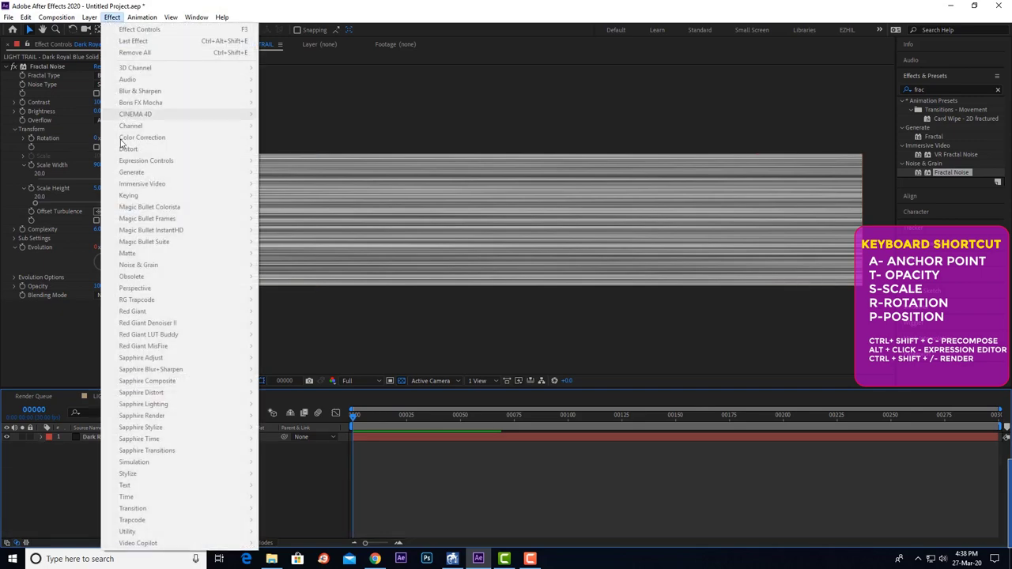
key("Escape")
left_click(112, 16)
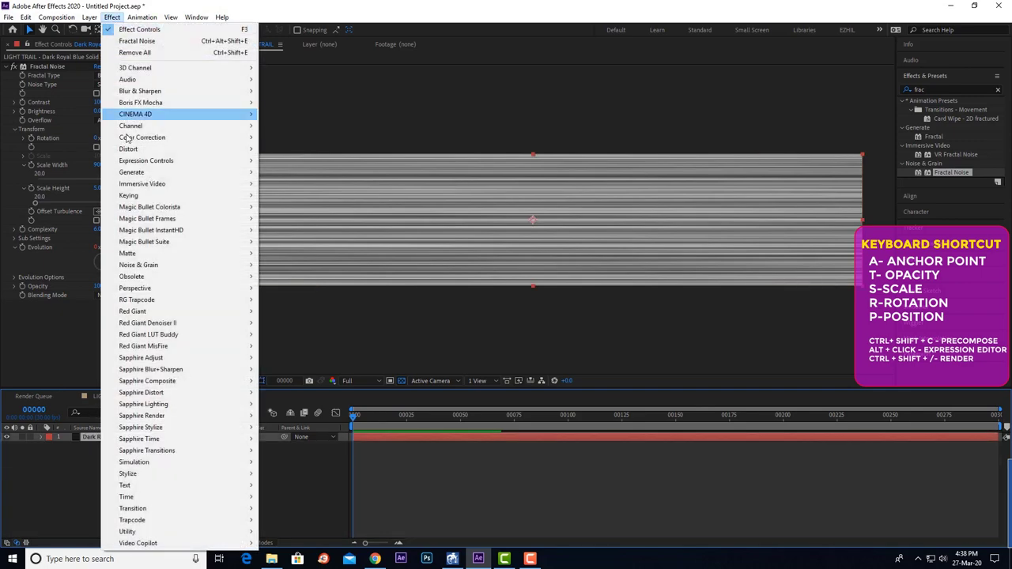
mouse_move(134, 135)
left_click(273, 356)
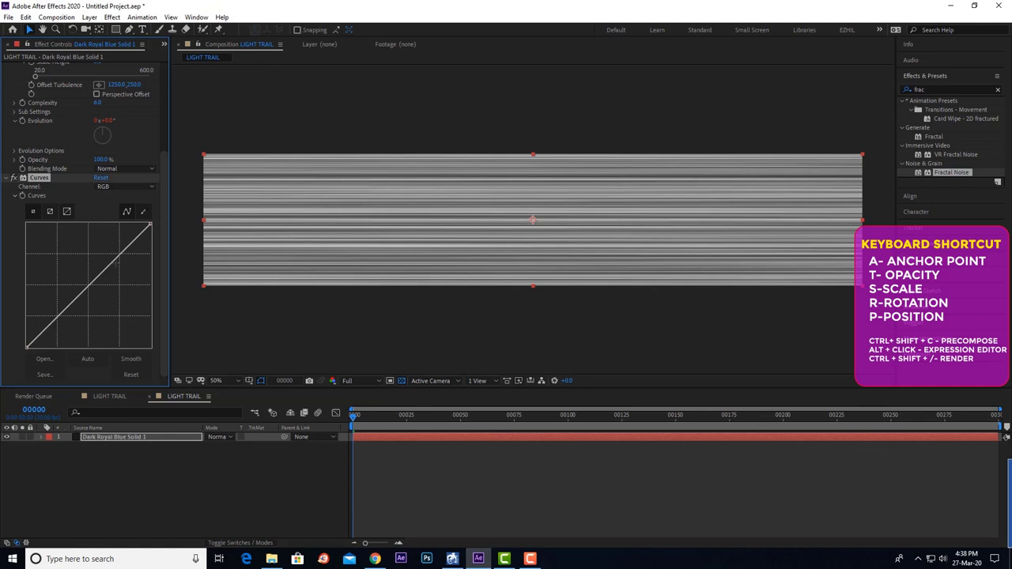
left_click_drag(111, 263, 104, 239)
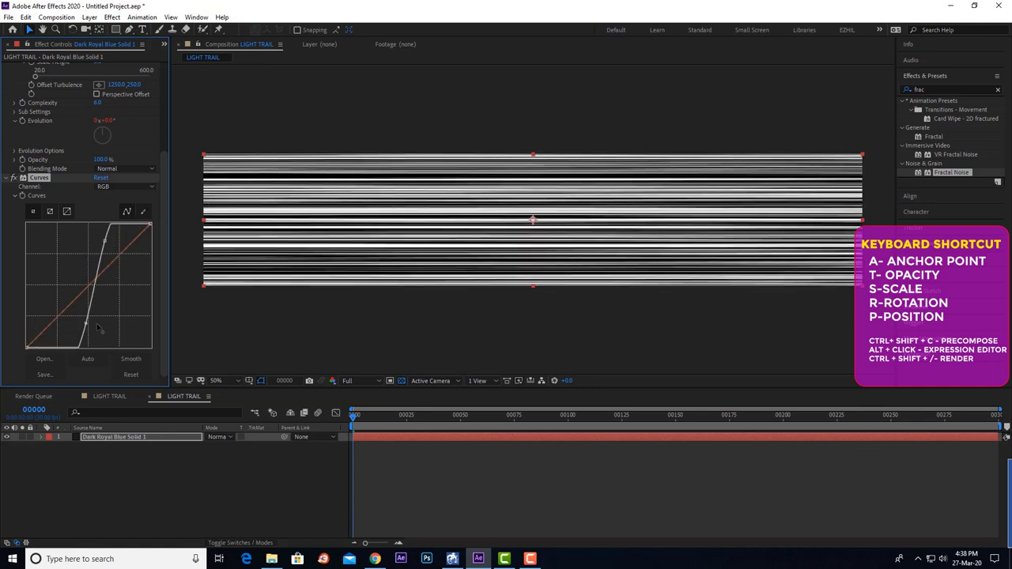
left_click_drag(50, 314, 103, 326)
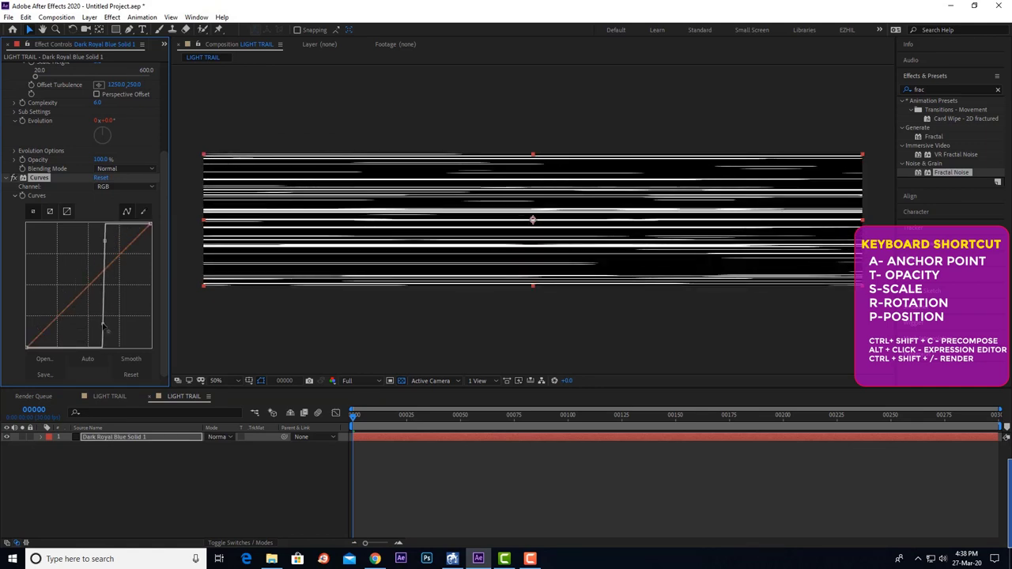
left_click(479, 476)
key("space")
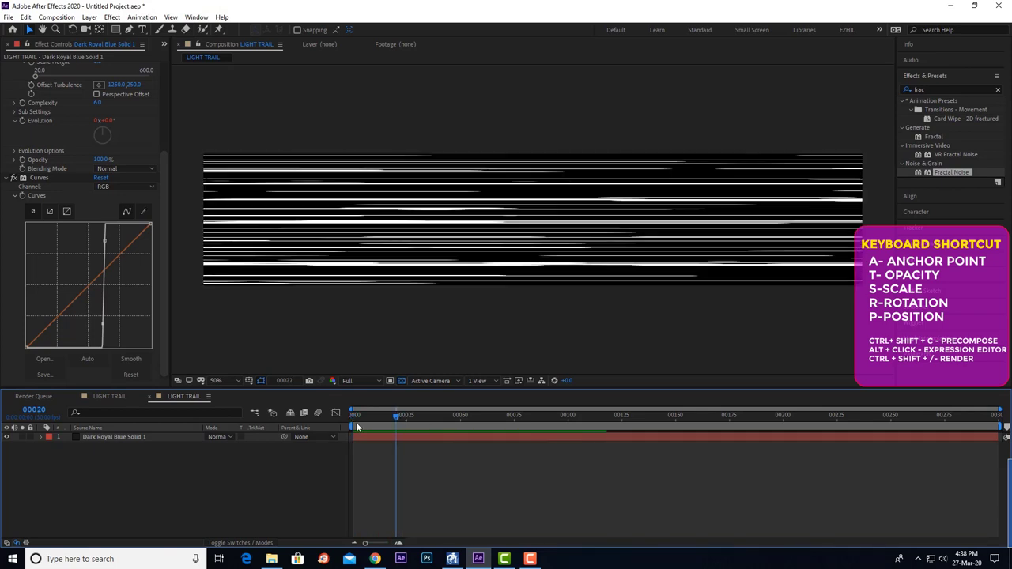
key("space")
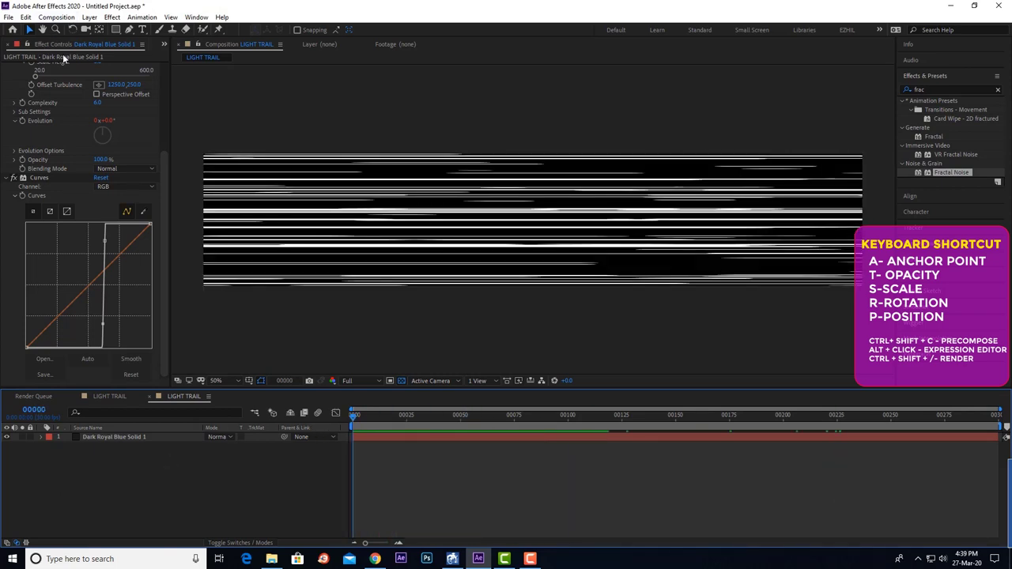
Show the Project panel and switch to the road footage composition.
left_click(164, 44)
left_click(190, 49)
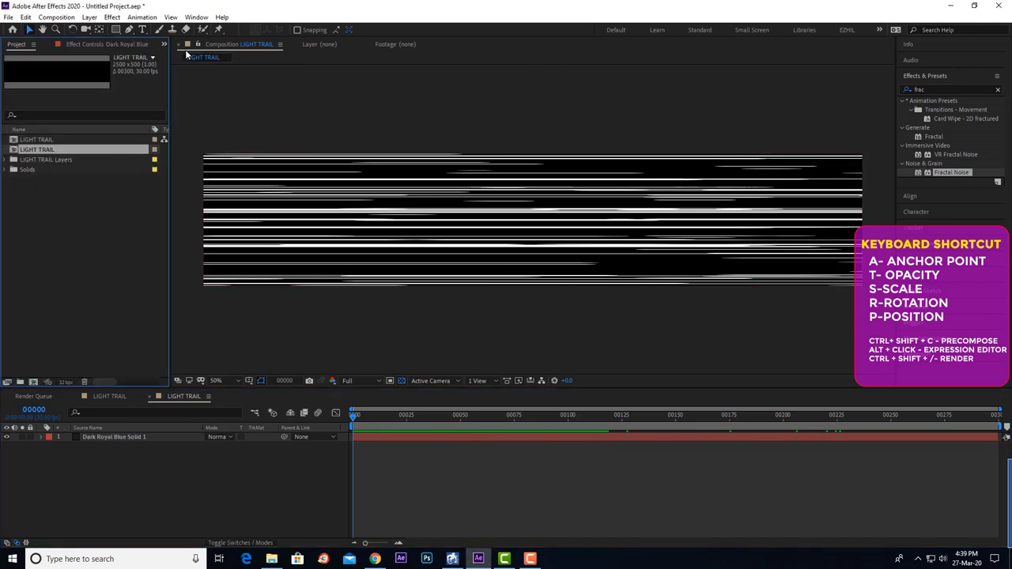
left_click(109, 395)
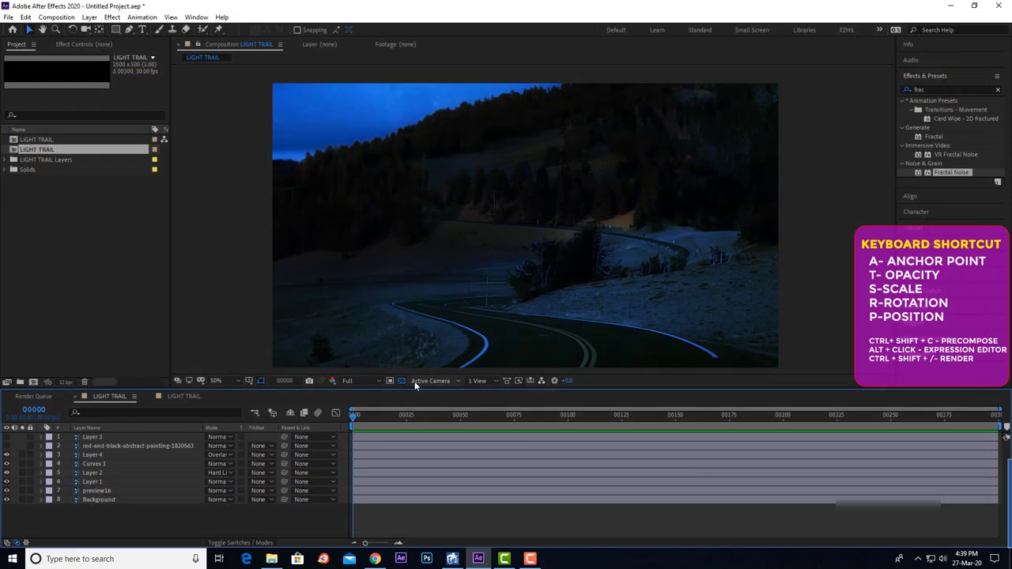
Add the LIGHT TRAIL streak comp as the top layer and scale it to 60%.
left_click(37, 140)
left_click_drag(37, 150, 140, 434)
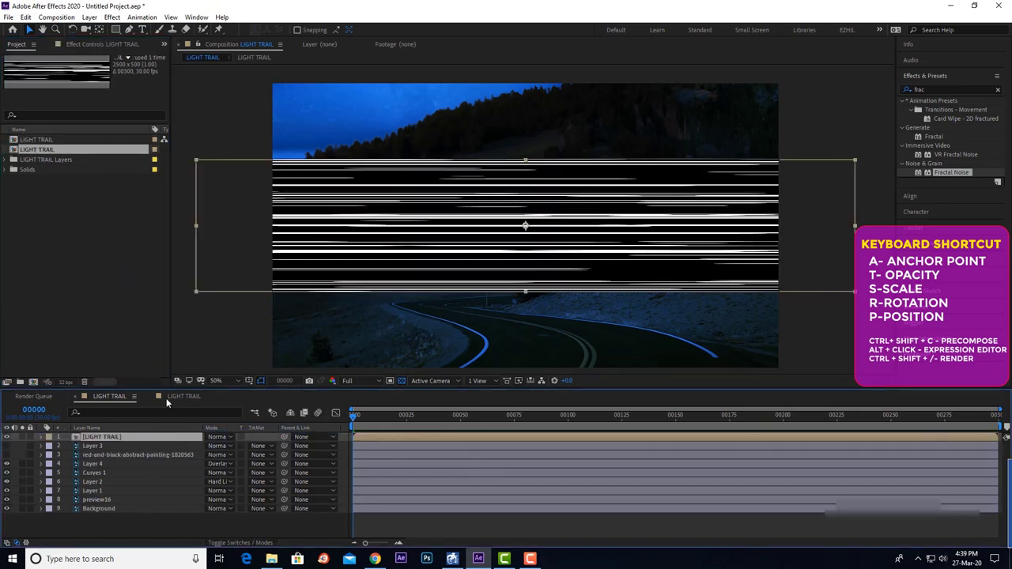
key("s")
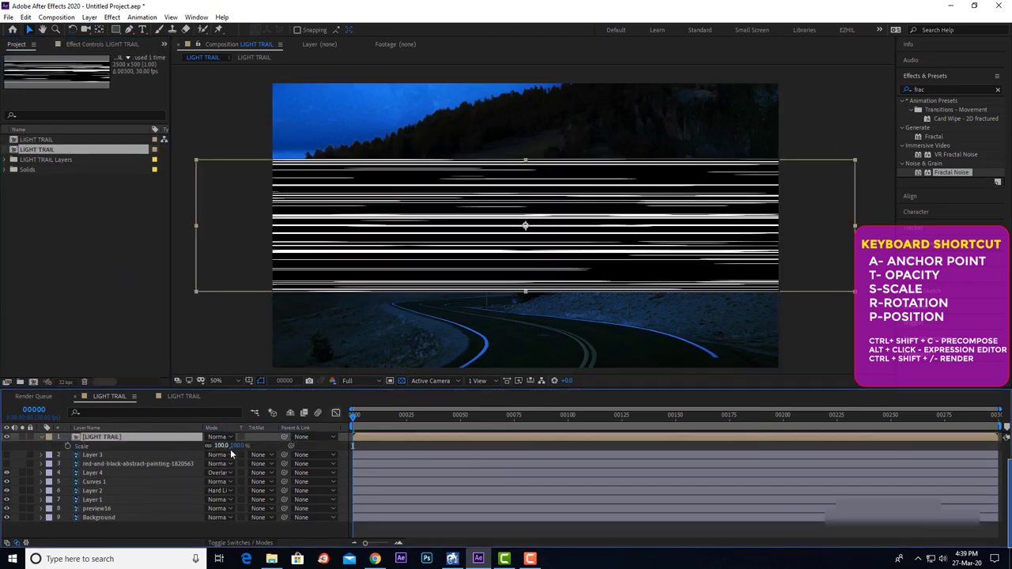
left_click_drag(229, 445, 198, 446)
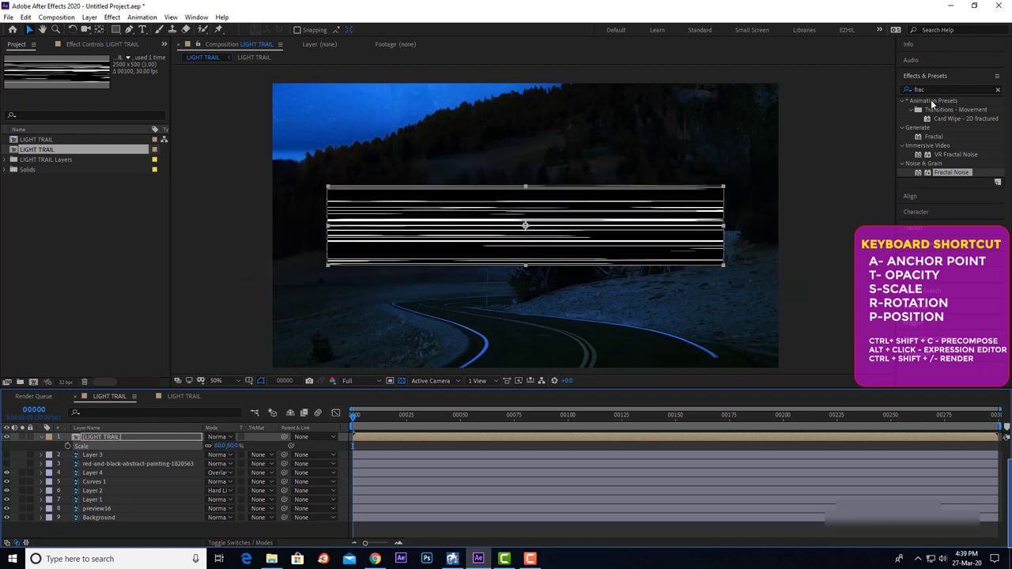
left_click(931, 88)
Apply Bezier Warp to the LIGHT TRAIL layer and drag its left corners down toward the road.
type("warp")
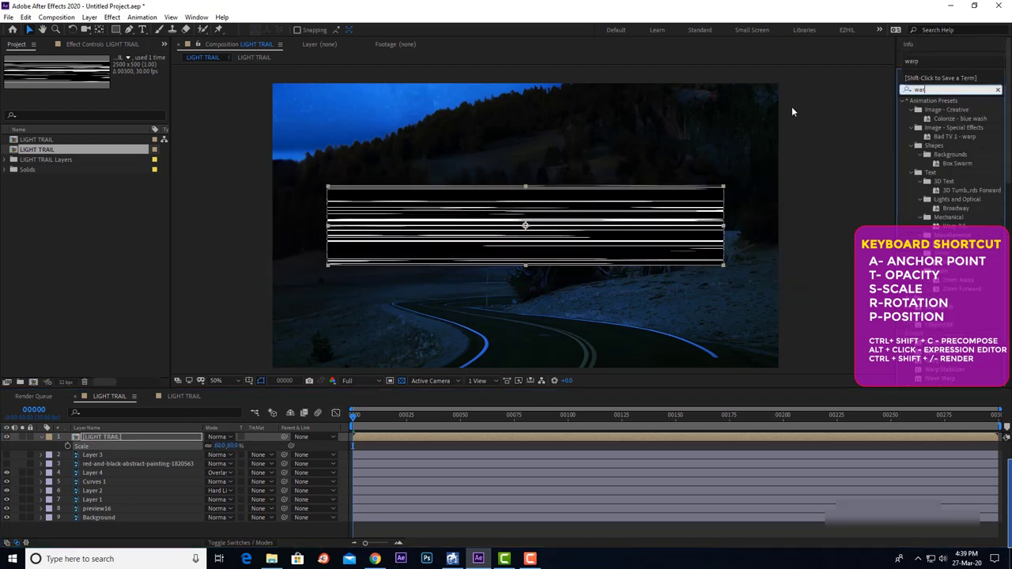
left_click_drag(940, 163, 107, 437)
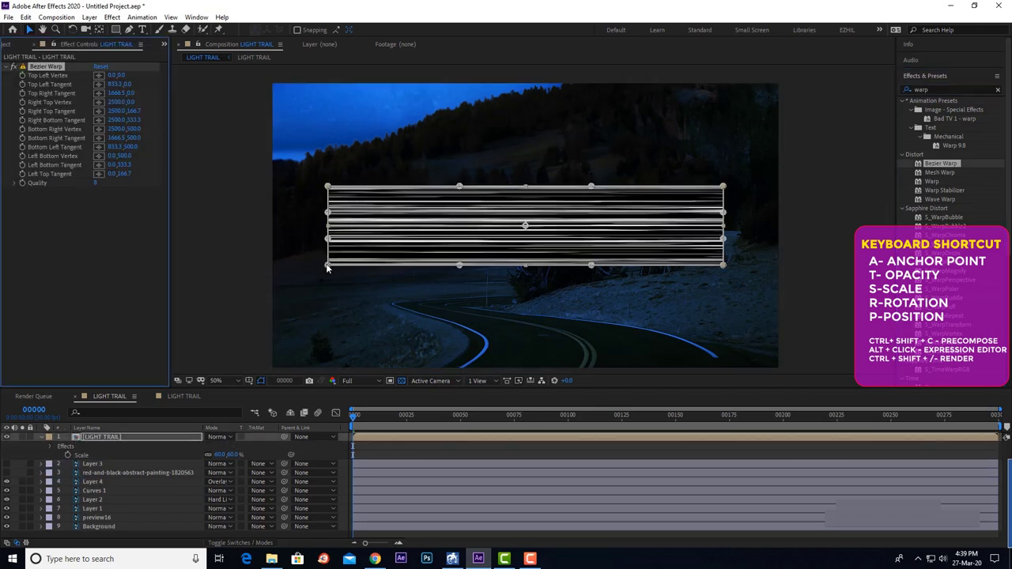
left_click_drag(327, 265, 734, 369)
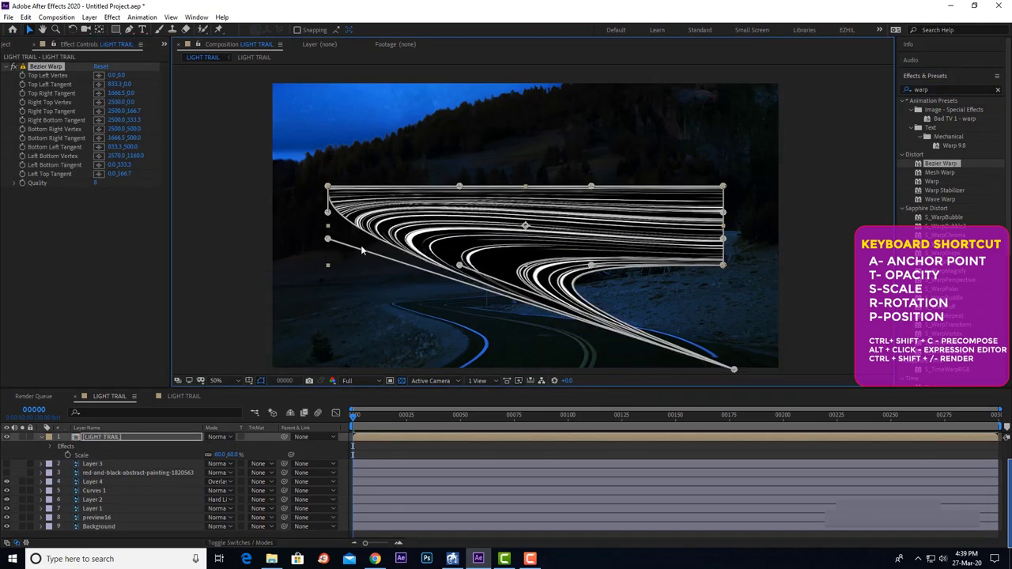
left_click_drag(459, 265, 719, 356)
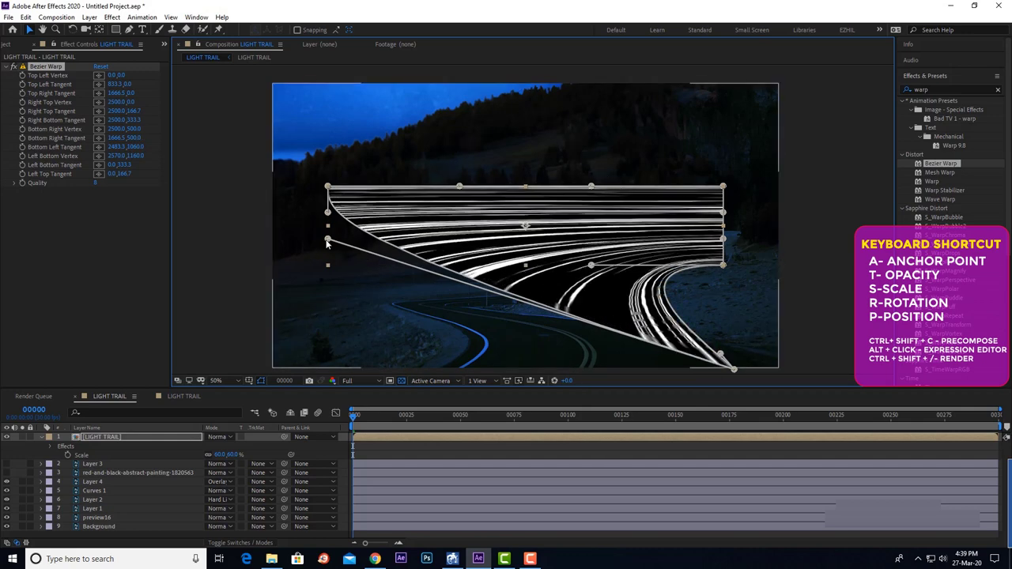
left_click_drag(327, 238, 707, 362)
left_click_drag(327, 187, 427, 367)
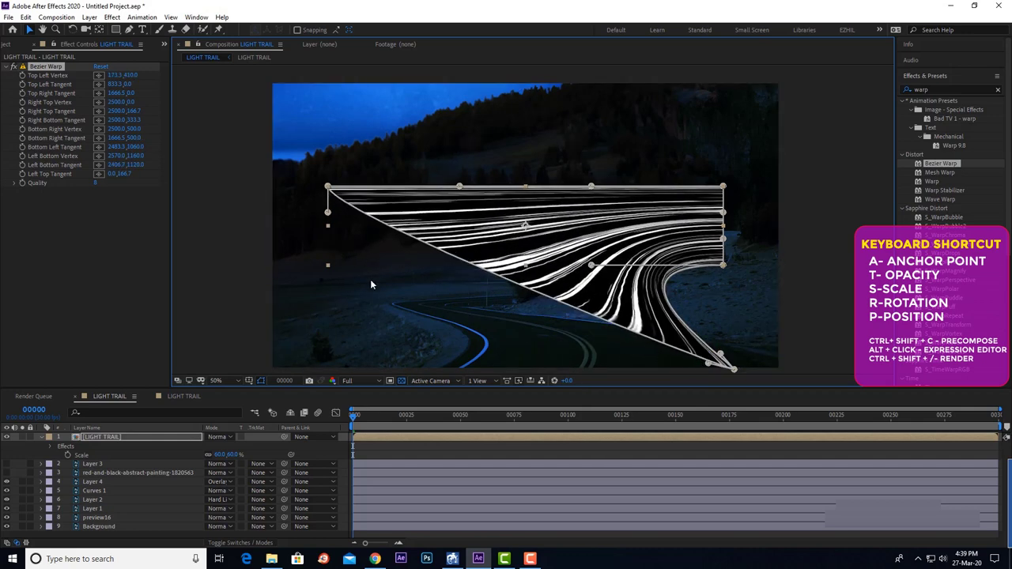
Curve the trails with the top-left tangents and pull the top-right corner down onto the road.
left_click_drag(433, 262, 422, 170)
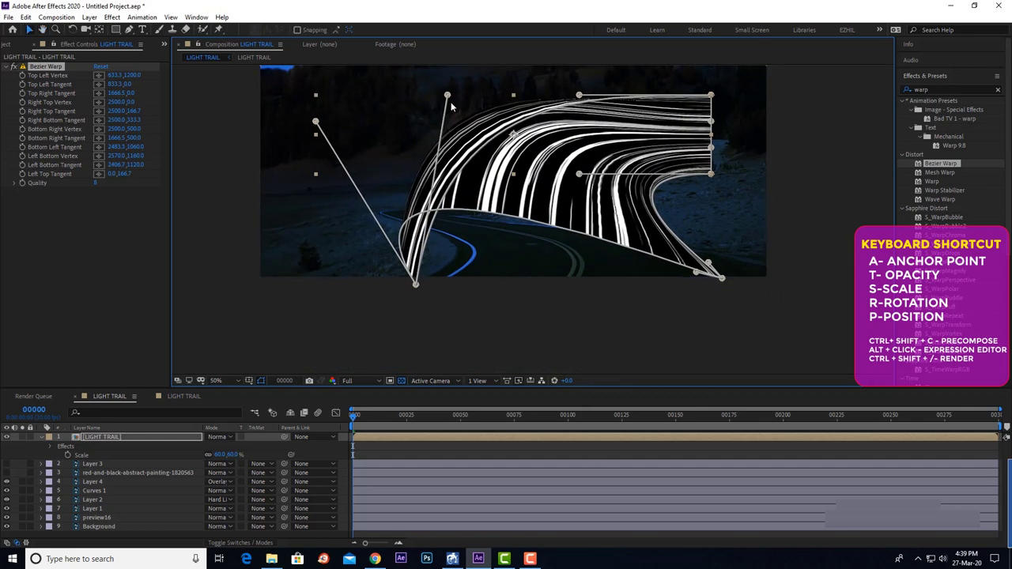
left_click_drag(446, 96, 463, 291)
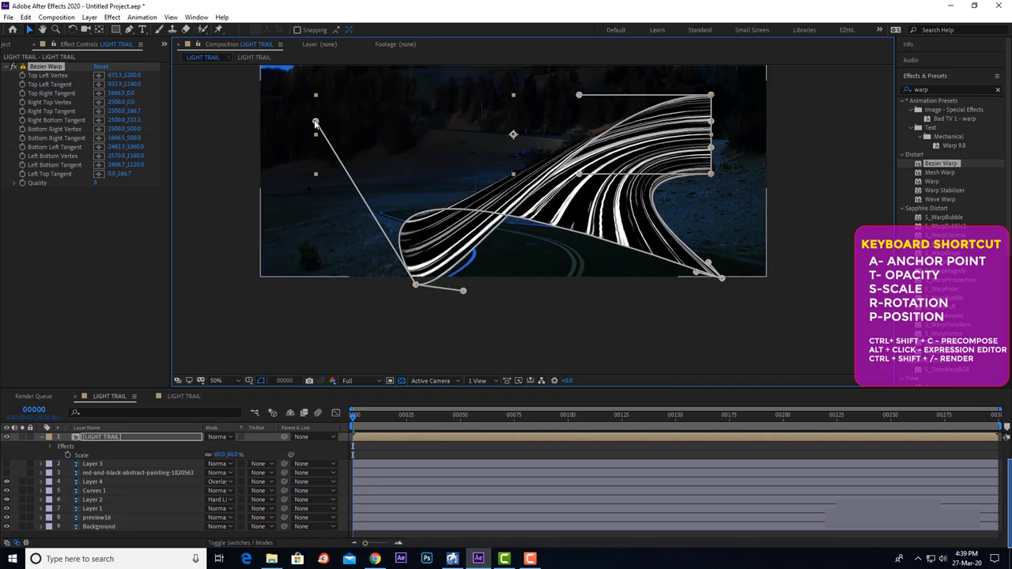
left_click_drag(315, 123, 605, 277)
mouse_move(463, 290)
left_mouse_down()
mouse_move(637, 326)
mouse_move(620, 324)
left_mouse_up()
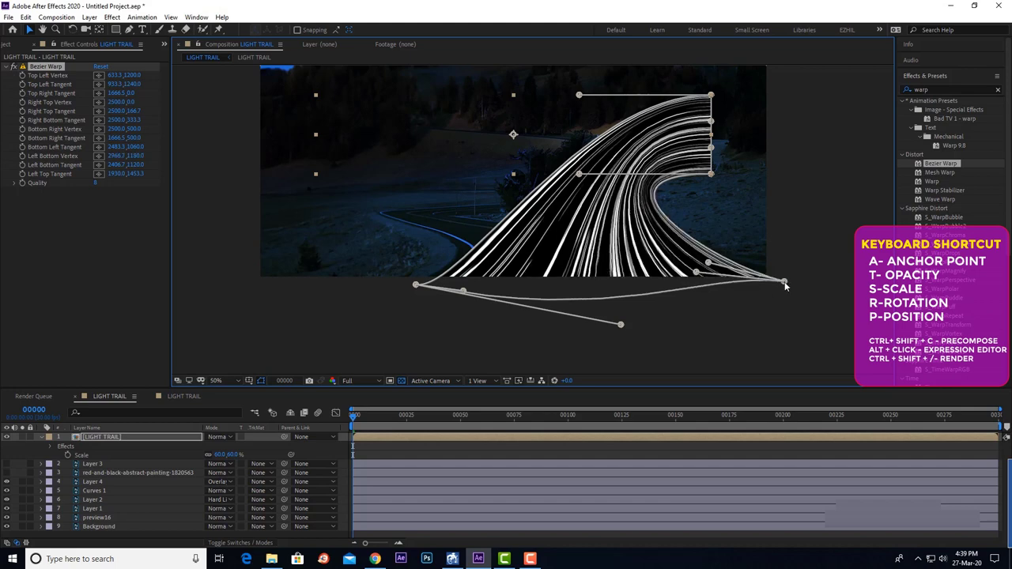
left_click_drag(722, 280, 785, 282)
left_click_drag(608, 157, 614, 218)
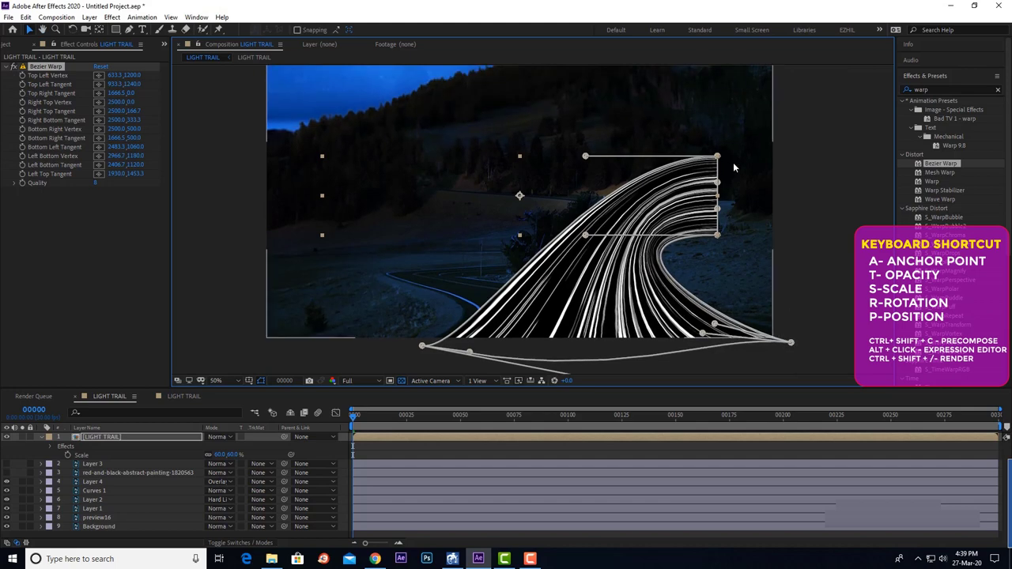
left_click_drag(738, 194, 693, 209)
left_click_drag(672, 172, 626, 236)
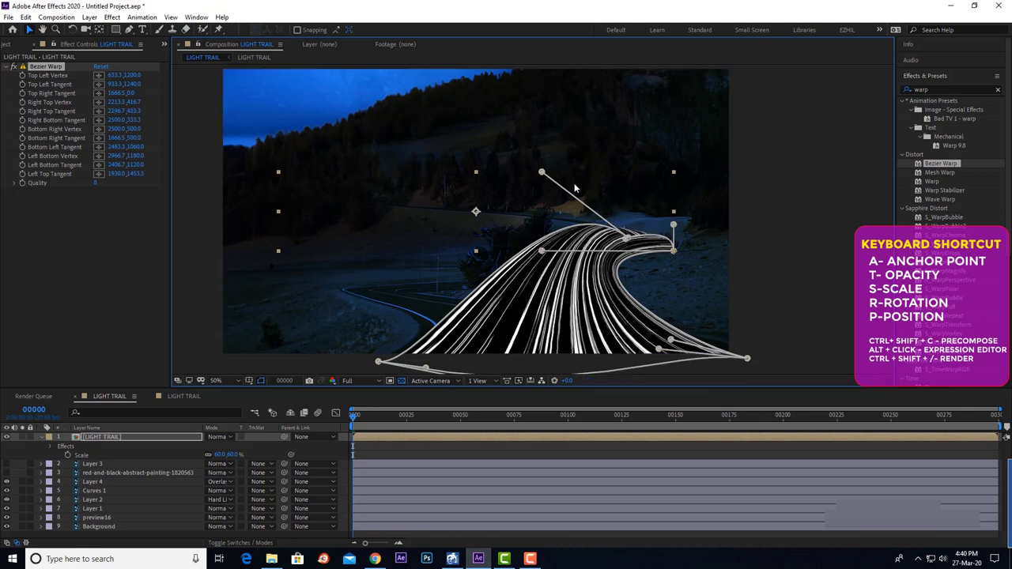
mouse_move(541, 174)
left_mouse_down()
mouse_move(624, 237)
mouse_move(663, 251)
left_mouse_up()
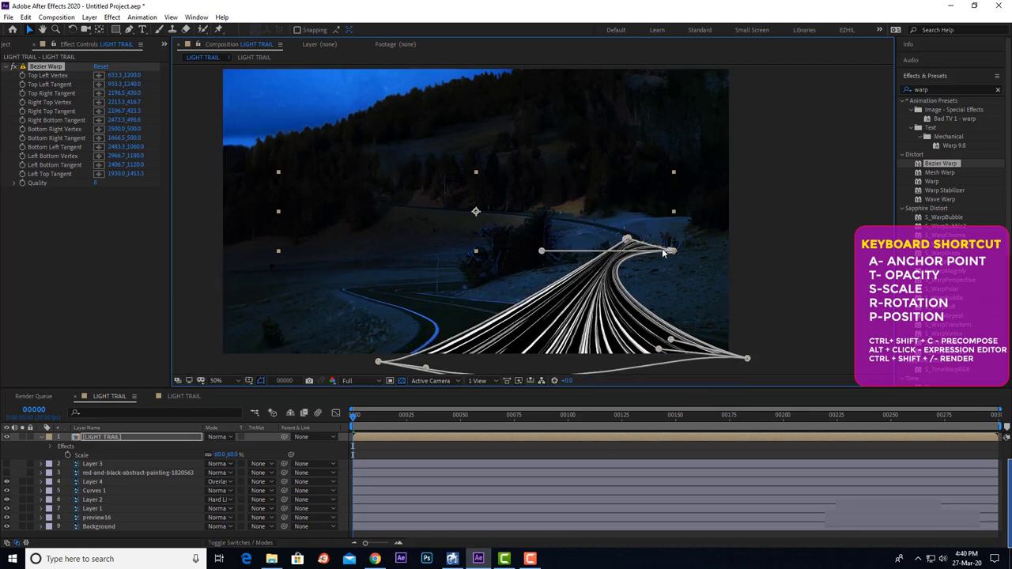
left_click_drag(542, 251, 637, 240)
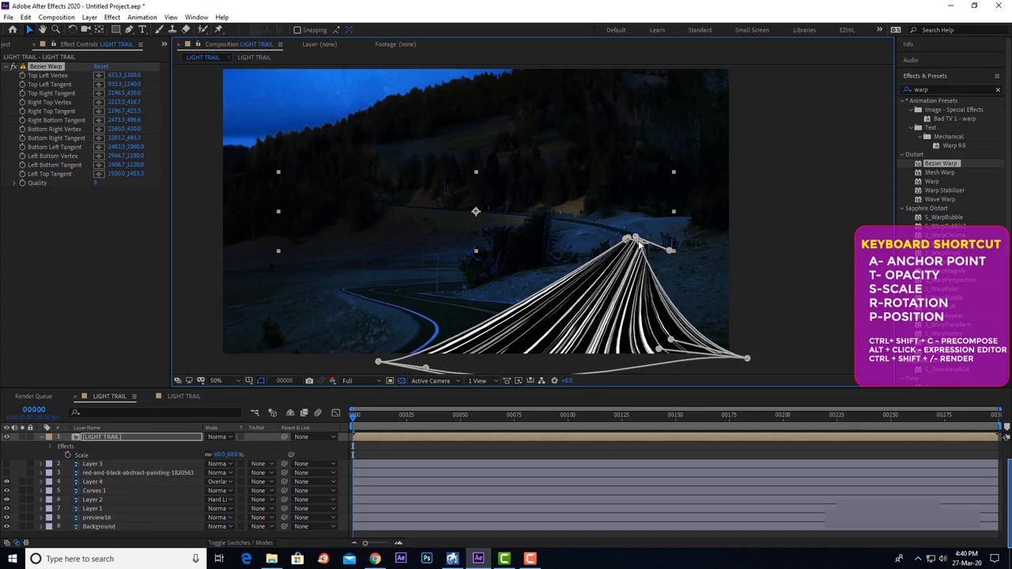
Narrow, untwist and smooth the trails' far end where they meet the road bend.
scroll(650, 250, "up", 3)
left_click_drag(600, 190, 180, 236)
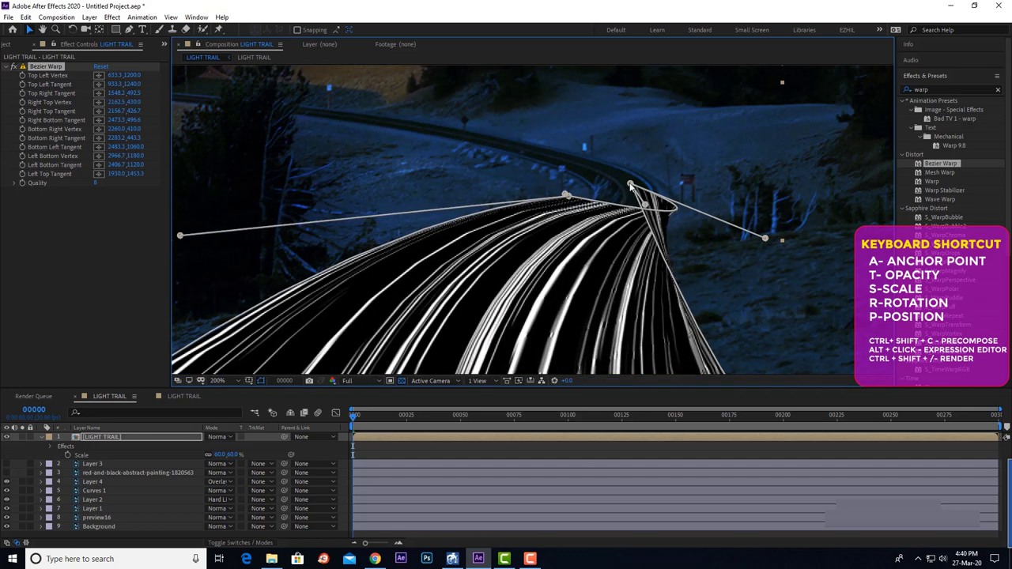
left_click_drag(630, 184, 647, 207)
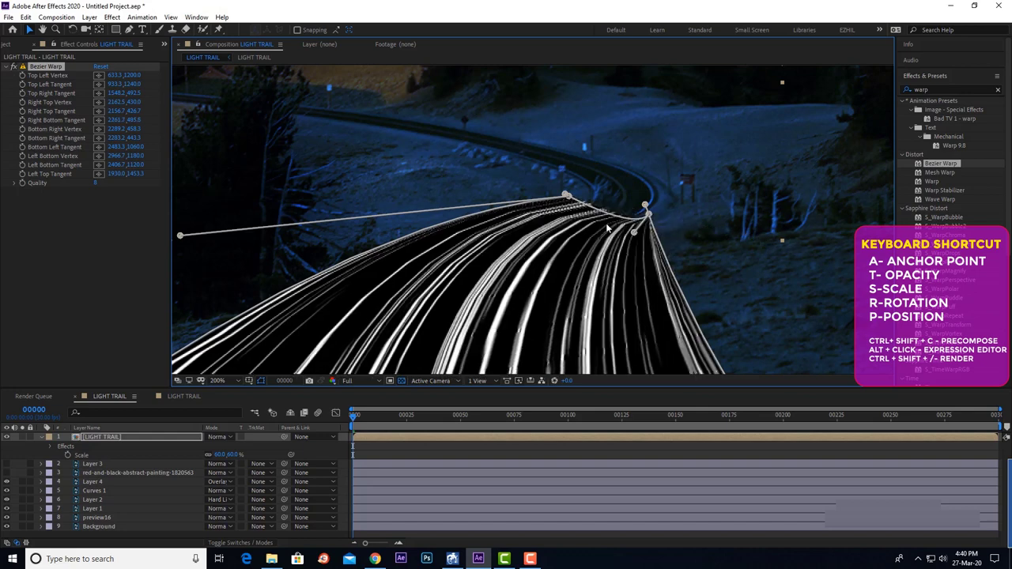
left_click_drag(762, 239, 589, 209)
key("comma")
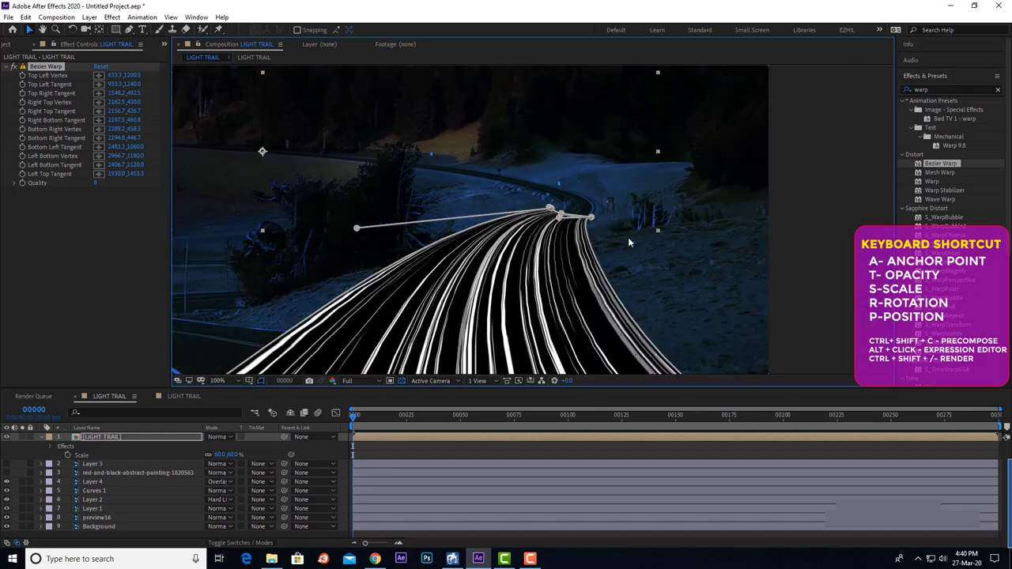
left_click_drag(627, 237, 677, 200)
left_click_drag(604, 167, 574, 167)
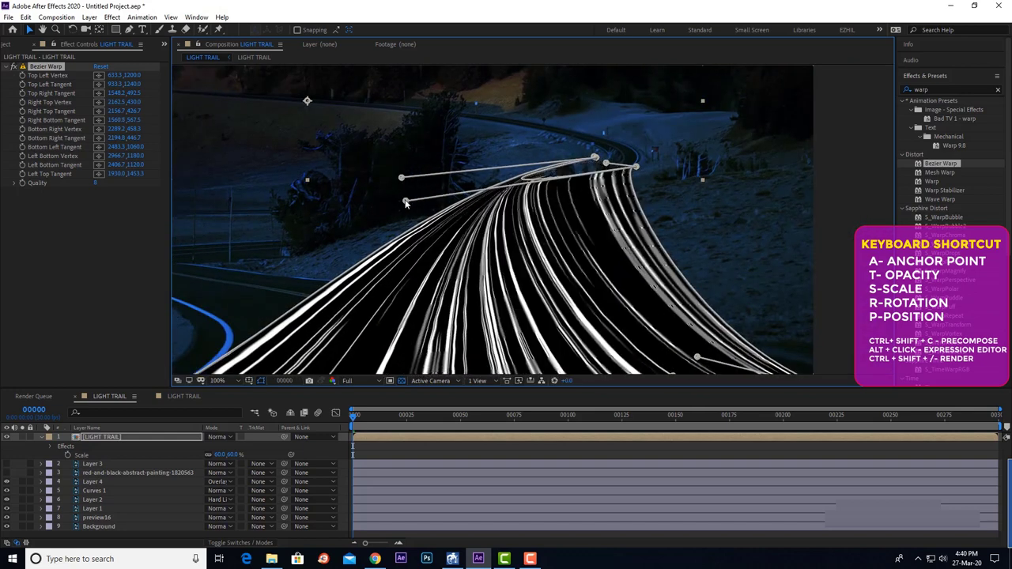
key("comma")
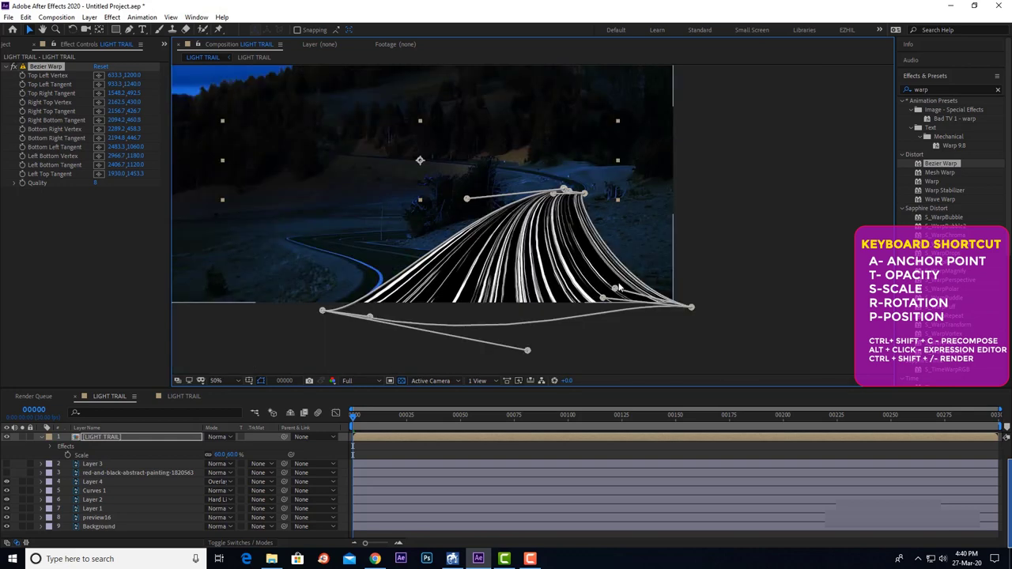
Swing the trails into a wide leftward arc using the lower warp tangent.
left_click_drag(615, 288, 496, 276)
left_click_drag(243, 211, 262, 241)
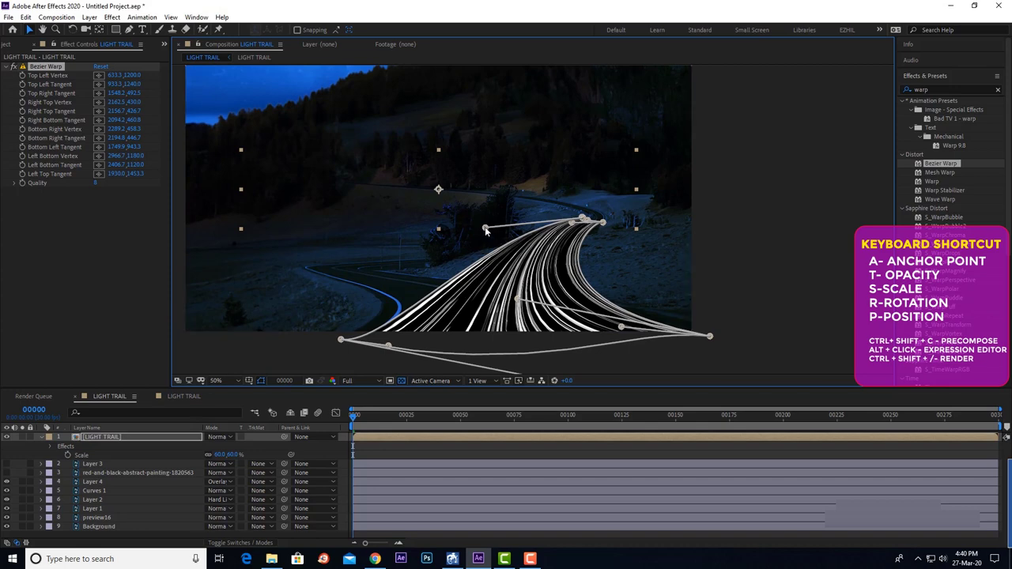
left_click_drag(389, 232, 159, 245)
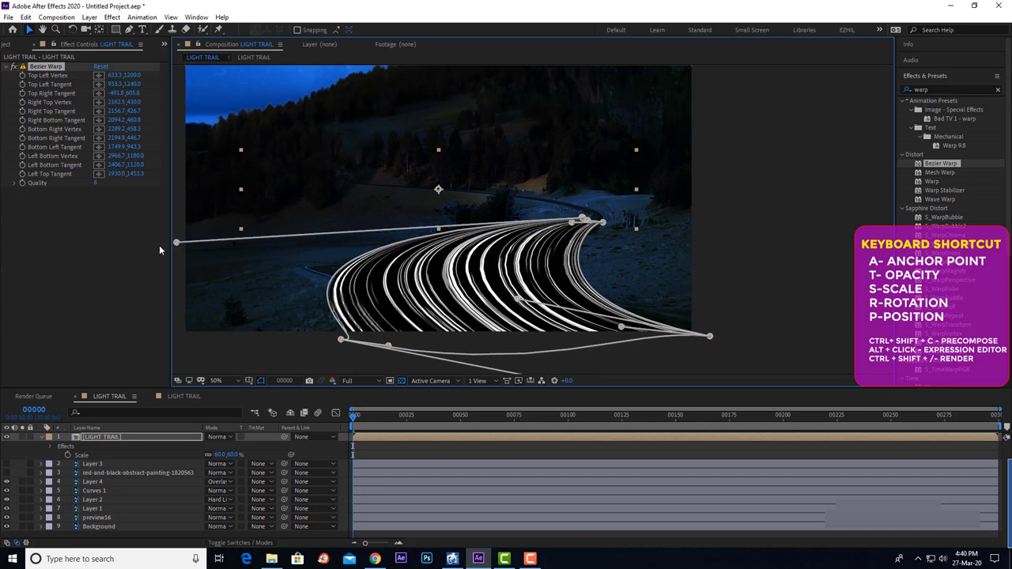
scroll(390, 276, "left", 5)
scroll(369, 248, "down", 2)
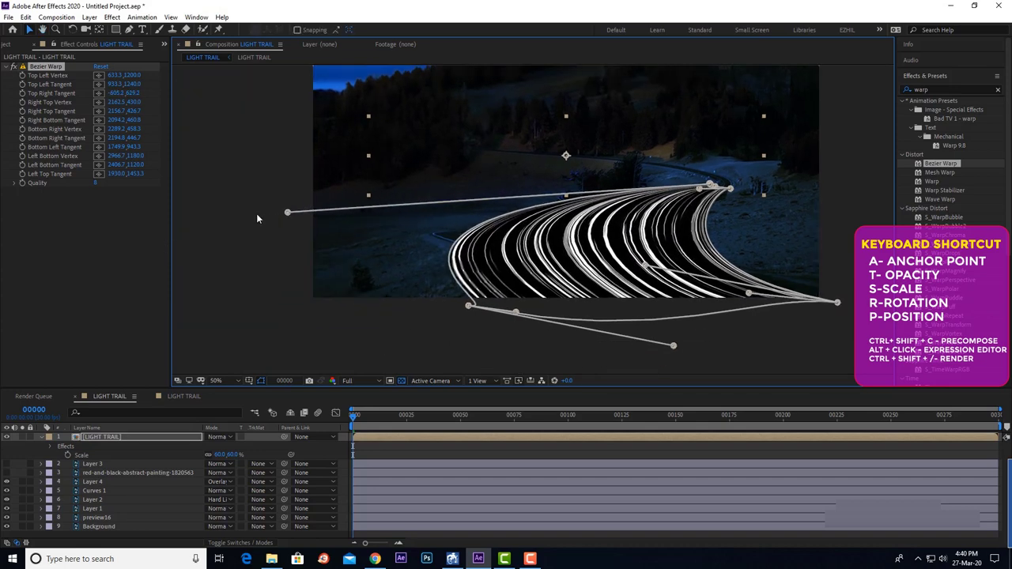
left_click_drag(287, 212, 207, 192)
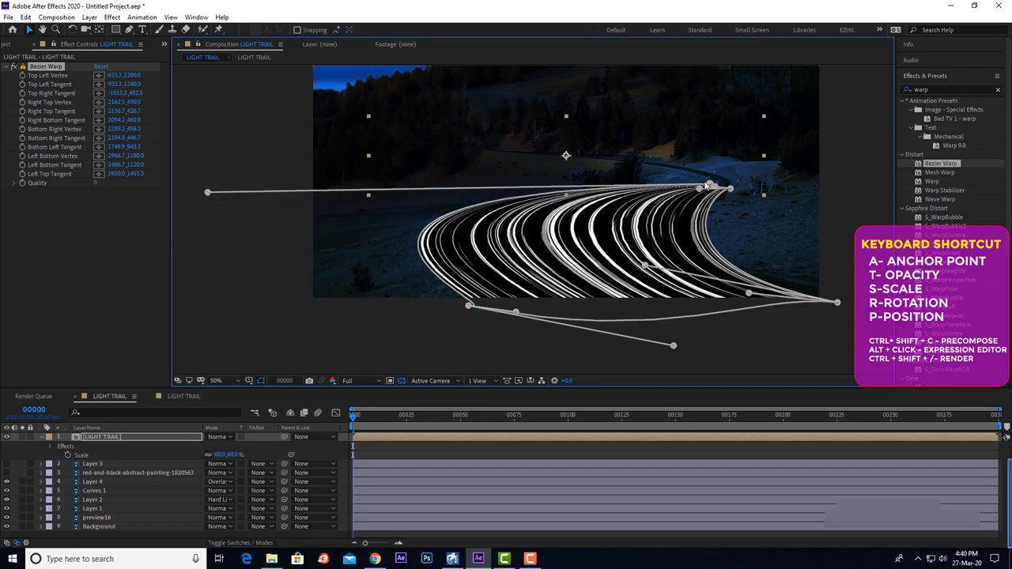
left_click_drag(709, 185, 674, 191)
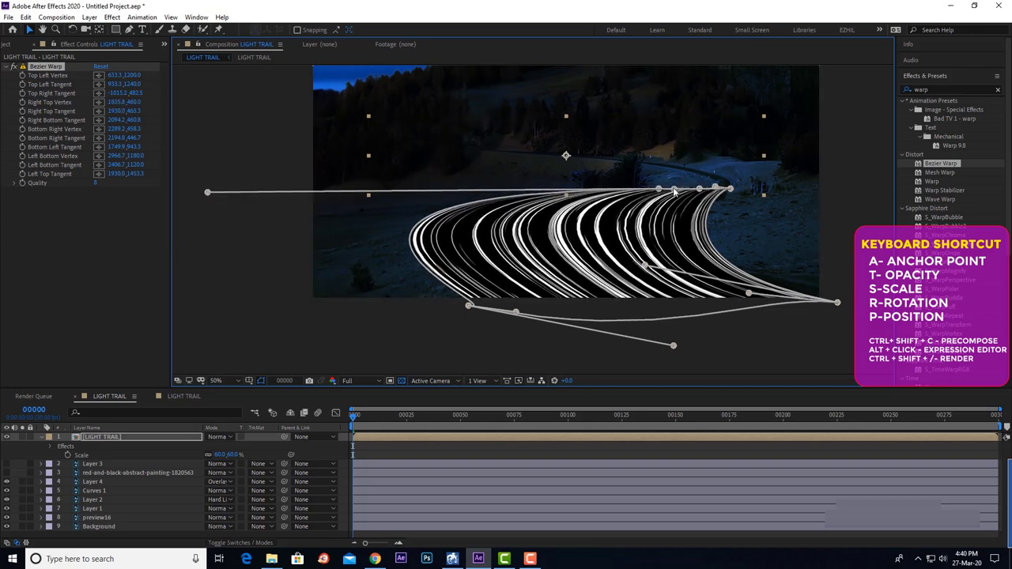
Reshape the top-left corner and tangent, left edge and lower-right curve of the trails.
left_click_drag(518, 314, 795, 321)
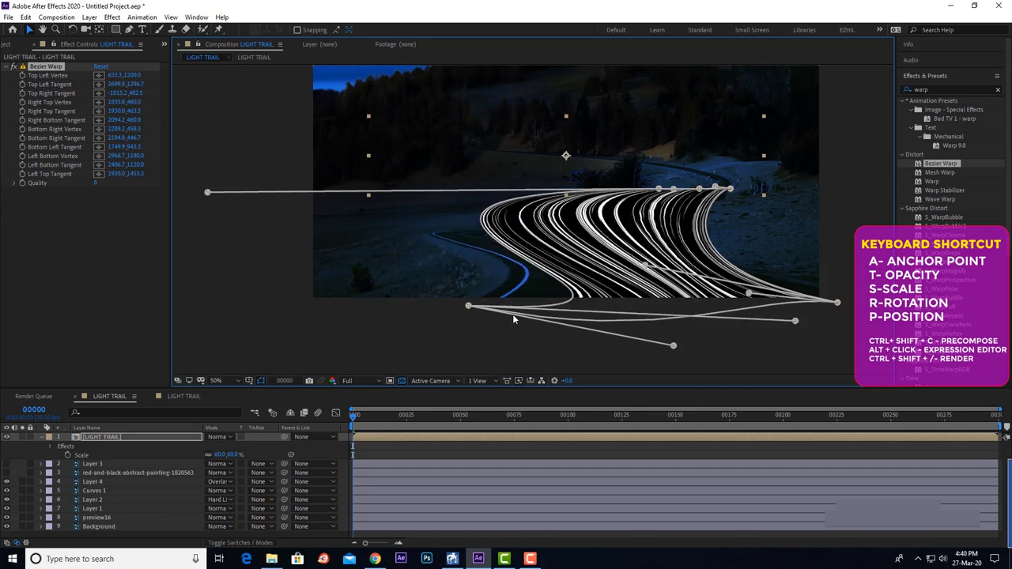
left_click_drag(469, 307, 378, 302)
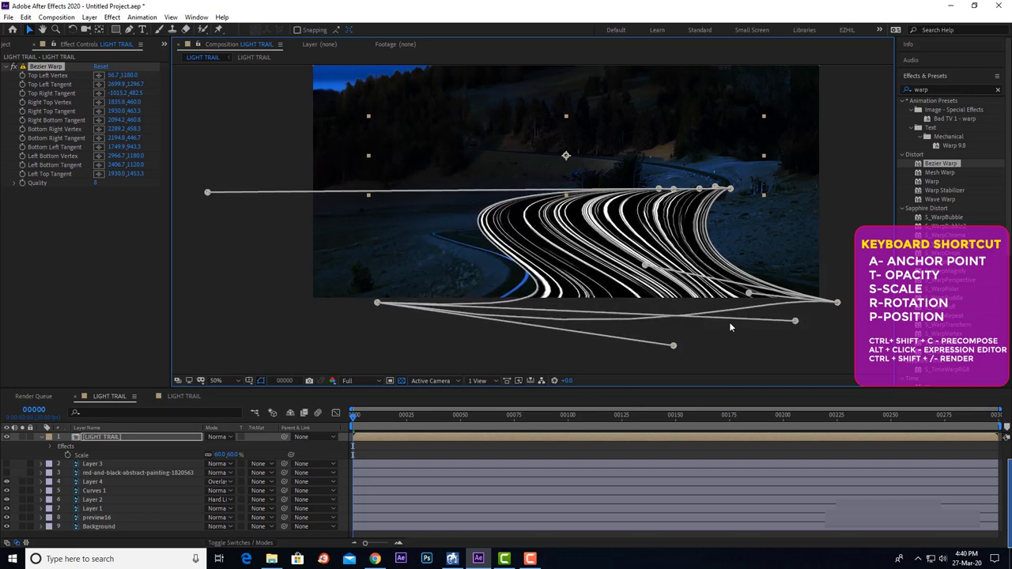
left_click_drag(796, 324, 800, 309)
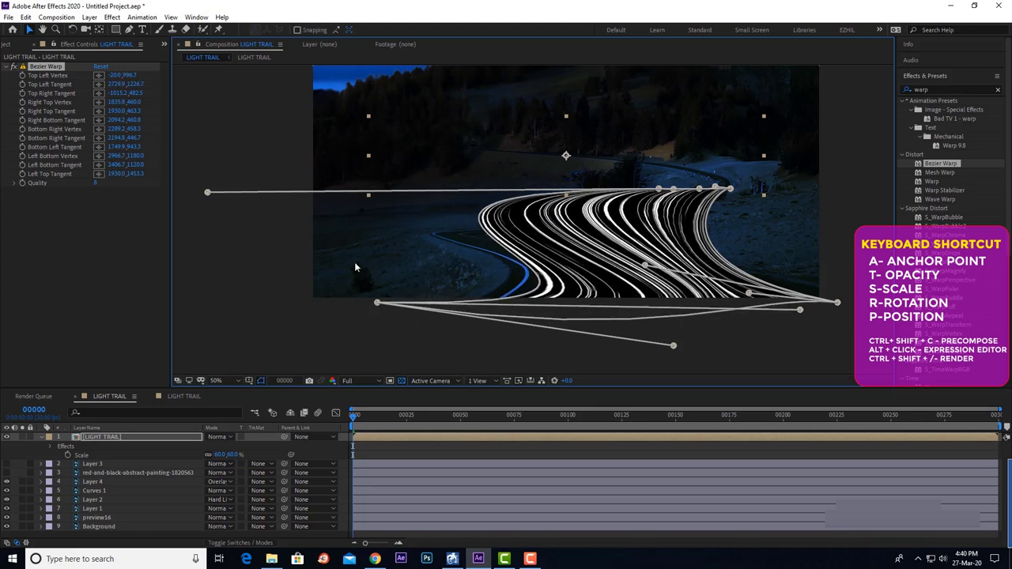
left_click_drag(378, 303, 268, 282)
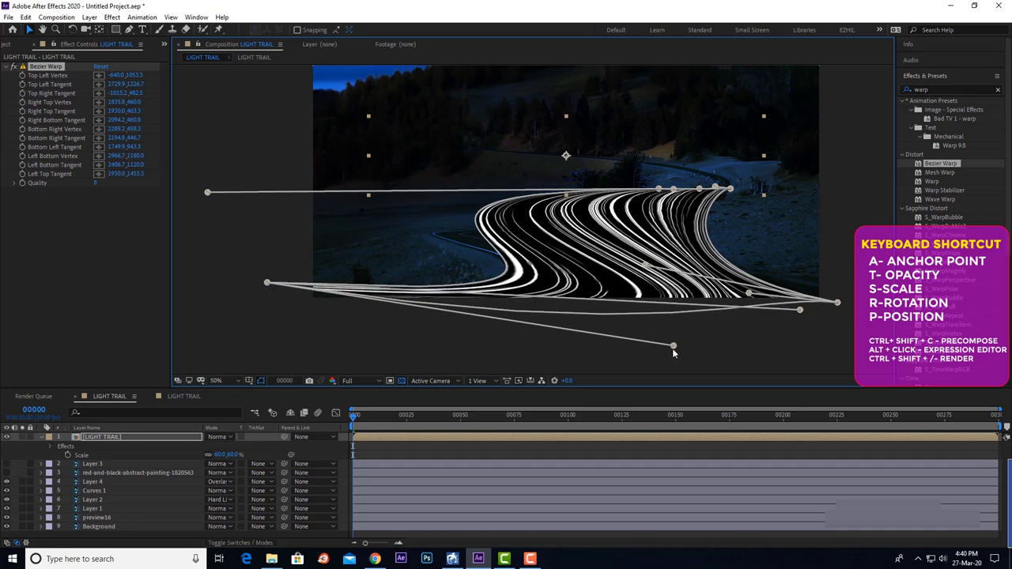
left_click_drag(672, 350, 542, 381)
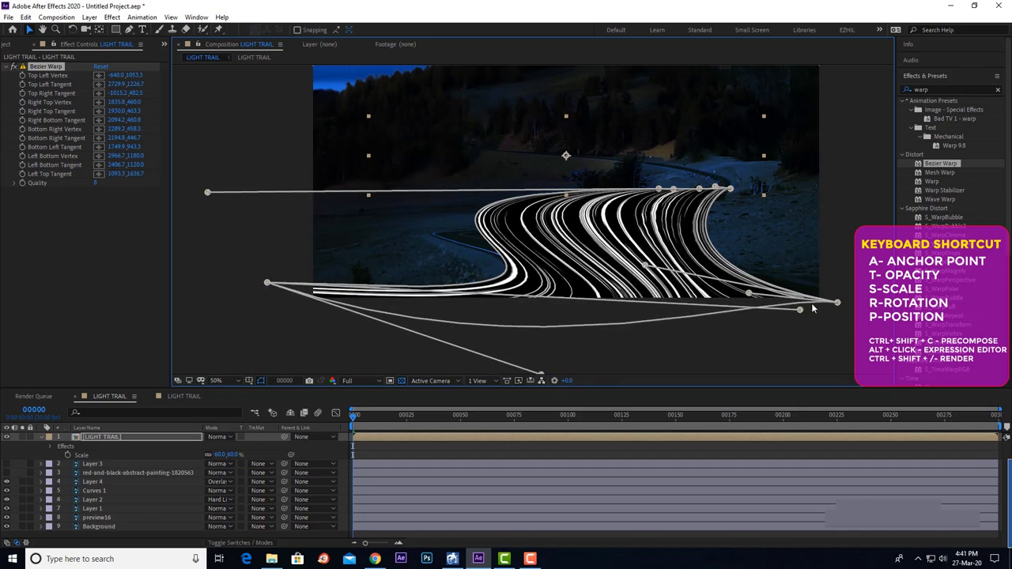
left_click_drag(749, 295, 804, 269)
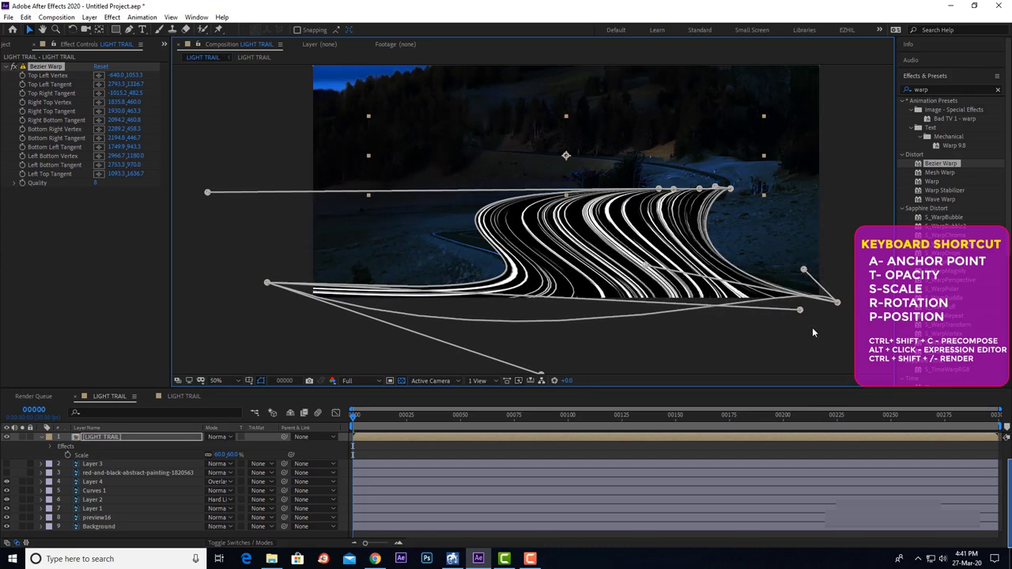
left_click_drag(800, 310, 836, 299)
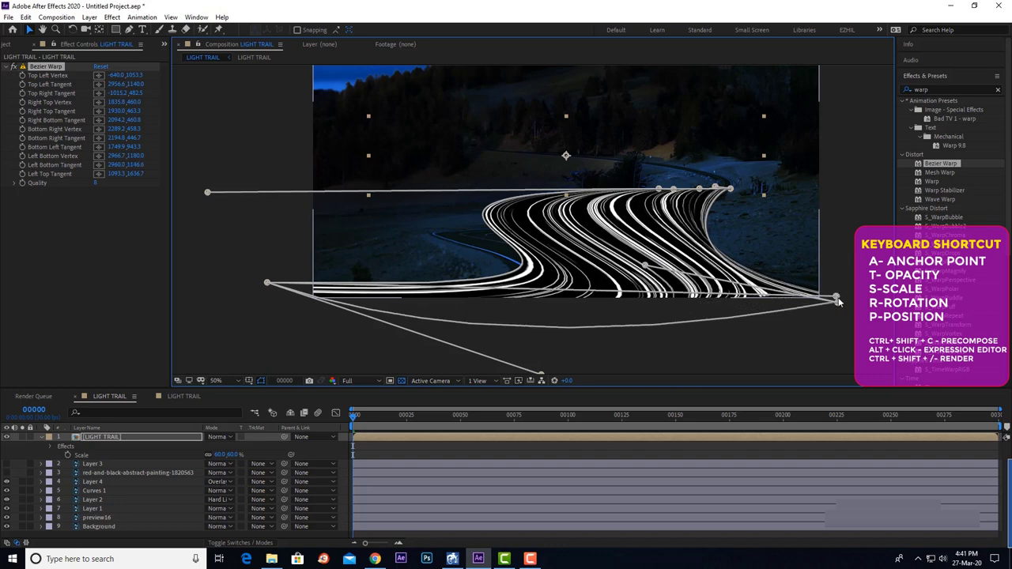
left_click_drag(838, 297, 851, 297)
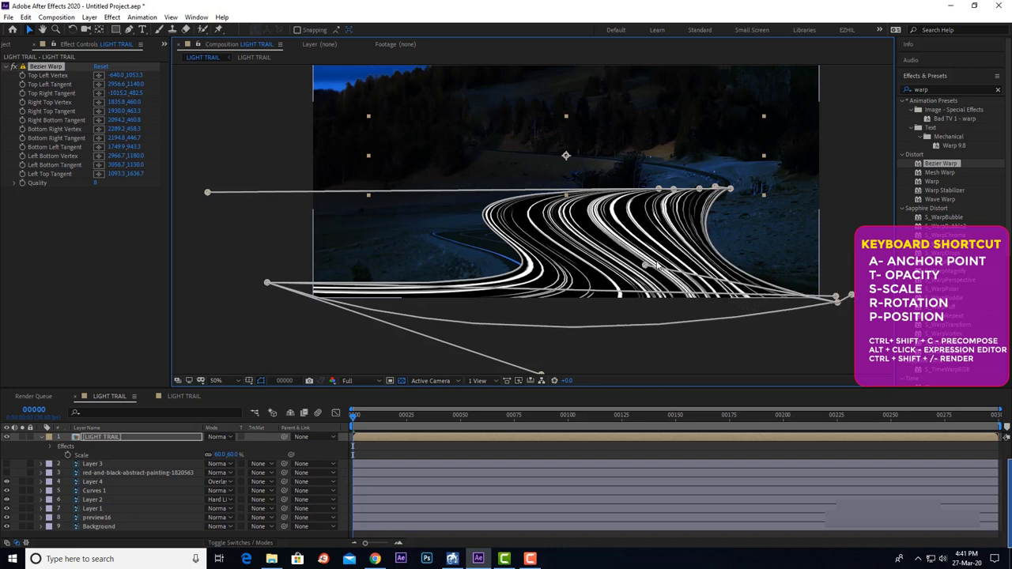
Adjust the bottom-left curve and a warp corner so the trails follow the road's S-bend.
mouse_move(657, 264)
left_mouse_down()
mouse_move(677, 257)
mouse_move(473, 222)
left_mouse_up()
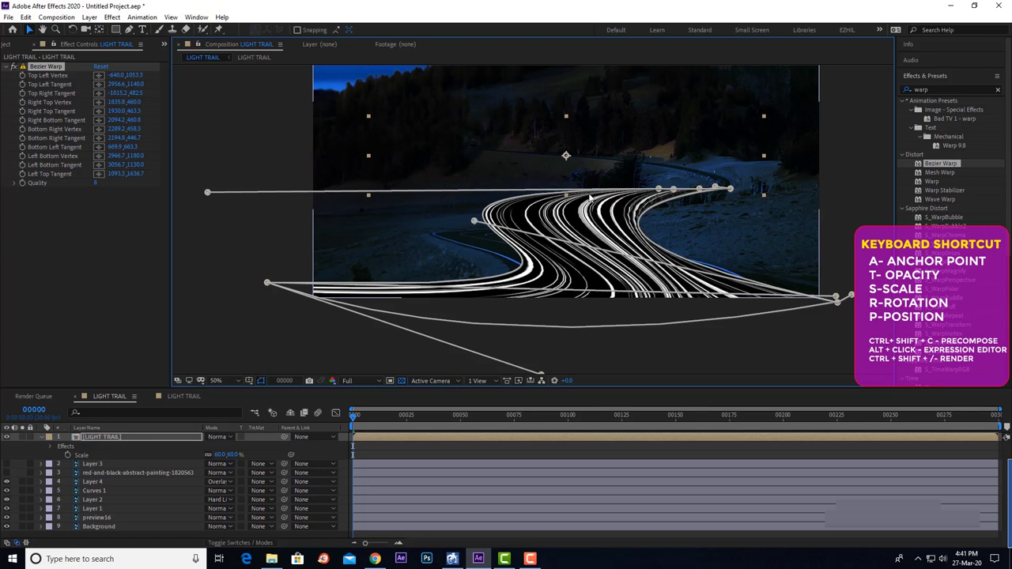
left_click_drag(729, 190, 683, 195)
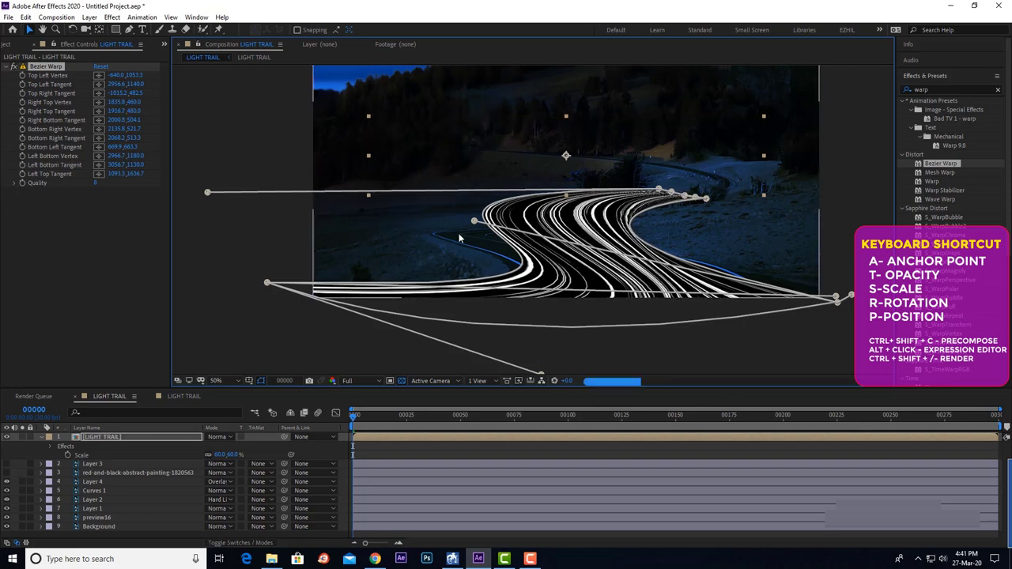
mouse_move(474, 222)
left_mouse_down()
mouse_move(512, 228)
mouse_move(549, 211)
left_mouse_up()
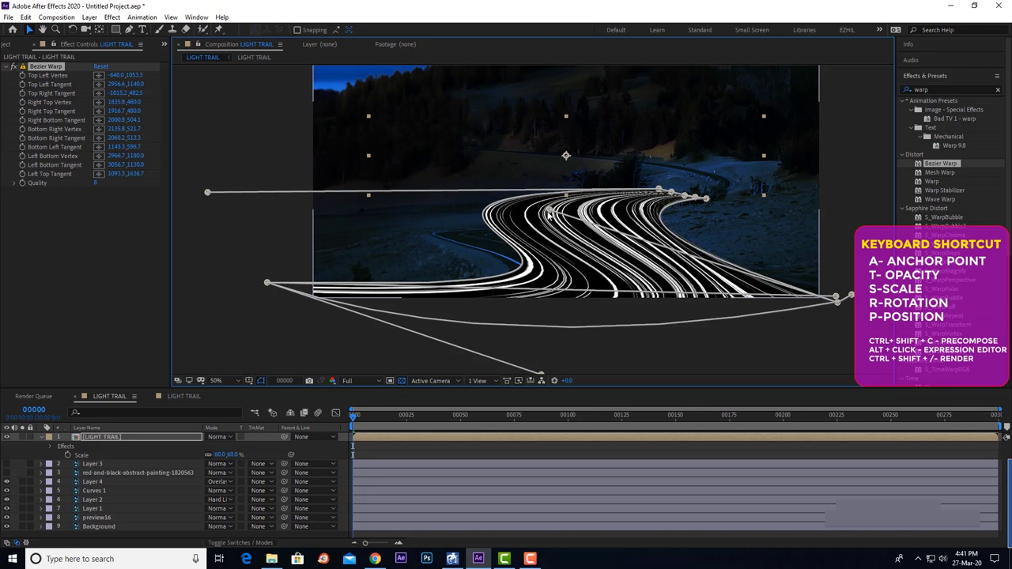
mouse_move(850, 295)
left_mouse_down()
mouse_move(836, 302)
mouse_move(873, 281)
left_mouse_up()
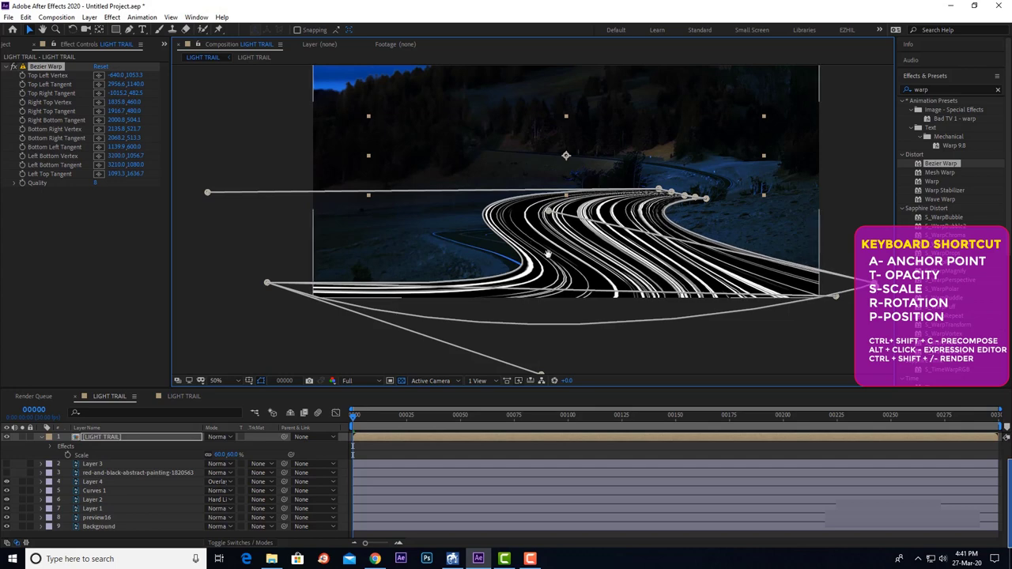
left_click_drag(548, 253, 588, 288)
Fine-tune the top edge and top-right corner, then reposition the Bottom Left Tangent along the road.
mouse_move(247, 228)
left_mouse_down()
mouse_move(179, 251)
mouse_move(329, 251)
mouse_move(253, 242)
mouse_move(265, 243)
left_mouse_up()
mouse_move(849, 217)
left_mouse_down()
mouse_move(725, 194)
mouse_move(779, 227)
left_mouse_up()
scroll(778, 227, "up", 2)
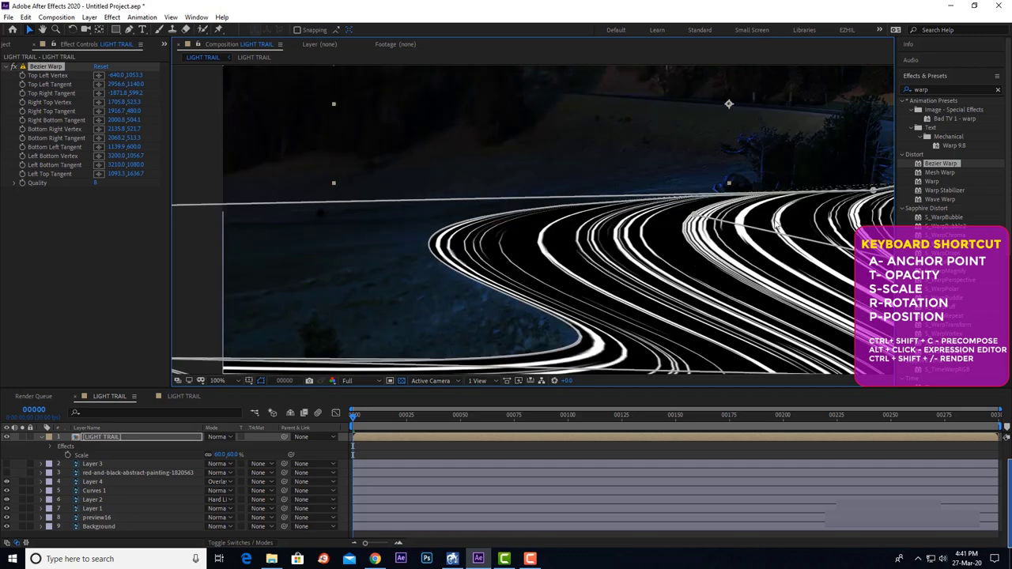
mouse_move(608, 201)
left_mouse_down()
mouse_move(673, 221)
mouse_move(474, 233)
mouse_move(253, 271)
left_mouse_up()
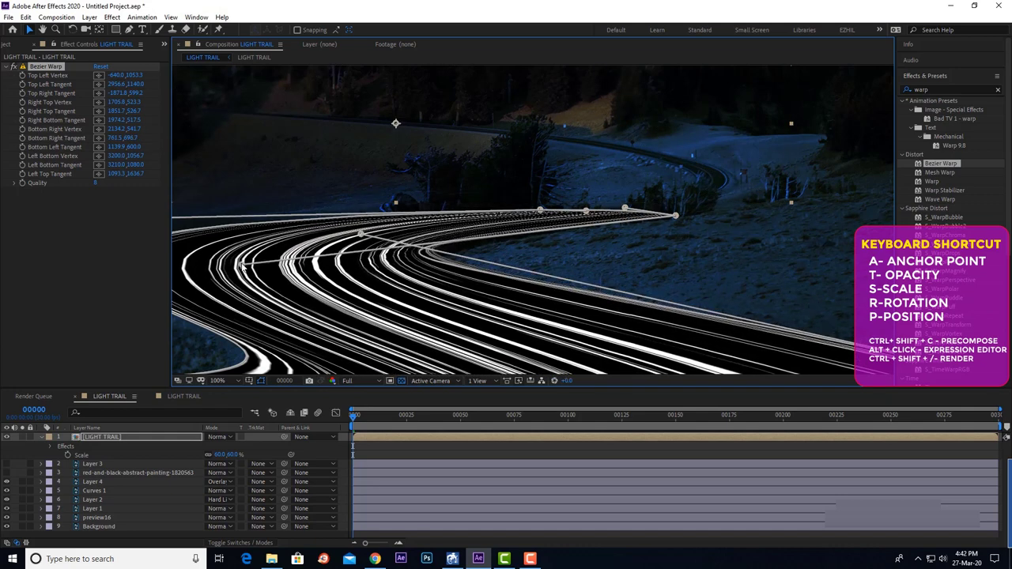
key("comma")
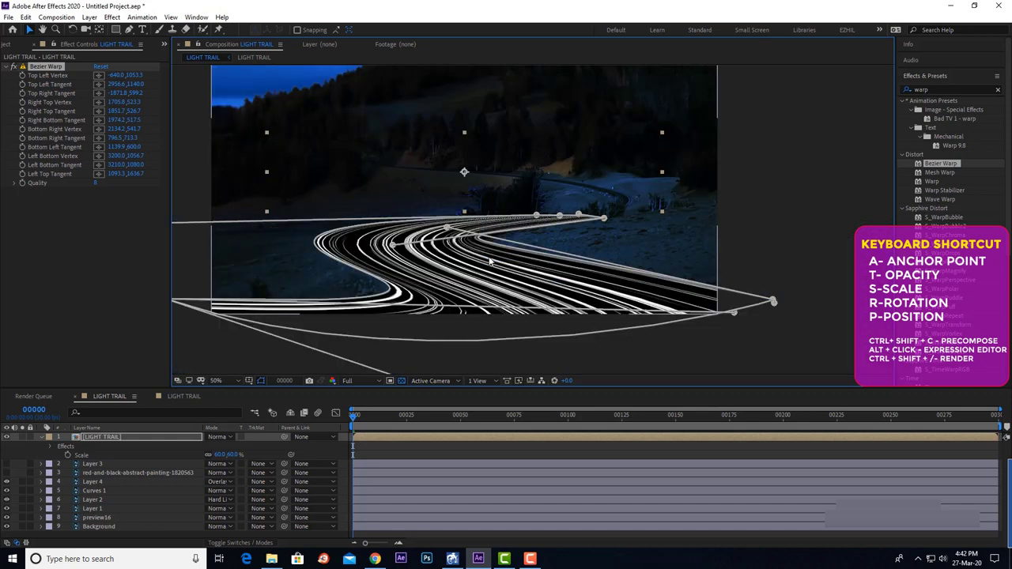
left_click_drag(459, 234, 316, 248)
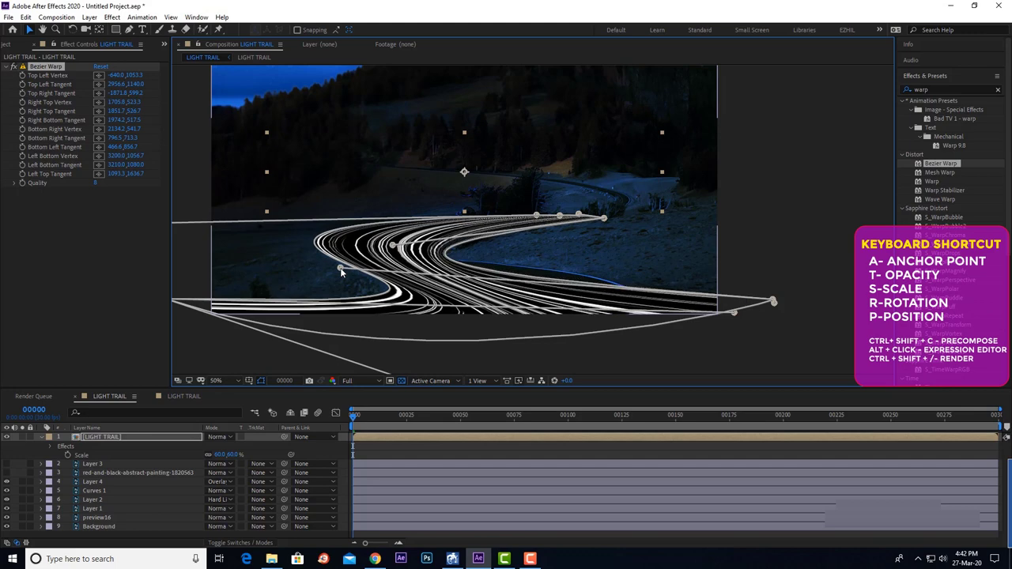
left_click_drag(316, 248, 425, 235)
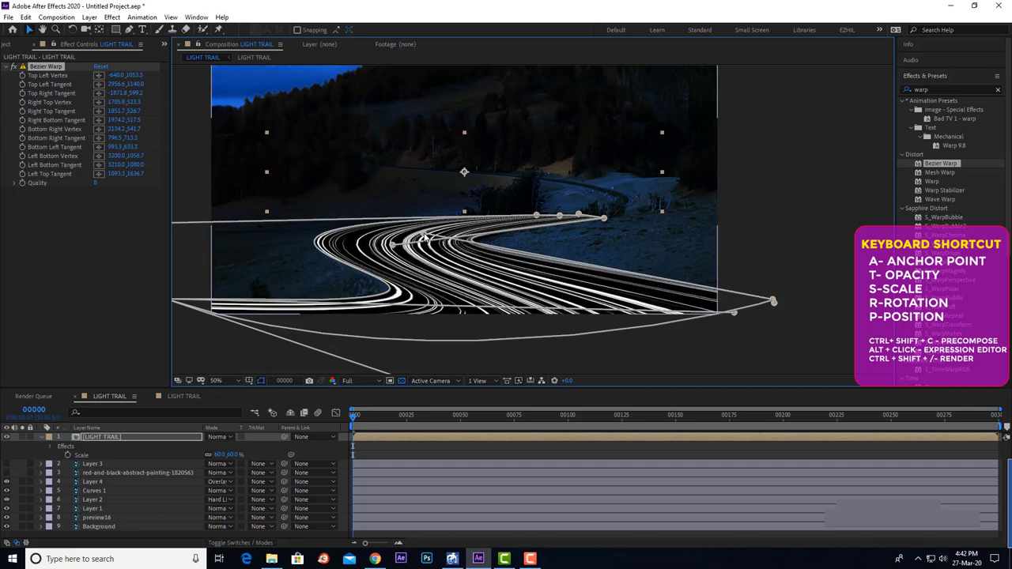
Deselect the layer, play a preview of the trails, and stop at frame 48.
left_click(803, 356)
scroll(568, 321, "down", 2)
scroll(547, 313, "up", 3)
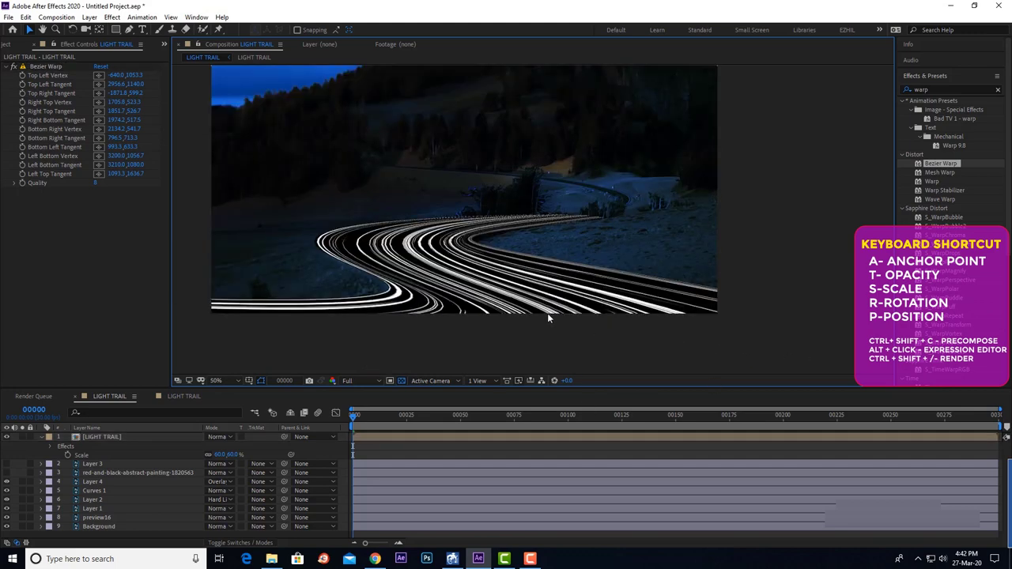
scroll(603, 331, "down", 1)
key("space")
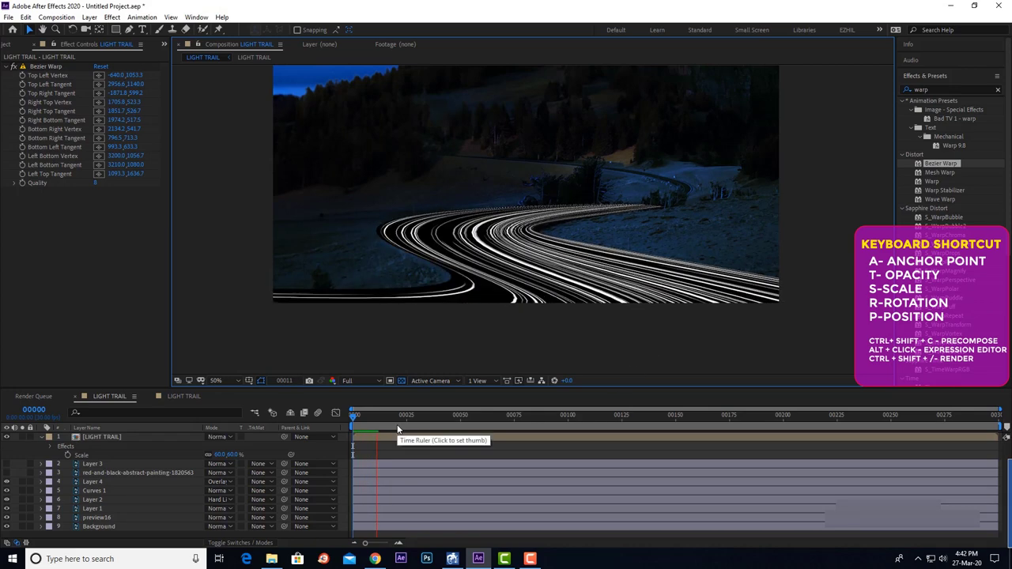
left_click(455, 426)
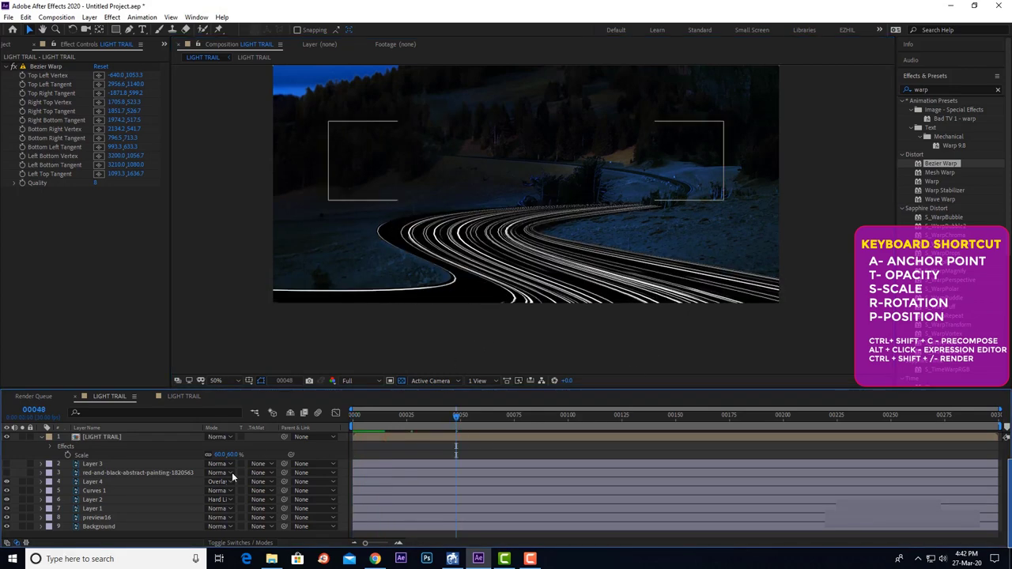
Start Save As and browse to the BASIC TRANING\LIGHT TRAIL folder on the G: drive.
left_click(8, 17)
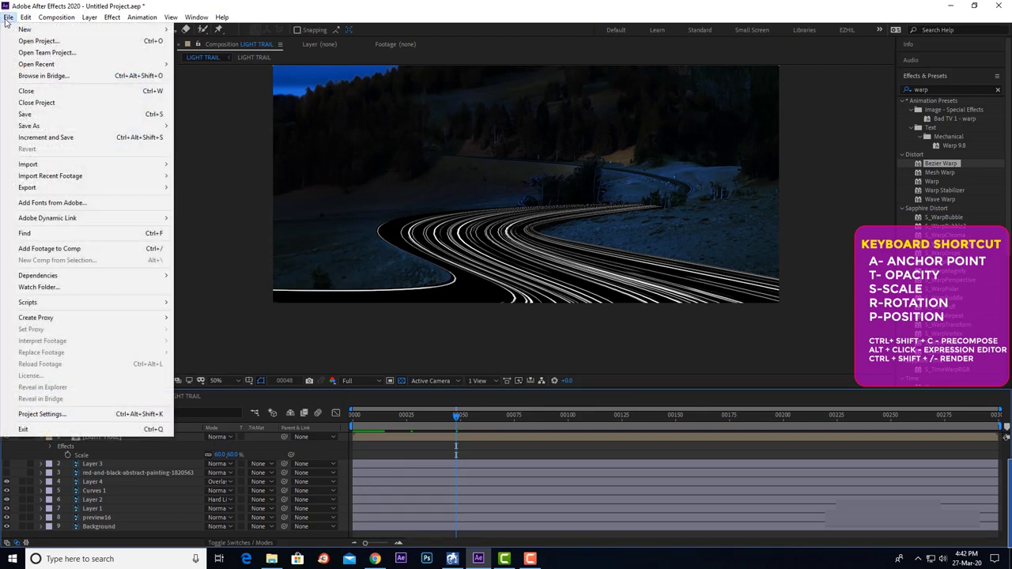
mouse_move(30, 131)
left_click(193, 125)
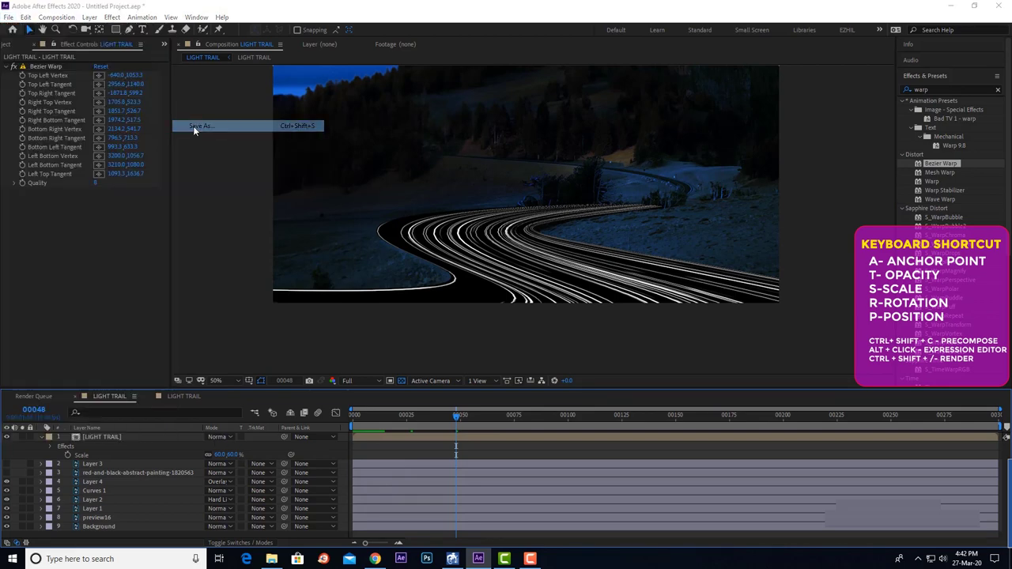
left_click(53, 369)
double_click(127, 128)
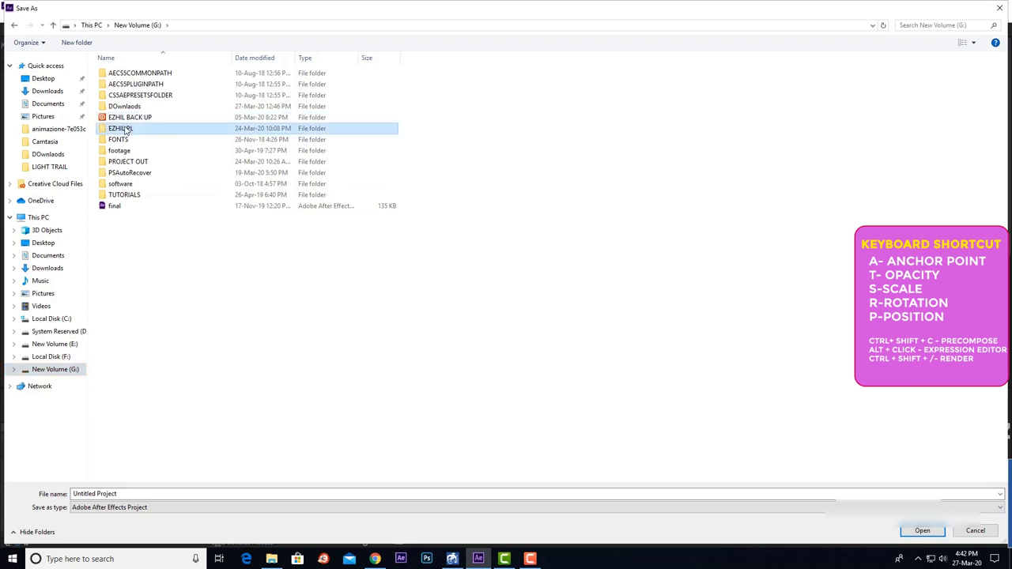
double_click(351, 83)
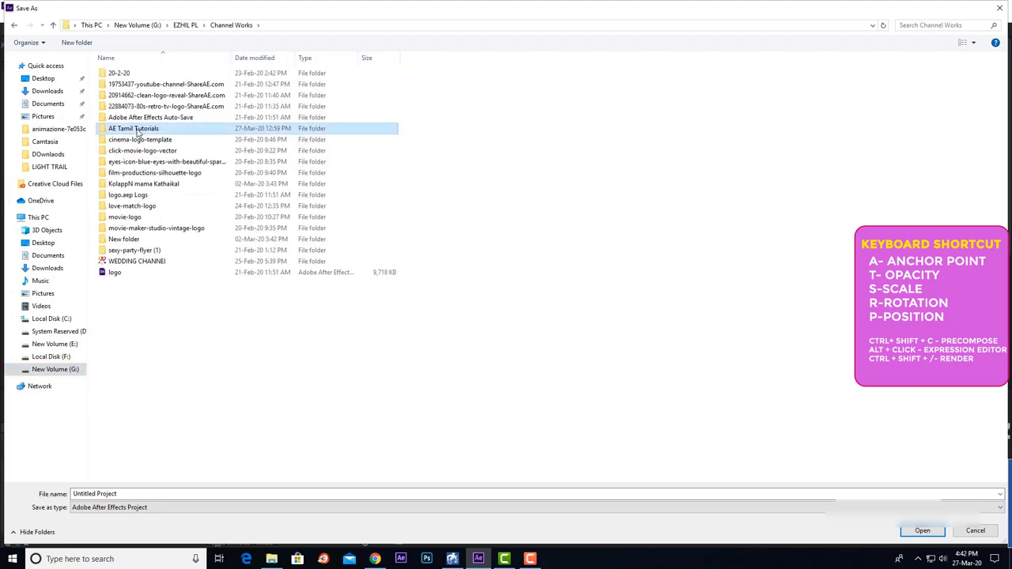
double_click(138, 128)
double_click(130, 86)
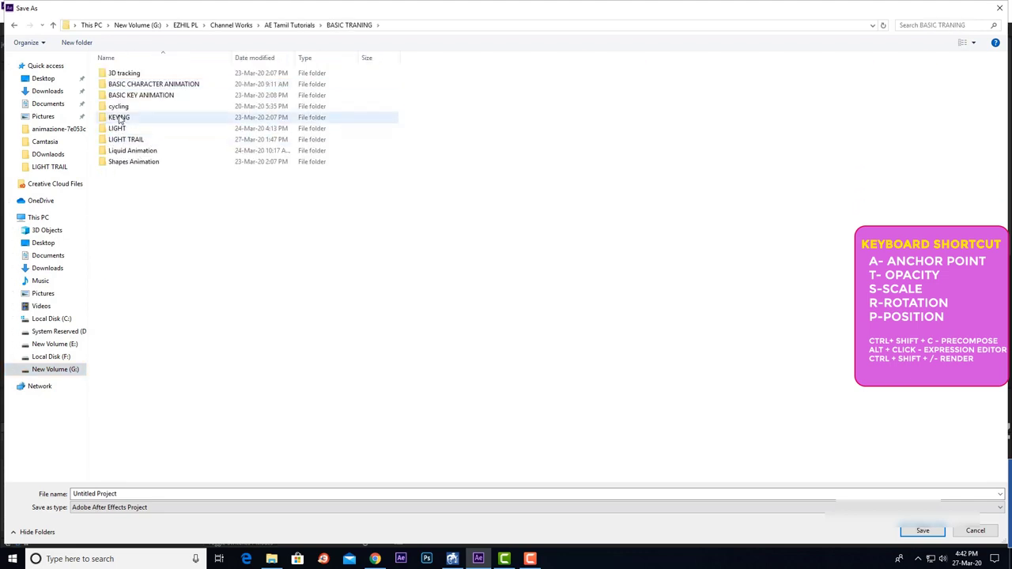
double_click(124, 139)
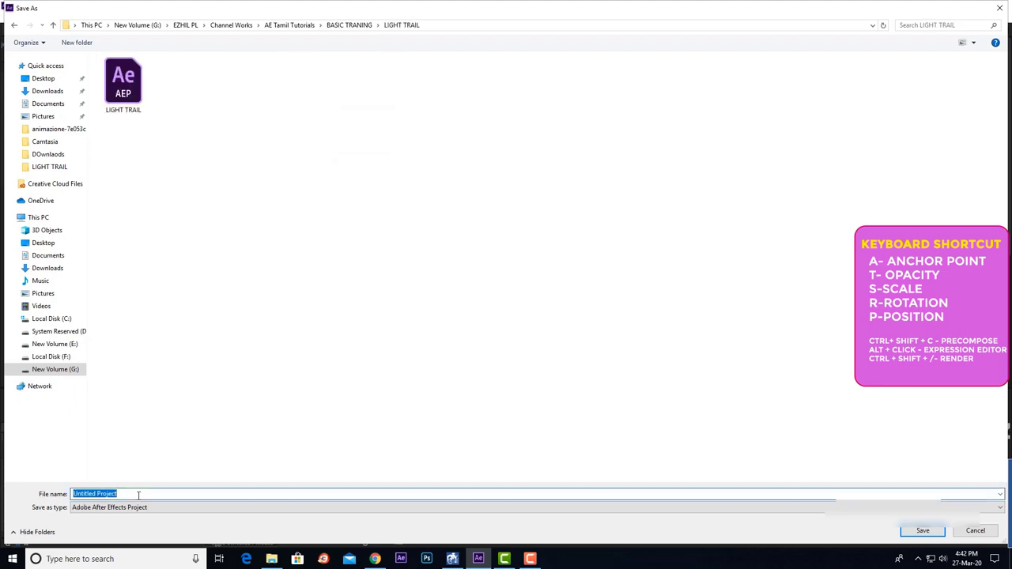
Save the project there as LIGHT TRAIL_1.
left_click(124, 83)
left_click(120, 494)
type("_")
type("1")
key("Return")
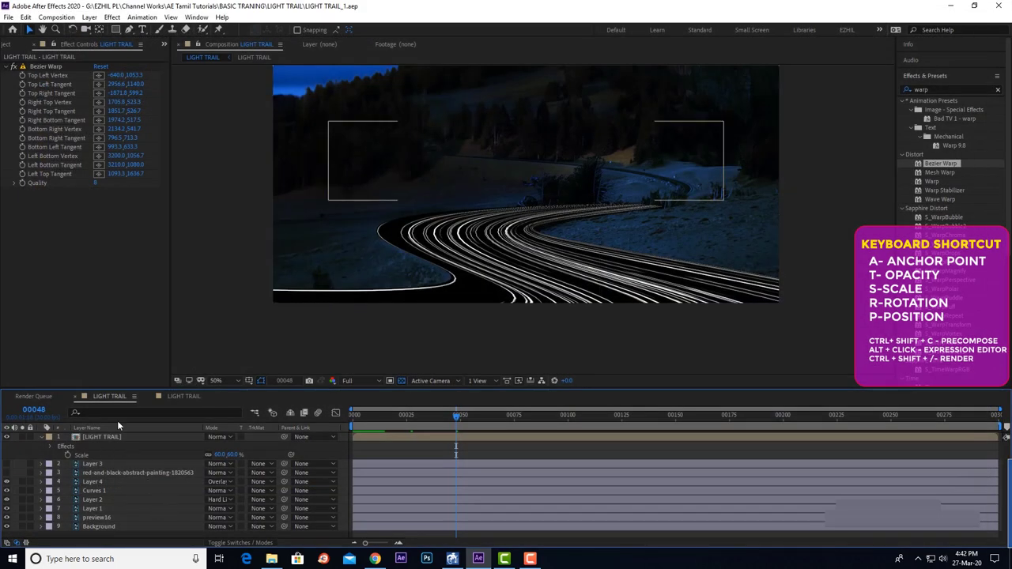
Set the LIGHT TRAIL layer's blending mode to Screen and search effects for 'trito'.
left_click(113, 437)
left_click(219, 436)
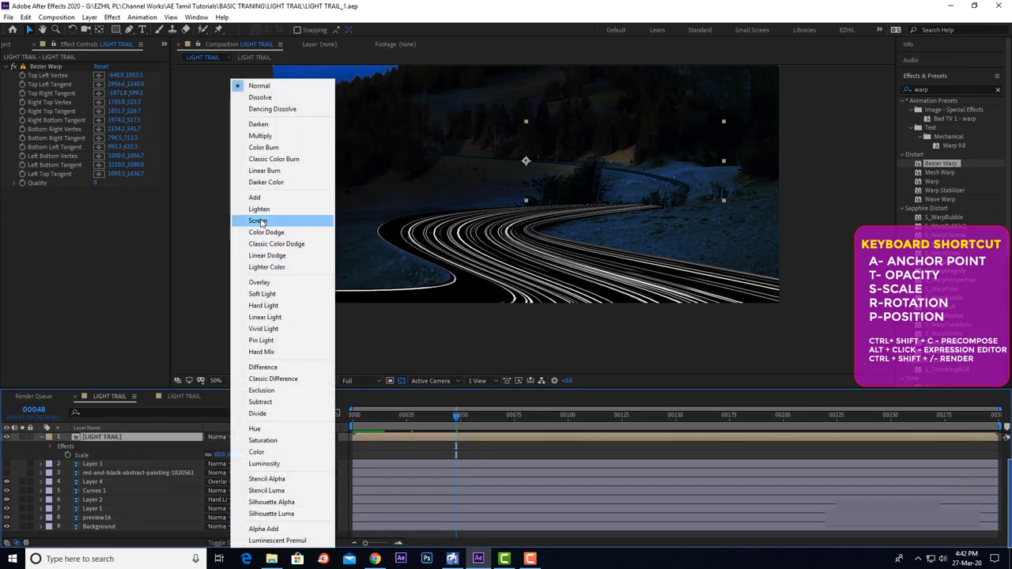
left_click(261, 223)
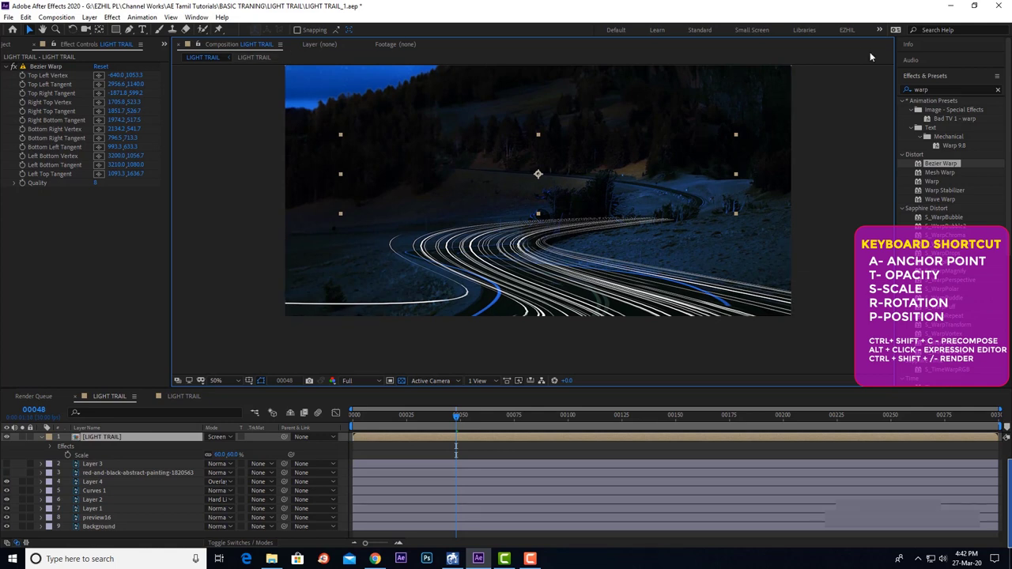
double_click(935, 90)
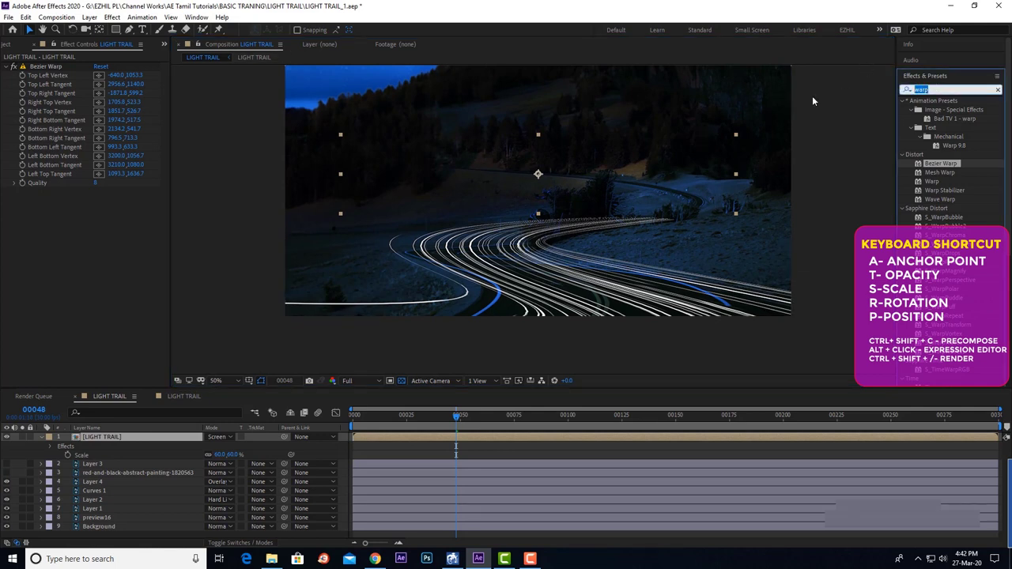
type("trit")
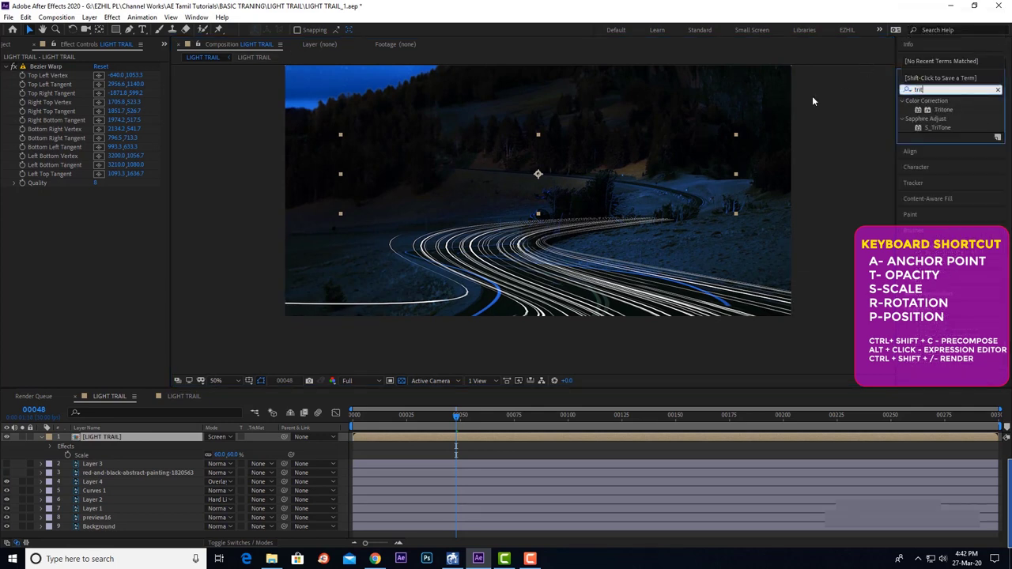
type("o")
Apply Tritone to the LIGHT TRAIL layer and set its Midtones to orange.
left_click_drag(941, 110, 110, 437)
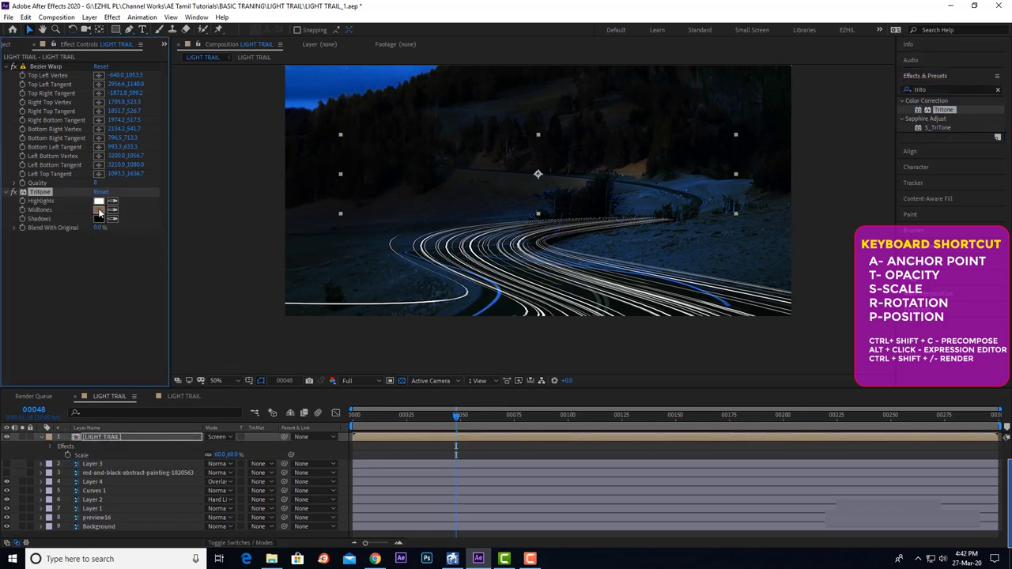
left_click(98, 210)
left_click_drag(725, 301, 732, 322)
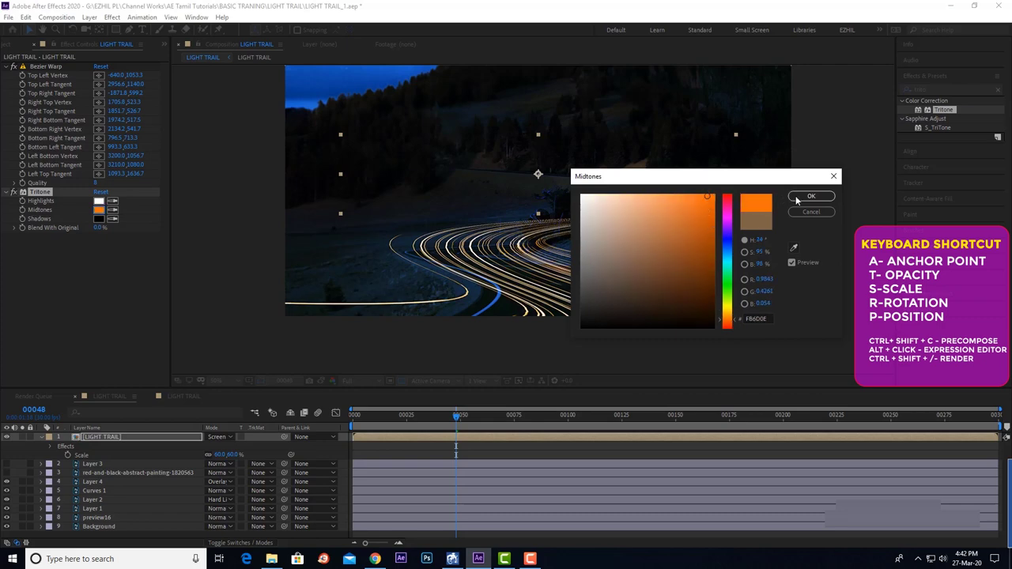
left_click(796, 201)
Set the Tritone Highlights colour to bright red.
left_click(98, 201)
left_click(712, 193)
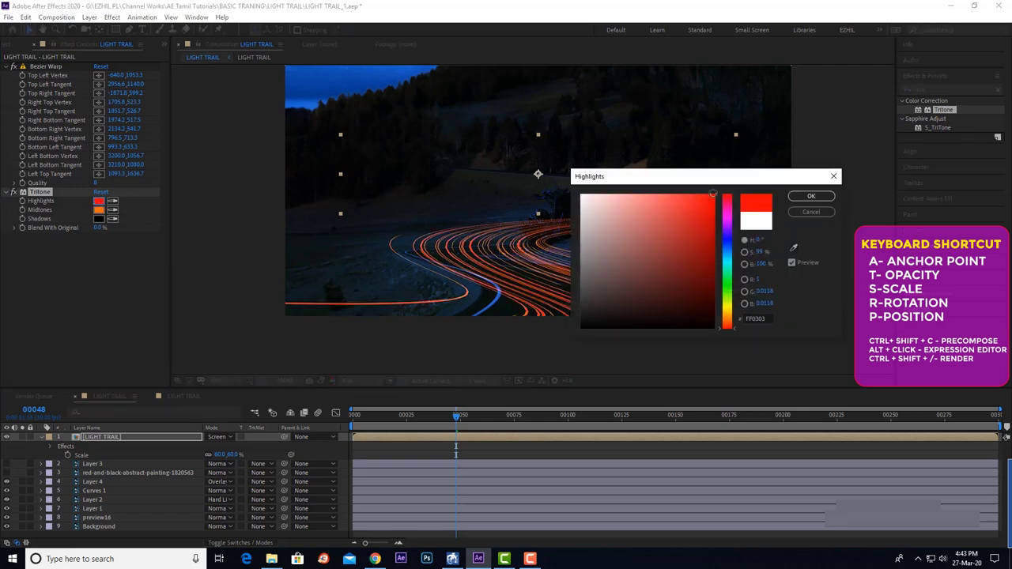
left_click_drag(745, 185, 814, 235)
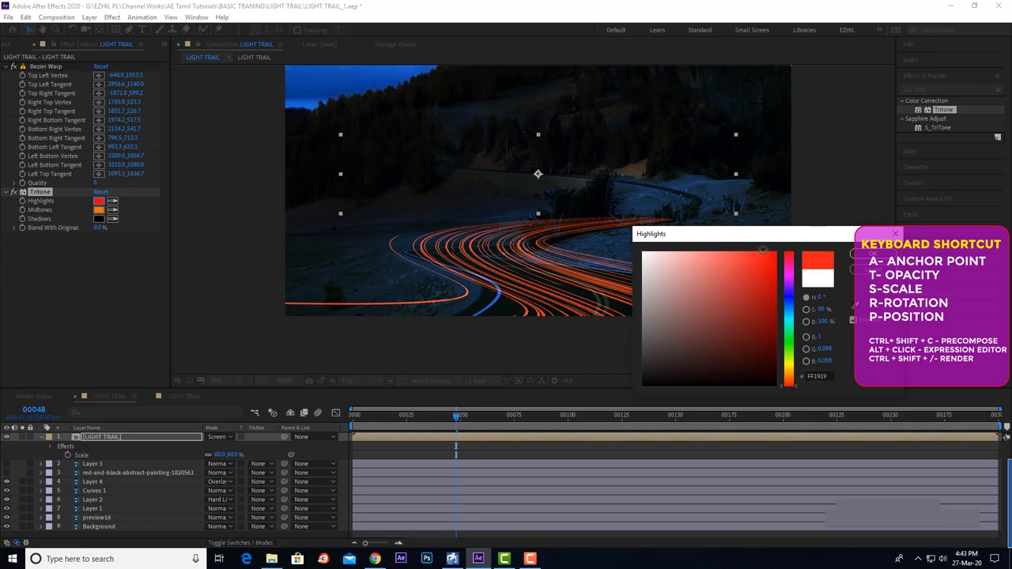
left_click(859, 254)
left_click(944, 88)
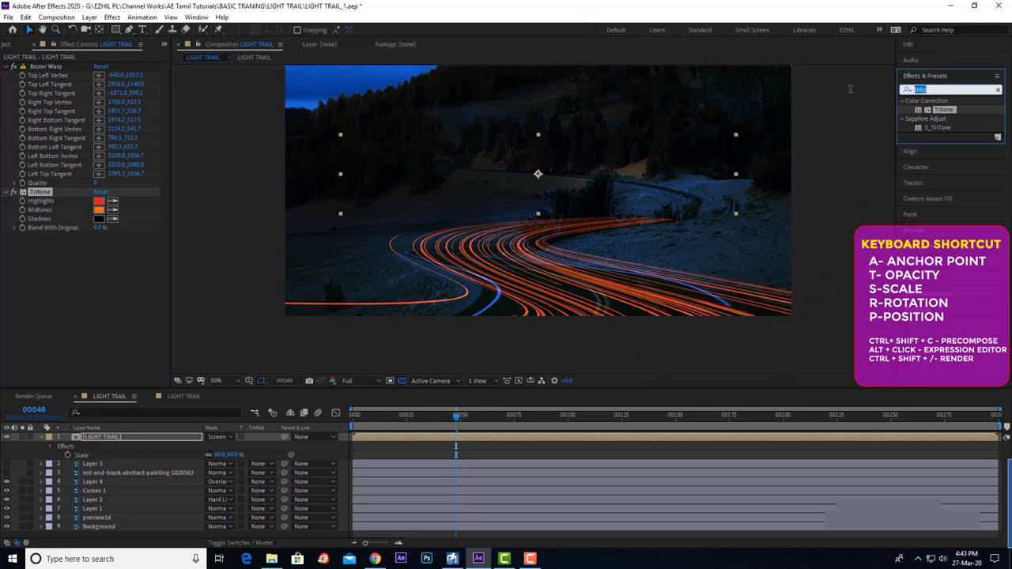
Apply Glow to LIGHT TRAIL with Glow Threshold about 49.4% and Glow Radius 273.
type("glow")
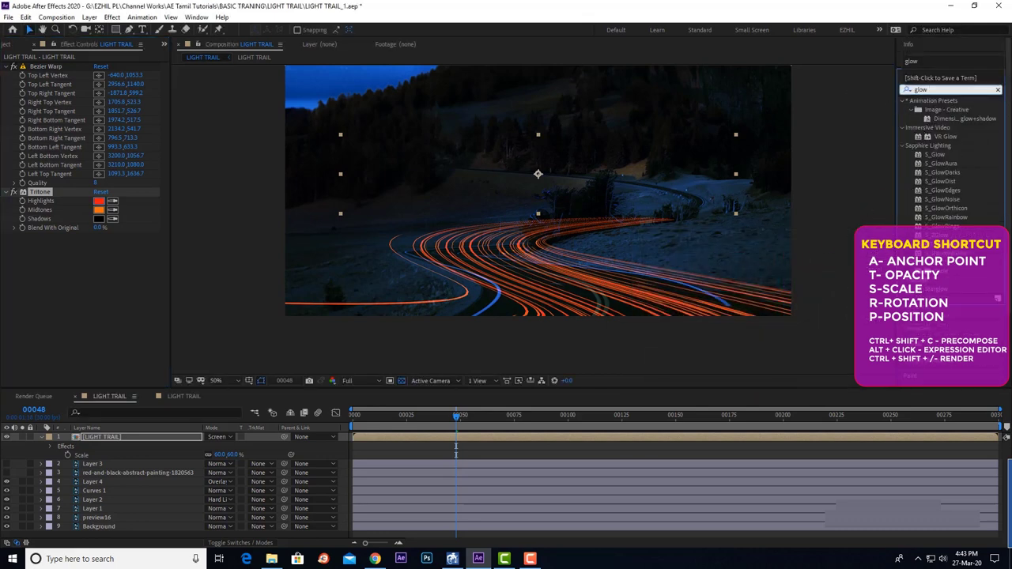
left_click_drag(941, 271, 87, 436)
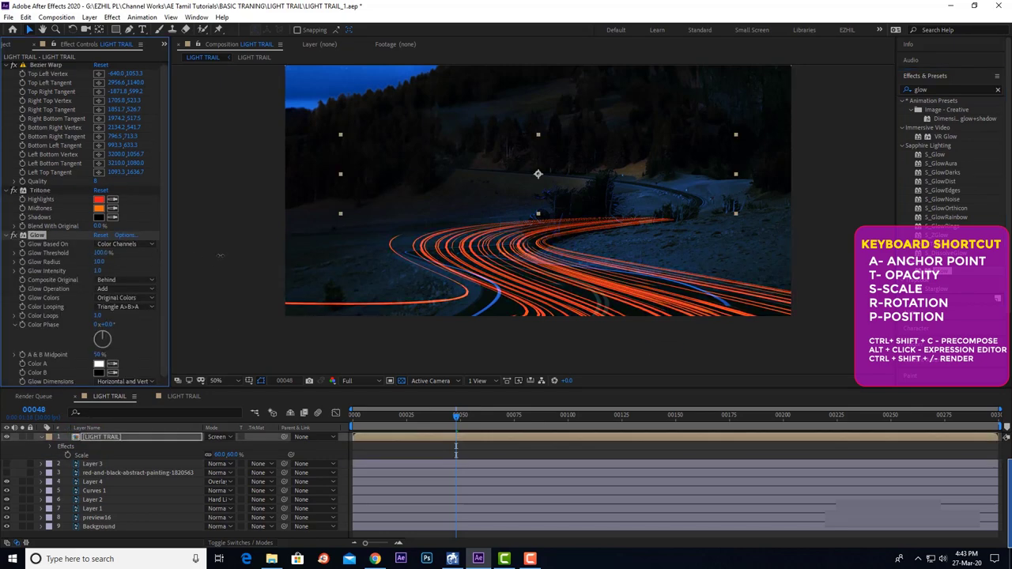
type("6.5")
key("Return")
left_click_drag(101, 254, 70, 260)
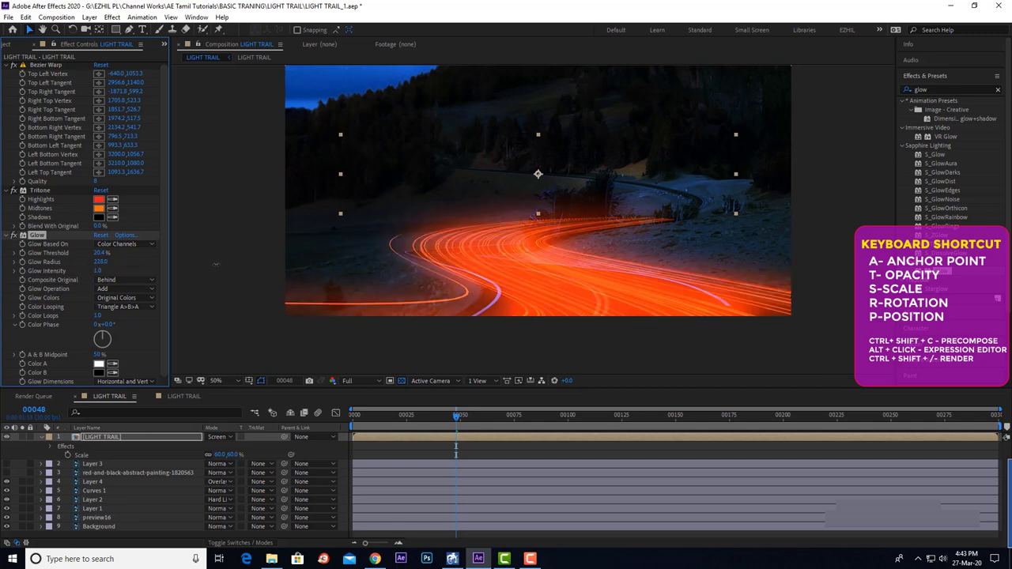
left_click_drag(98, 253, 133, 258)
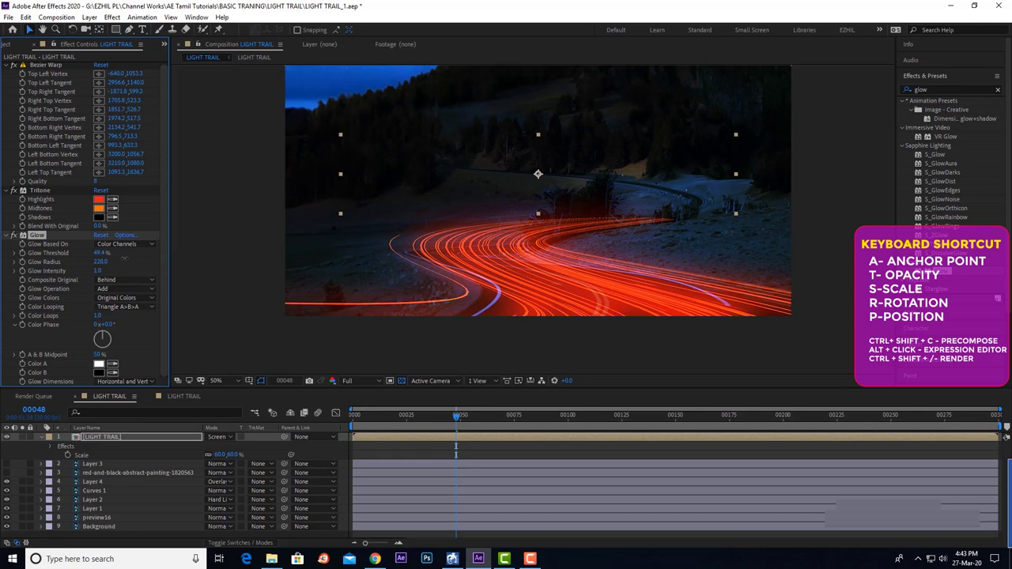
mouse_move(100, 261)
left_mouse_down()
mouse_move(87, 261)
mouse_move(130, 268)
left_mouse_up()
Shift the Tritone Highlights colour from red to orange.
left_click(99, 200)
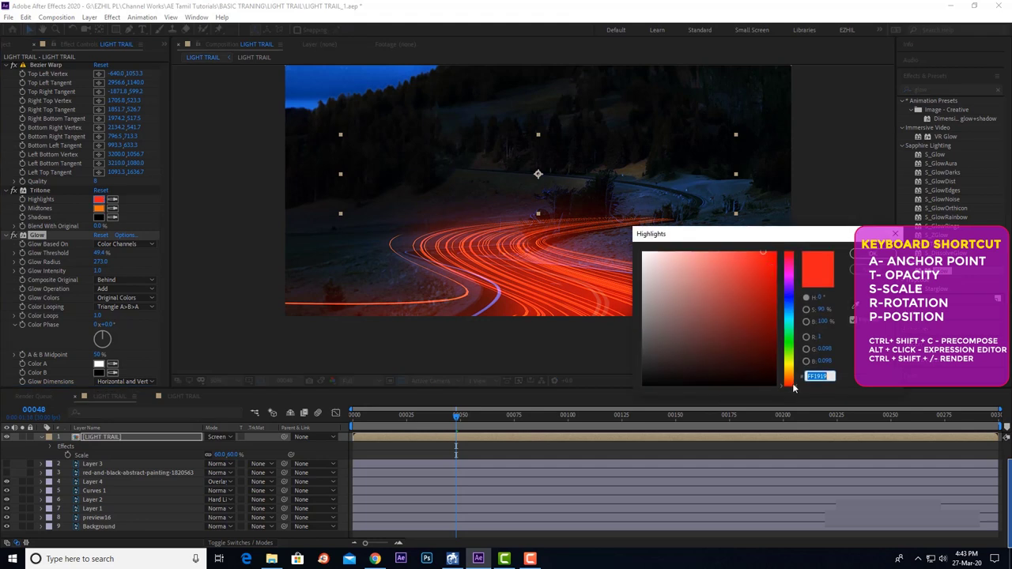
left_click_drag(794, 387, 795, 382)
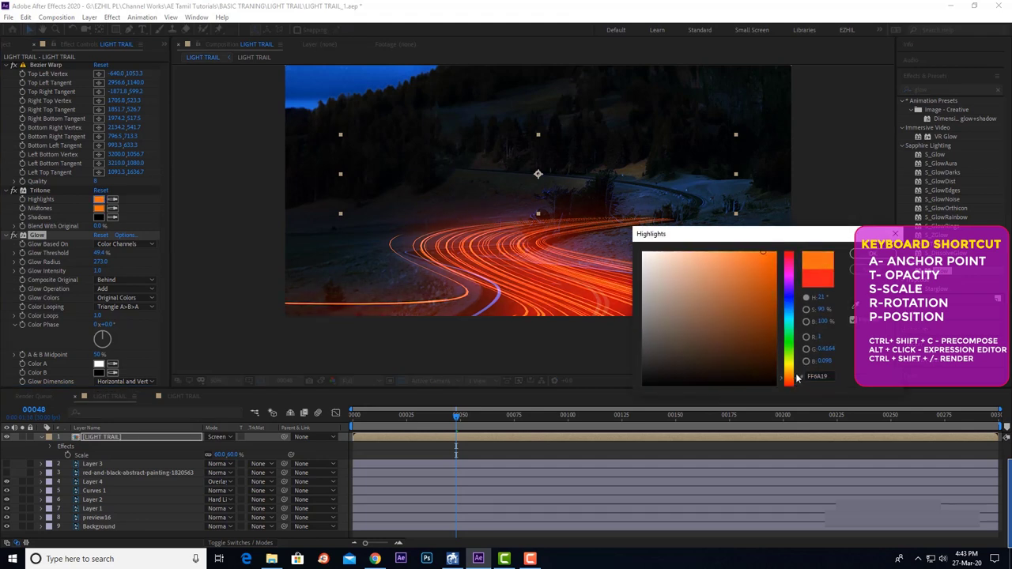
key("Return")
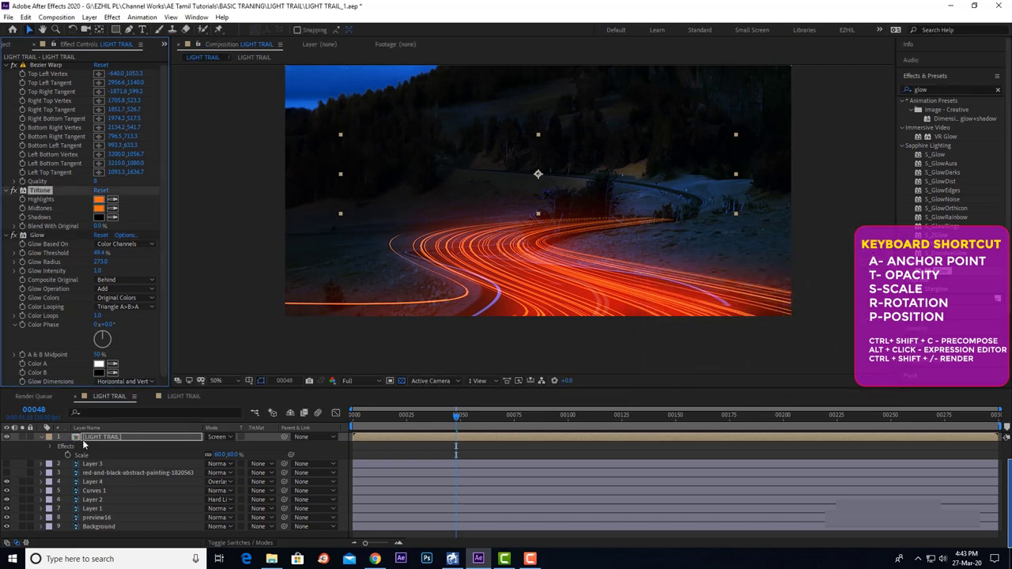
Inside the LIGHT TRAIL precomp, lower the solid's Fractal Noise Contrast to 72, then return to the main comp.
left_click(82, 439)
double_click(104, 436)
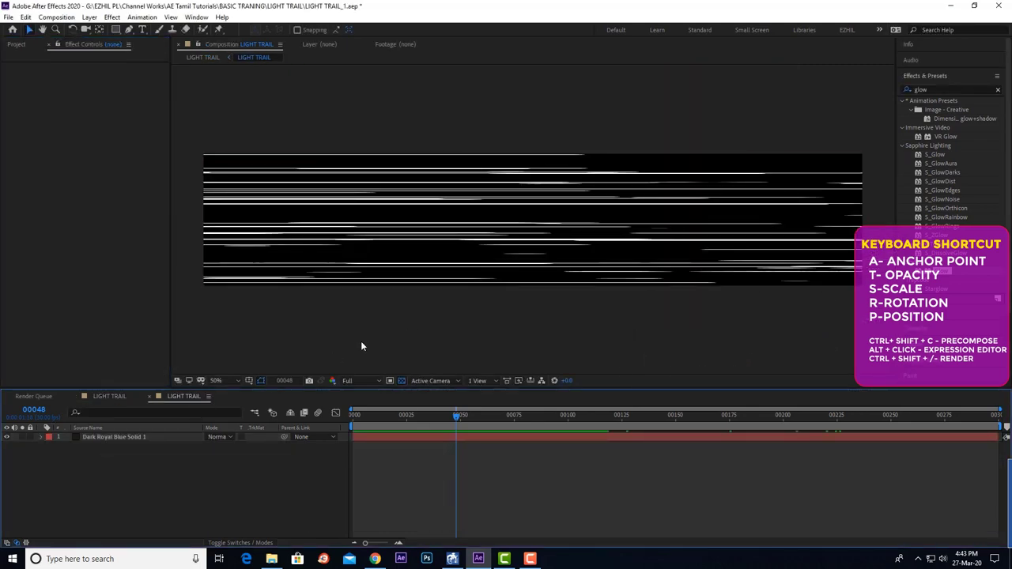
left_click(110, 439)
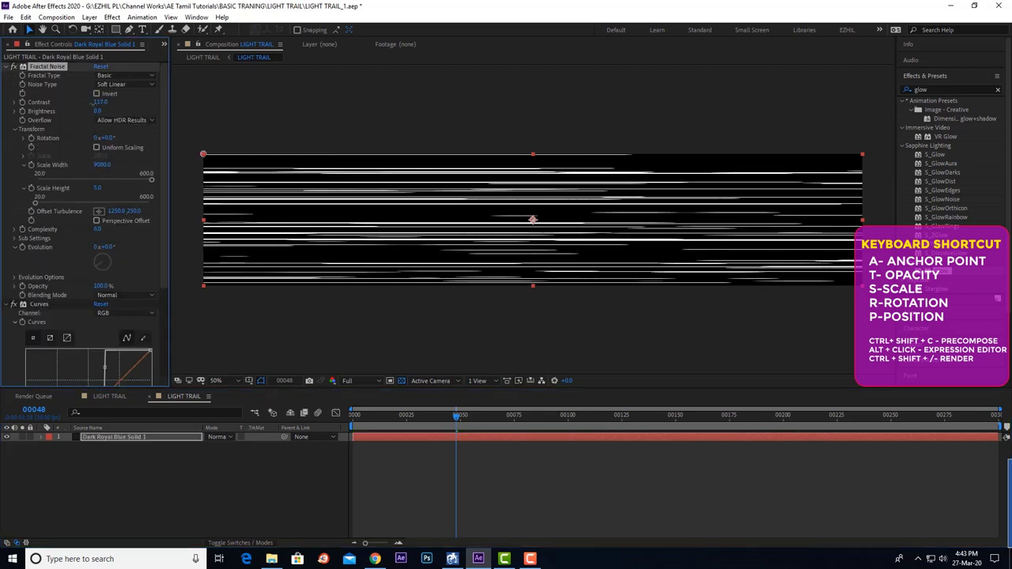
left_click_drag(100, 102, 80, 103)
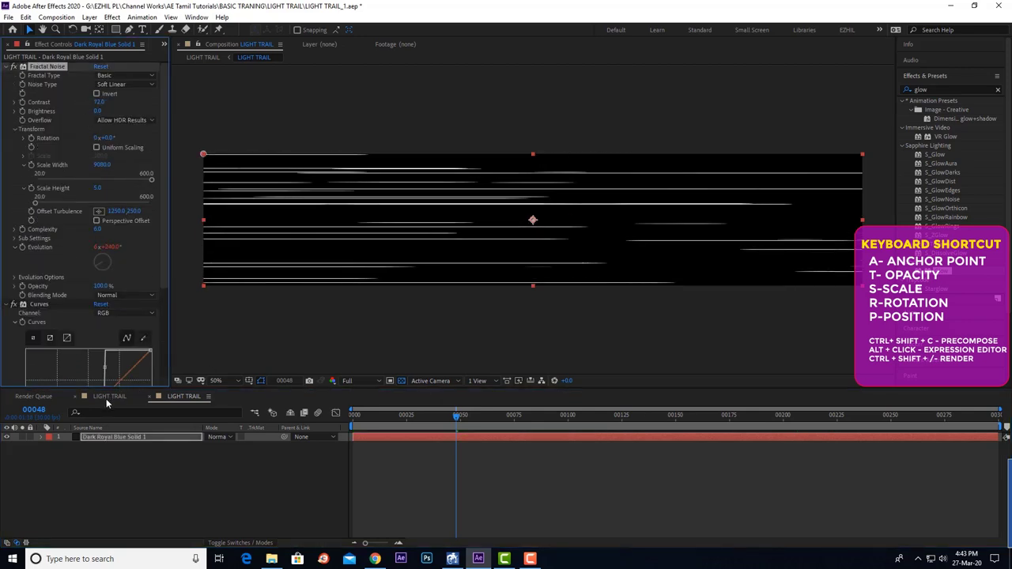
left_click(106, 399)
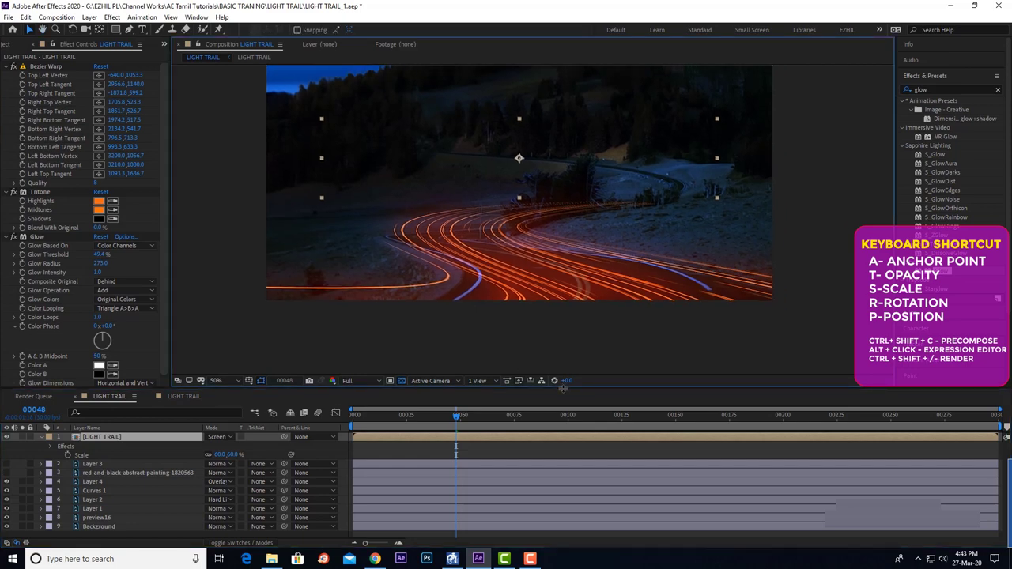
key("space")
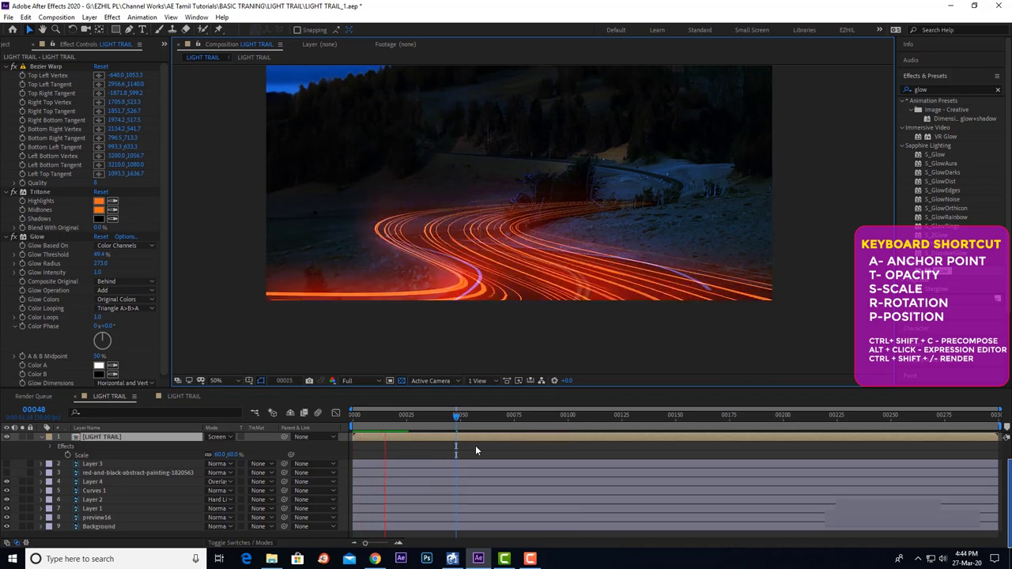
left_click(478, 418)
left_click_drag(485, 422, 516, 421)
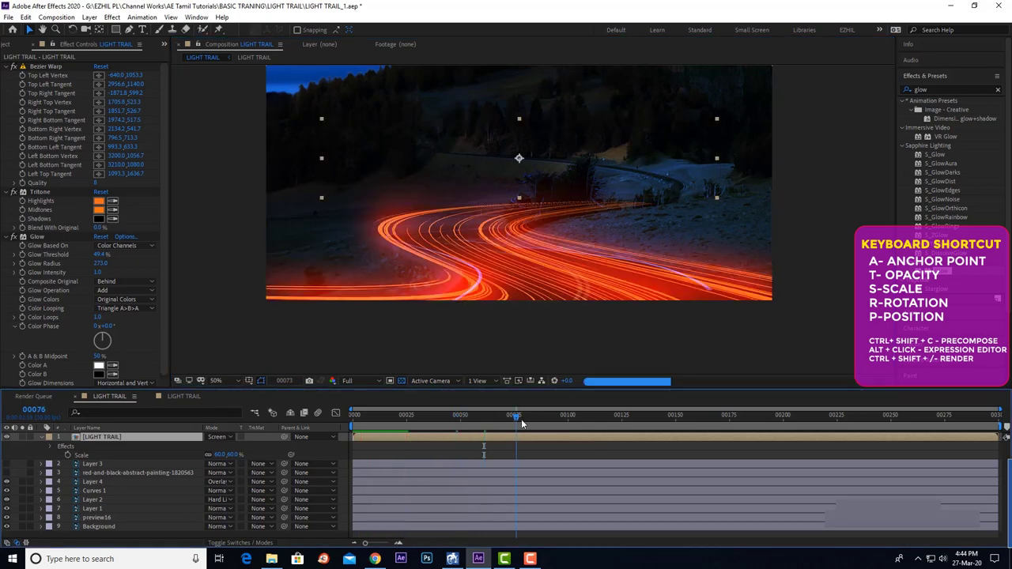
key("space")
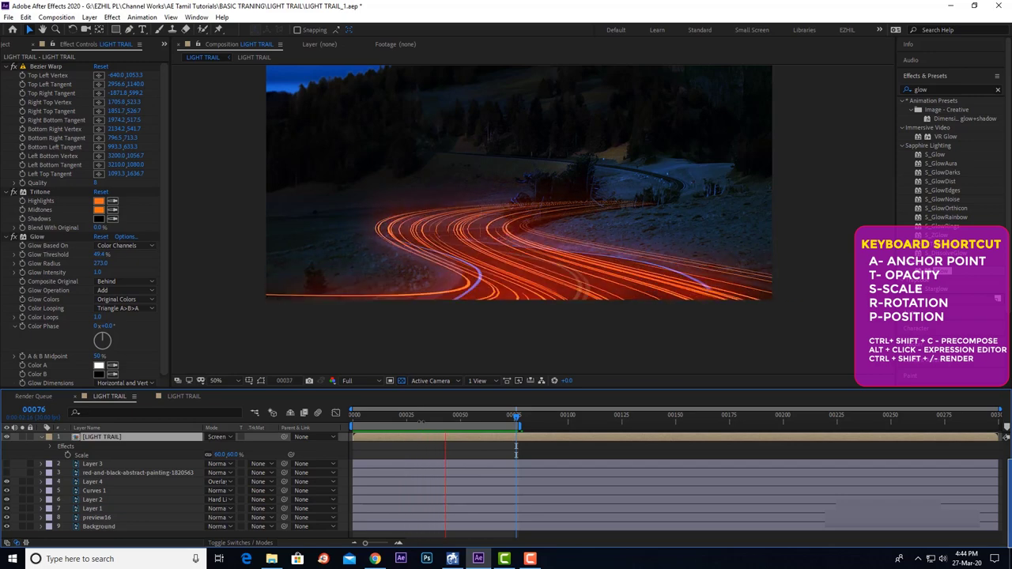
Move the Bezier Warp's top-left vertex and tangent so the trails reach the frame's right edge, then preview.
key("space")
left_click(46, 66)
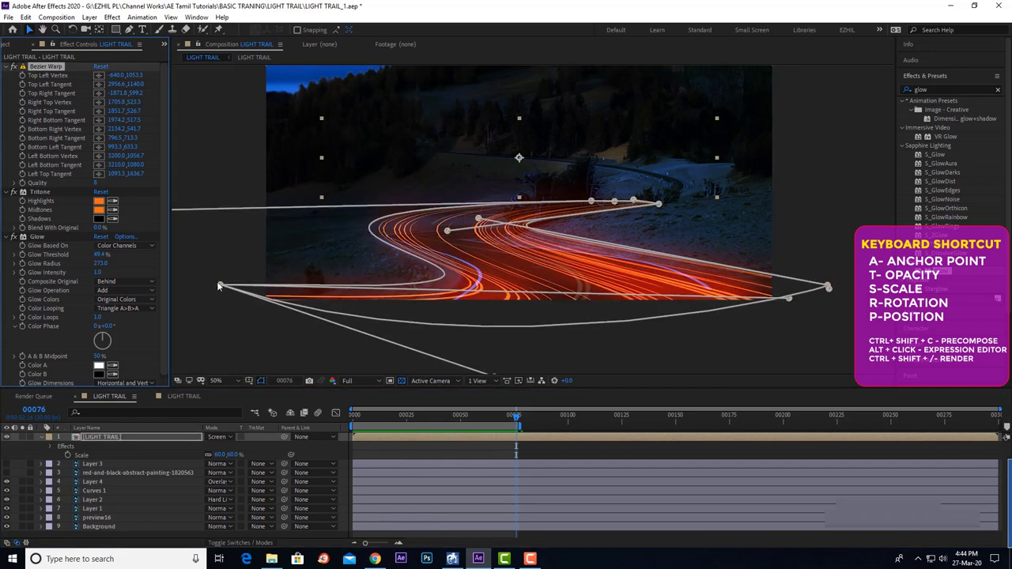
left_click_drag(220, 286, 224, 297)
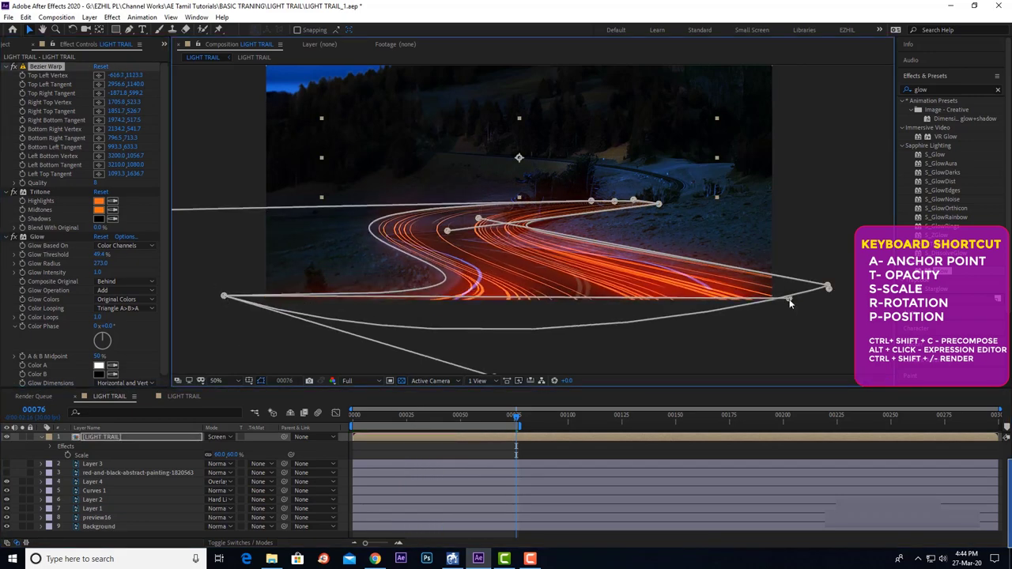
mouse_move(789, 300)
left_mouse_down()
mouse_move(851, 297)
mouse_move(842, 276)
mouse_move(860, 282)
left_mouse_up()
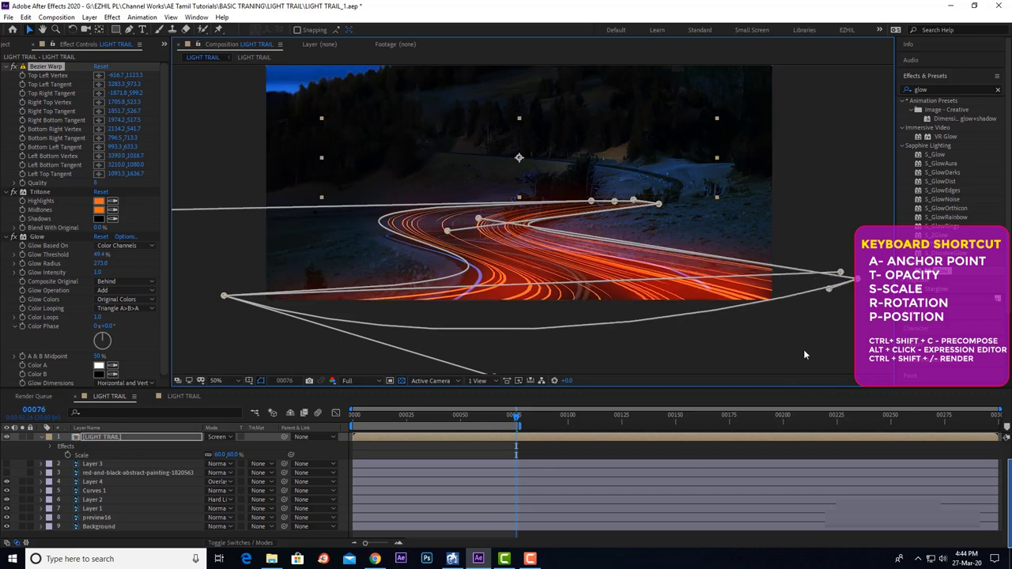
left_click(640, 330)
key("space")
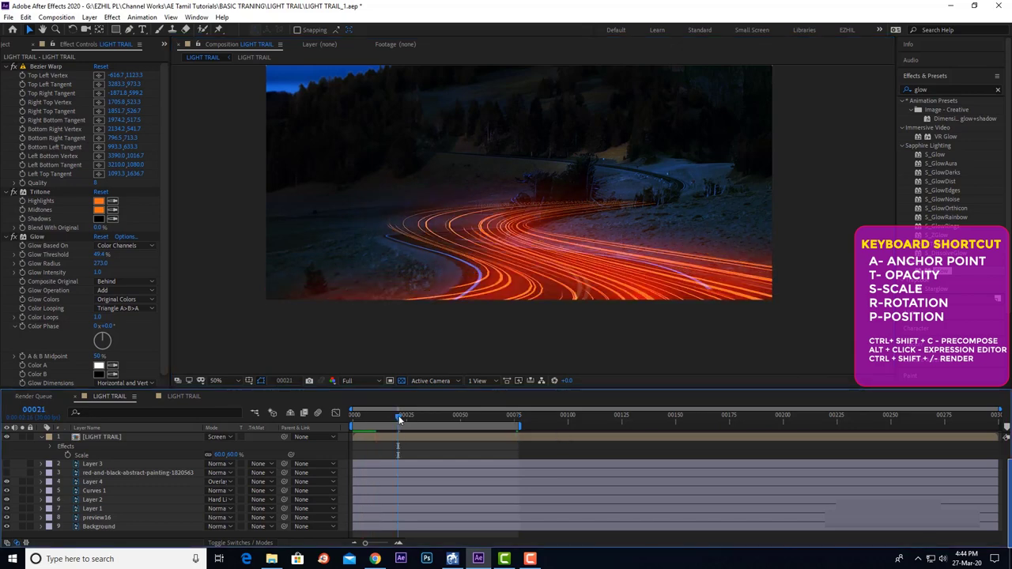
Settle the precomp's Fractal Noise Contrast at 63, checking the main comp, then preview the trails.
left_click_drag(399, 419, 457, 416)
double_click(117, 435)
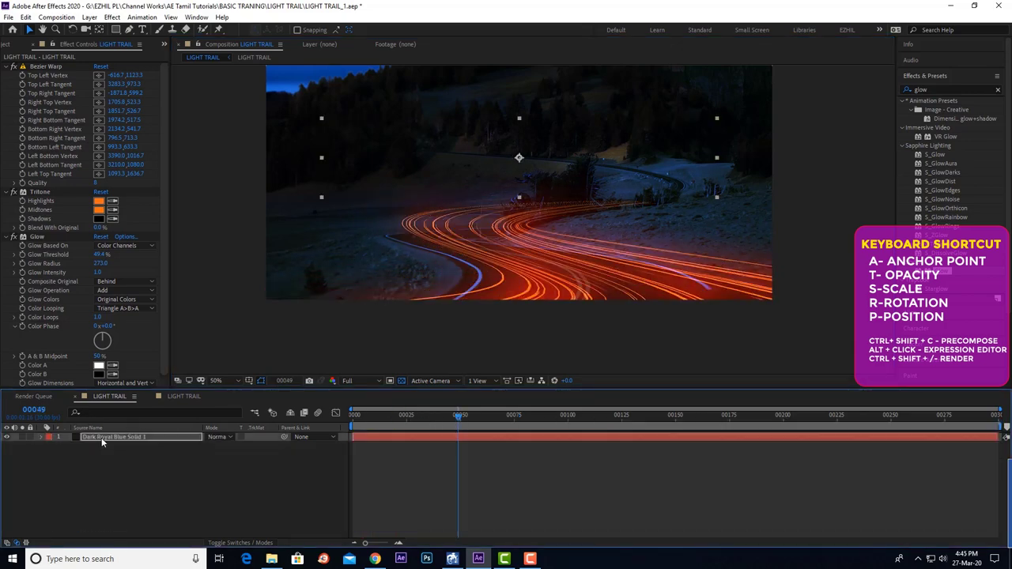
left_click_drag(99, 103, 83, 103)
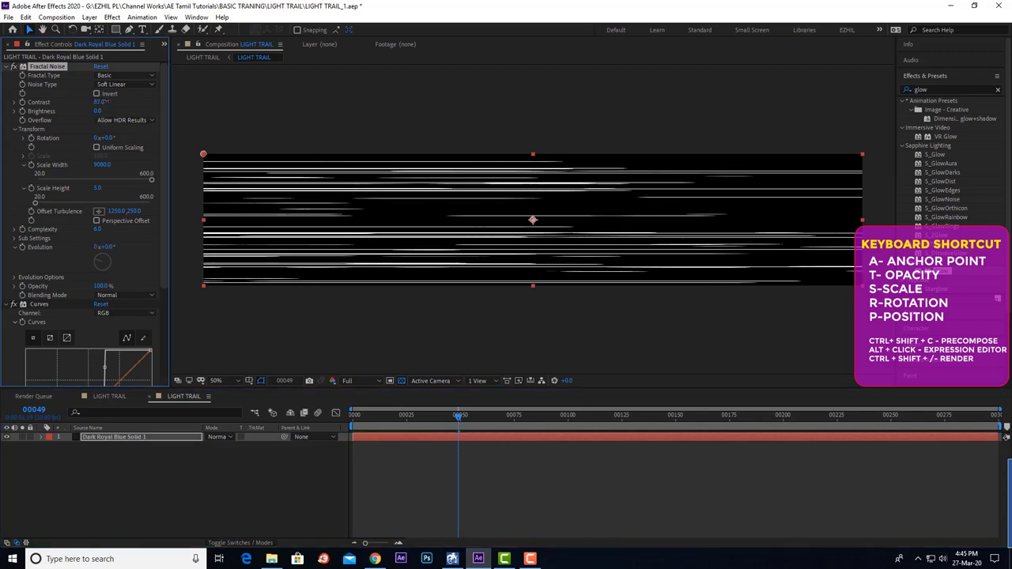
left_click(109, 396)
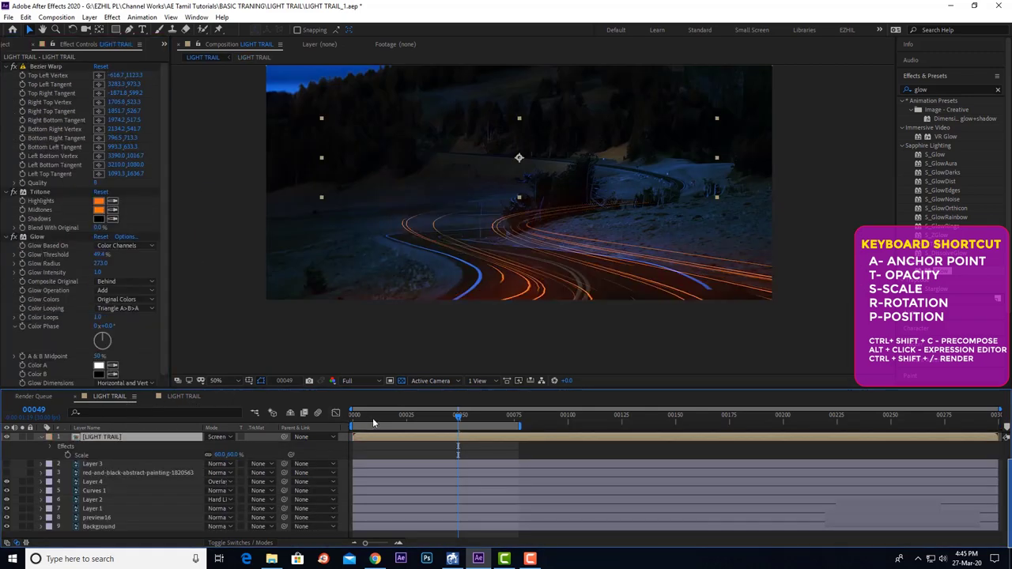
left_click(184, 397)
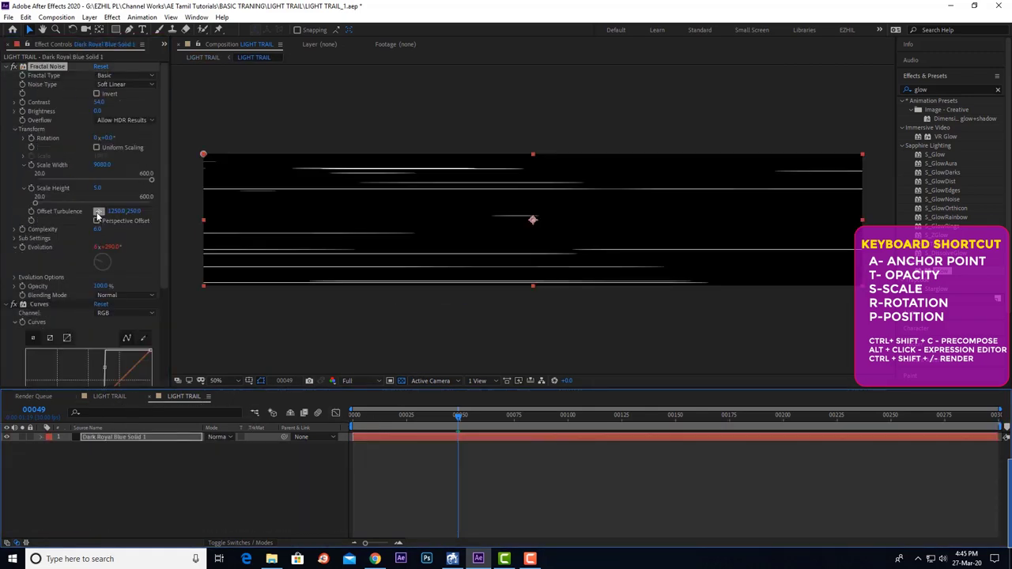
left_click_drag(98, 103, 106, 103)
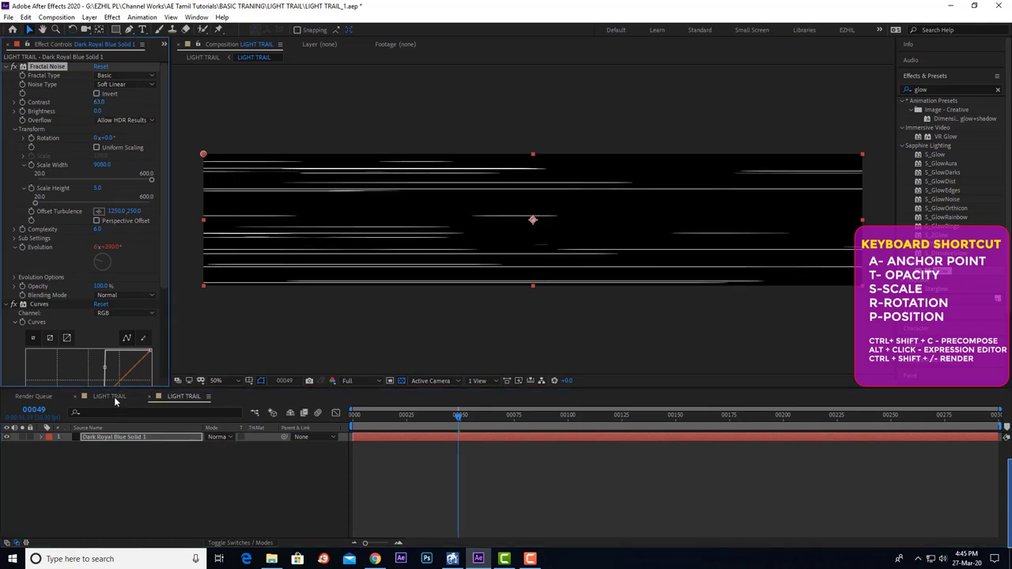
left_click(114, 396)
key("space")
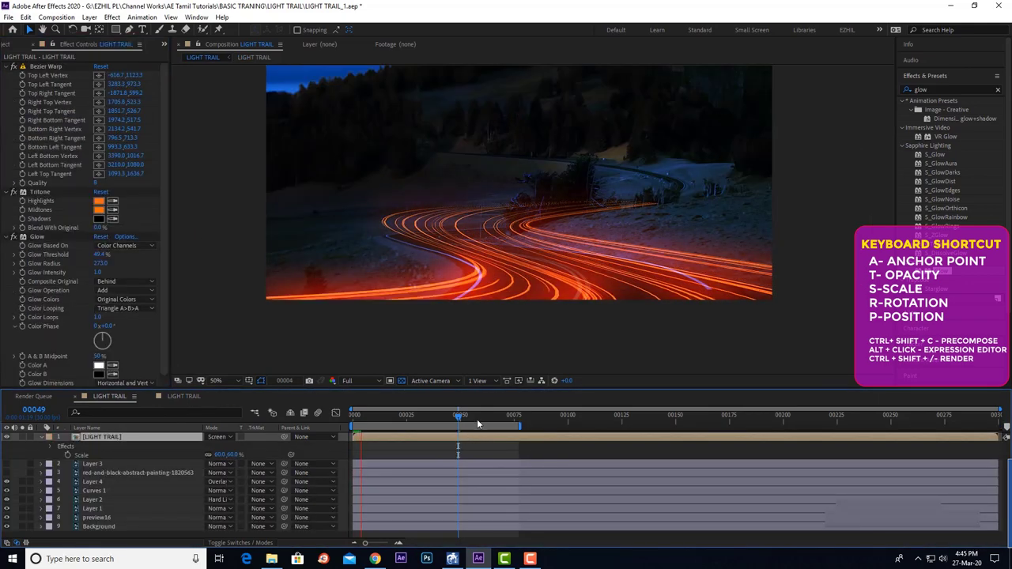
left_click(477, 417)
Change the Tritone Highlights to pale peach F7B18B and park the time at frame 55.
left_click_drag(477, 418, 496, 417)
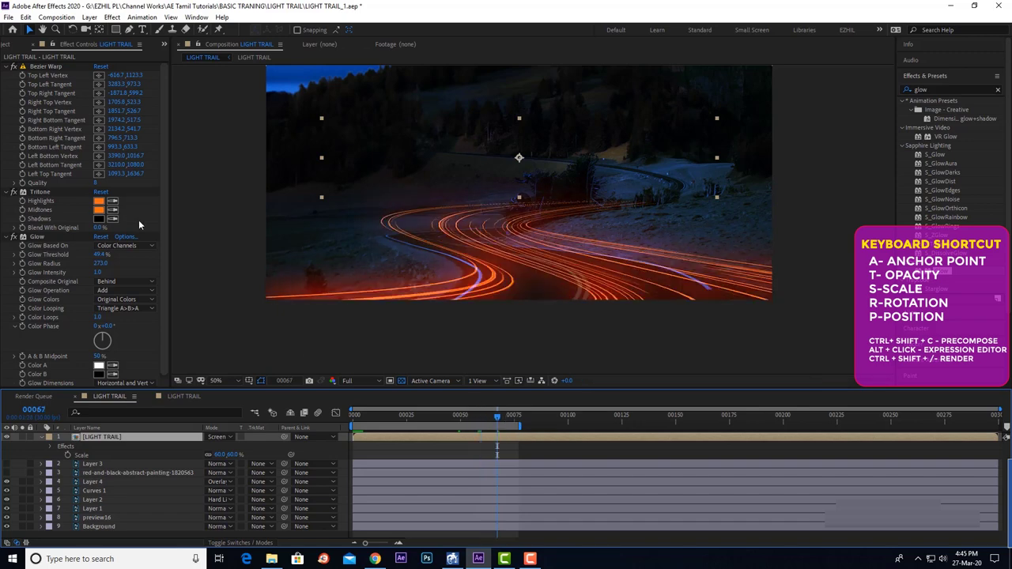
left_click(99, 202)
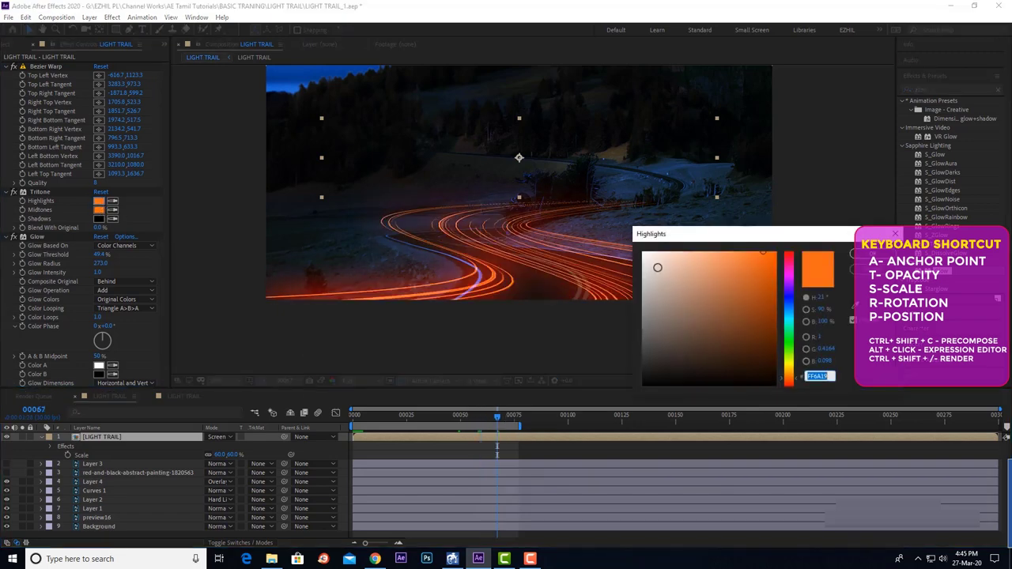
left_click(654, 261)
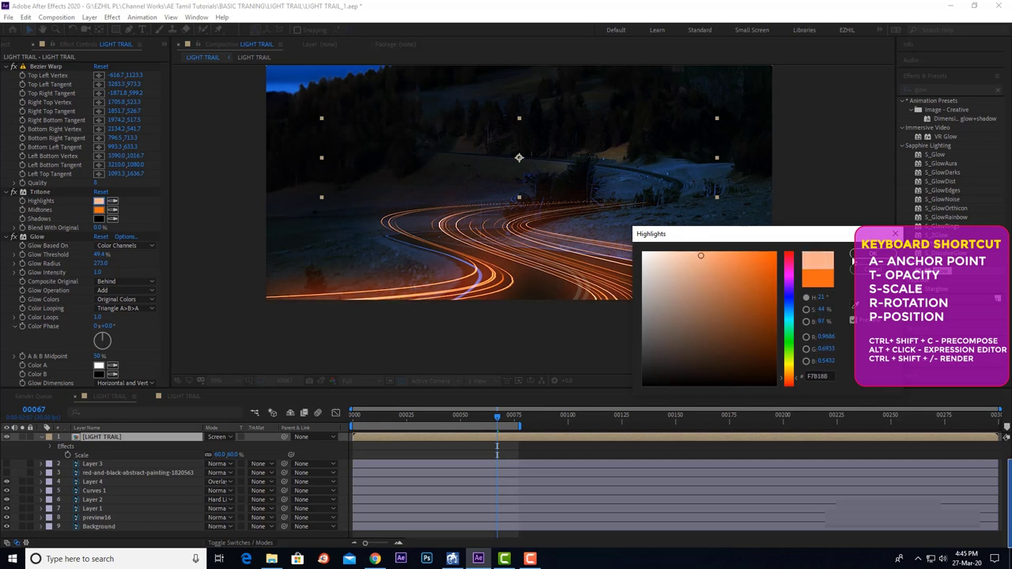
left_click(873, 257)
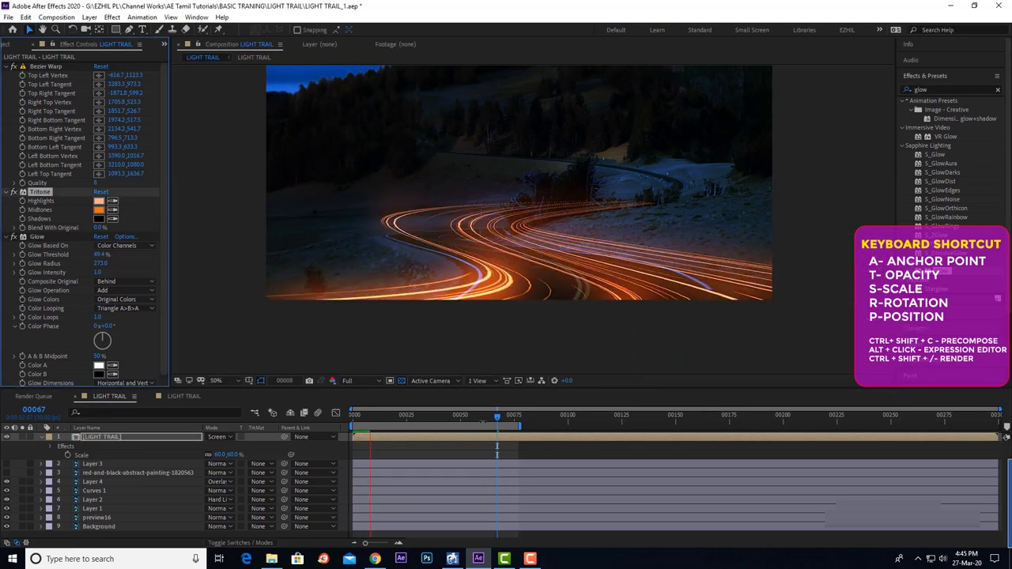
left_click(471, 418)
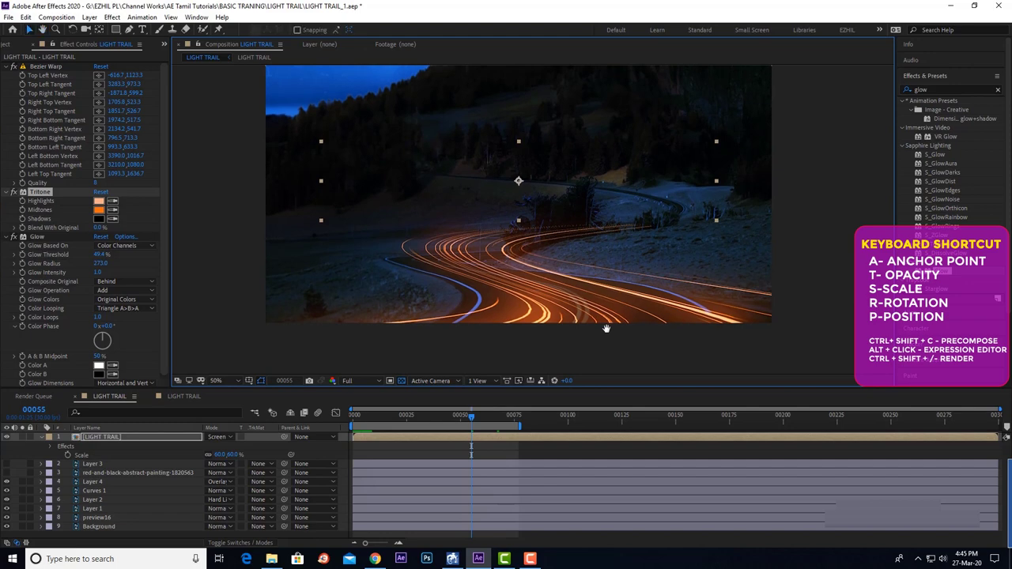
Duplicate the LIGHT TRAIL layer with Ctrl+D.
left_click(39, 437)
left_click(111, 436)
key("ctrl+d")
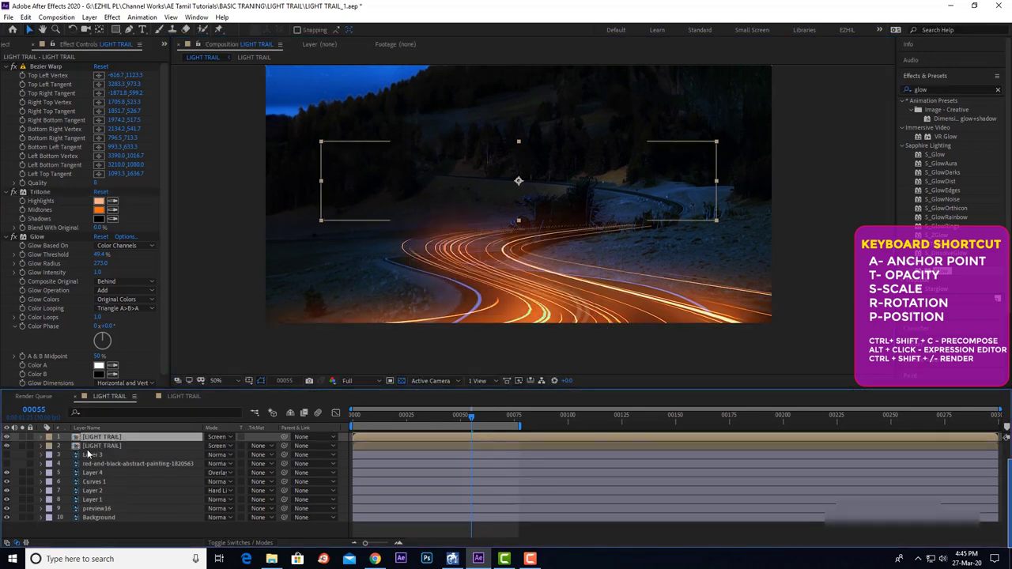
Delete the Bezier Warp from the top copy, keeping its Tritone and Glow.
left_click(7, 67)
left_click(7, 75)
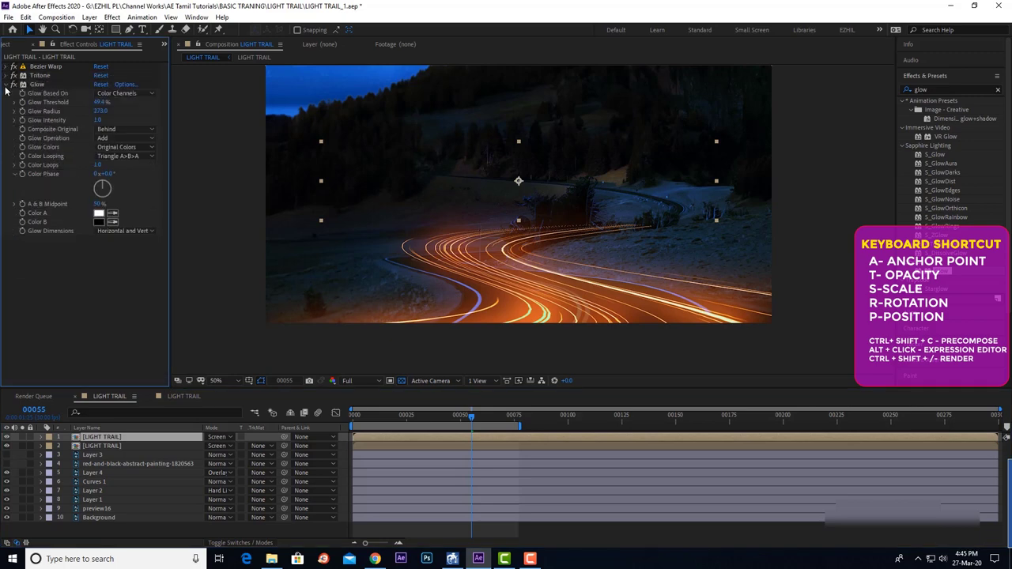
left_click(6, 84)
left_click(13, 67)
left_click(47, 68)
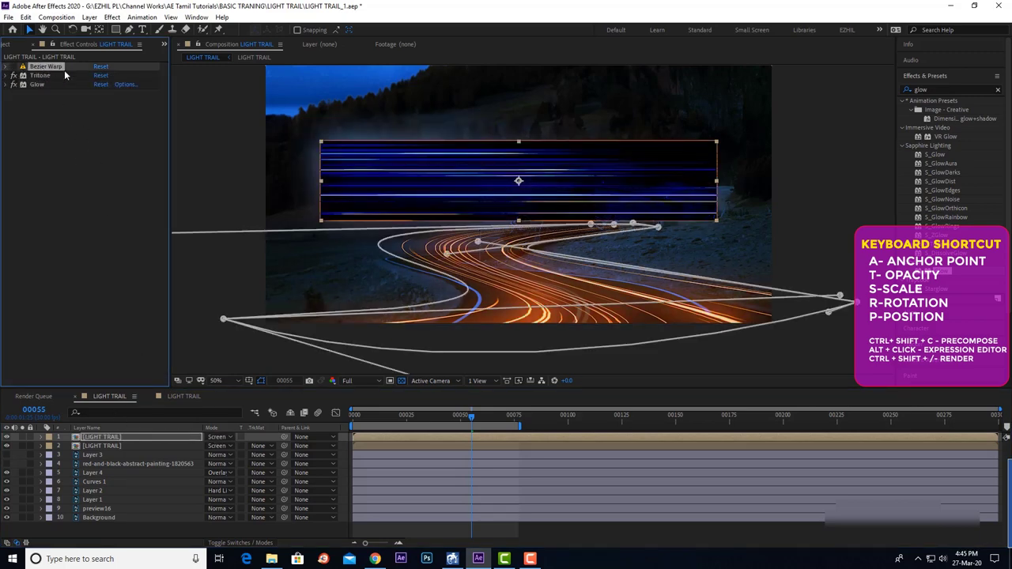
key("Delete")
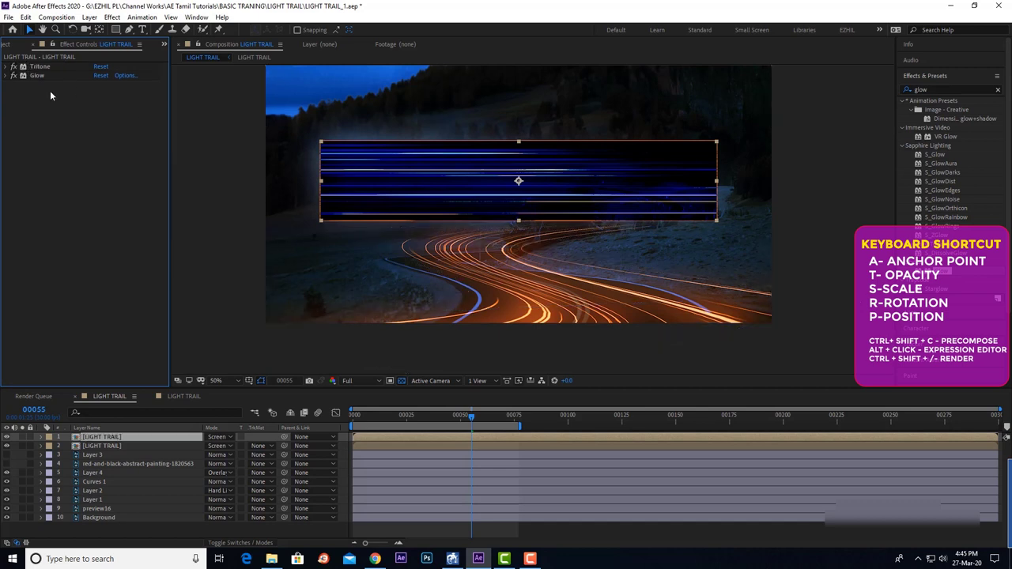
Apply a fresh Bezier Warp, found by searching 'warp', to the copied trail layer.
double_click(936, 89)
type("watrp")
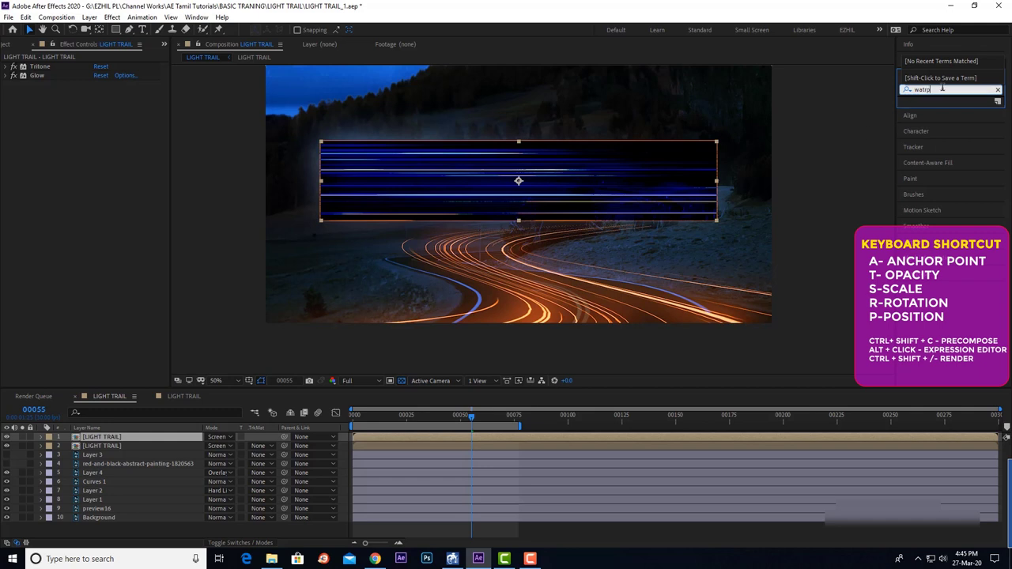
key("BackSpace")
key("BackSpace")
key("BackSpace")
type("rp")
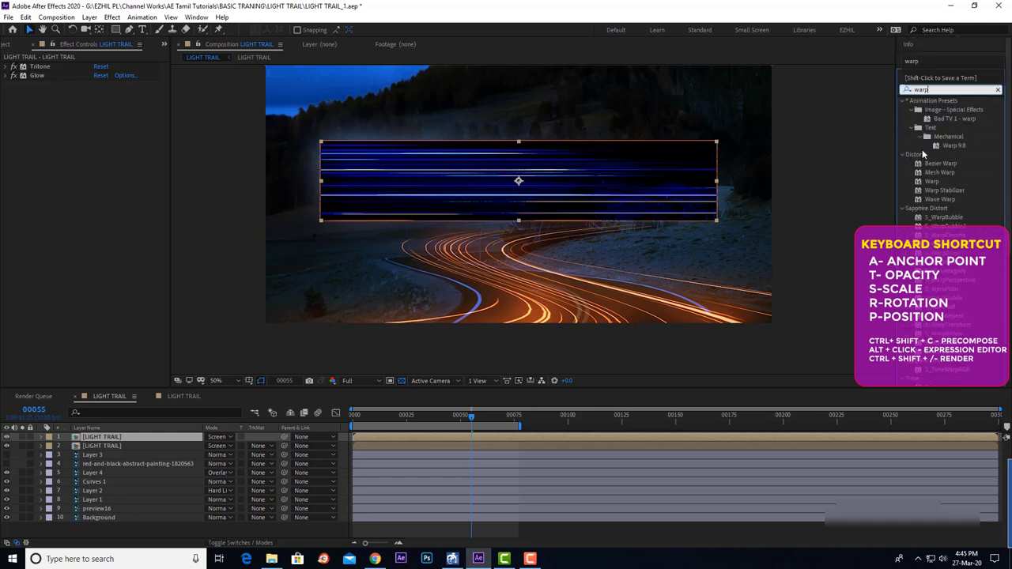
left_click_drag(938, 164, 519, 350)
left_click_drag(119, 436, 120, 437)
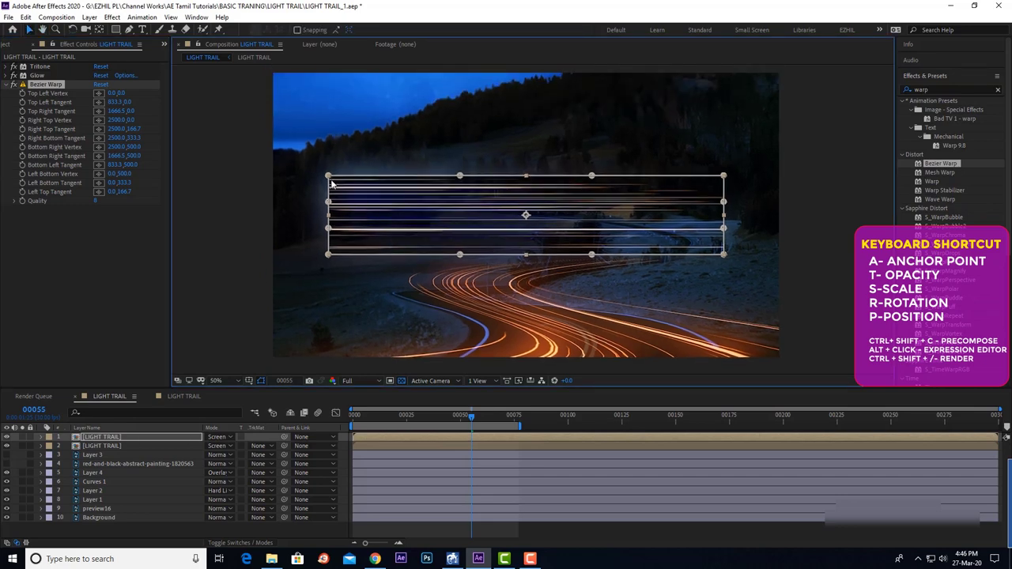
Pinch the warp's left side to a point and pull its left vertices and tangents leftward.
left_click_drag(324, 147, 335, 247)
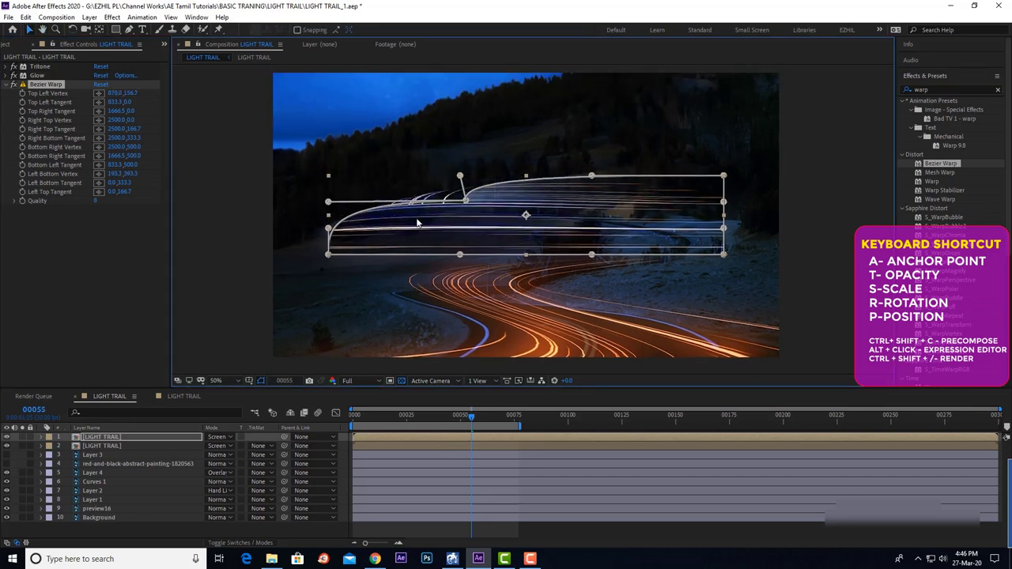
left_click_drag(328, 202, 447, 211)
left_click_drag(328, 255, 446, 212)
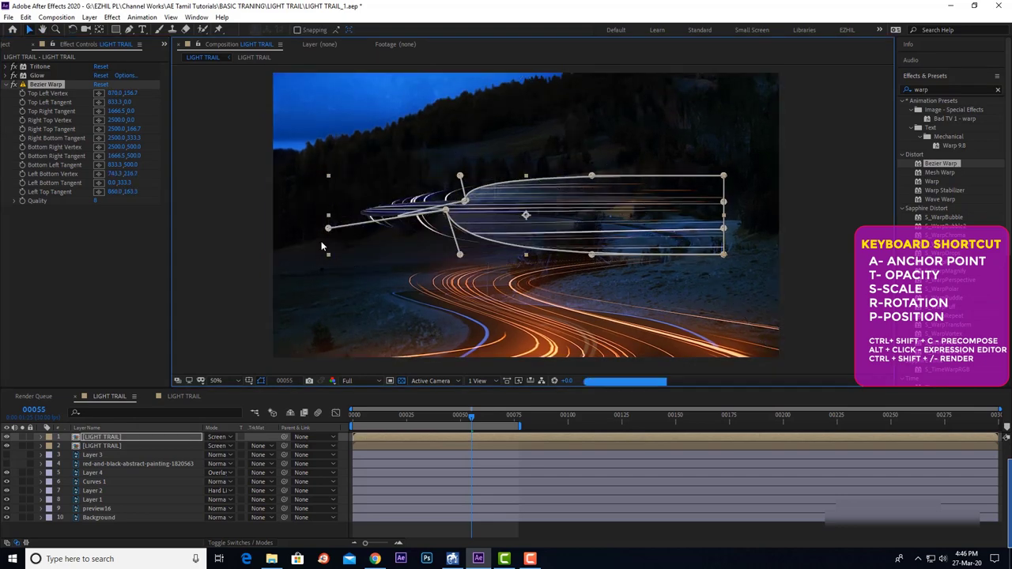
left_click_drag(328, 228, 446, 212)
key("period")
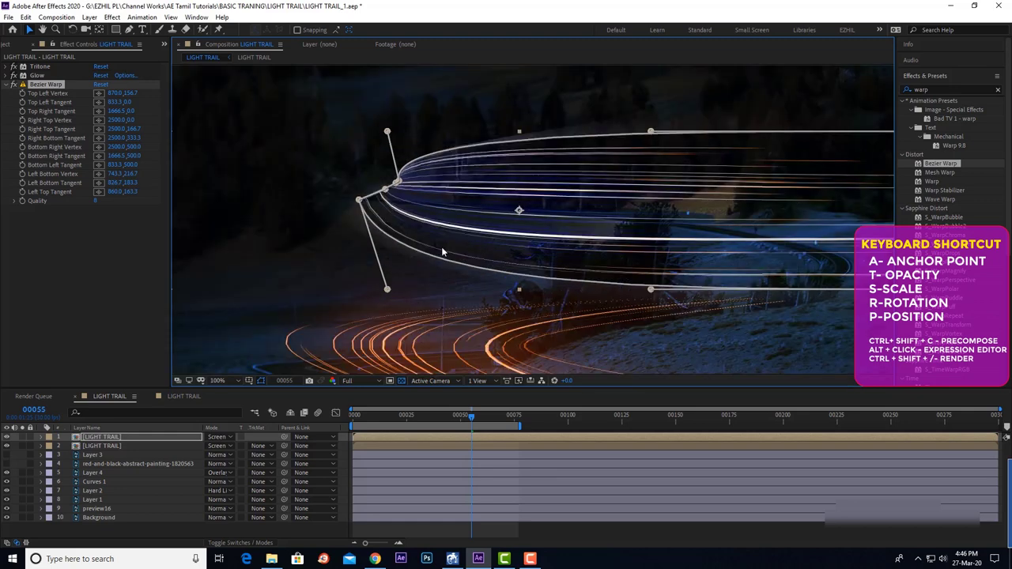
left_click_drag(385, 289, 377, 210)
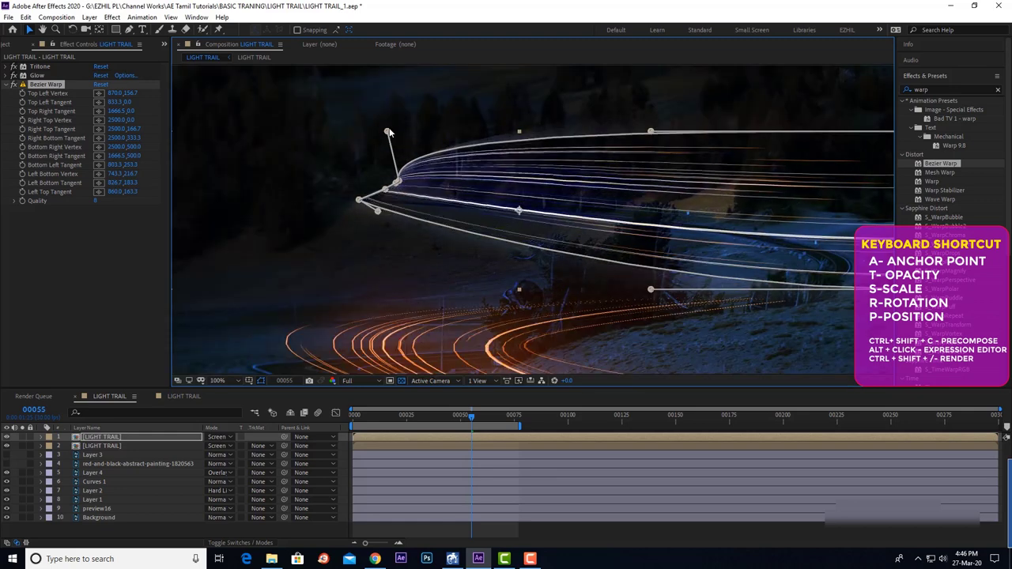
left_click_drag(387, 131, 419, 184)
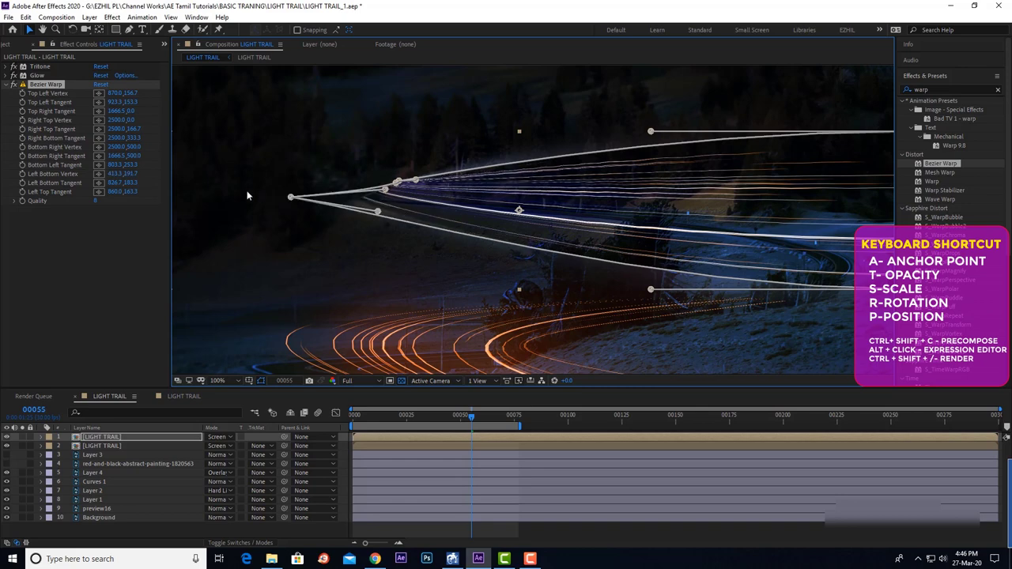
left_click_drag(360, 199, 214, 184)
left_click_drag(385, 188, 270, 178)
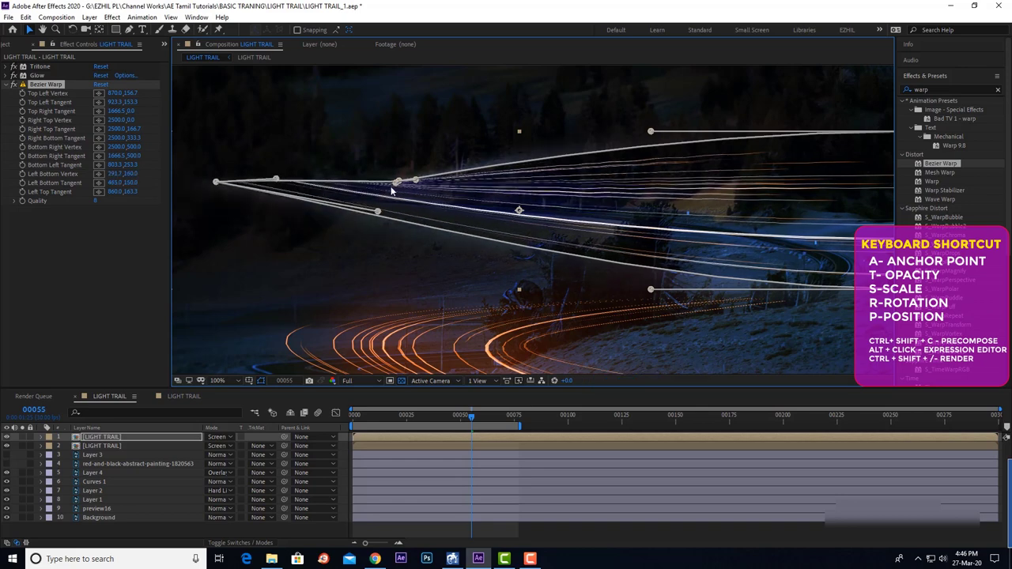
left_click_drag(397, 182, 287, 167)
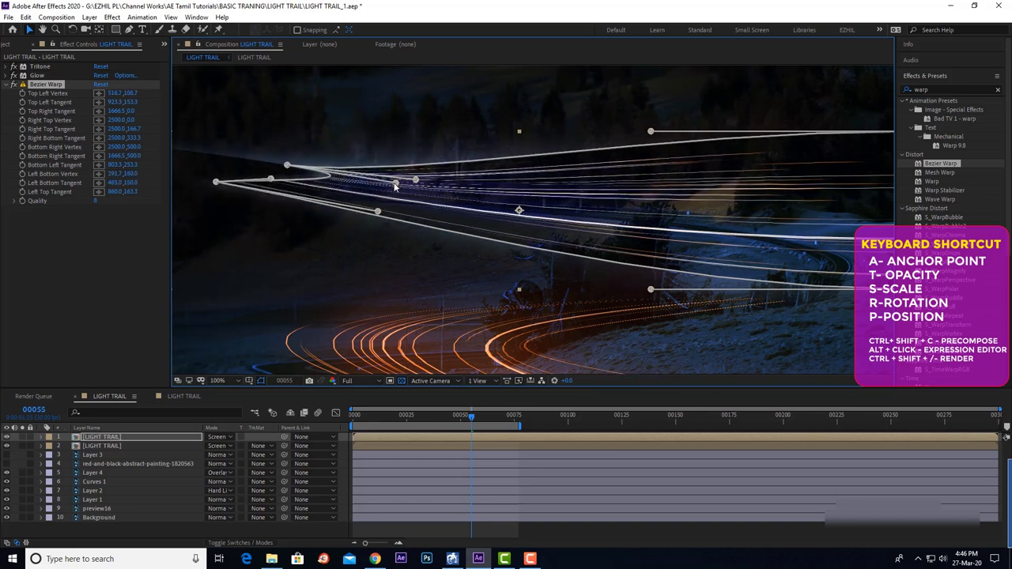
left_click_drag(395, 186, 293, 171)
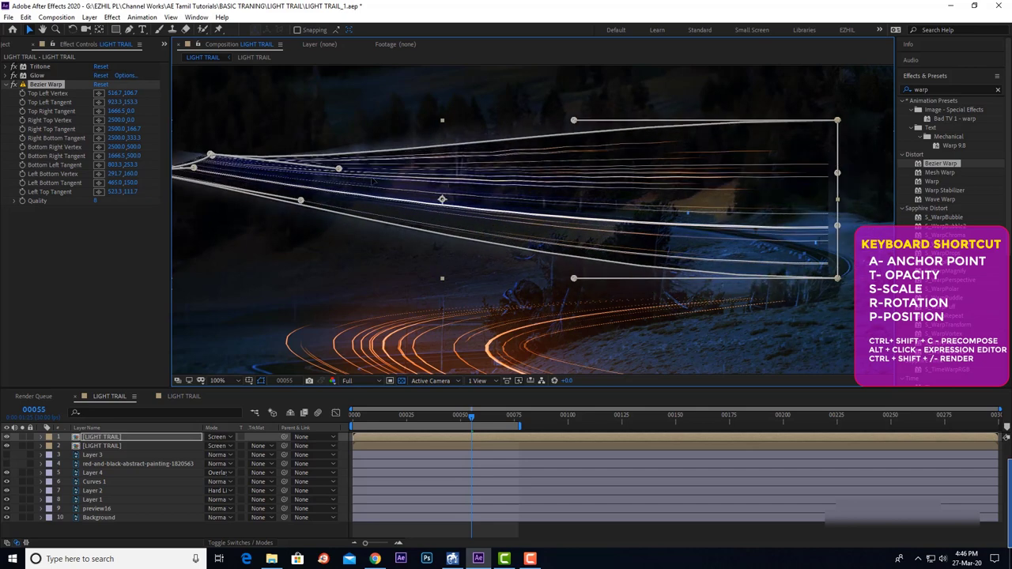
left_click_drag(415, 180, 316, 166)
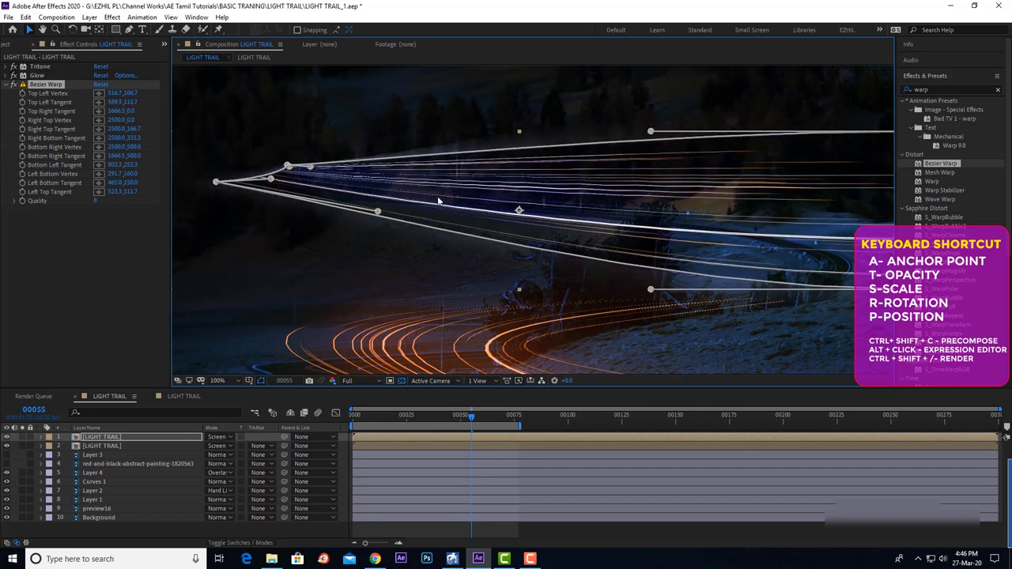
Bend the warp's right corners, tangents and lower edge around the road's right-hand curve.
key("comma")
left_click_drag(625, 257, 481, 253)
left_click_drag(581, 172, 563, 234)
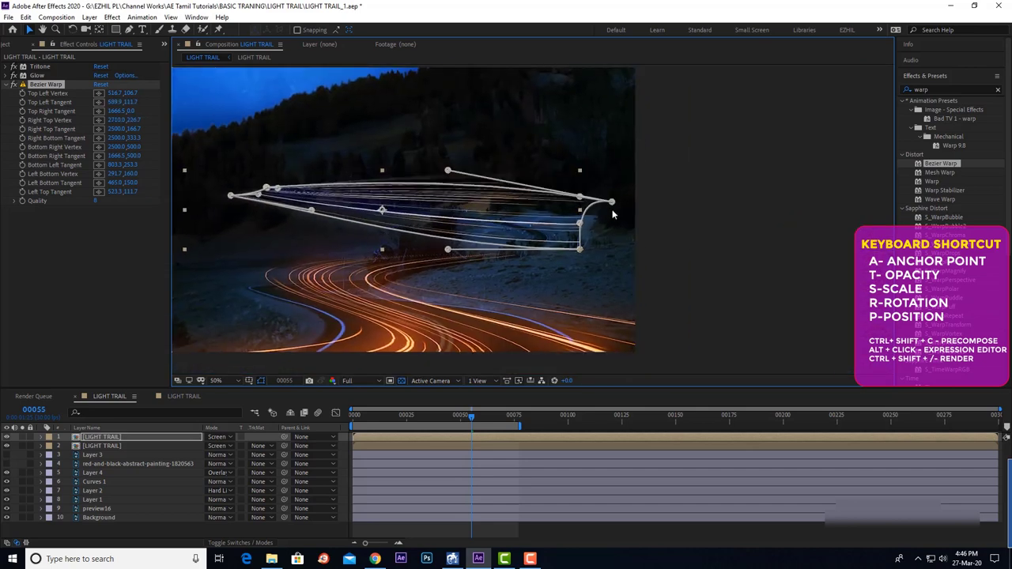
key("period")
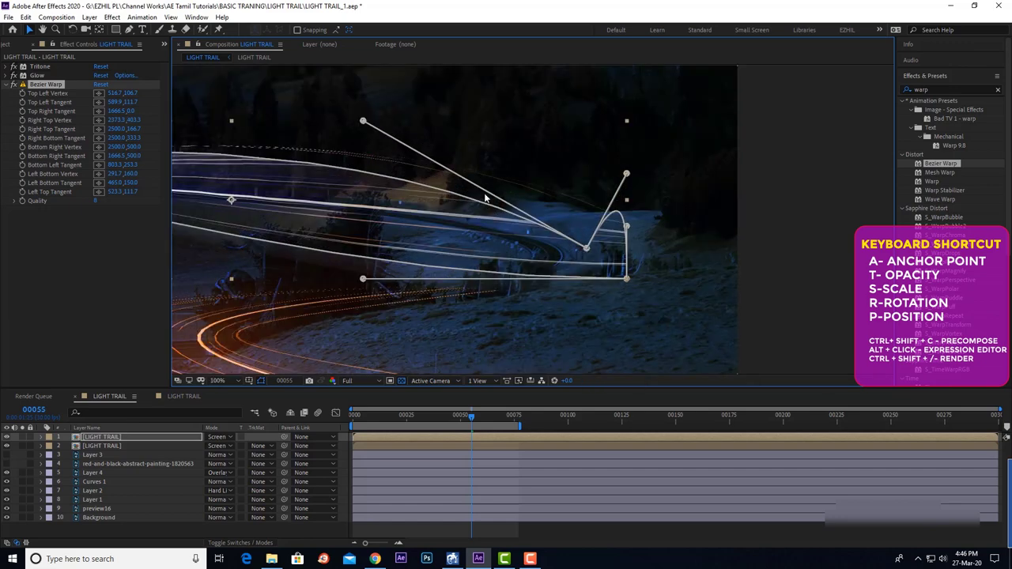
left_click_drag(362, 123, 555, 164)
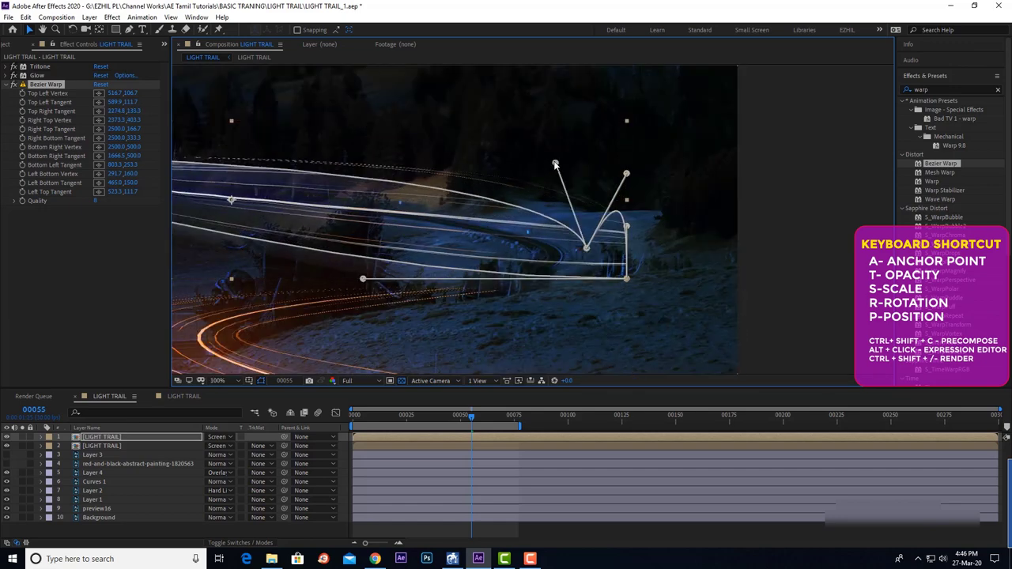
left_click_drag(592, 237, 582, 255)
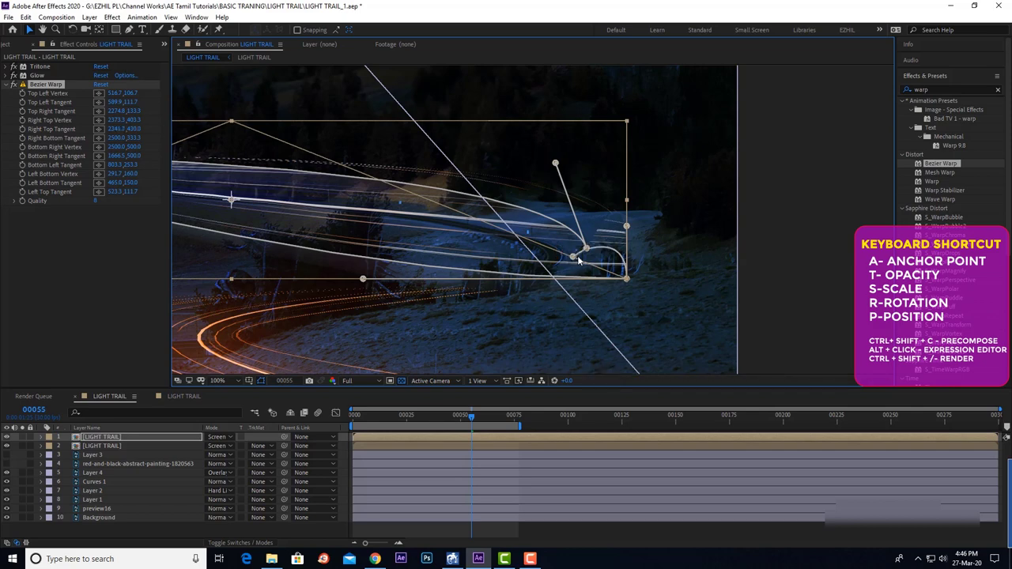
left_click_drag(616, 285, 524, 299)
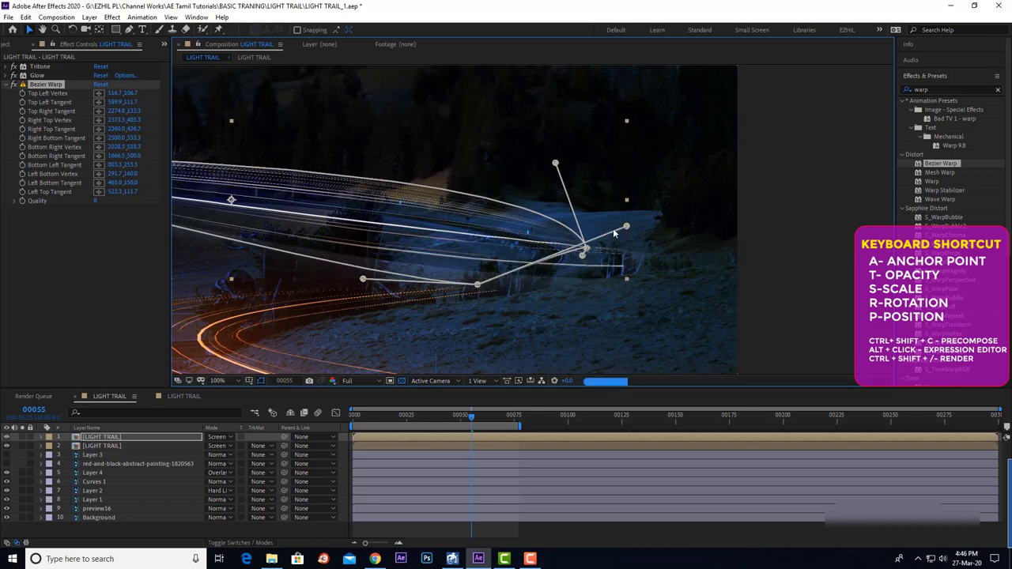
mouse_move(362, 279)
left_mouse_down()
mouse_move(454, 222)
mouse_move(575, 201)
mouse_move(694, 227)
left_mouse_up()
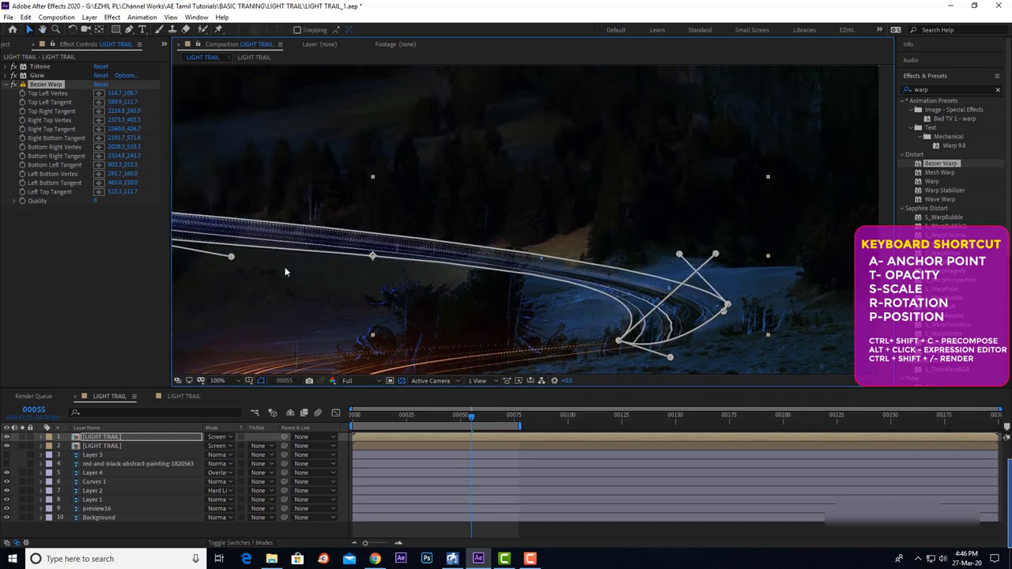
Refine the warp's left point, top-left corner and left-end tangents.
left_click_drag(174, 212, 346, 231)
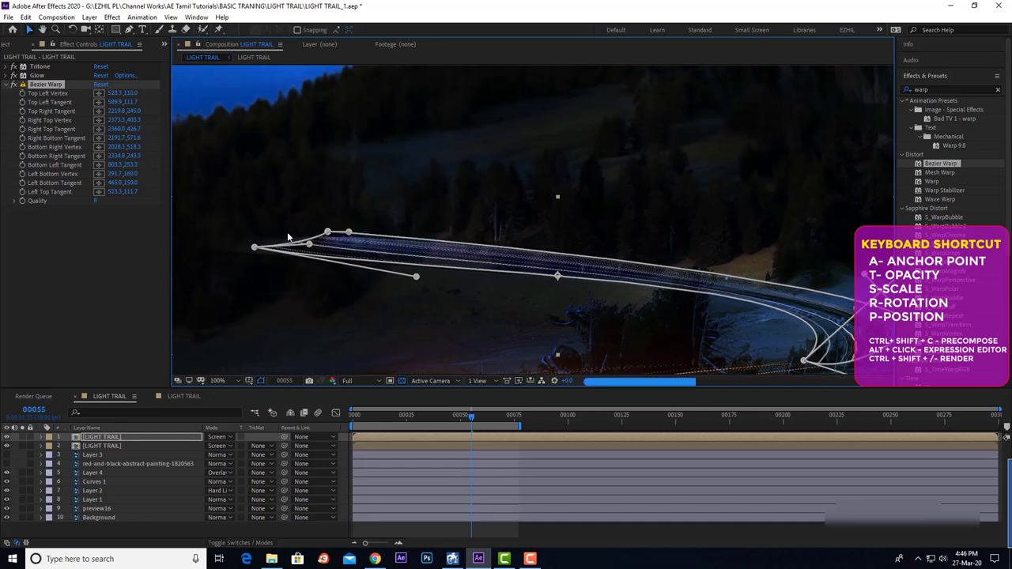
left_click_drag(254, 247, 261, 268)
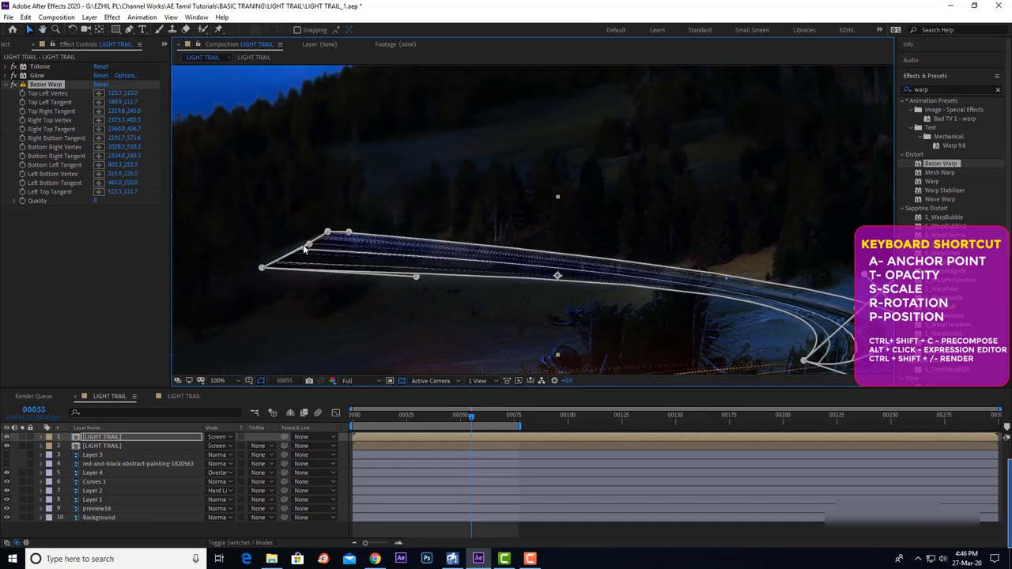
left_click_drag(308, 243, 327, 235)
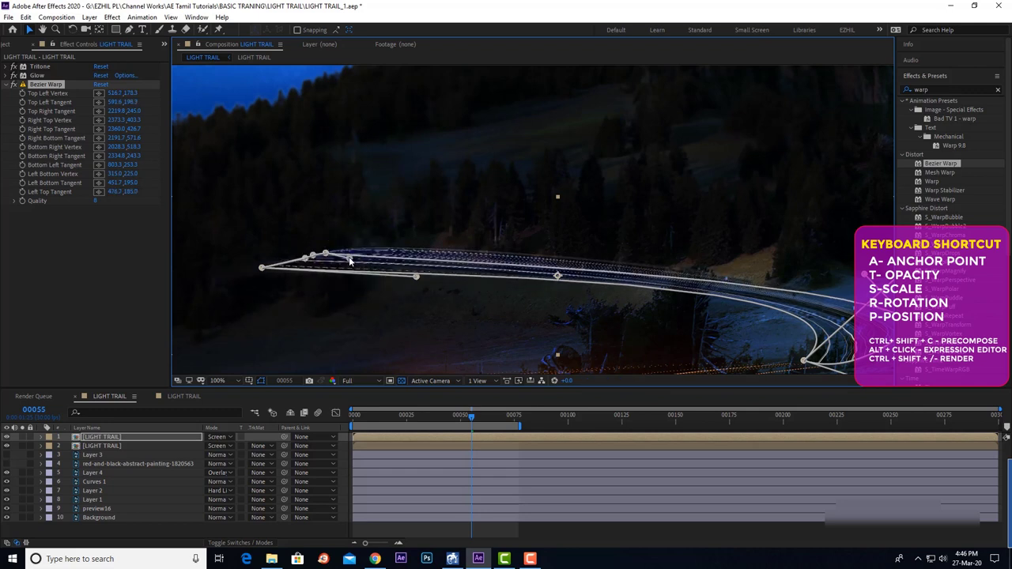
mouse_move(348, 234)
left_mouse_down()
mouse_move(362, 256)
mouse_move(370, 248)
left_mouse_up()
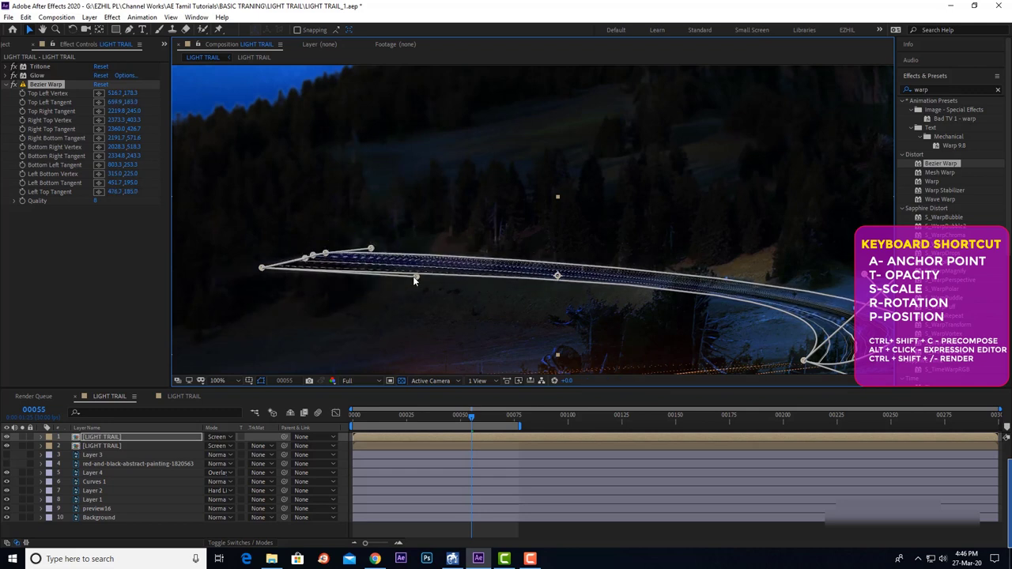
left_click_drag(413, 276, 418, 275)
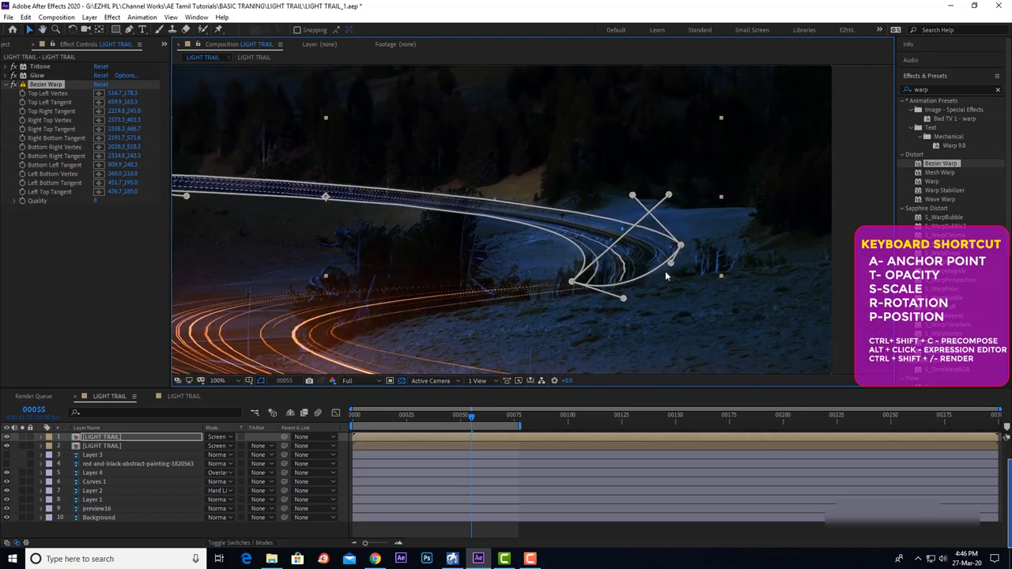
Reshape the right-hand vertices and tangents so the trail's far end curls up the distant road.
left_click_drag(670, 262, 650, 260)
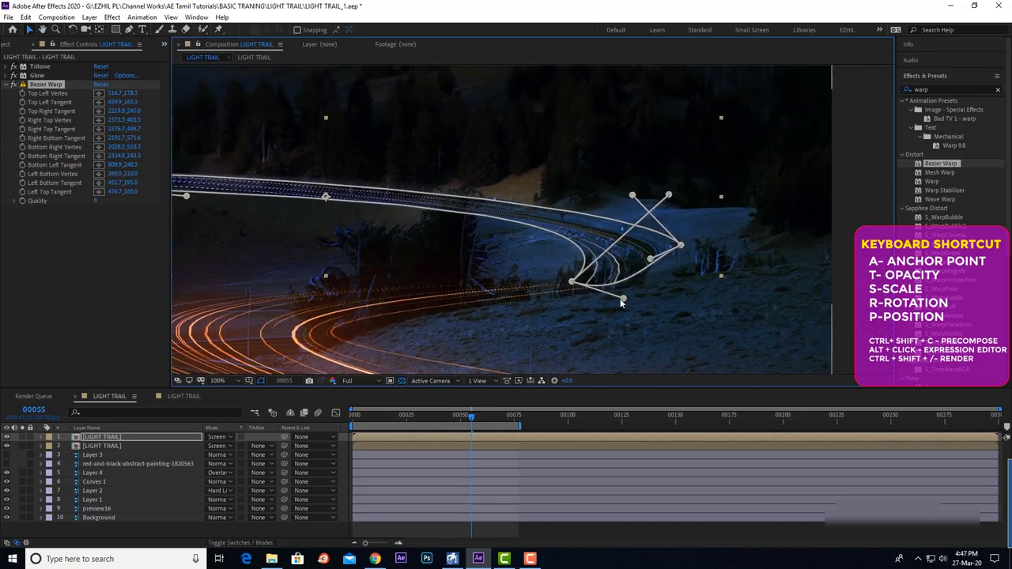
mouse_move(581, 300)
left_mouse_down()
mouse_move(575, 310)
mouse_move(595, 298)
left_mouse_up()
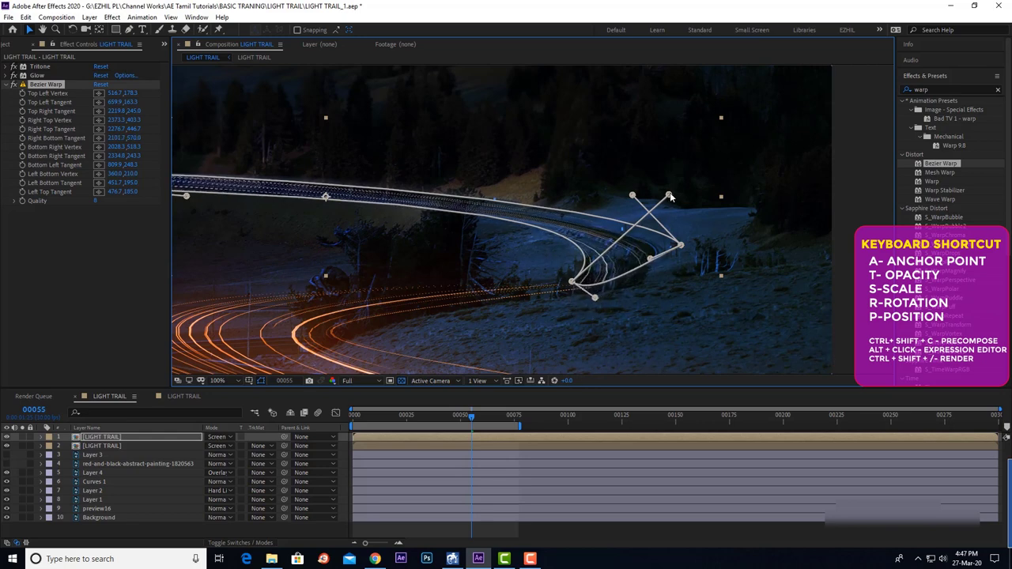
mouse_move(670, 196)
left_mouse_down()
mouse_move(696, 190)
mouse_move(686, 194)
left_mouse_up()
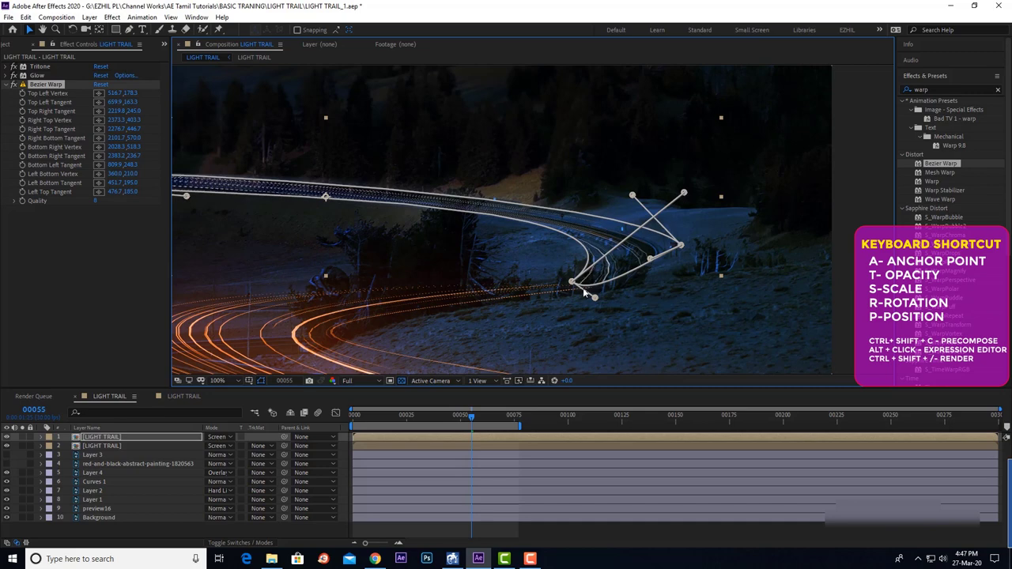
left_click_drag(572, 284, 621, 282)
left_click_drag(636, 197, 666, 198)
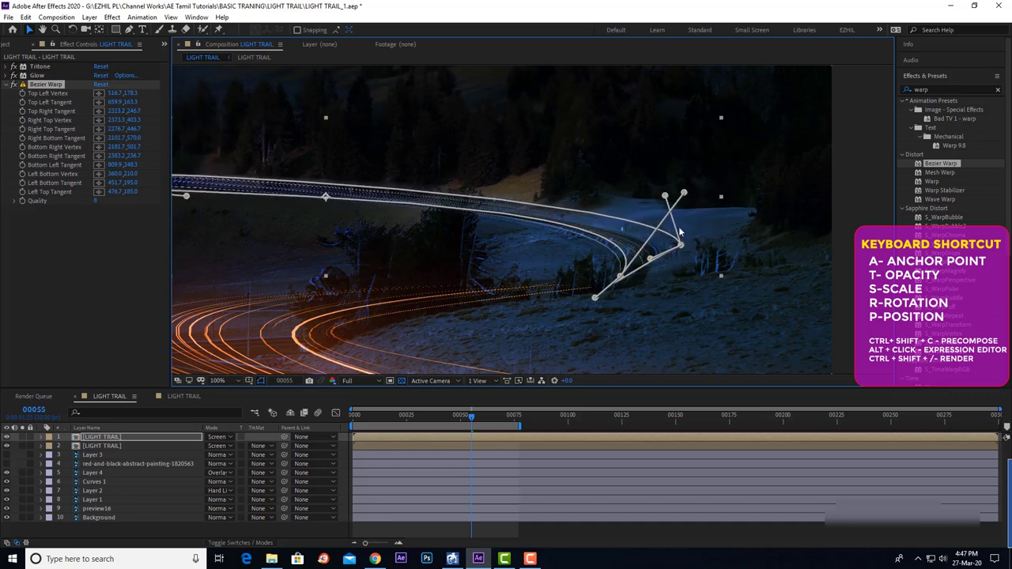
mouse_move(680, 246)
left_mouse_down()
mouse_move(683, 285)
mouse_move(657, 248)
left_mouse_up()
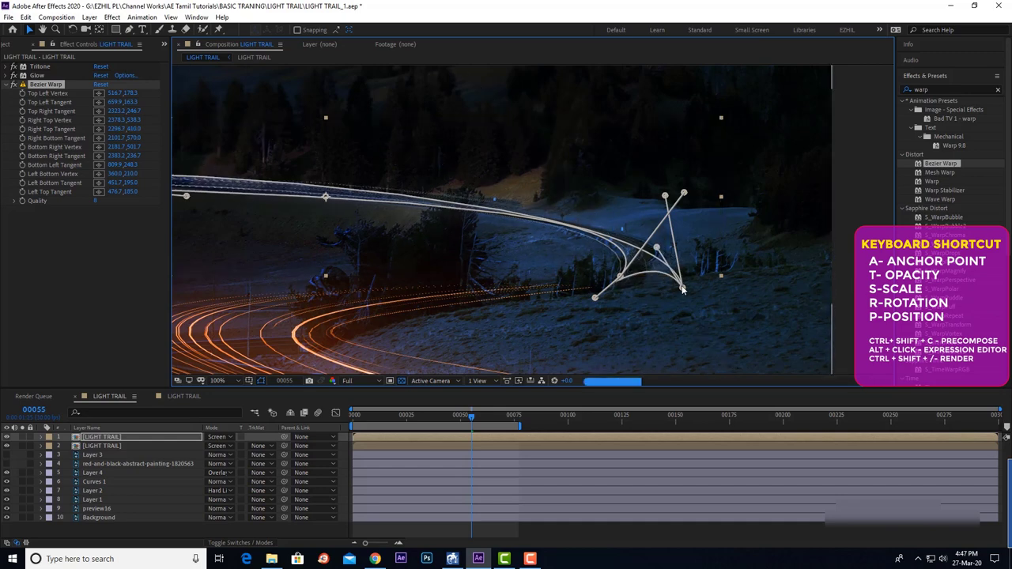
left_click_drag(682, 286, 660, 295)
left_click_drag(664, 195, 744, 175)
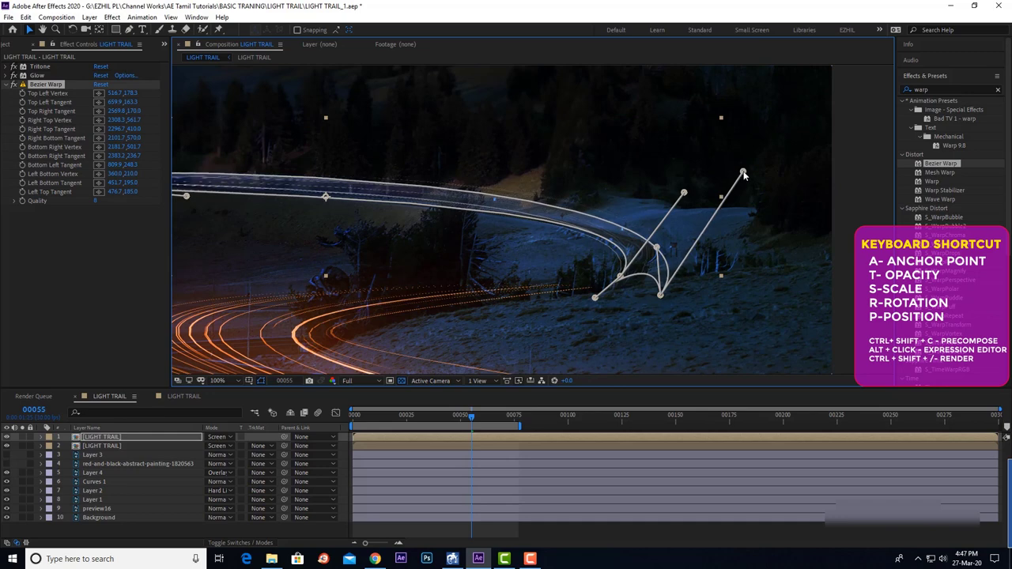
left_click_drag(621, 278, 621, 275)
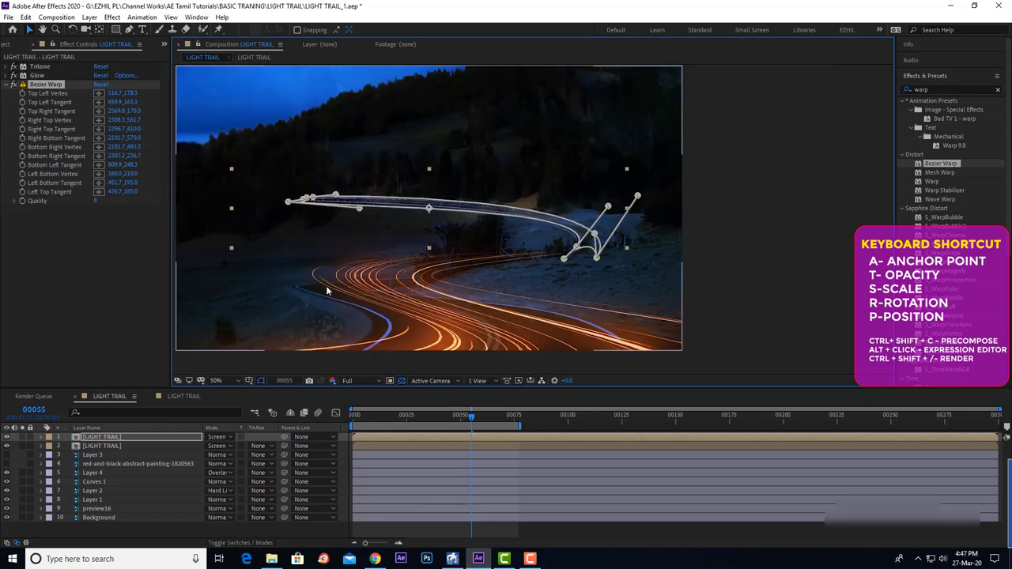
Reorder the light trail's effects so Glow and then Tritone follow Bezier Warp.
left_click(780, 269)
scroll(501, 291, "down", 1)
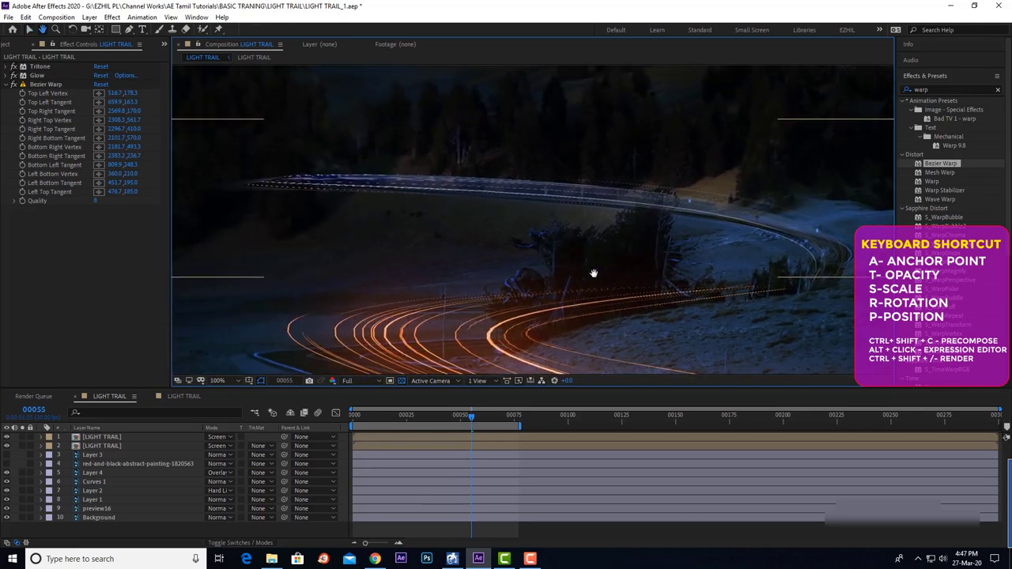
scroll(594, 274, "down", 1)
left_click(98, 437)
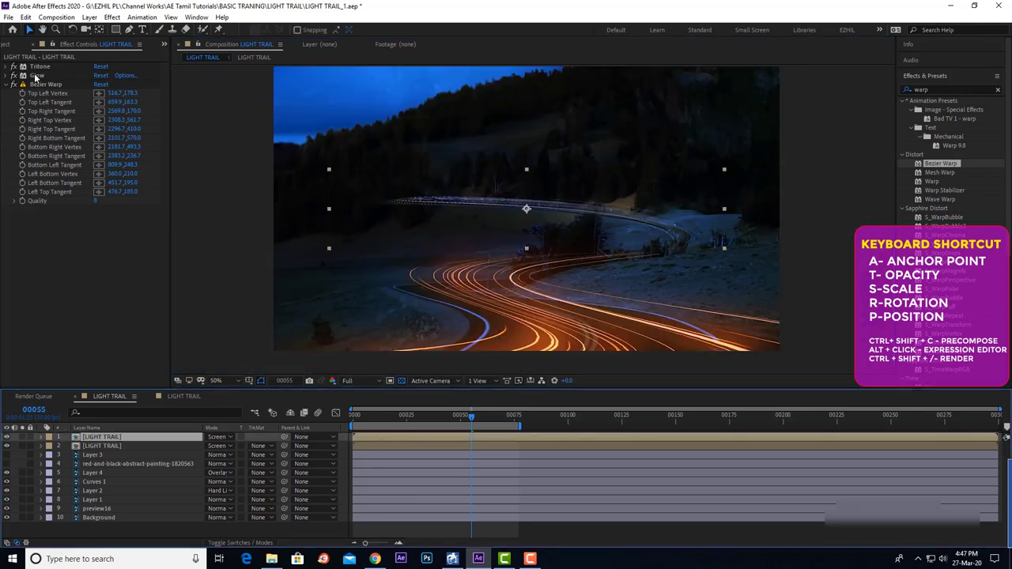
left_click_drag(35, 76, 35, 204)
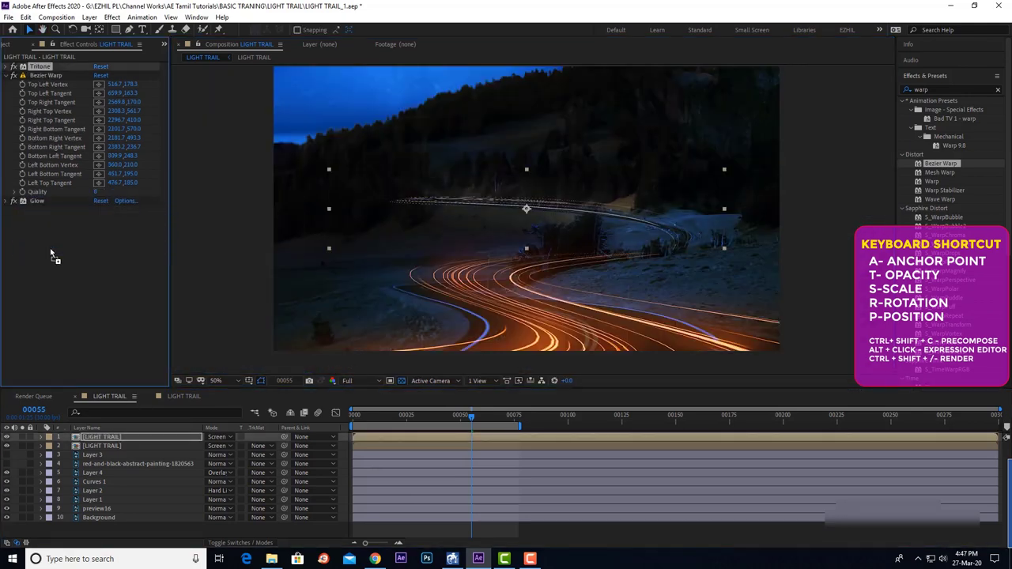
left_click_drag(51, 255, 50, 254)
Preview the glowing curved trail and stop at frame 51.
left_click(618, 288)
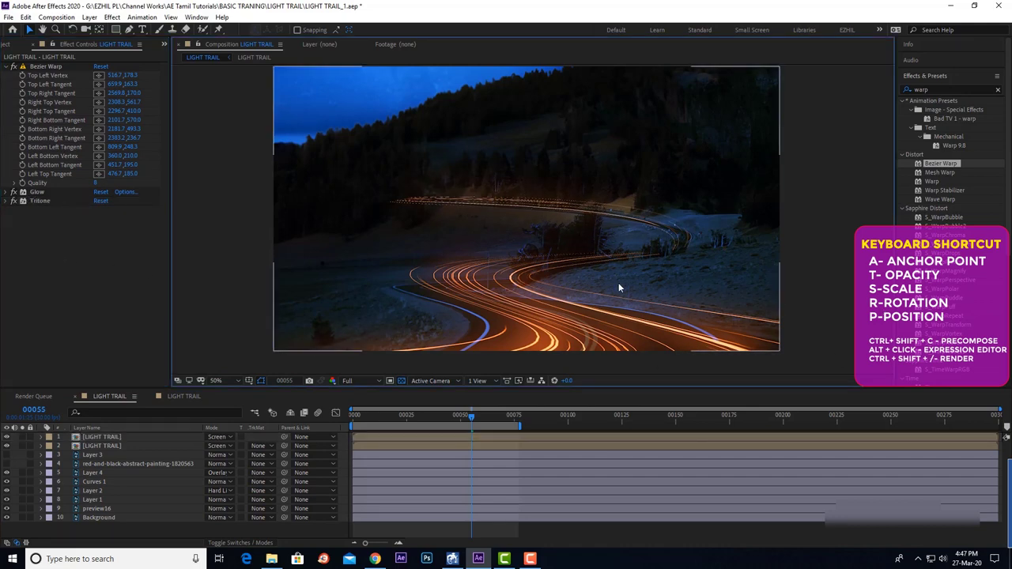
scroll(516, 269, "up", 2)
key("space")
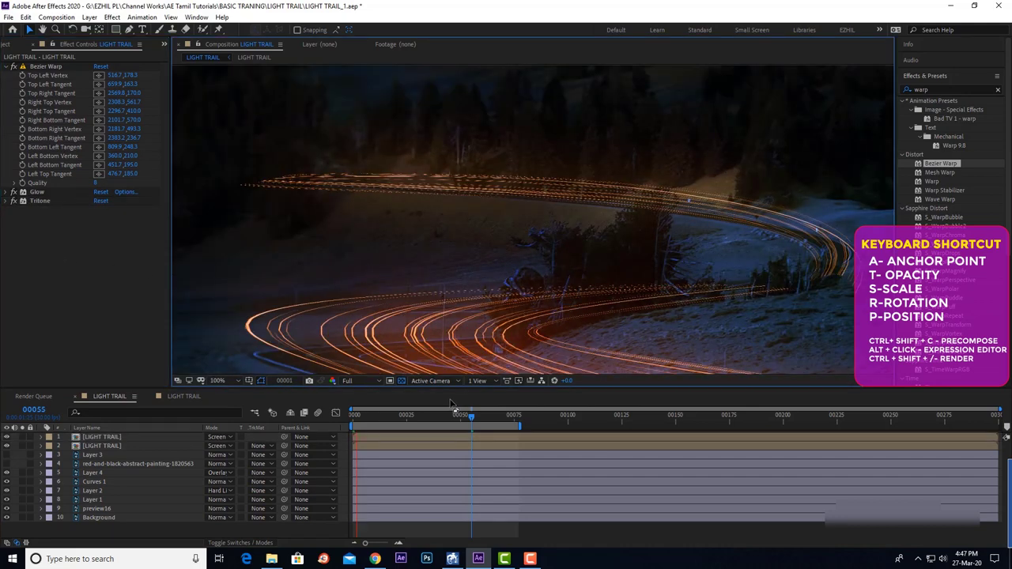
scroll(518, 266, "down", 2)
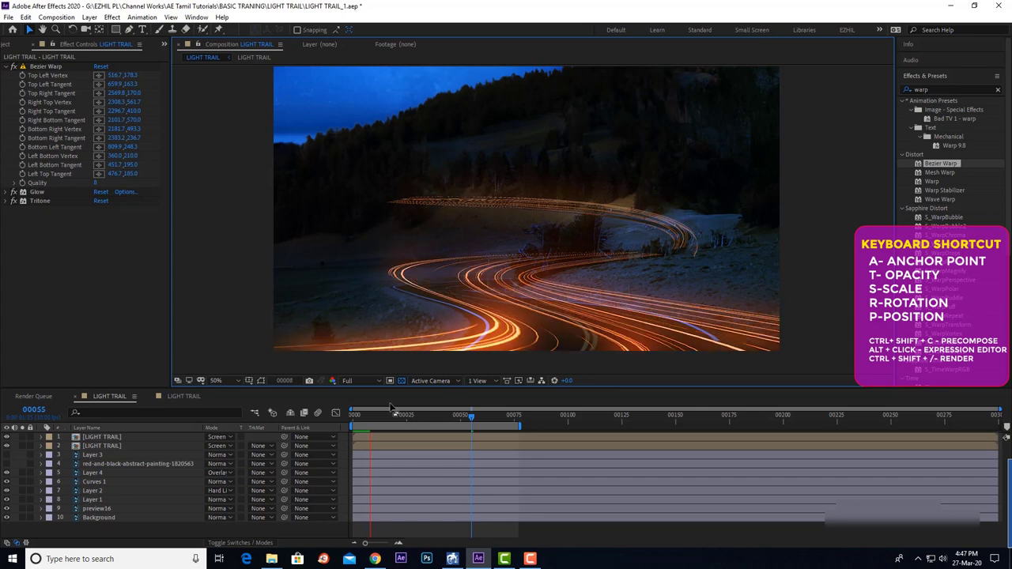
left_click(464, 419)
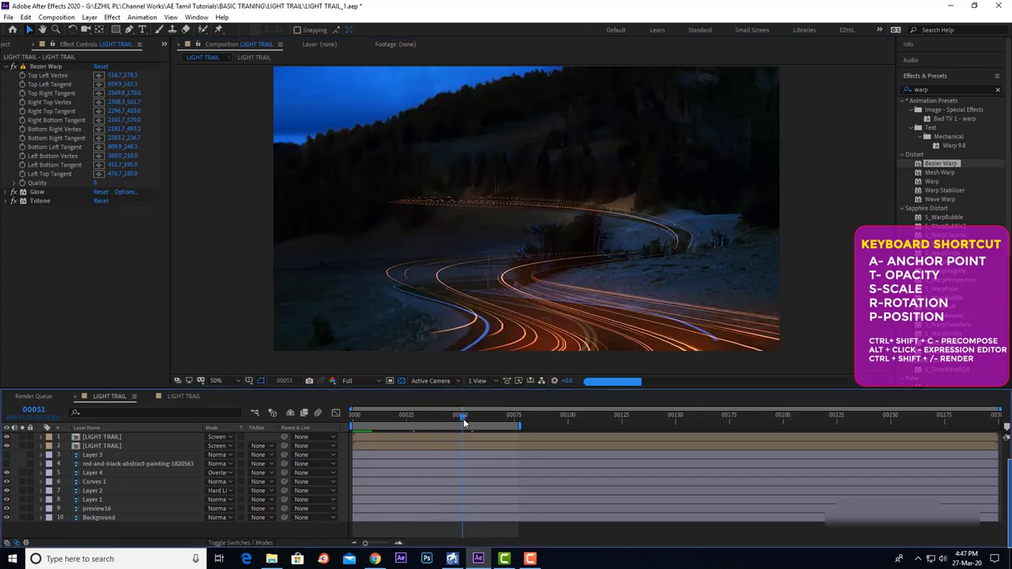
scroll(666, 271, "up", 2)
Reshape the trail's left end by adjusting its Bezier Warp left tangents and top-left point.
left_click(406, 262)
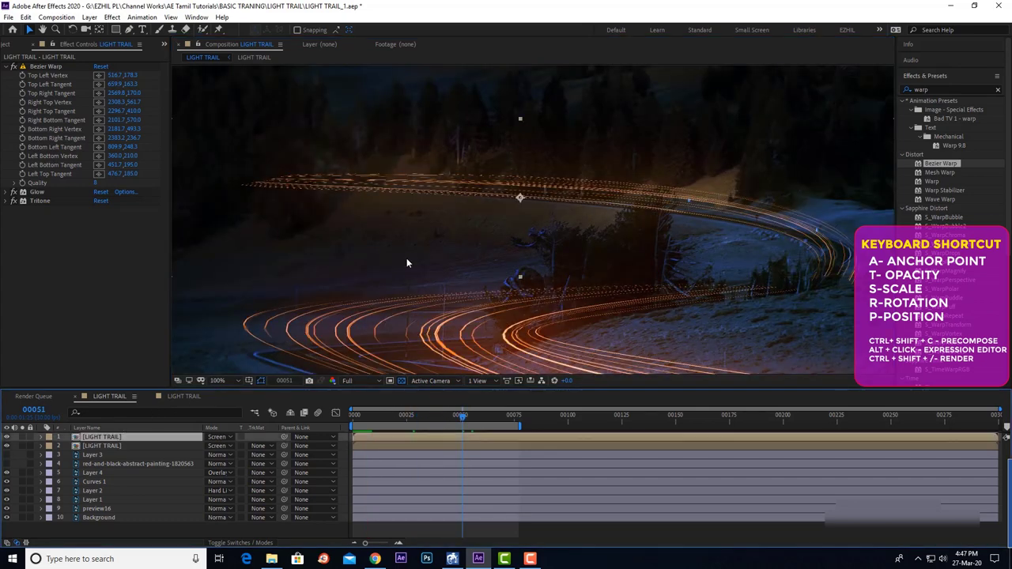
left_click_drag(406, 262, 442, 301)
left_click(57, 67)
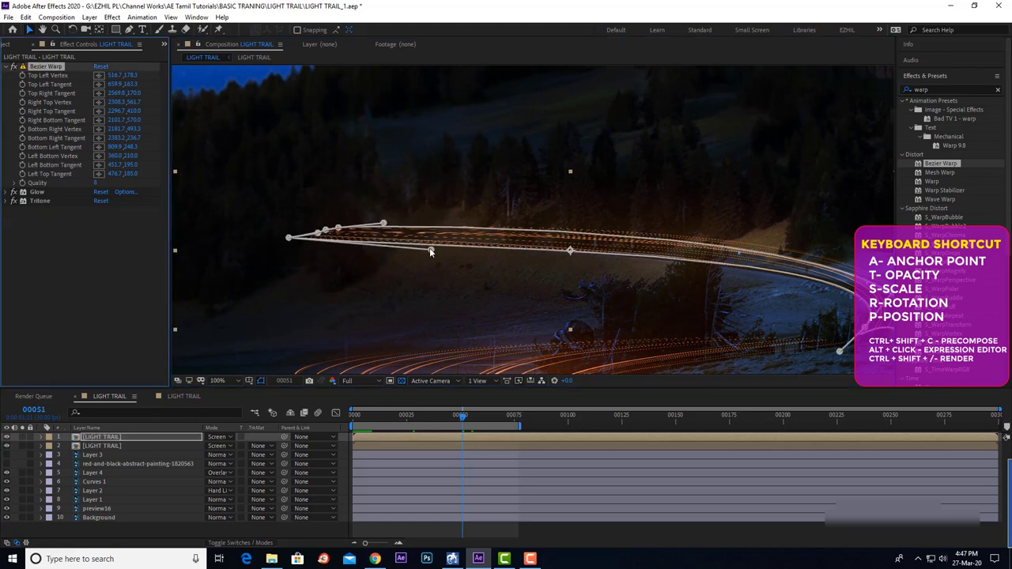
left_click_drag(430, 251, 423, 278)
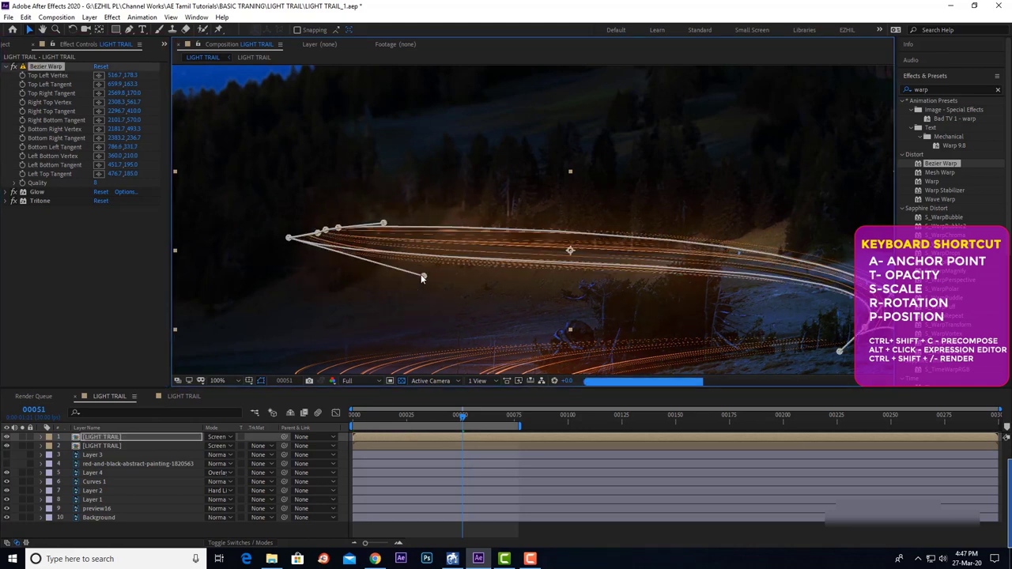
left_click_drag(383, 224, 507, 229)
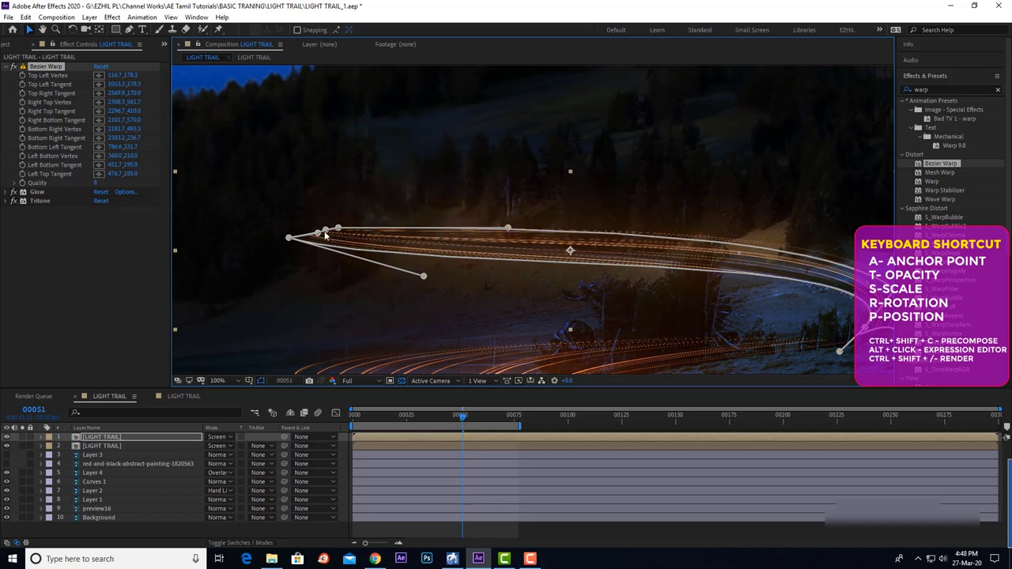
mouse_move(336, 223)
left_mouse_down()
mouse_move(360, 211)
mouse_move(382, 224)
left_mouse_up()
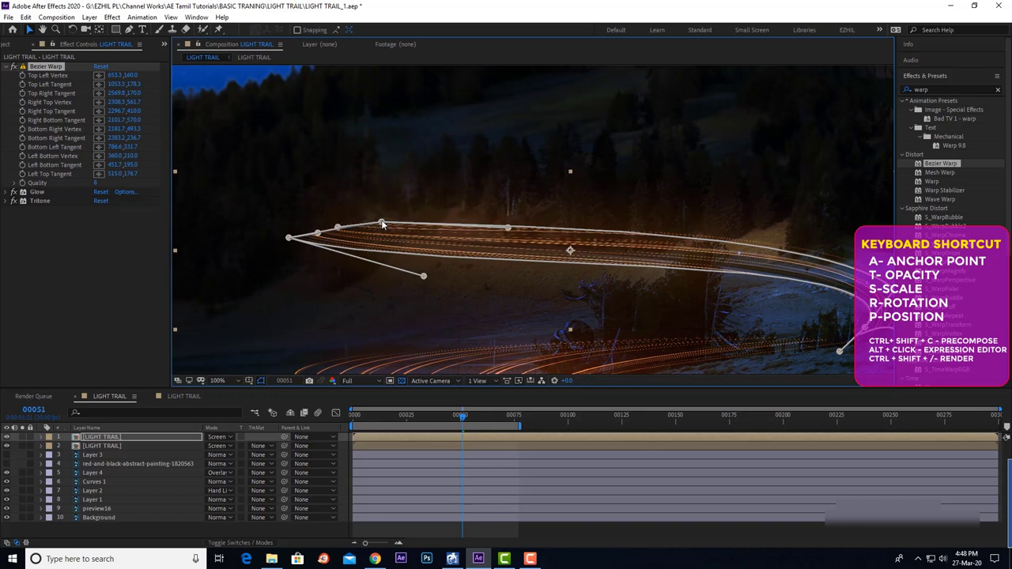
left_click_drag(424, 278, 444, 251)
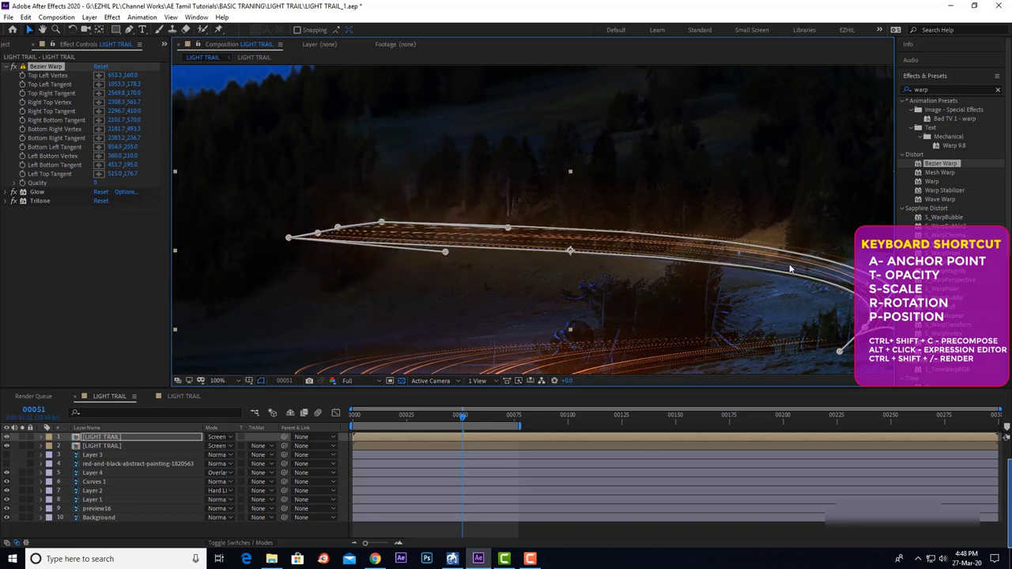
Bend the trail's right side by moving the right-top vertex and right-hand tangents along the road.
left_click_drag(804, 266, 584, 248)
left_click_drag(708, 231, 716, 229)
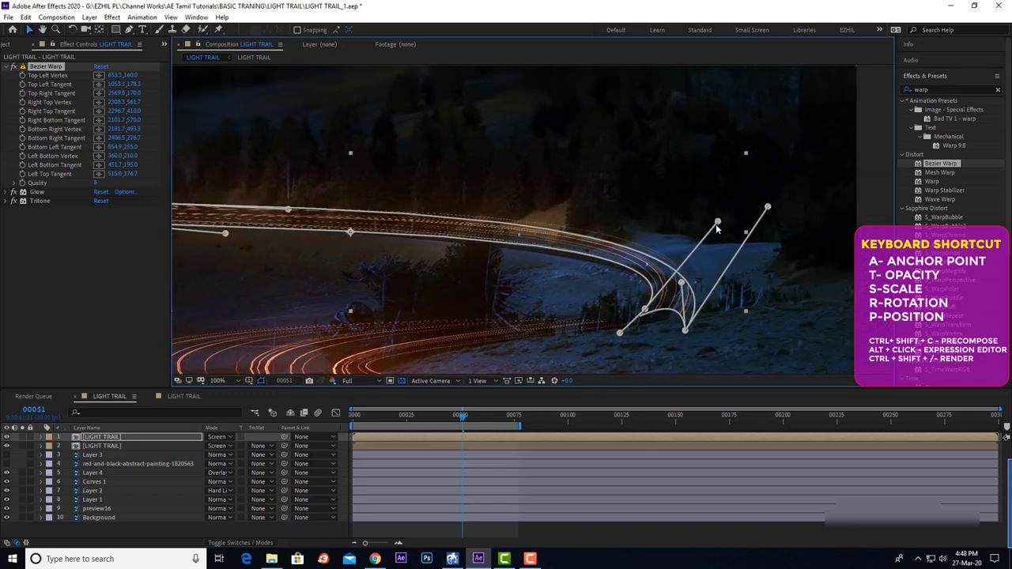
left_click_drag(769, 208, 771, 195)
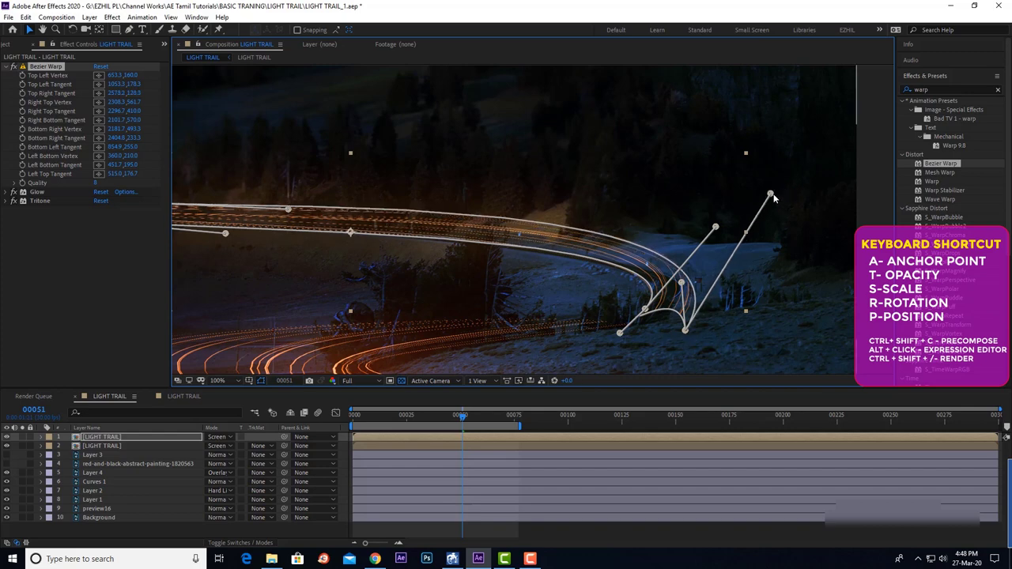
left_click_drag(685, 330, 577, 323)
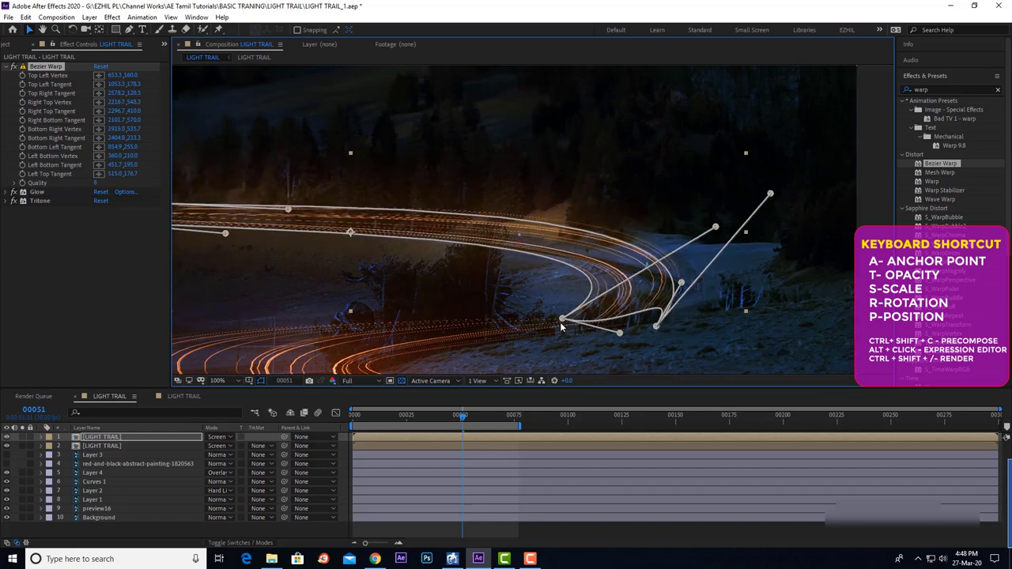
left_click_drag(716, 229, 738, 237)
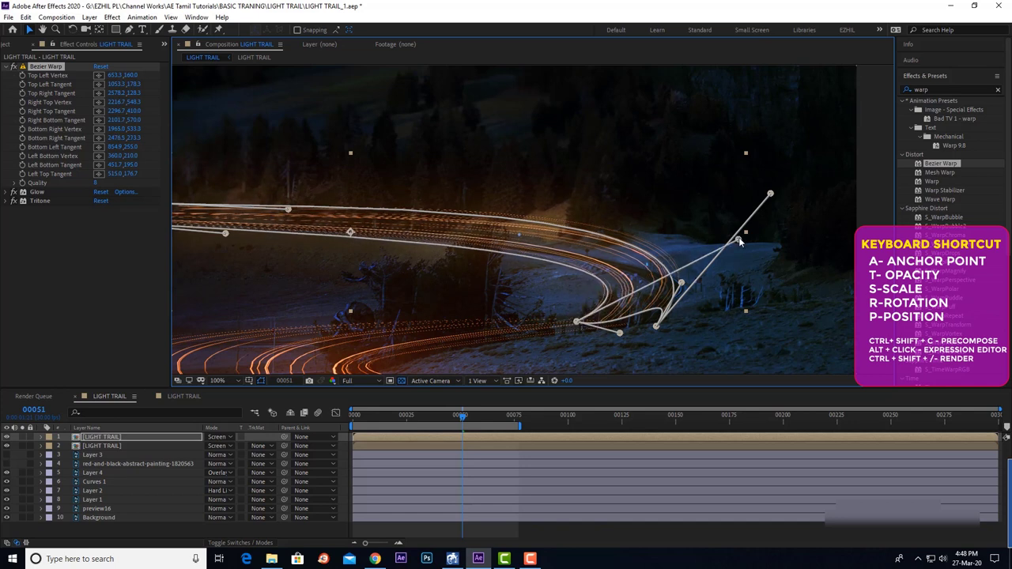
left_click_drag(680, 283, 621, 333)
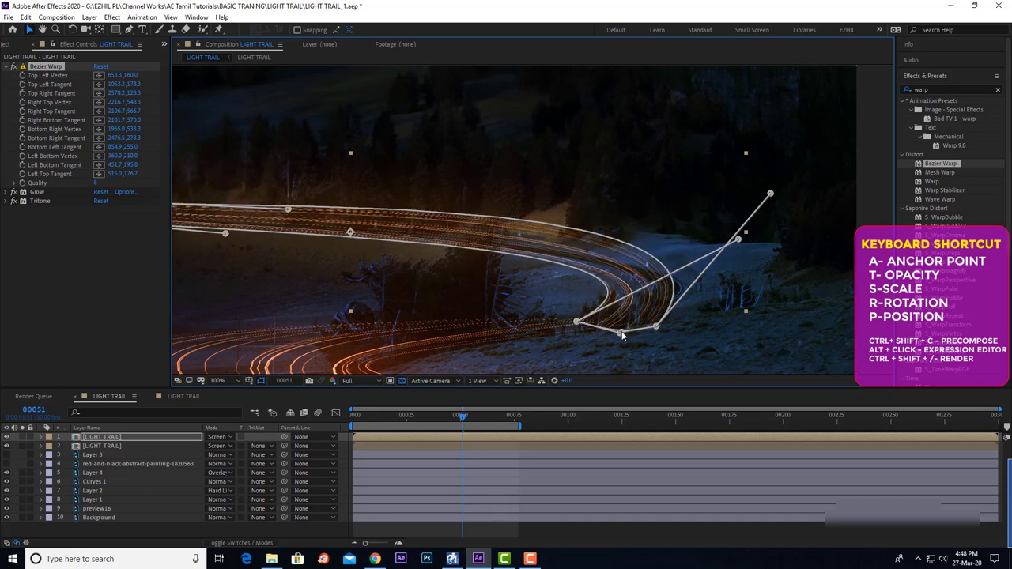
left_click_drag(771, 197, 828, 201)
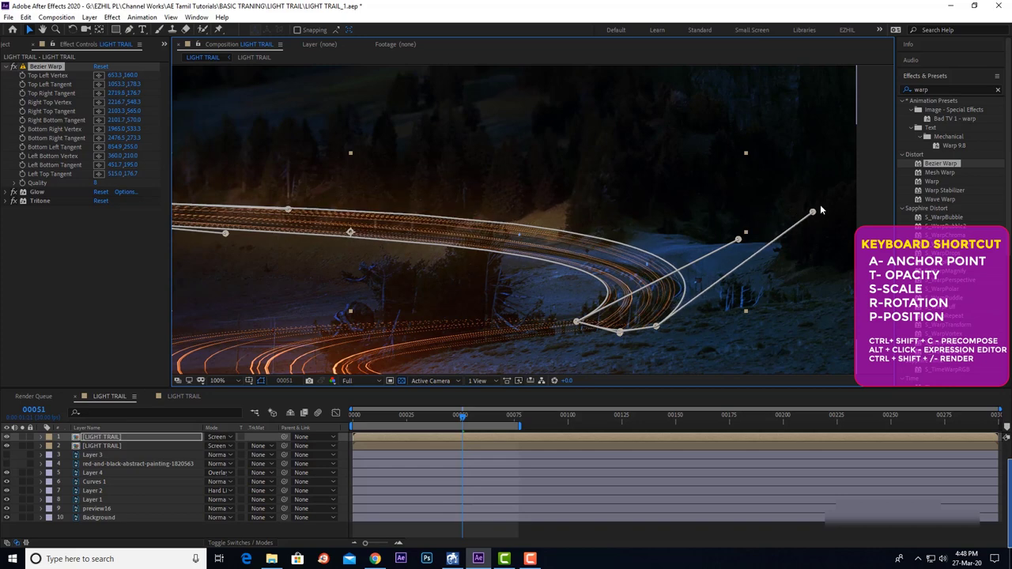
left_click_drag(568, 331, 547, 331)
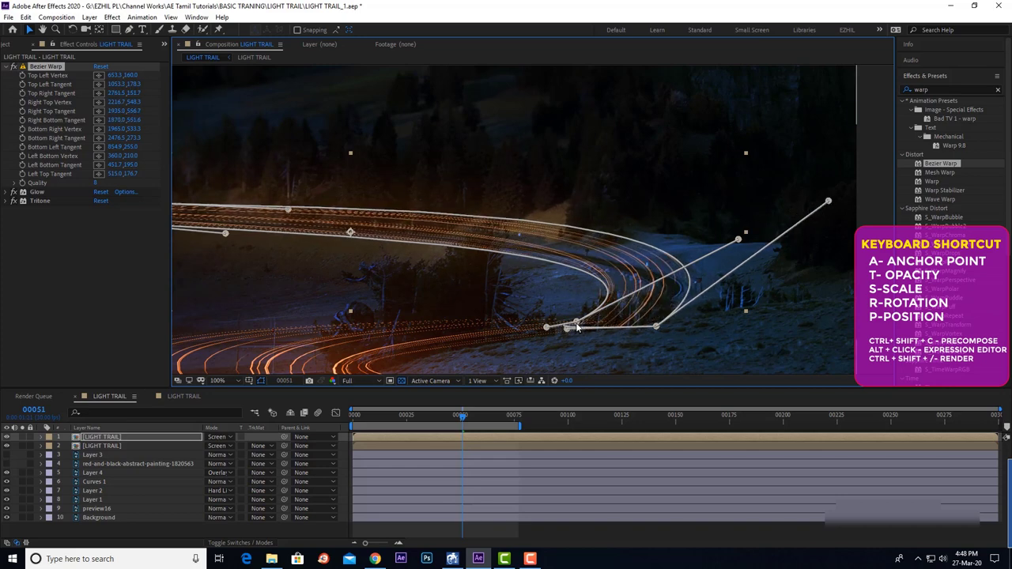
left_click_drag(656, 326, 461, 333)
mouse_move(651, 201)
left_mouse_down()
mouse_move(683, 233)
mouse_move(762, 261)
left_mouse_up()
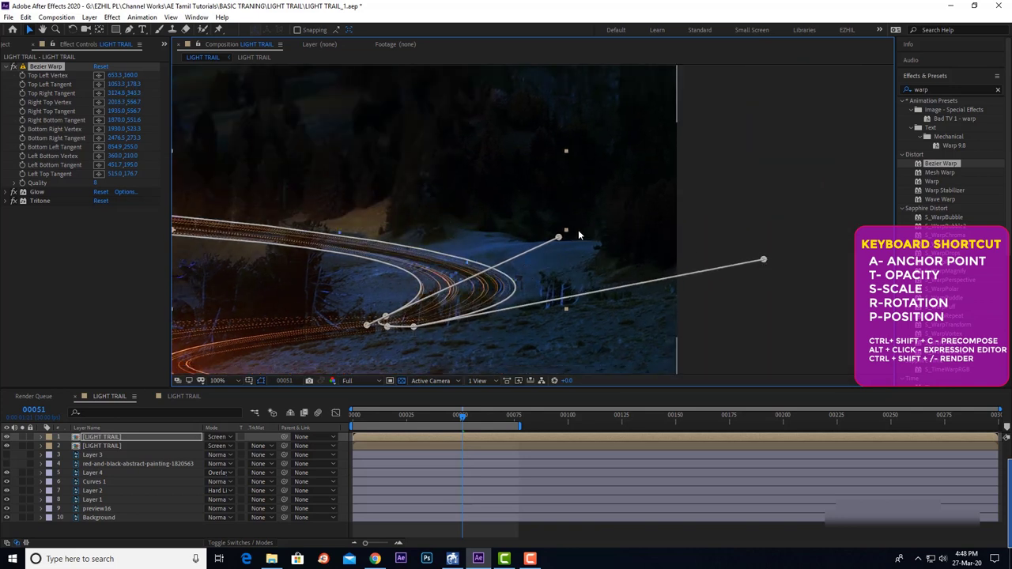
mouse_move(559, 239)
left_mouse_down()
mouse_move(694, 242)
mouse_move(694, 251)
left_mouse_up()
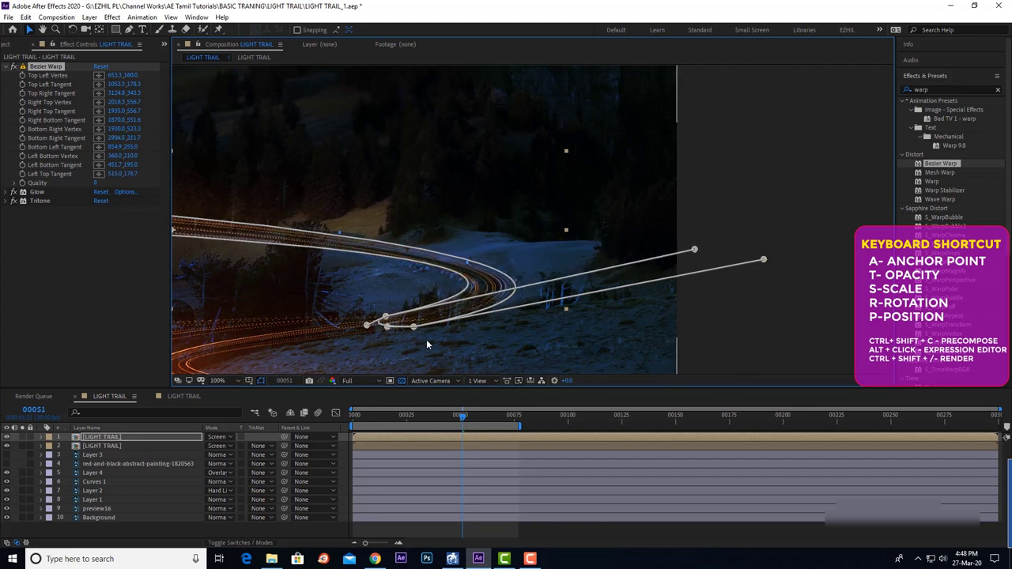
left_click_drag(411, 331, 396, 329)
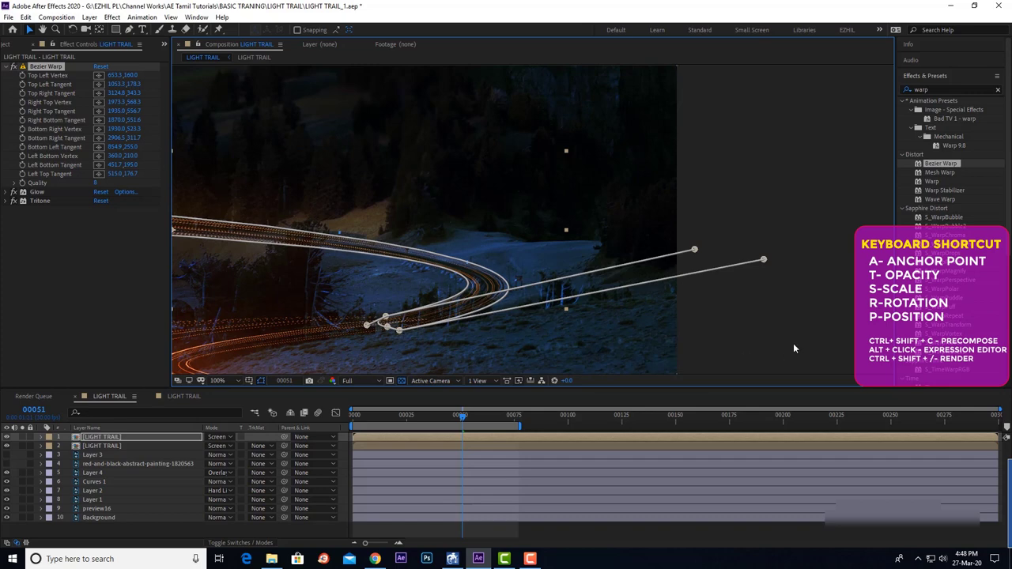
Zoom out and preview the trail animation flowing along the road.
key("comma")
key("comma")
left_click(627, 322)
left_click_drag(496, 300, 576, 306)
key("space")
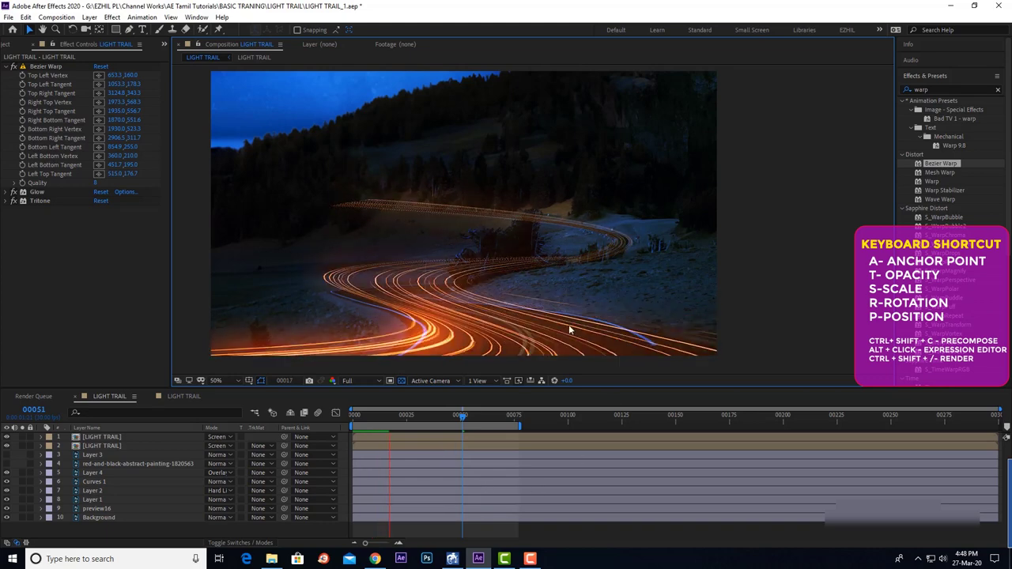
Duplicate the LIGHT TRAIL streak comp as LIGHT TRAIL 2.
left_click(377, 417)
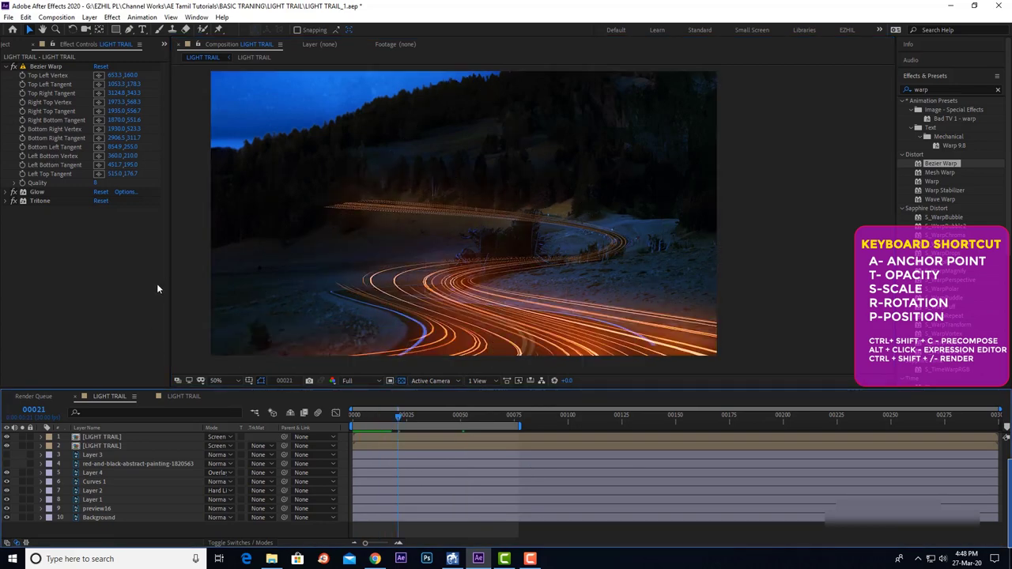
left_click(98, 437)
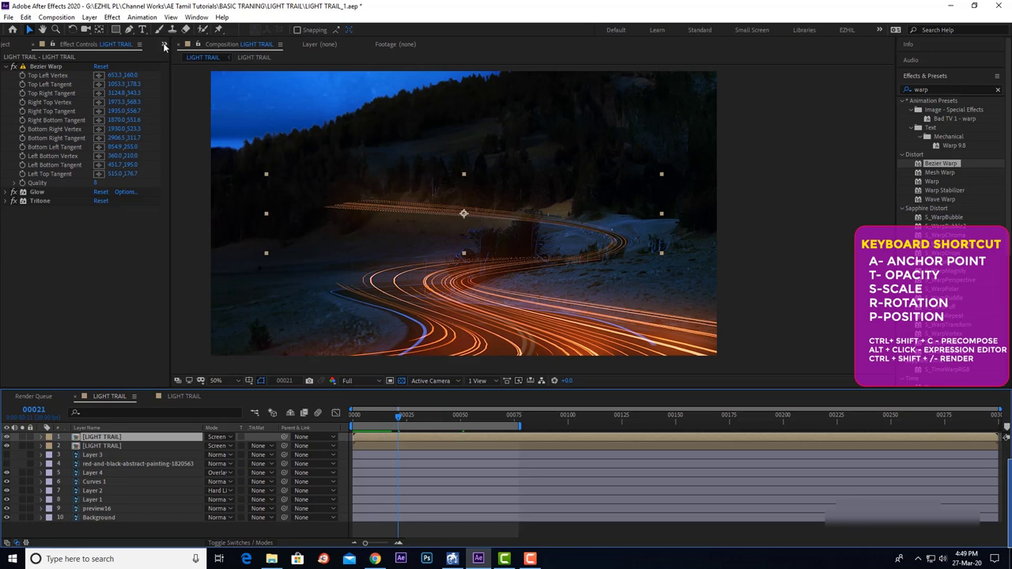
left_click(8, 44)
left_click(32, 151)
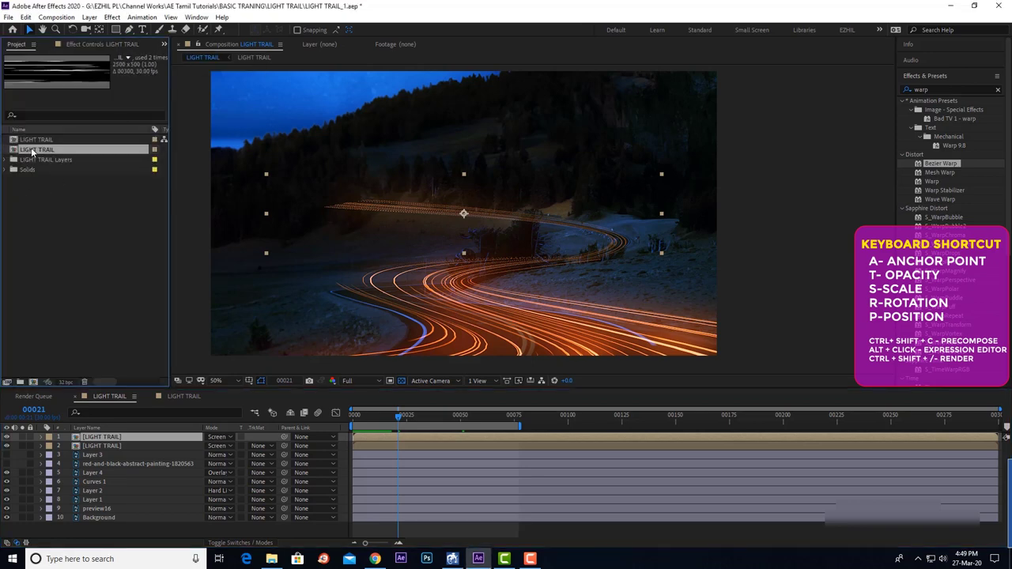
left_click(8, 16)
mouse_move(26, 16)
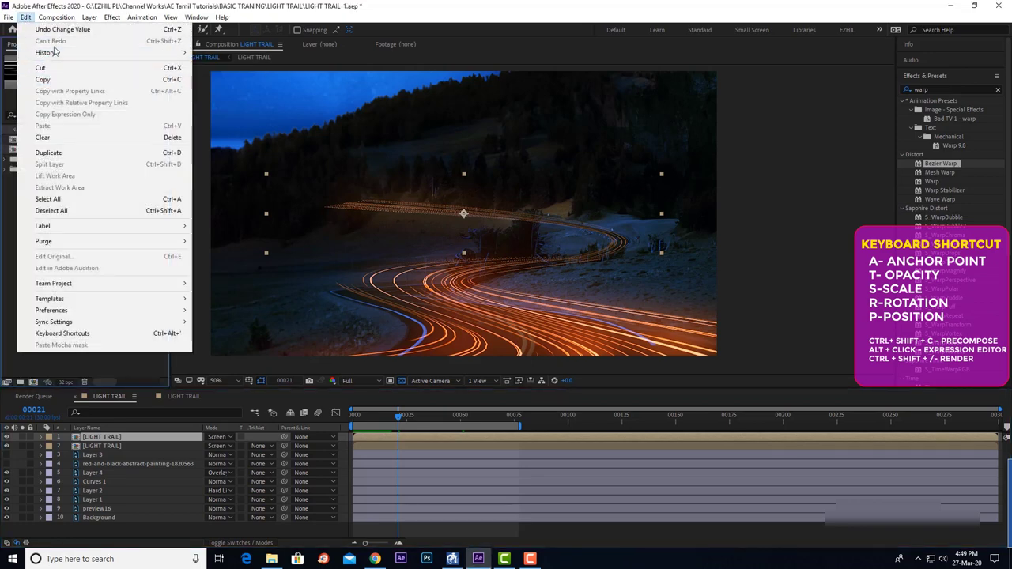
left_click(49, 153)
Lower the Fractal Noise Contrast in LIGHT TRAIL 2 to 47 for sparser streaks.
double_click(34, 161)
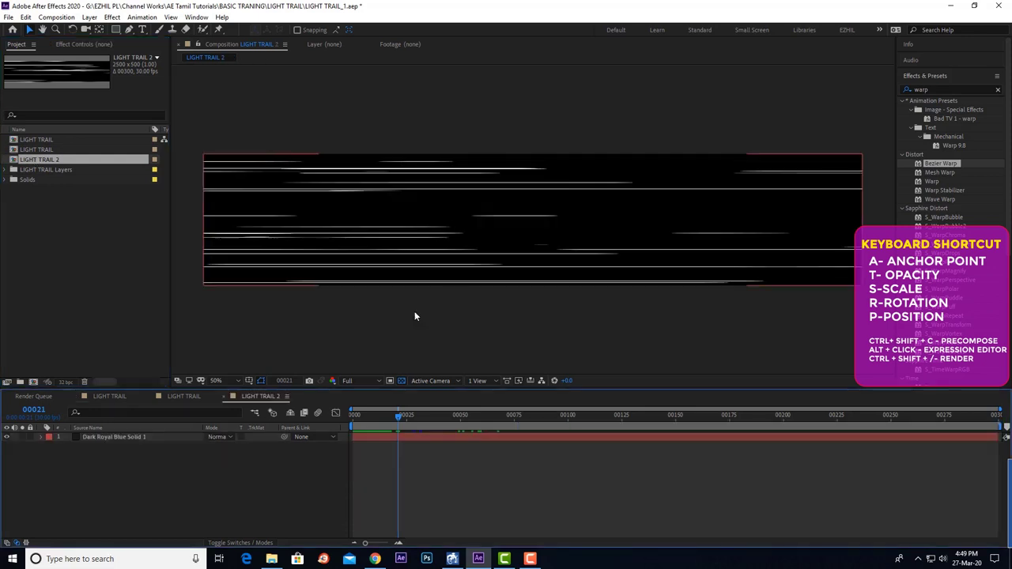
left_click(101, 436)
left_click(95, 44)
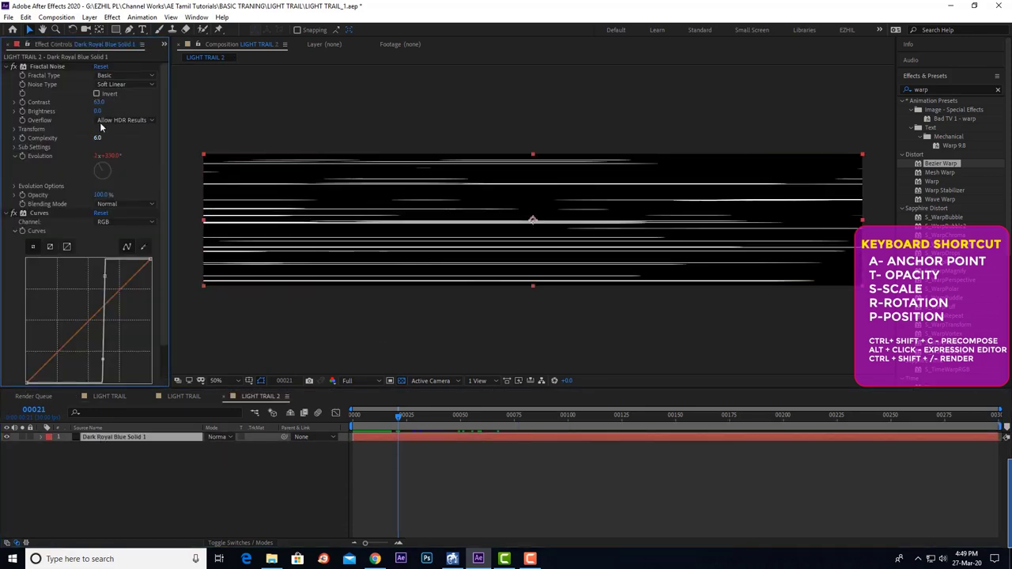
mouse_move(99, 102)
left_mouse_down()
mouse_move(76, 105)
mouse_move(111, 103)
left_mouse_up()
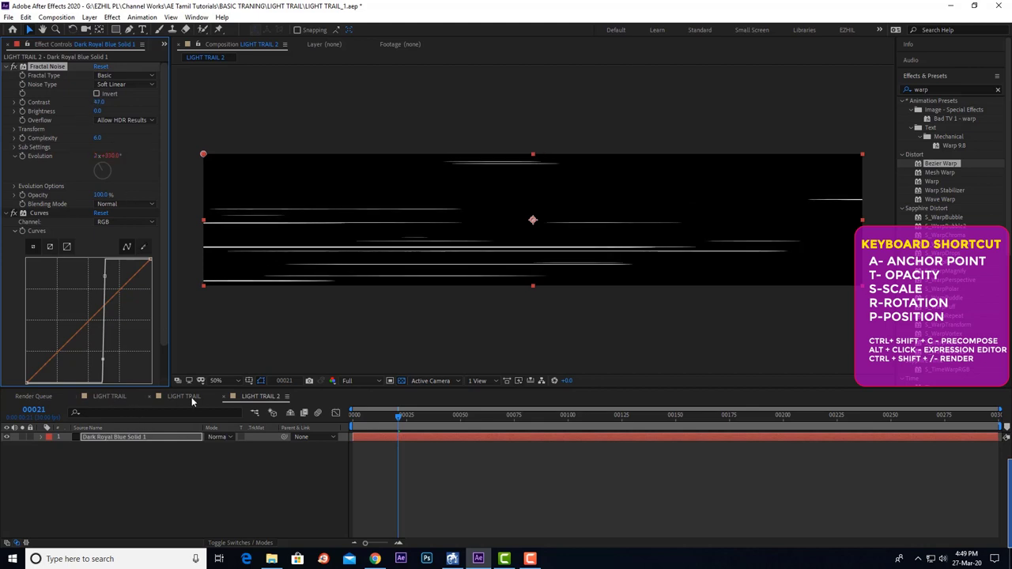
Replace the top trail layer's source with the LIGHT TRAIL 2 comp.
left_click(115, 396)
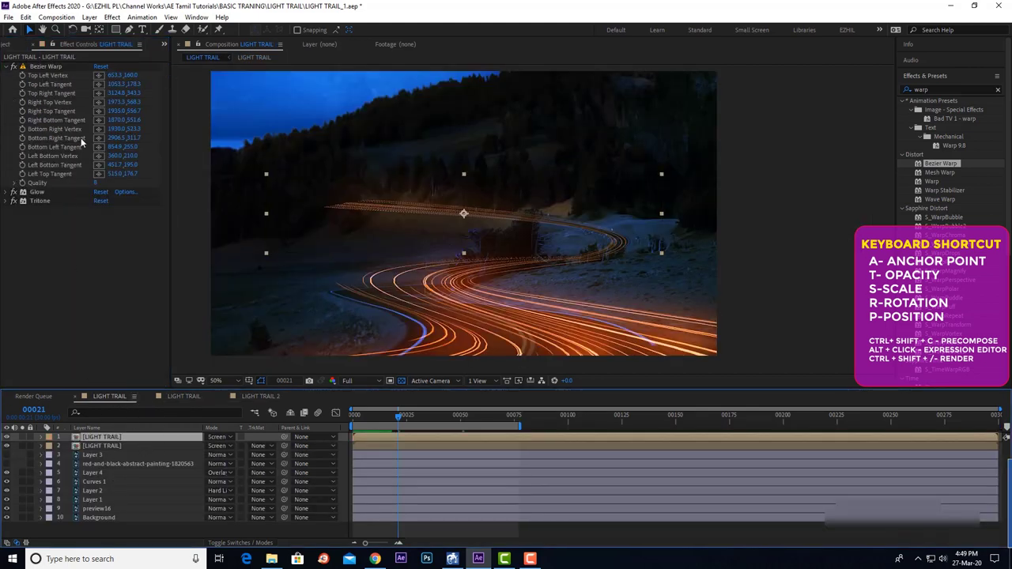
left_click(11, 45)
left_click(29, 160)
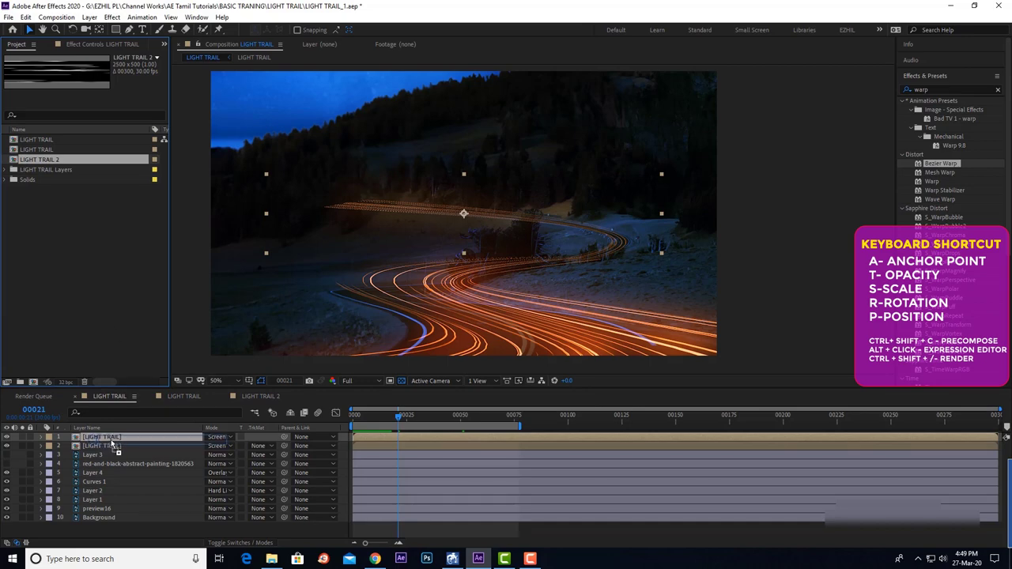
left_click_drag(60, 215, 115, 438)
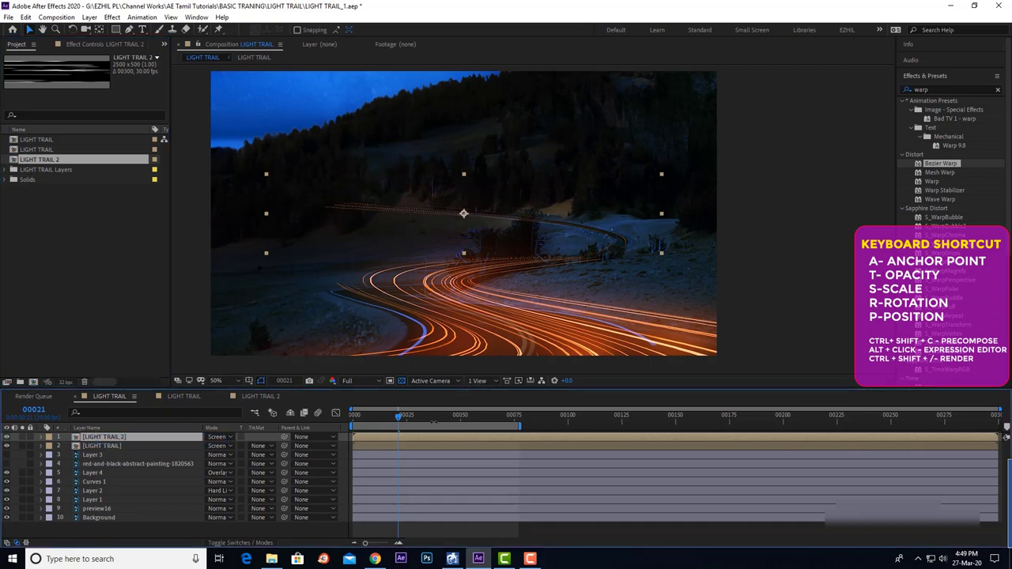
left_click_drag(436, 418, 468, 420)
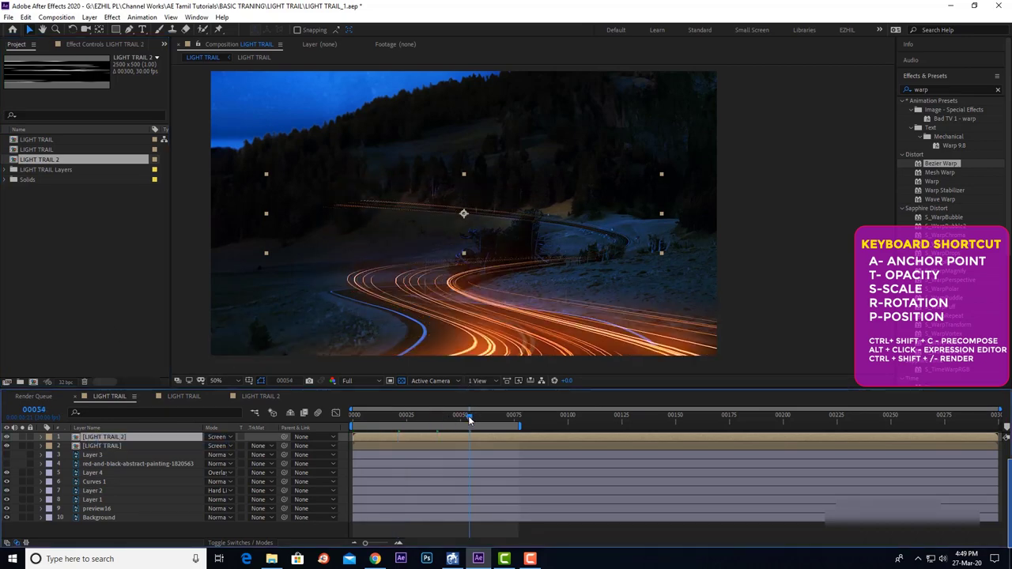
With LIGHT TRAIL 2 soloed, drag its Bezier Warp left tangents to thicken the tapered left end.
scroll(421, 249, "up", 2)
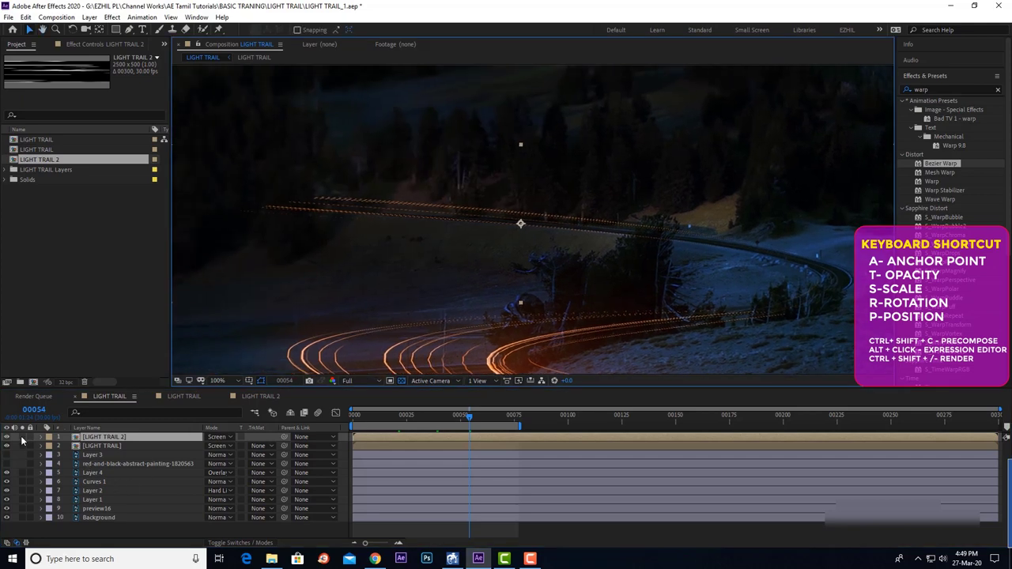
left_click(22, 437)
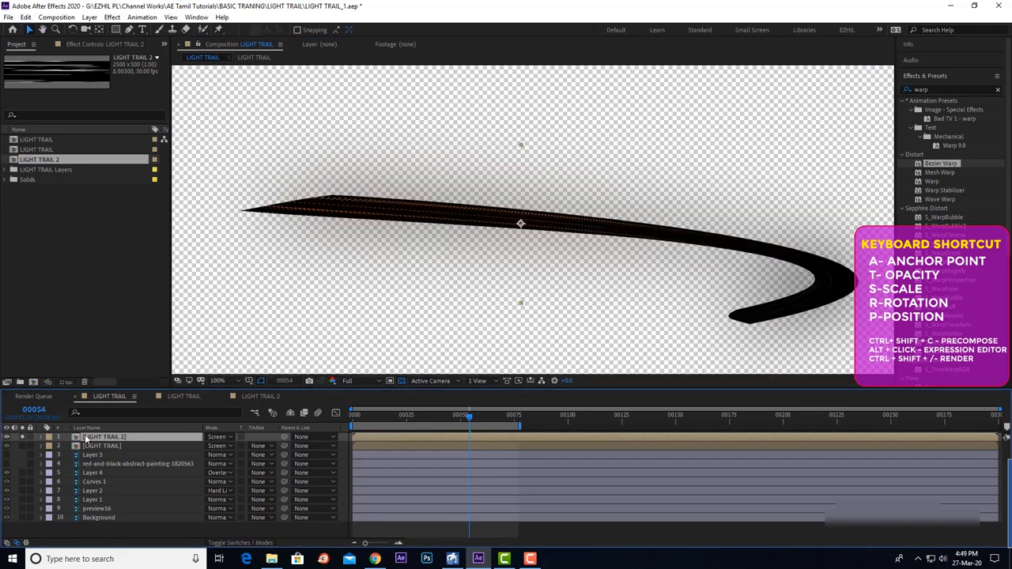
left_click(83, 45)
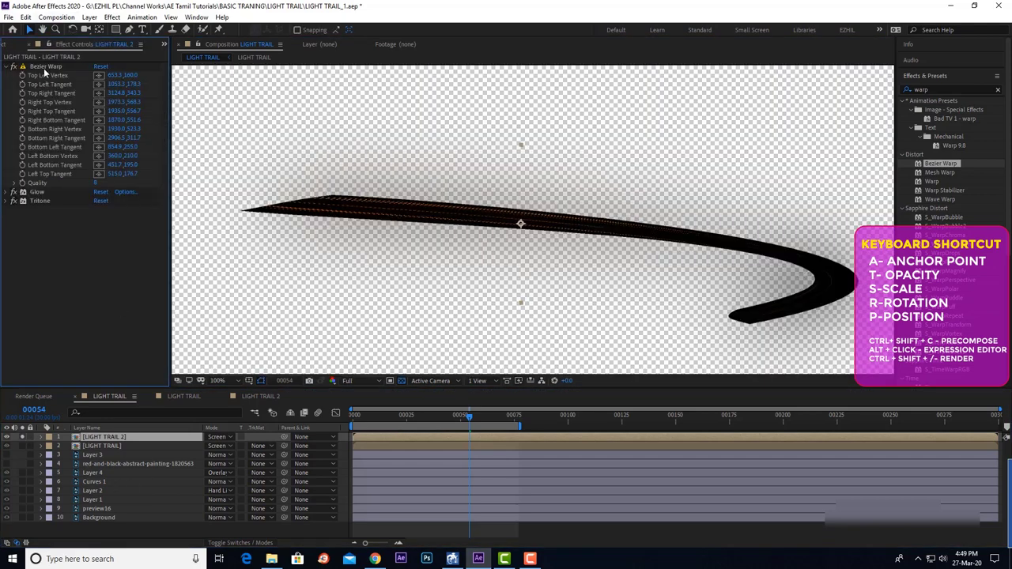
left_click(45, 67)
left_click_drag(397, 229, 373, 242)
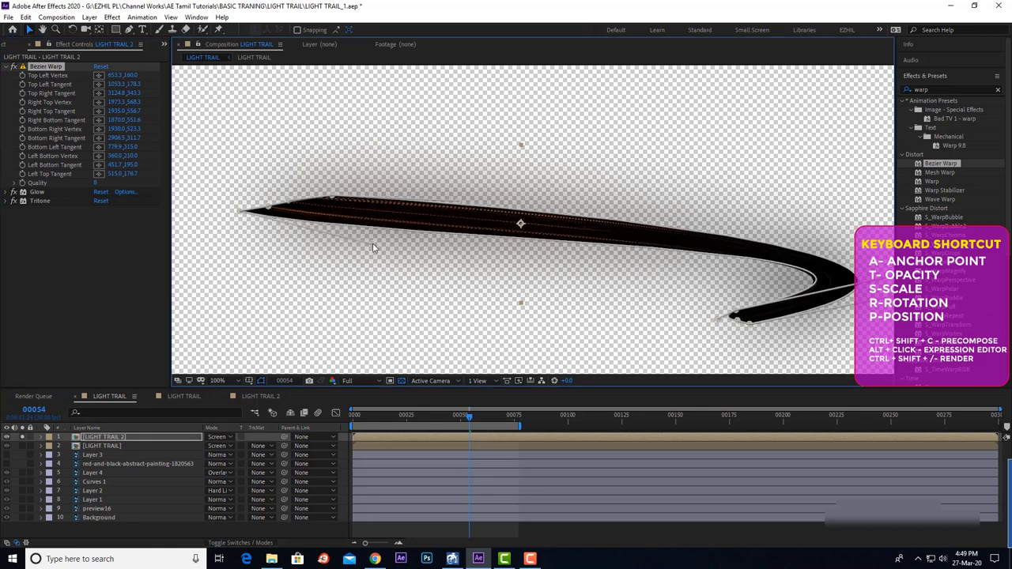
mouse_move(480, 196)
left_mouse_down()
mouse_move(534, 188)
mouse_move(524, 191)
left_mouse_up()
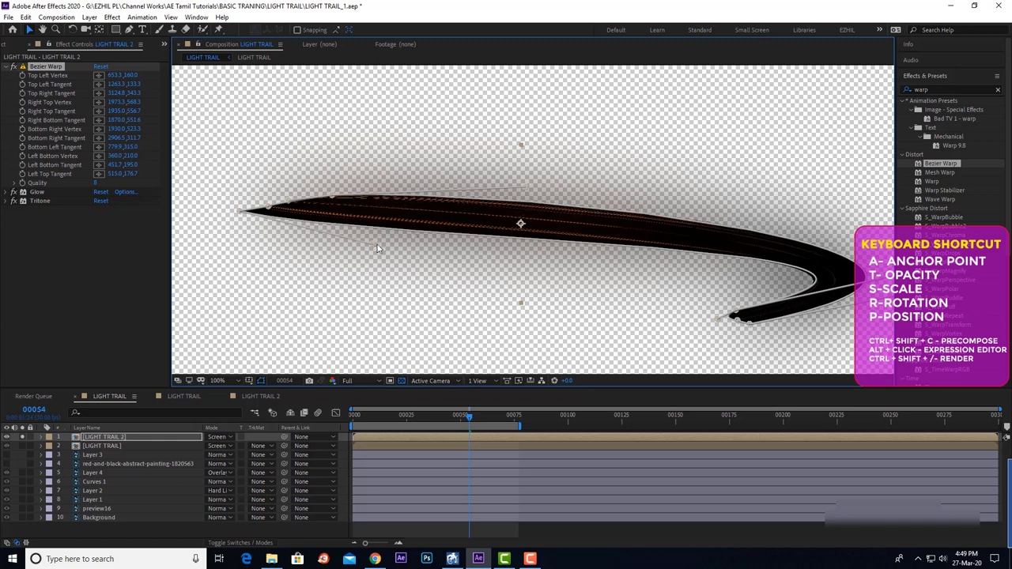
left_click_drag(374, 242, 248, 188)
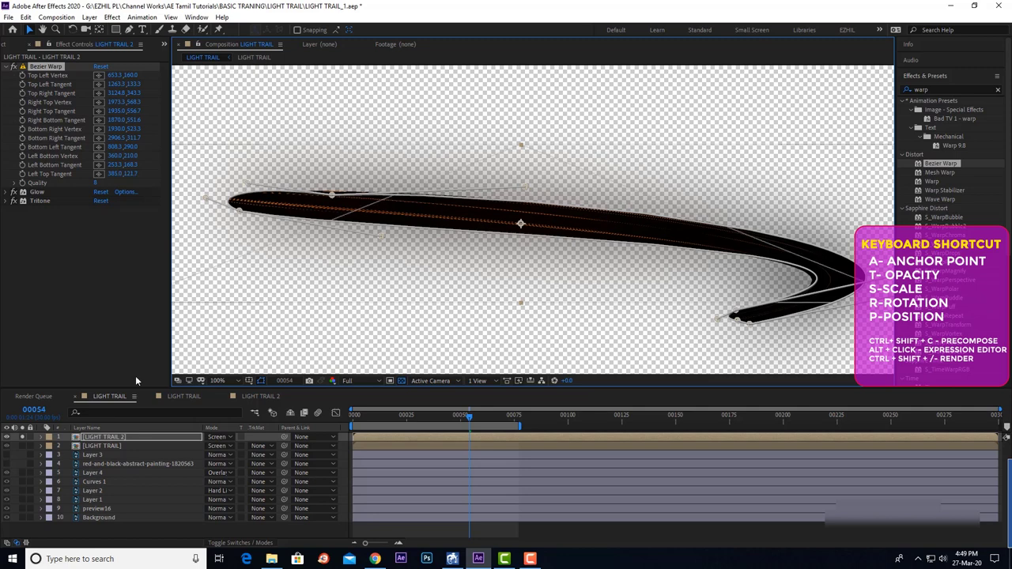
left_click(22, 437)
Raise LIGHT TRAIL 2's Fractal Noise Contrast to about 78 inside its precomp.
key("comma")
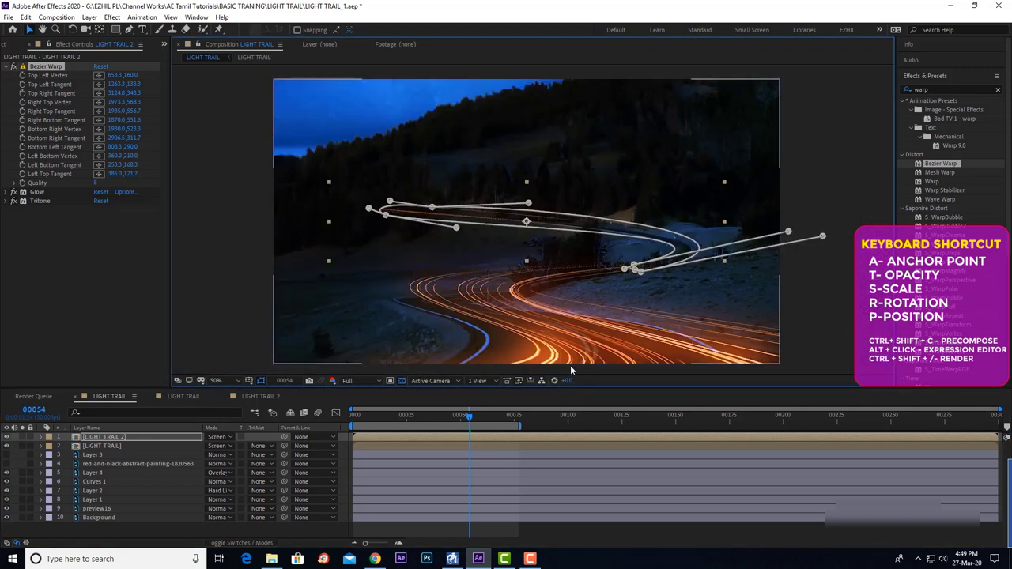
left_click(817, 272)
left_click(114, 437)
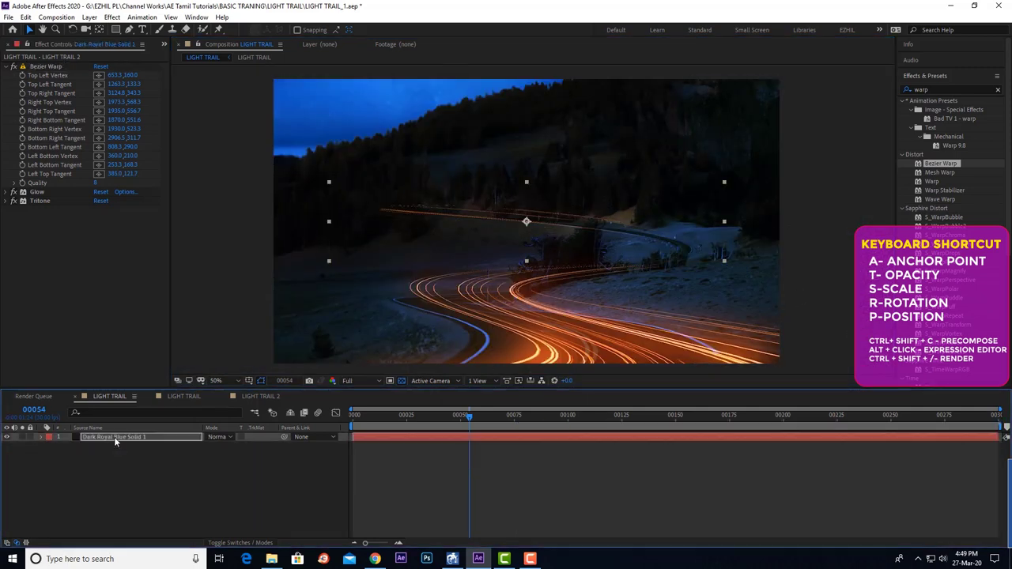
double_click(114, 436)
left_click_drag(100, 104, 113, 398)
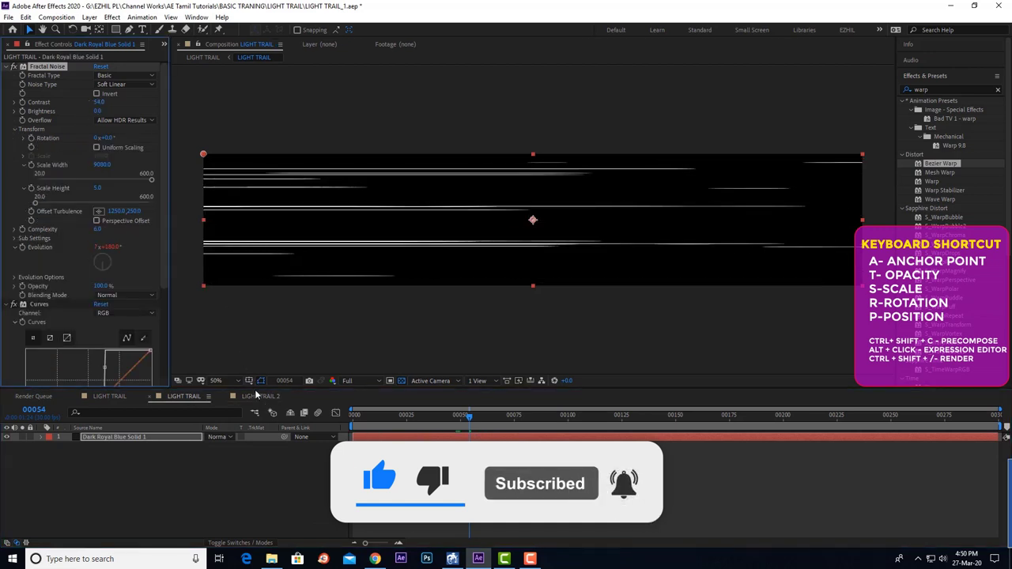
left_click(260, 396)
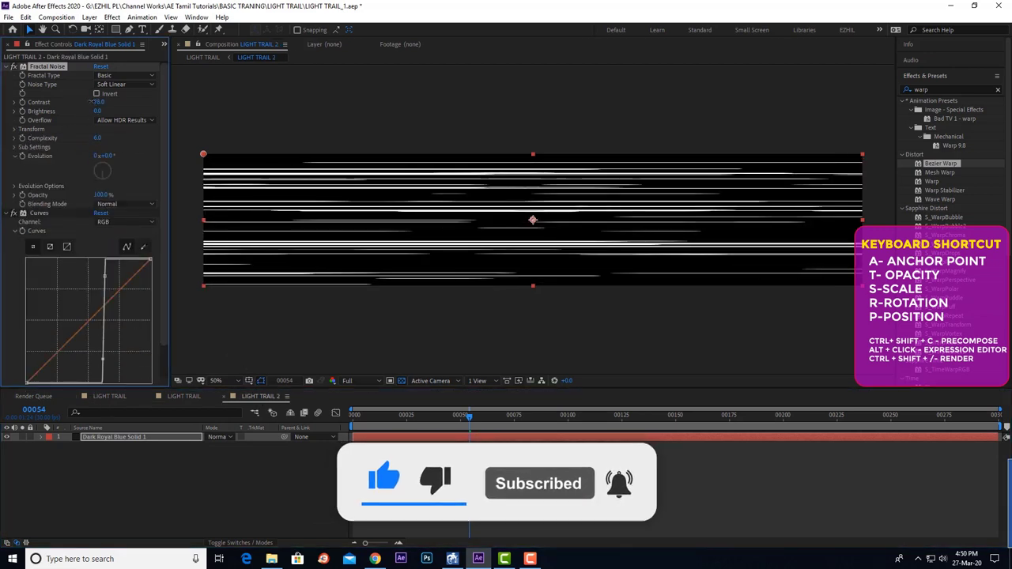
left_click(108, 396)
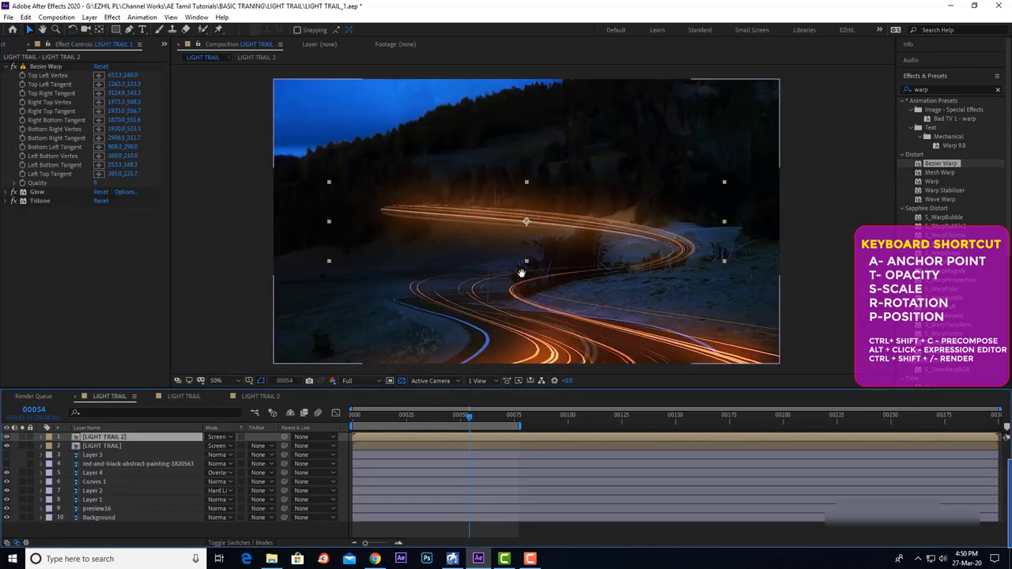
Move Glow below Tritone, cut Glow Radius to about 253 and set Threshold near 51%.
mouse_move(36, 193)
left_mouse_down()
mouse_move(42, 238)
mouse_move(57, 233)
left_mouse_up()
left_click(6, 201)
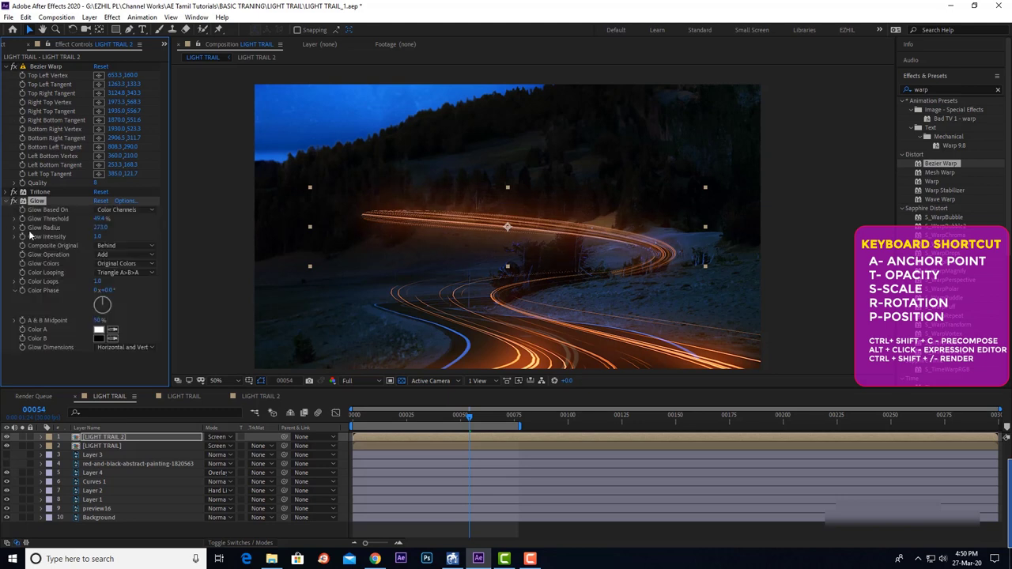
left_click(99, 228)
mouse_move(109, 228)
left_mouse_down()
mouse_move(91, 228)
mouse_move(149, 221)
mouse_move(124, 226)
left_mouse_up()
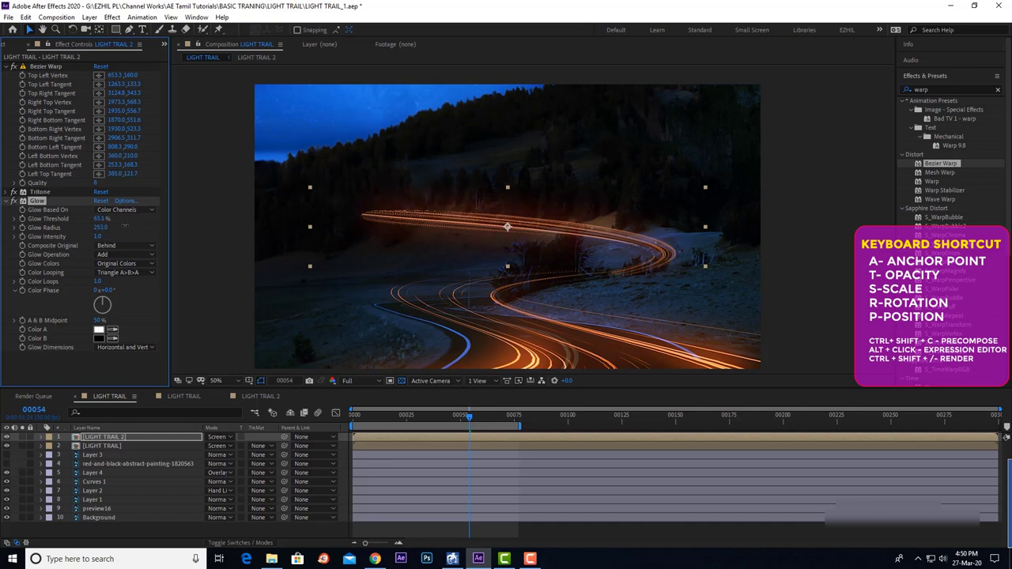
key("period")
left_click_drag(369, 275, 445, 275)
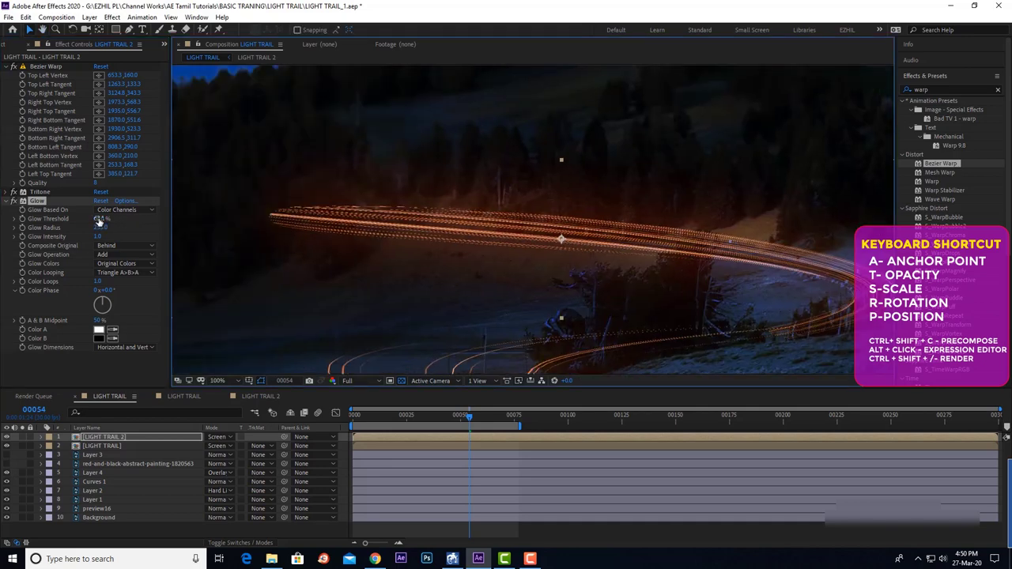
mouse_move(99, 220)
left_mouse_down()
mouse_move(154, 221)
mouse_move(93, 227)
left_mouse_up()
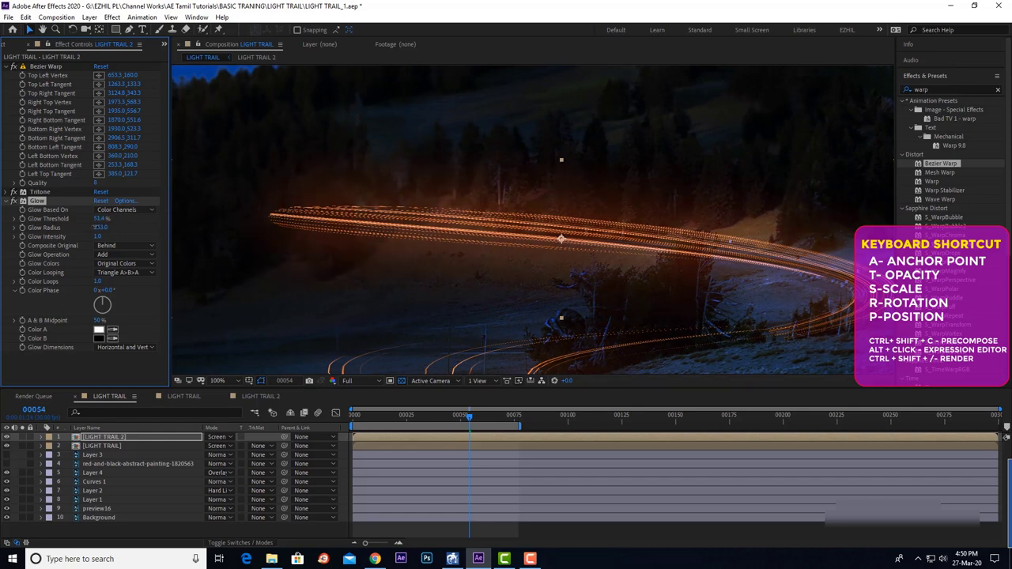
Apply Gaussian Blur to LIGHT TRAIL 2 ahead of Glow and raise Glow Threshold to 73.5%.
left_click(936, 90)
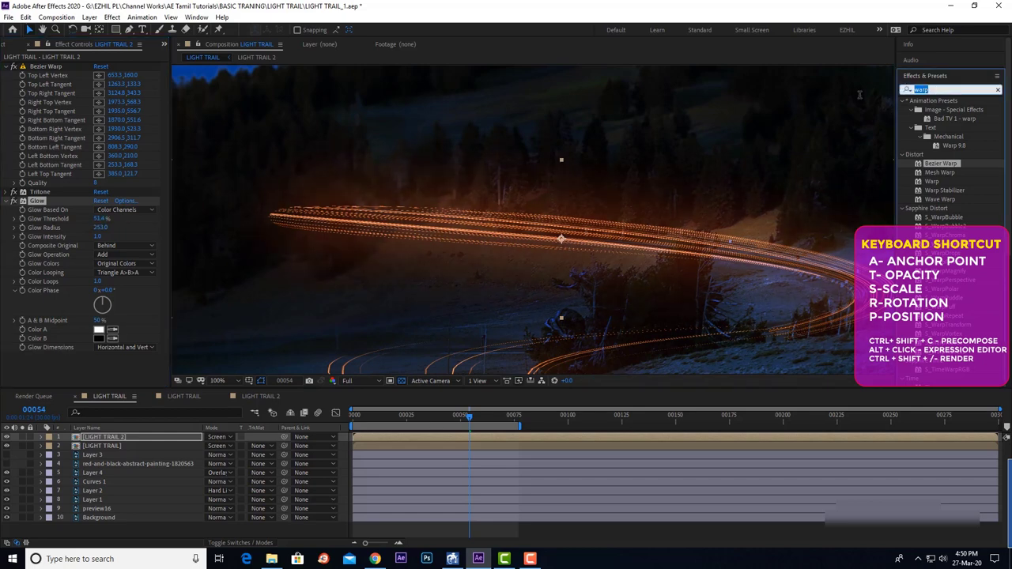
type("gau")
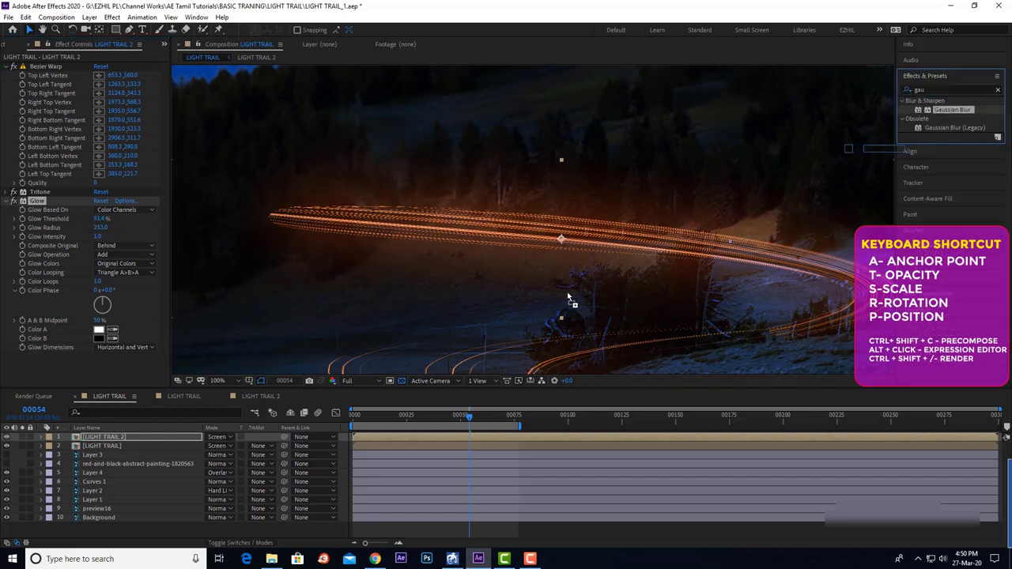
left_click_drag(568, 298, 124, 442)
mouse_move(44, 355)
left_mouse_down()
mouse_move(67, 187)
mouse_move(108, 199)
left_mouse_up()
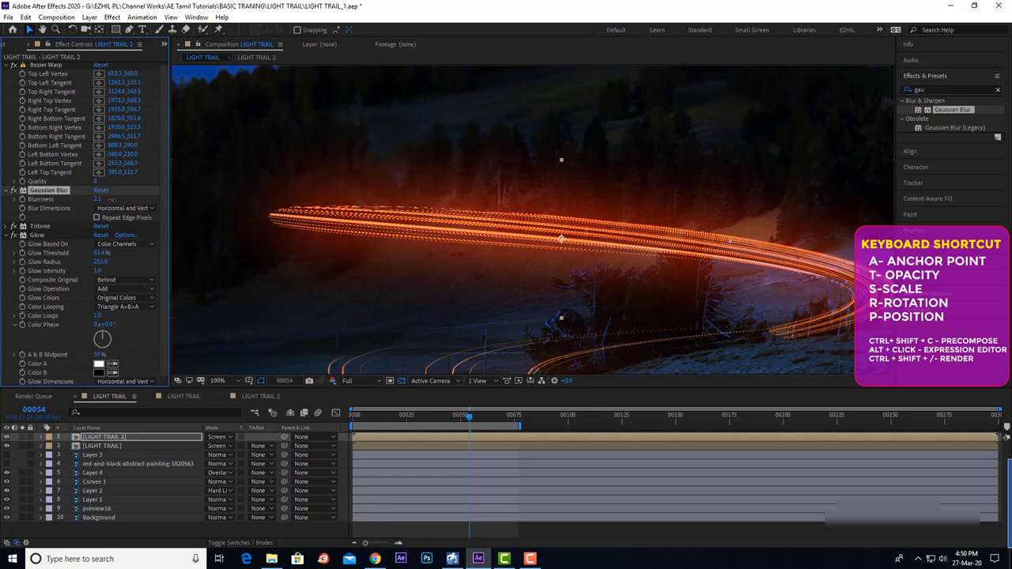
key("comma")
key("comma")
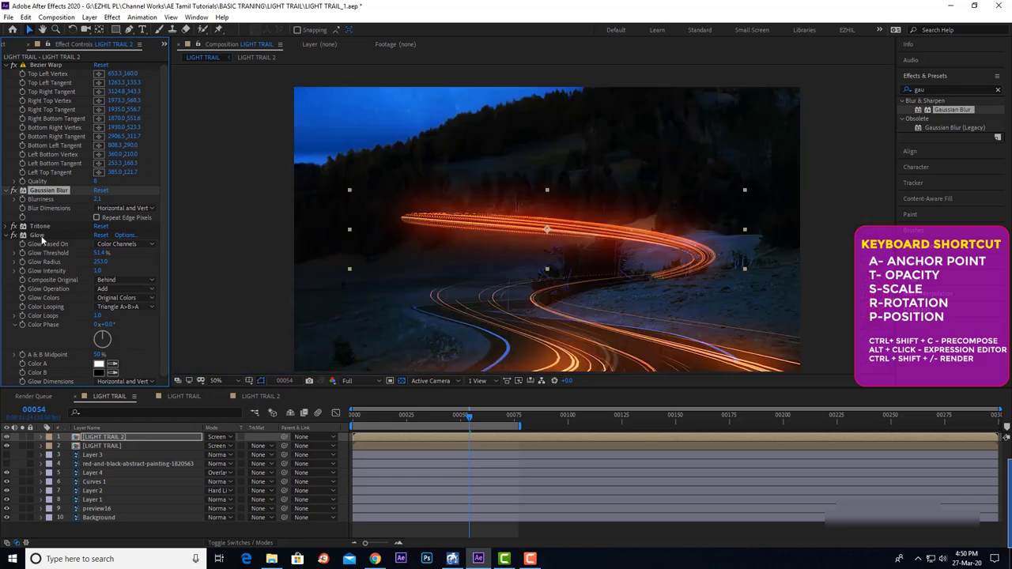
mouse_move(102, 253)
left_mouse_down()
mouse_move(90, 255)
mouse_move(132, 255)
mouse_move(108, 261)
left_mouse_up()
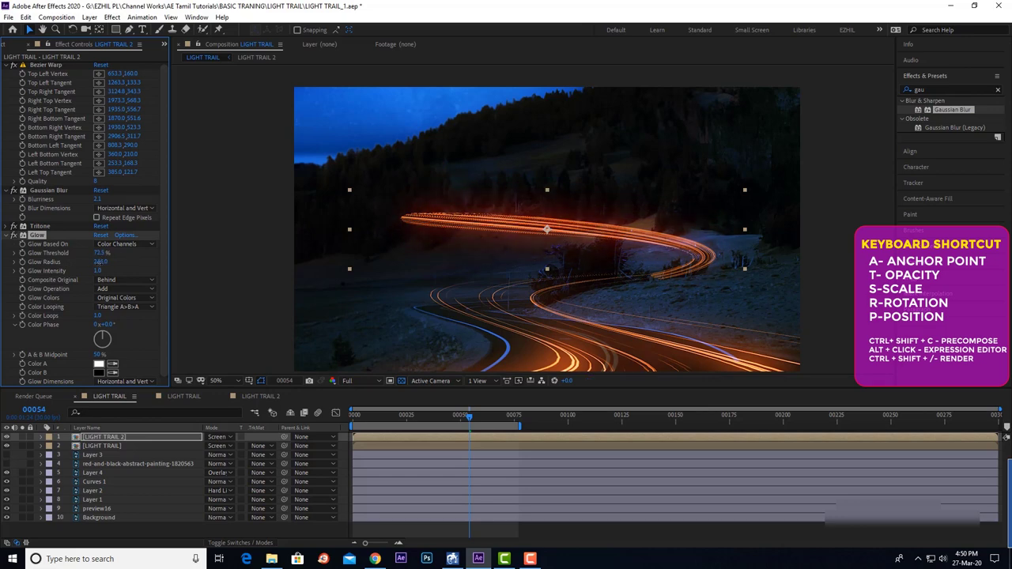
Adjust LIGHT TRAIL 2's Fractal Noise Contrast, settling it at 57.
double_click(101, 438)
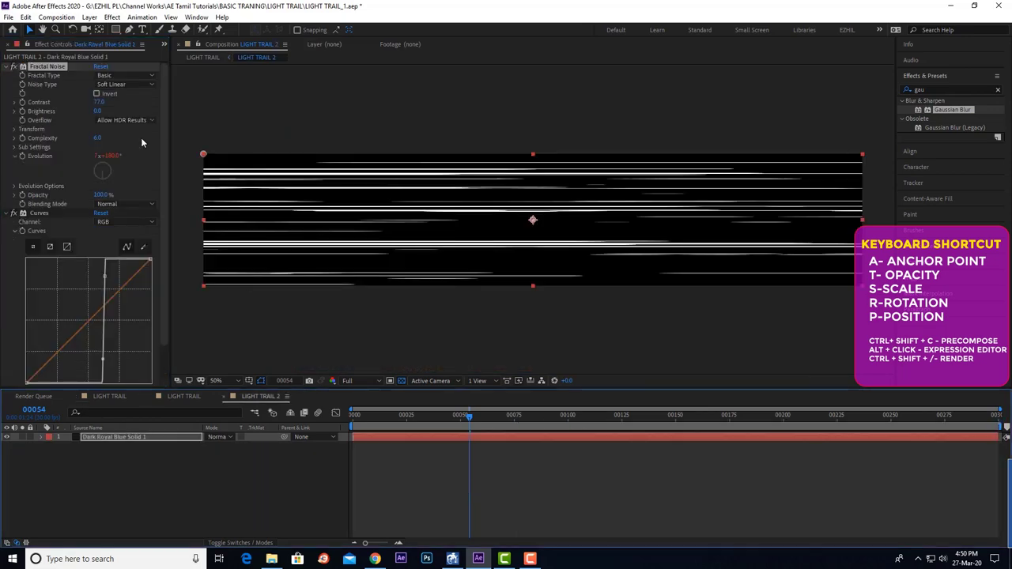
left_click_drag(99, 102, 83, 106)
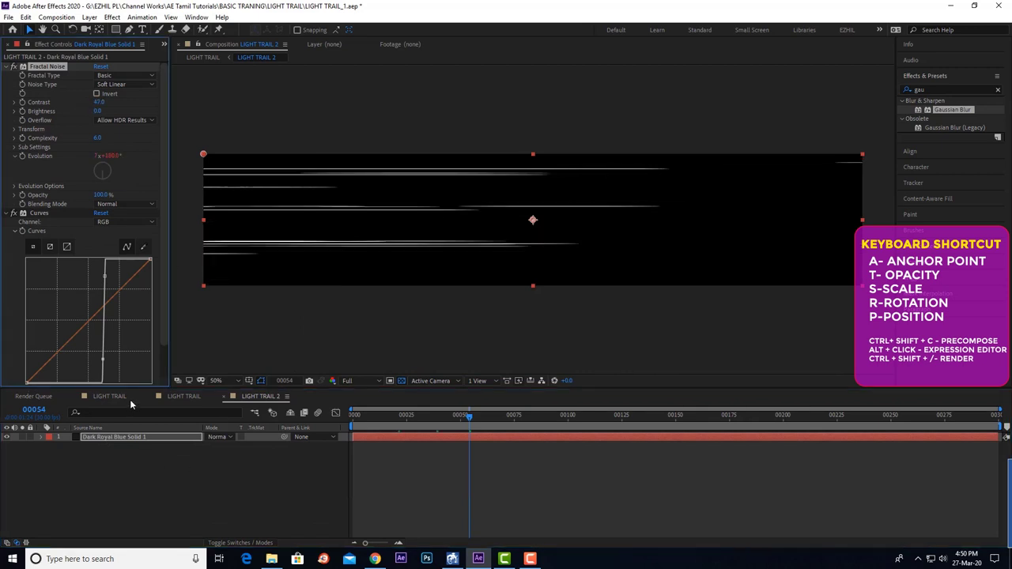
left_click(118, 397)
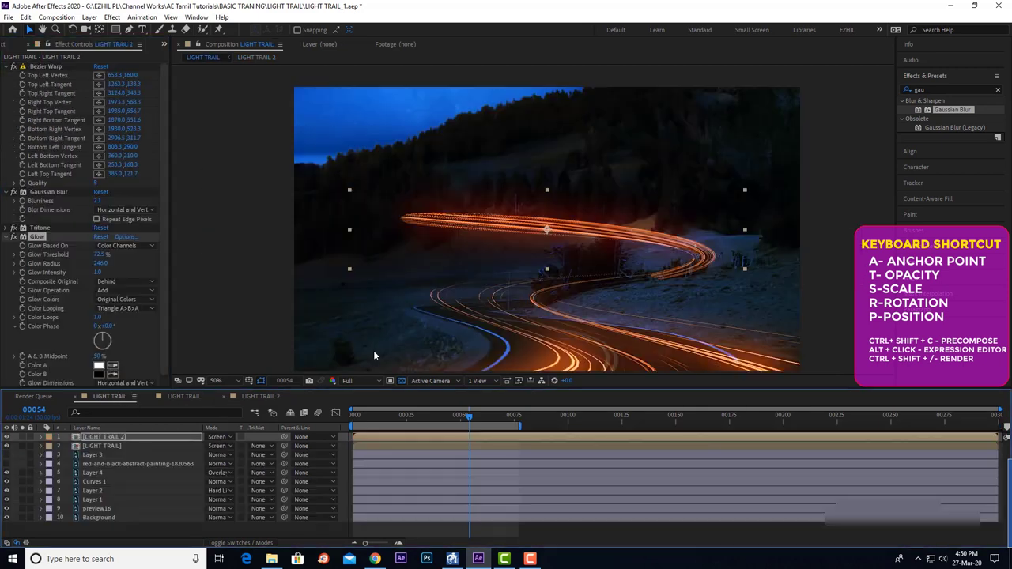
double_click(102, 440)
left_click_drag(98, 102, 110, 102)
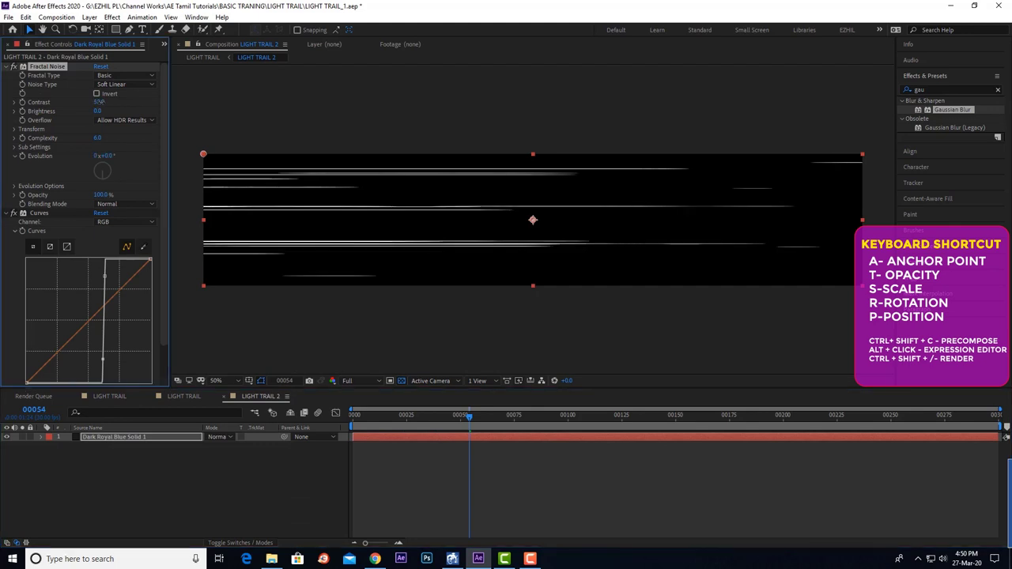
left_click(108, 397)
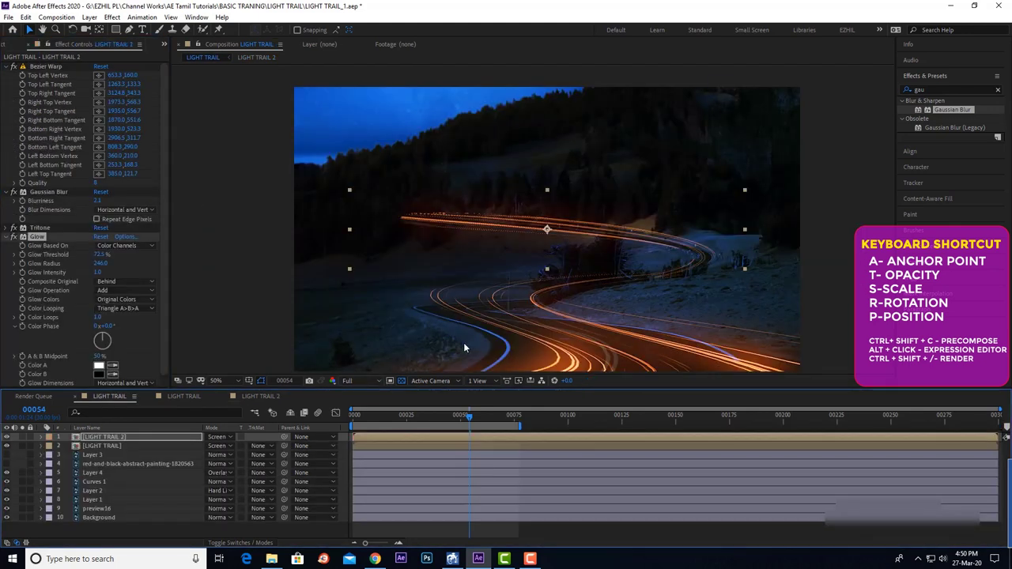
At frame 65, nudge LIGHT TRAIL 2's Gaussian Blur Blurriness up to about 2.3.
left_click_drag(477, 420, 492, 419)
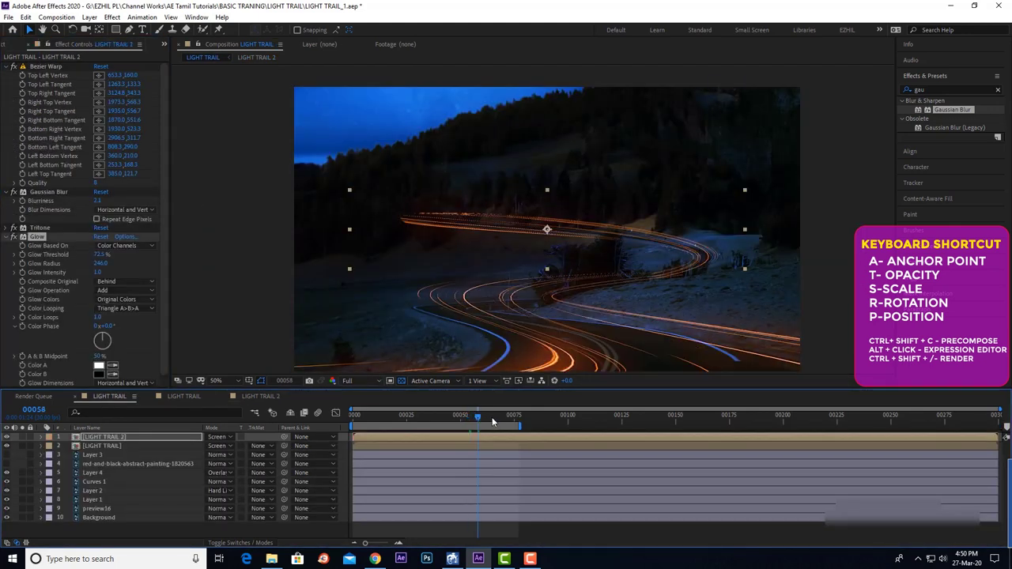
key("slash")
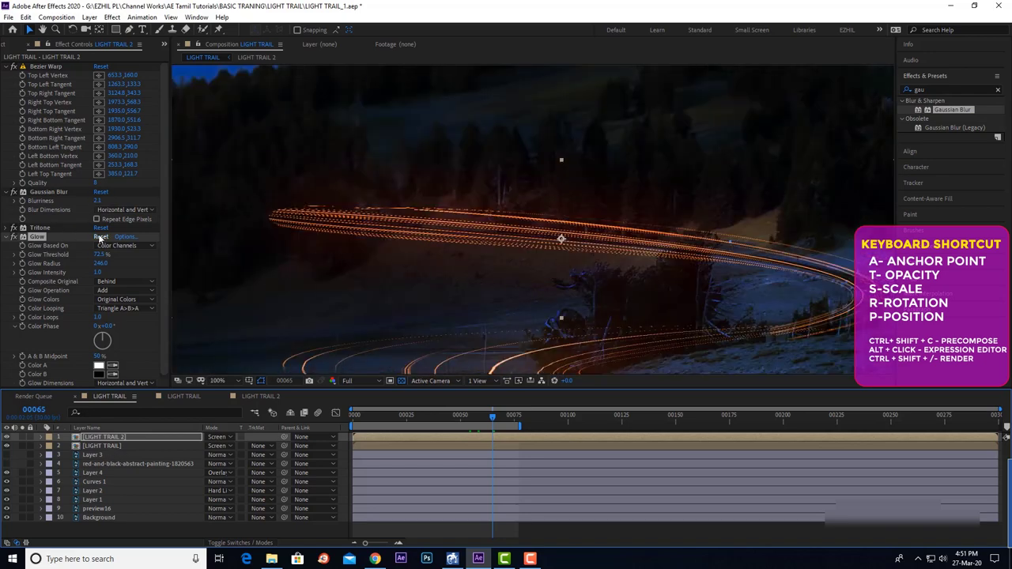
left_click_drag(97, 202, 103, 202)
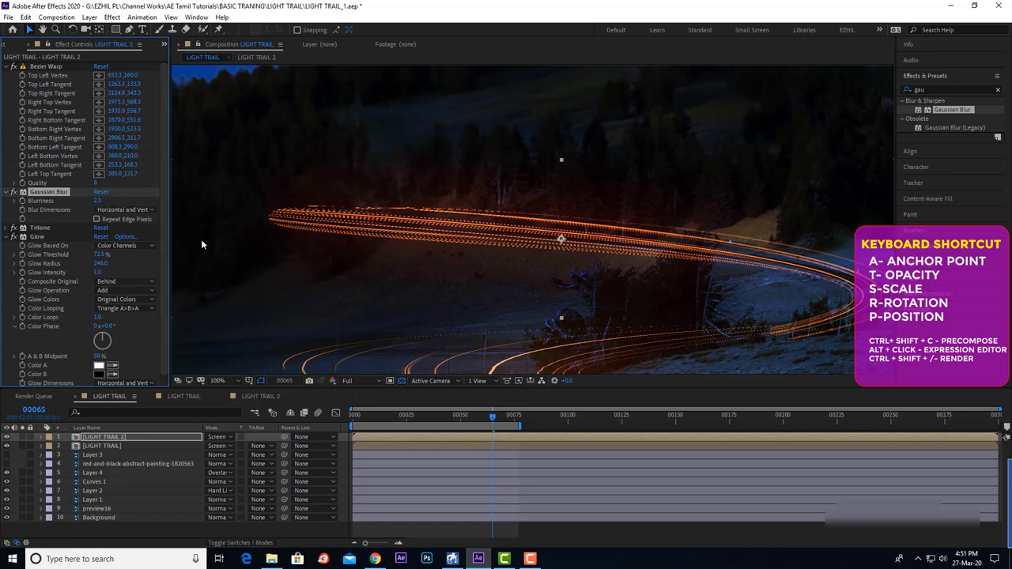
key("comma")
key("period")
left_click(95, 517)
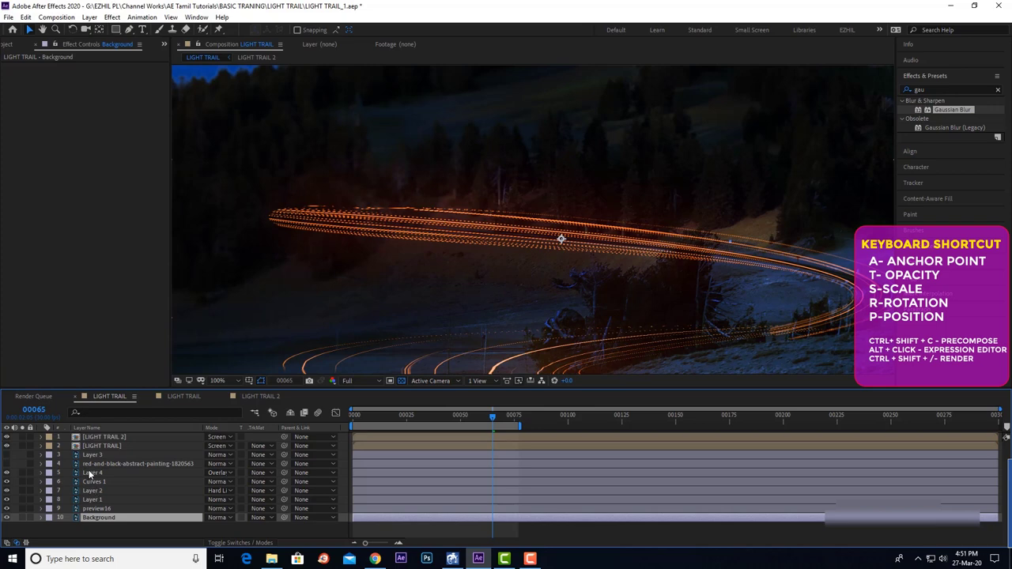
Precompose Layer 4 through Background into a precomp named BG.
left_click(89, 472)
left_click(96, 517, "shift")
key("ctrl+shift+c")
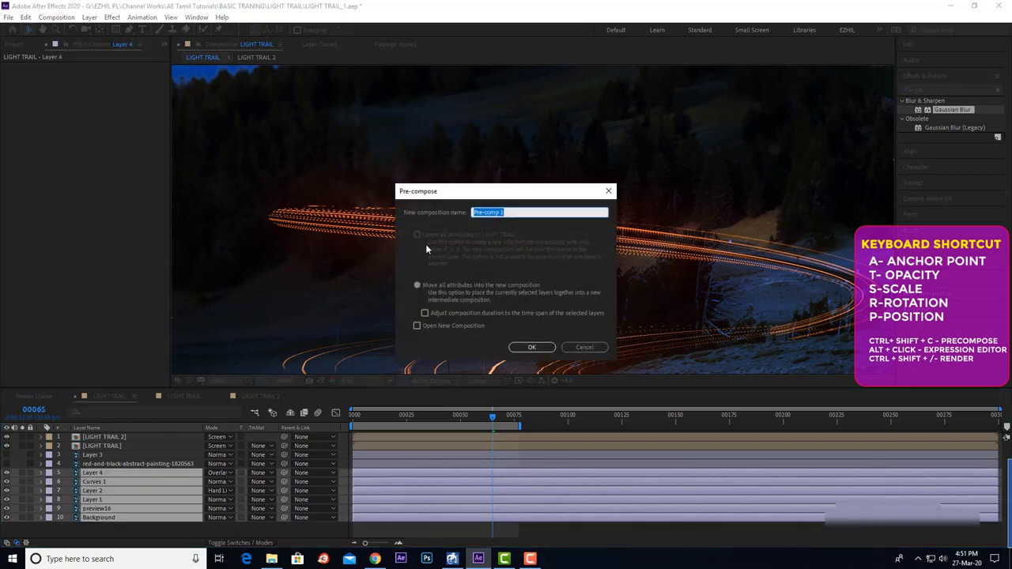
type("B")
type("G")
key("Return")
scroll(316, 226, "down", 2)
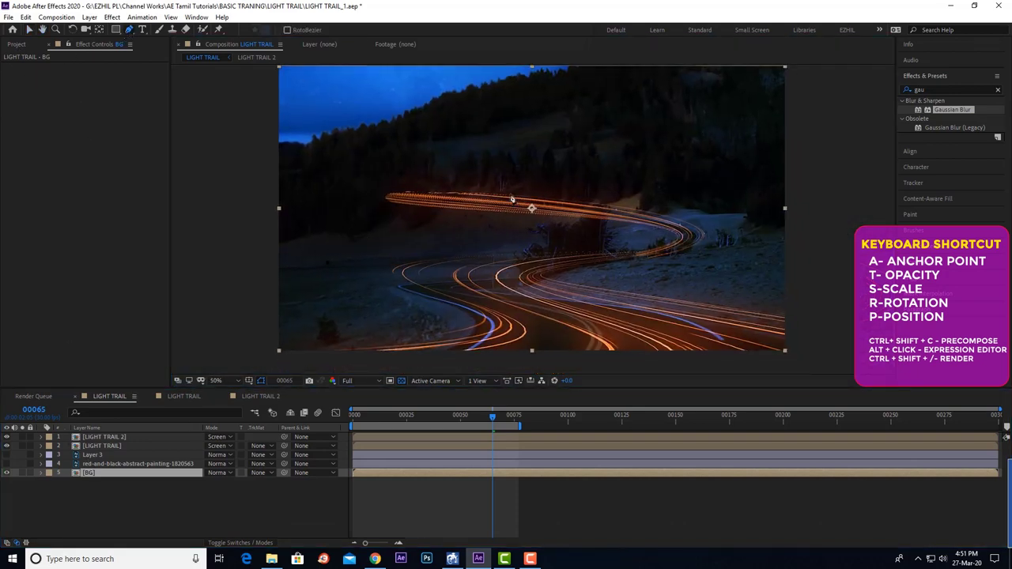
scroll(553, 237, "up", 2)
key("h")
left_click_drag(583, 298, 554, 253)
Duplicate the BG layer and move the copy to the top of the stack.
key("g")
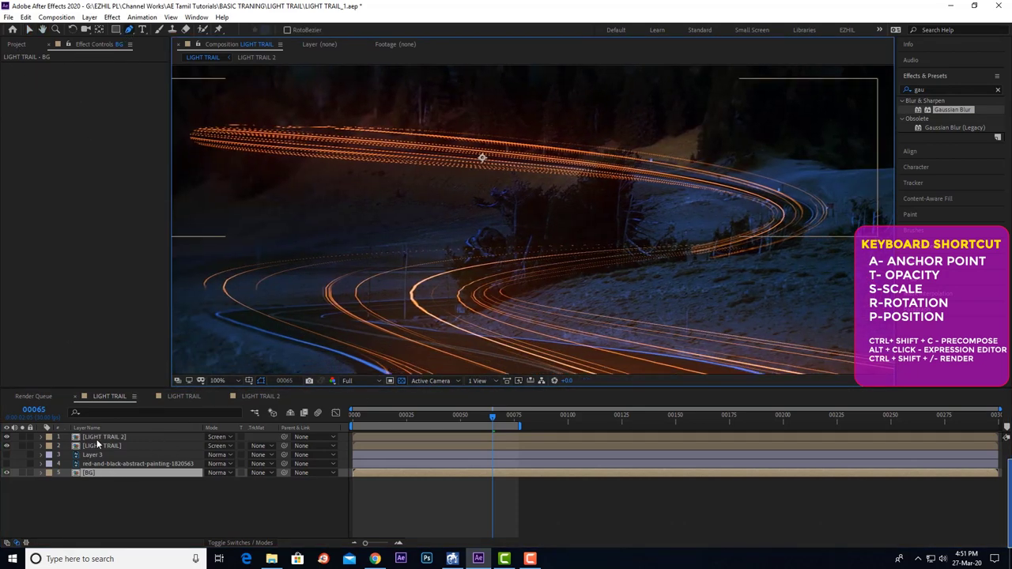
left_click(100, 438)
key("ctrl+b")
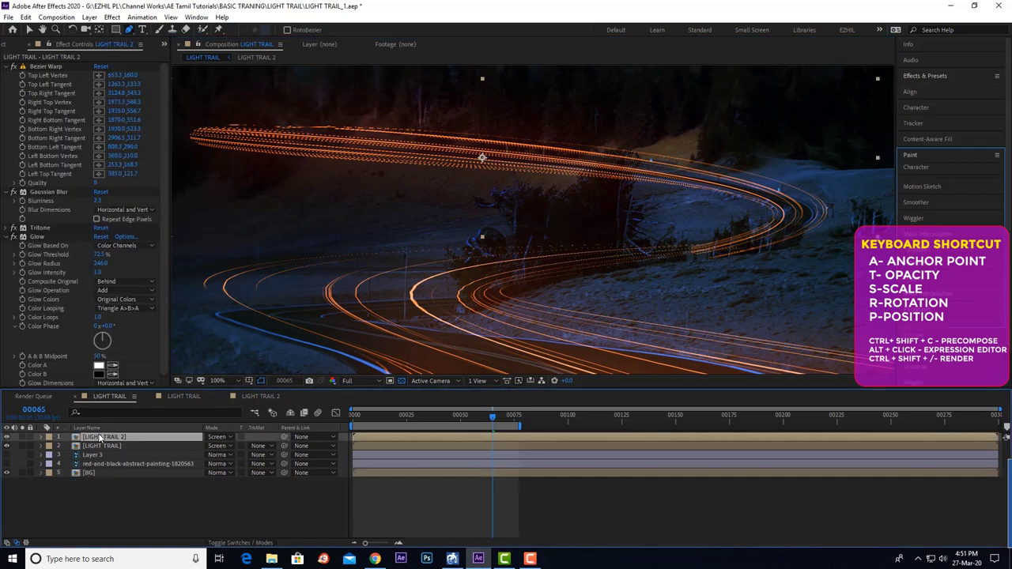
left_click(98, 472)
key("ctrl+d")
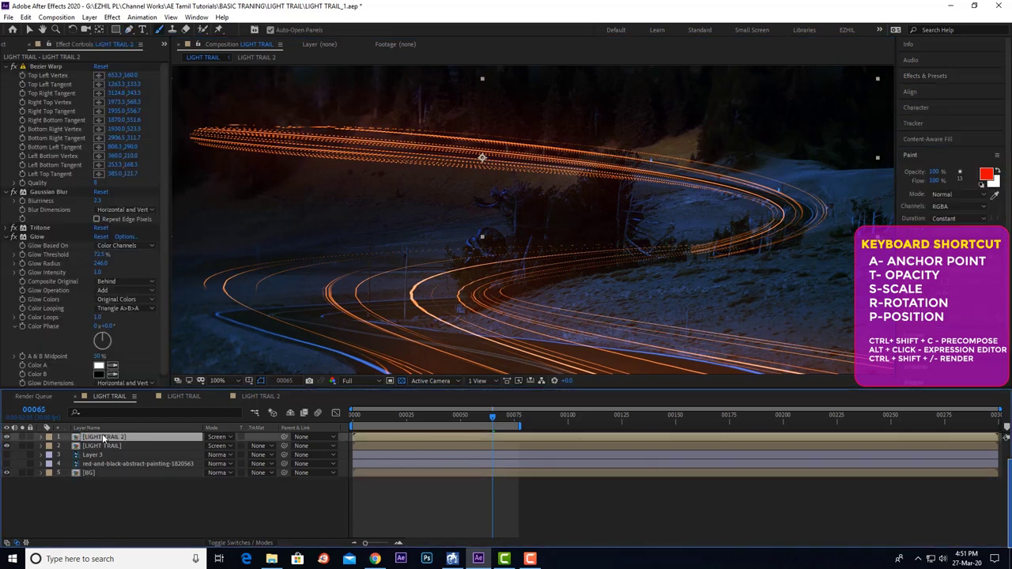
key("ctrl+shift+bracketright")
Apply Luma Key from Effects & Presets to the BG copy.
scroll(487, 280, "up", 2)
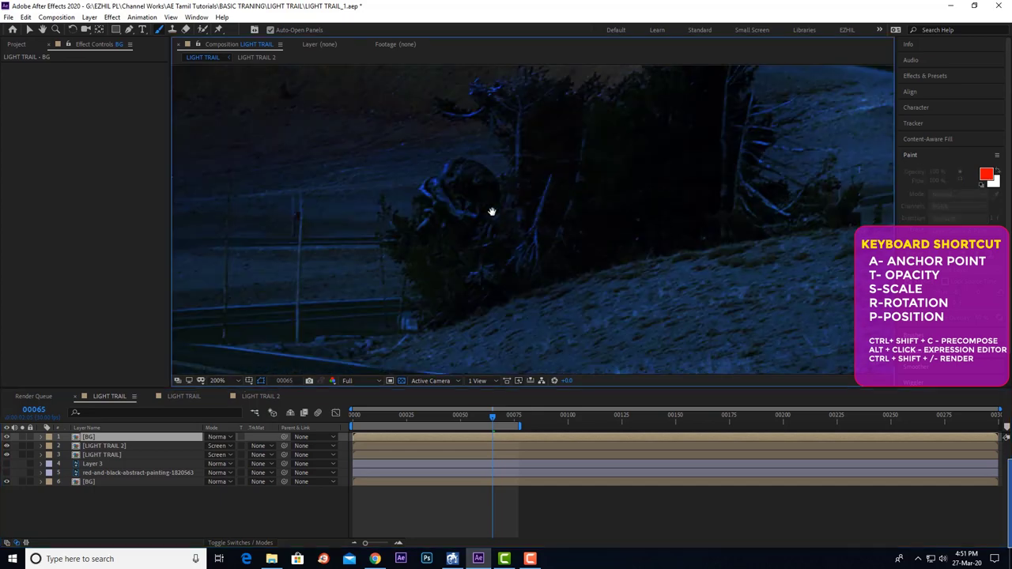
left_click(925, 76)
type("luma")
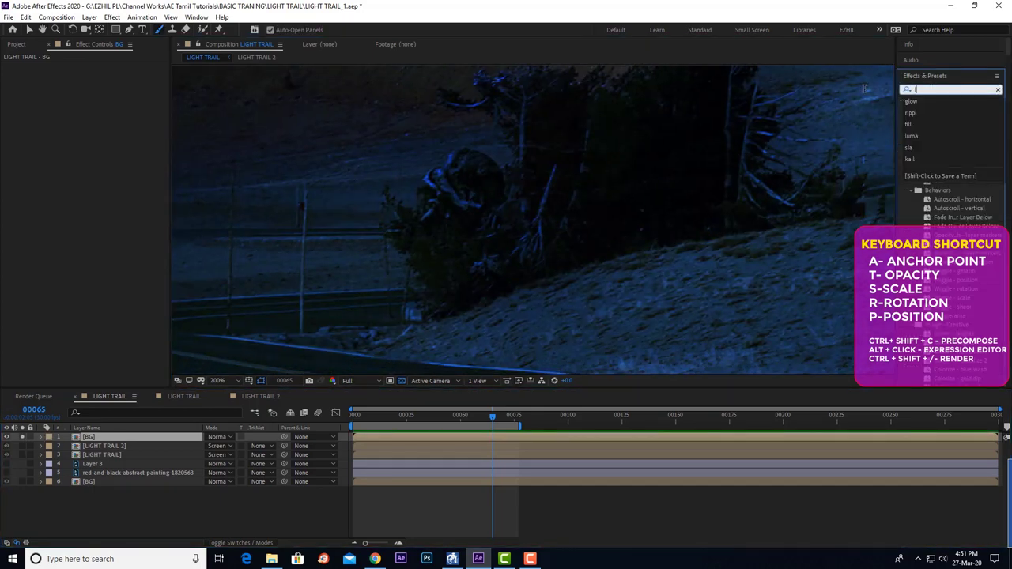
left_click_drag(937, 109, 340, 437)
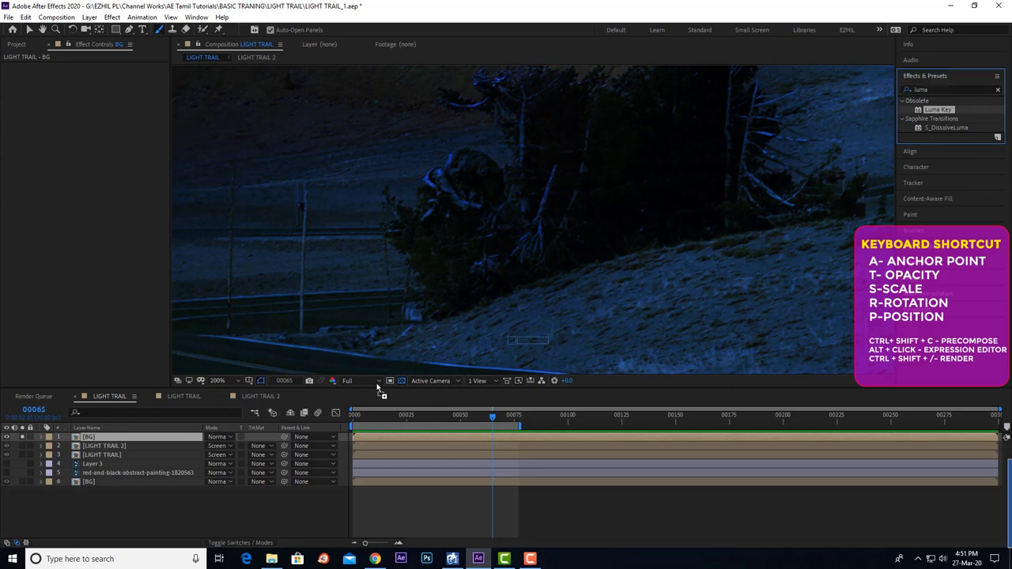
Set the BG copy's Luma Key to key out brighter areas with Threshold 11.
key("v")
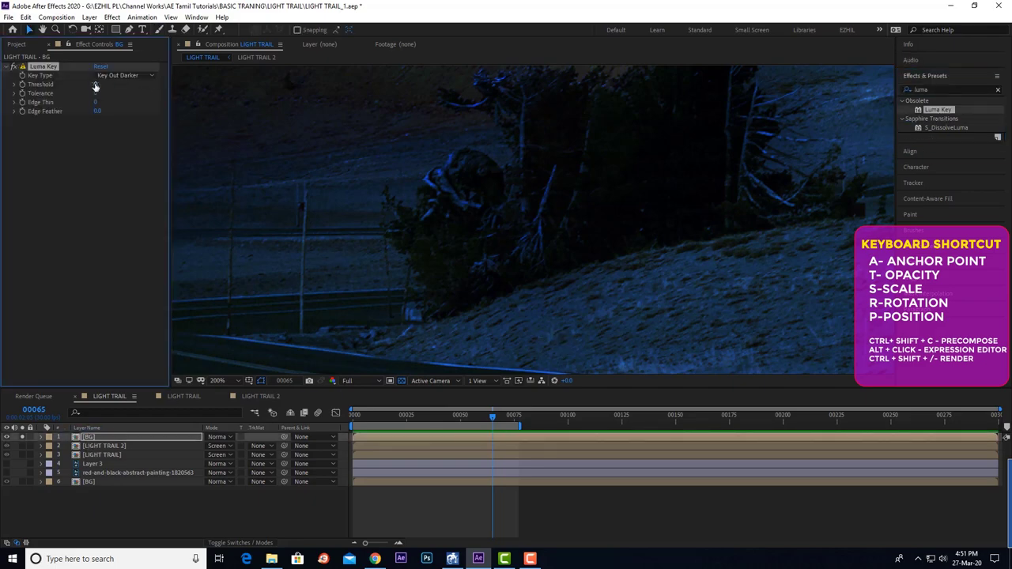
left_click_drag(95, 86, 112, 85)
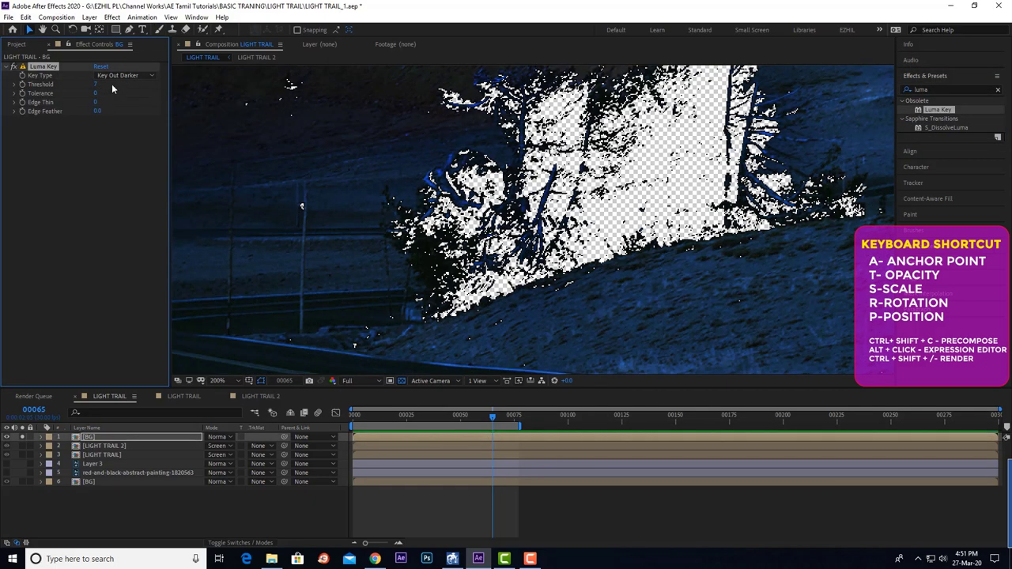
left_click(123, 75)
left_click(122, 93)
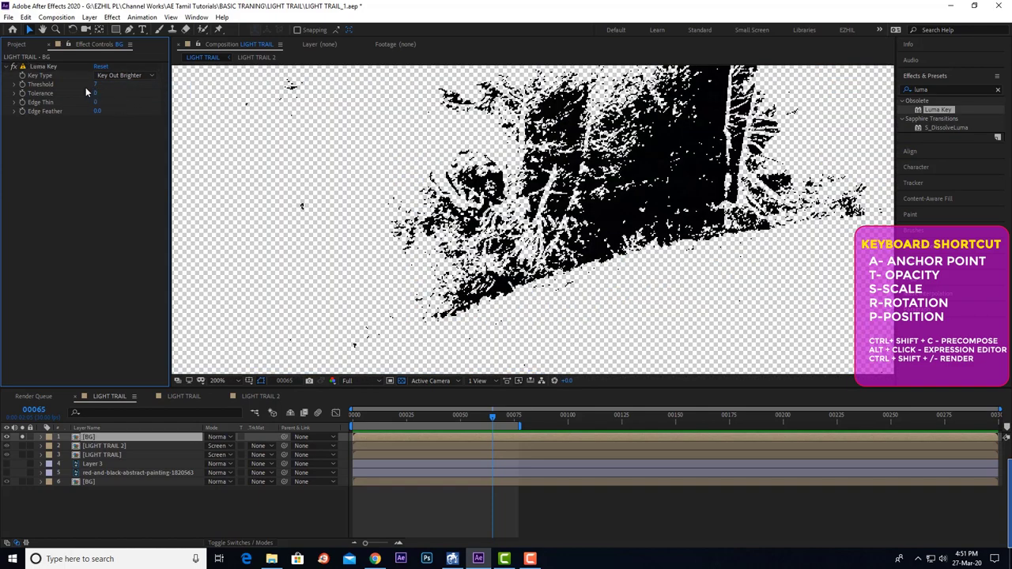
left_click_drag(95, 83, 100, 84)
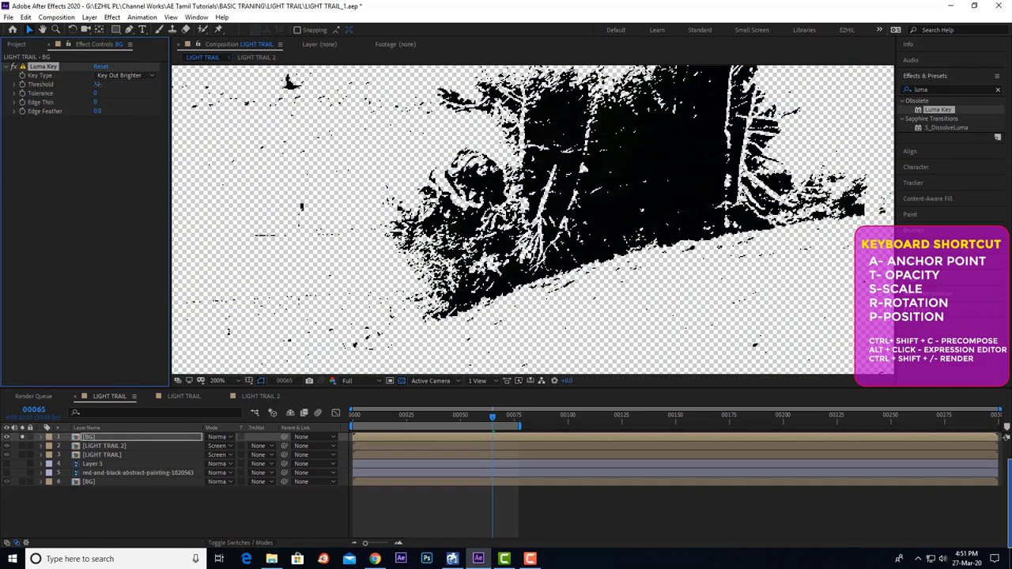
key("comma")
key("comma")
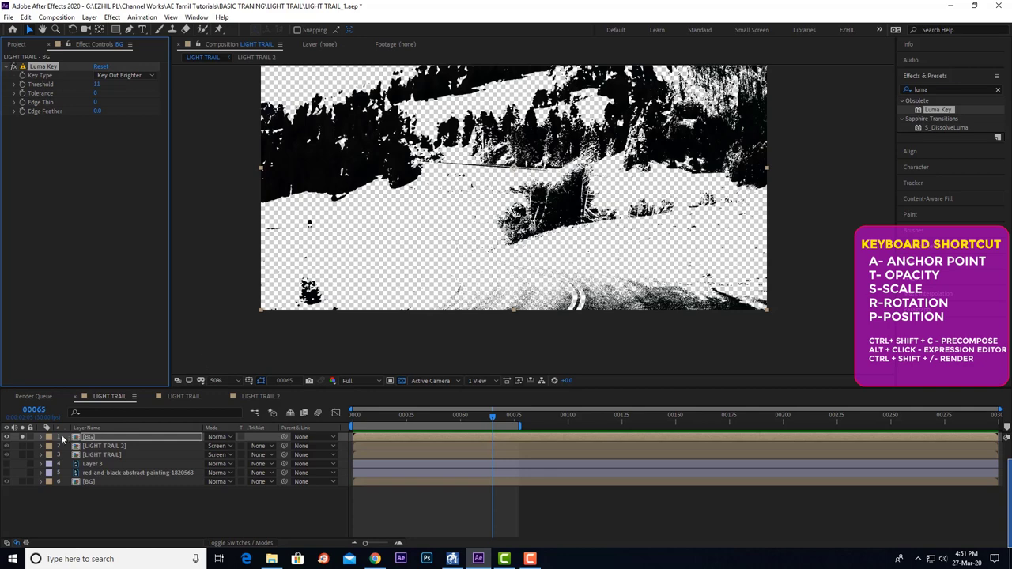
left_click(22, 437)
Feather the Luma Key edges to 1.3 and toggle the BG copy to compare the composite.
key("period")
key("period")
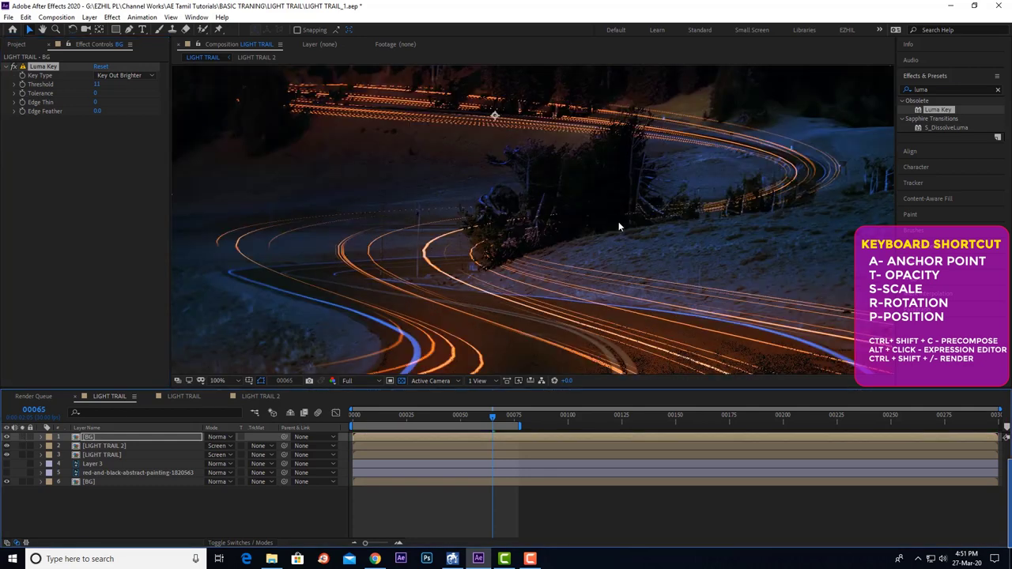
left_click_drag(97, 110, 99, 111)
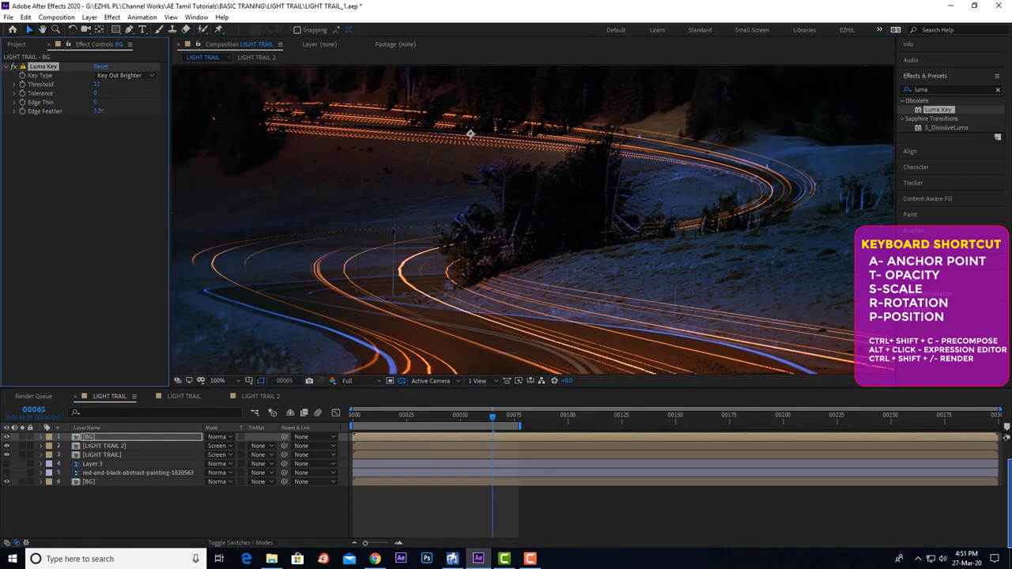
key("comma")
key("comma")
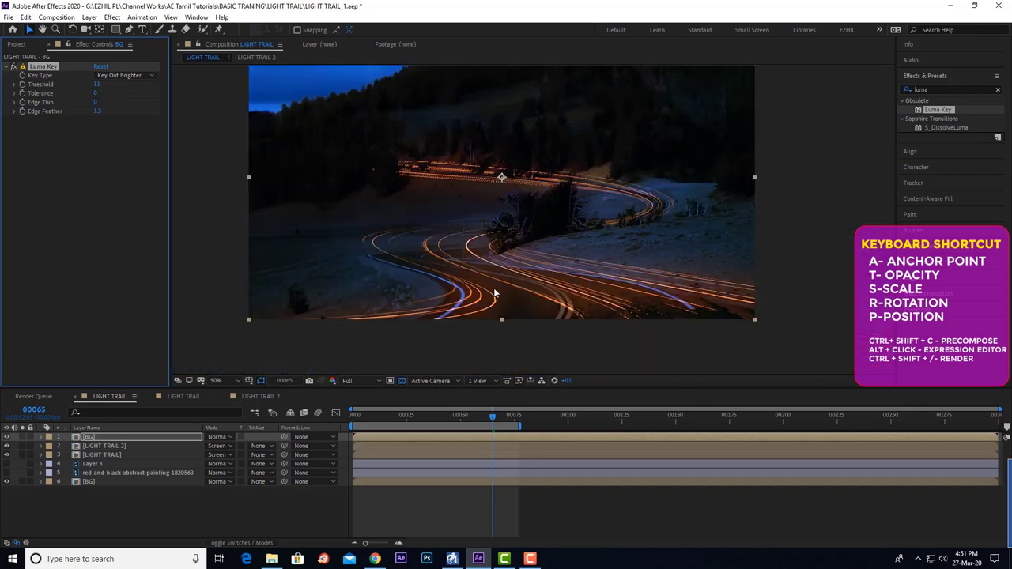
key("period")
key("period")
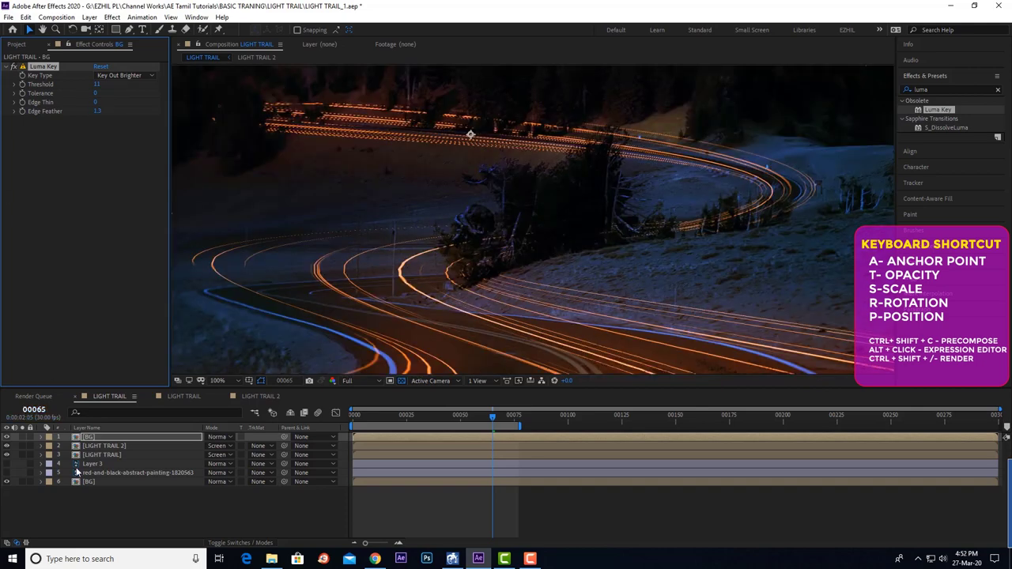
left_click(6, 437)
left_click(7, 438)
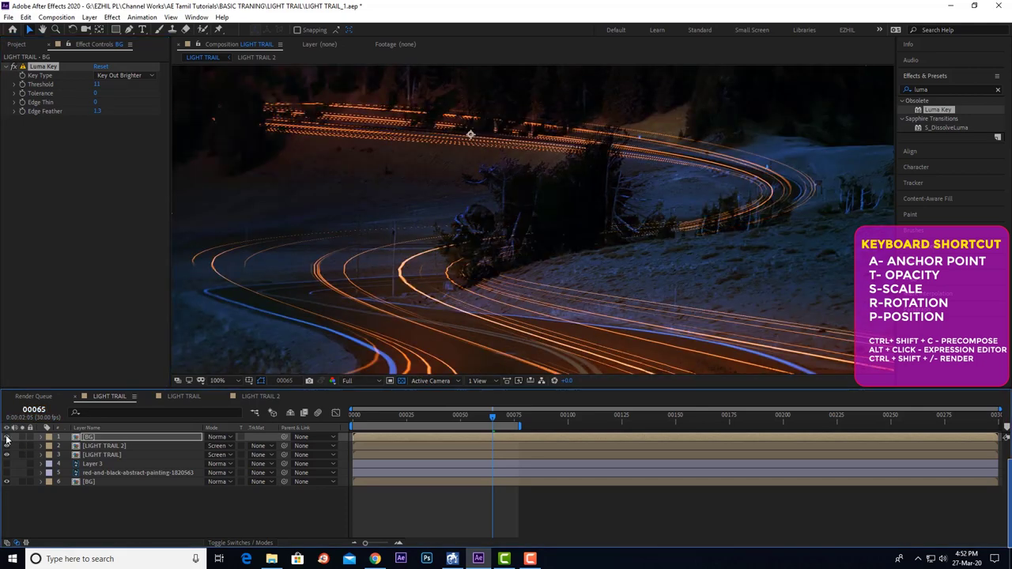
key("comma")
key("comma")
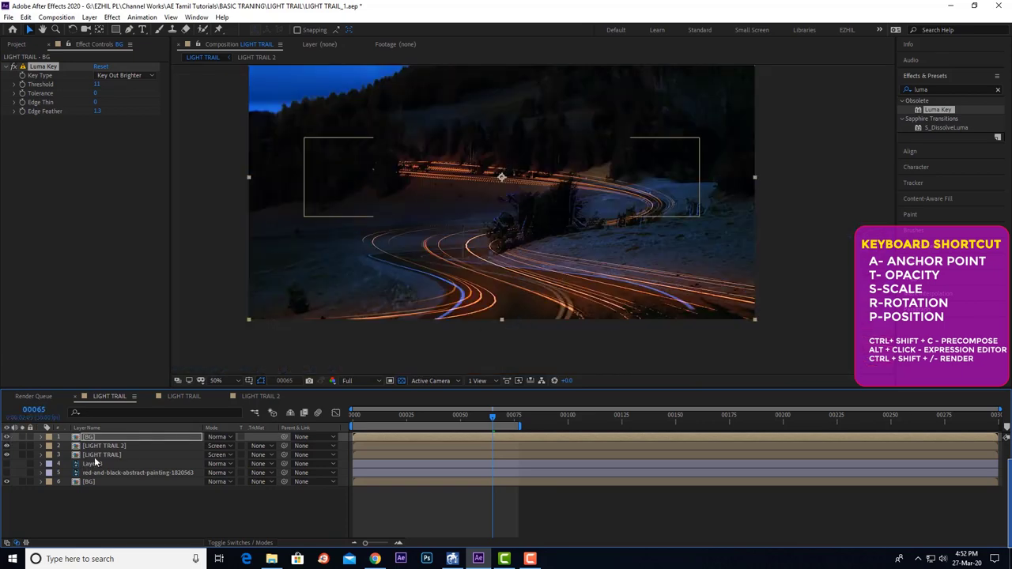
Pull a LIGHT TRAIL Bezier Warp point so the trail bends further along the road.
left_click(96, 455)
left_click(44, 68)
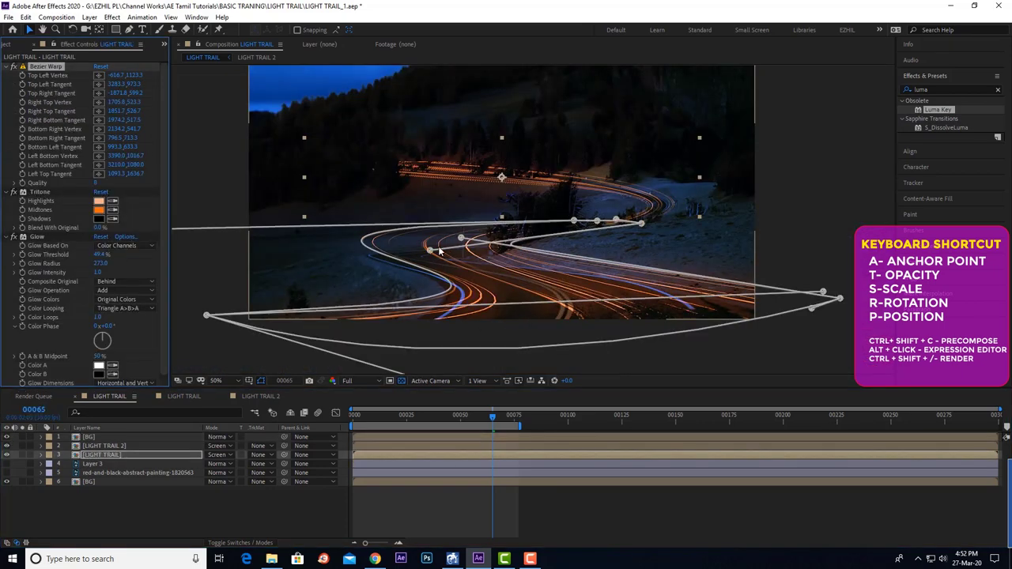
left_click_drag(429, 251, 342, 262)
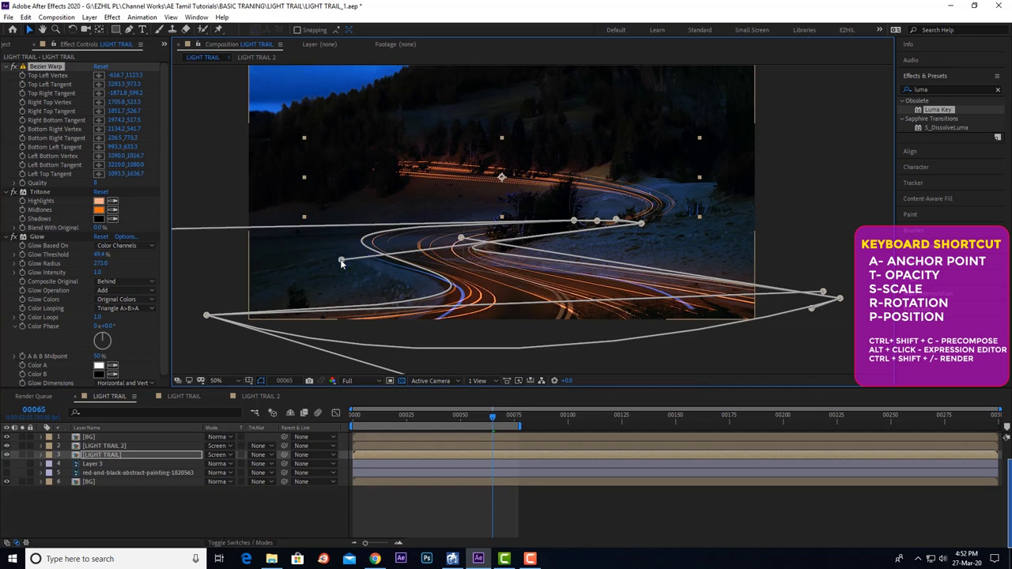
left_click(708, 519)
key("slash")
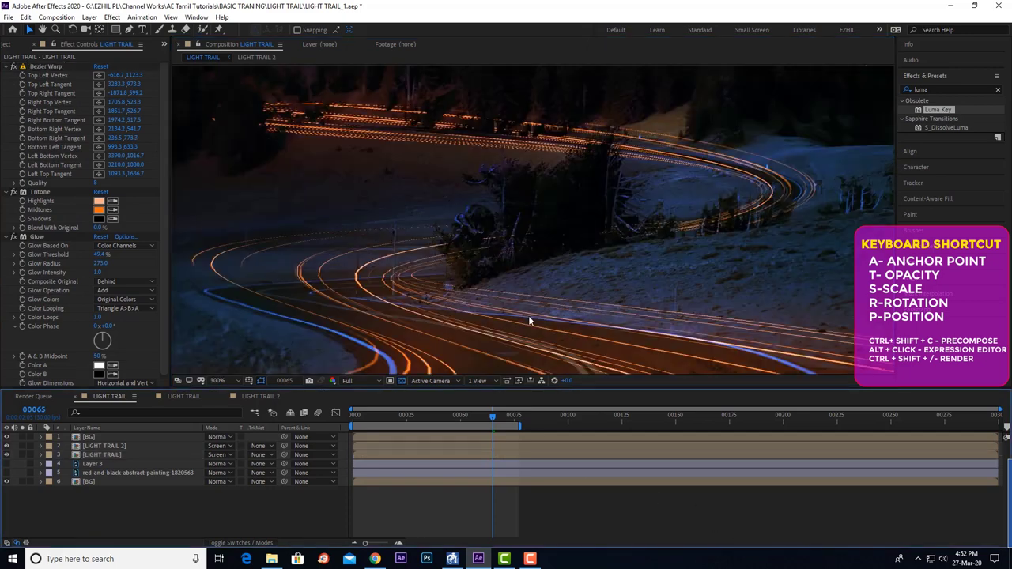
scroll(564, 292, "up", 5)
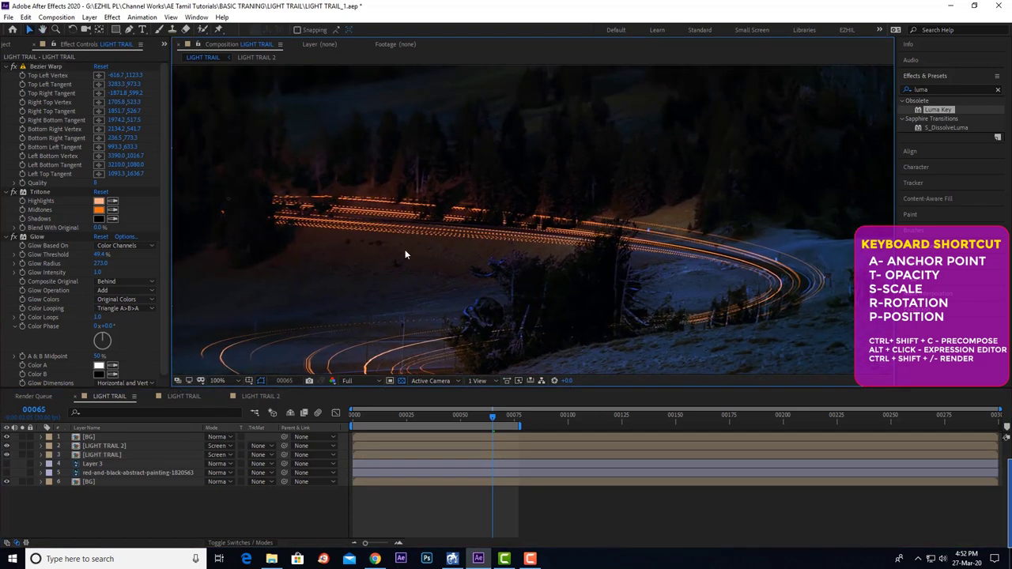
scroll(434, 241, "up", 2)
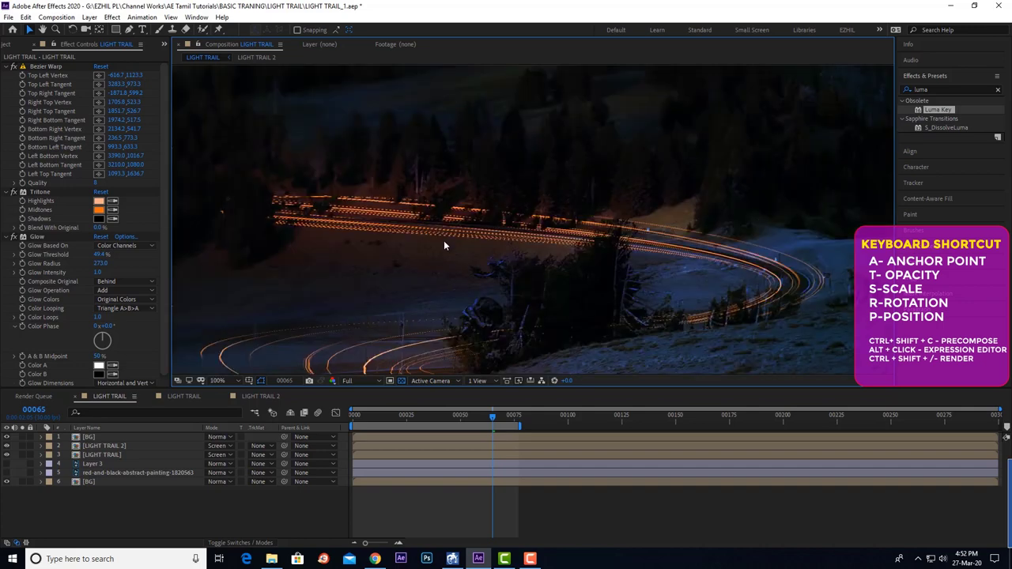
left_click(93, 441)
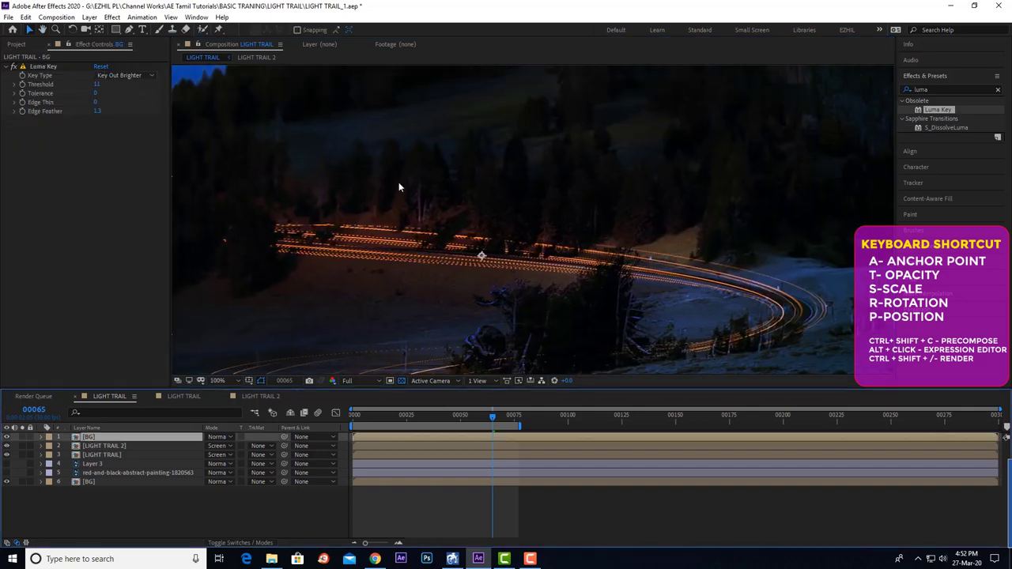
left_click(23, 438)
Begin a Pen mask on the BG copy, placing points along the upper light trail.
left_click(23, 438)
left_click(129, 28)
left_click(242, 171)
left_click(299, 227)
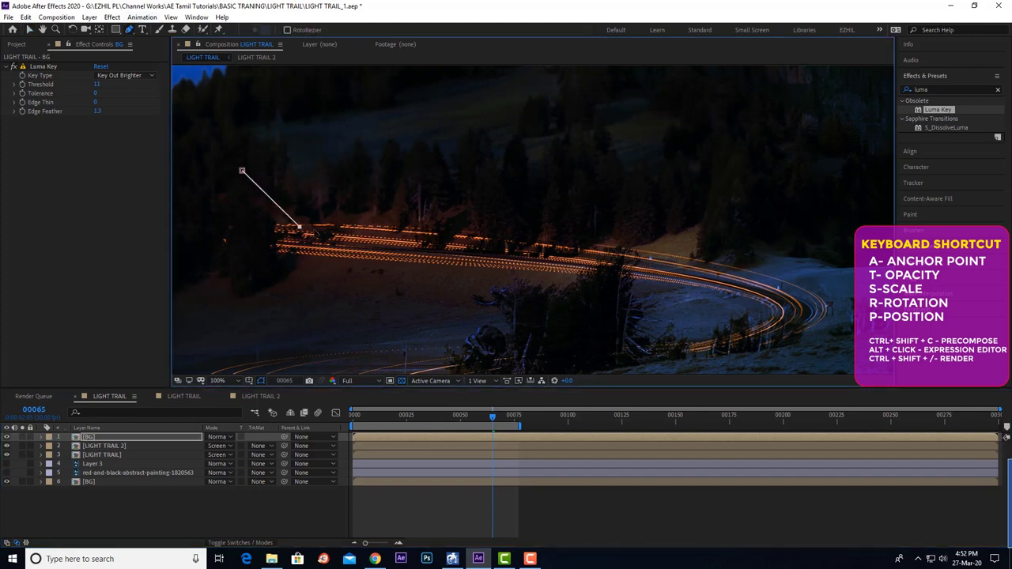
left_click(325, 238)
left_click(397, 249)
left_click(475, 246)
left_click(451, 262)
left_click(507, 267)
left_click(548, 263)
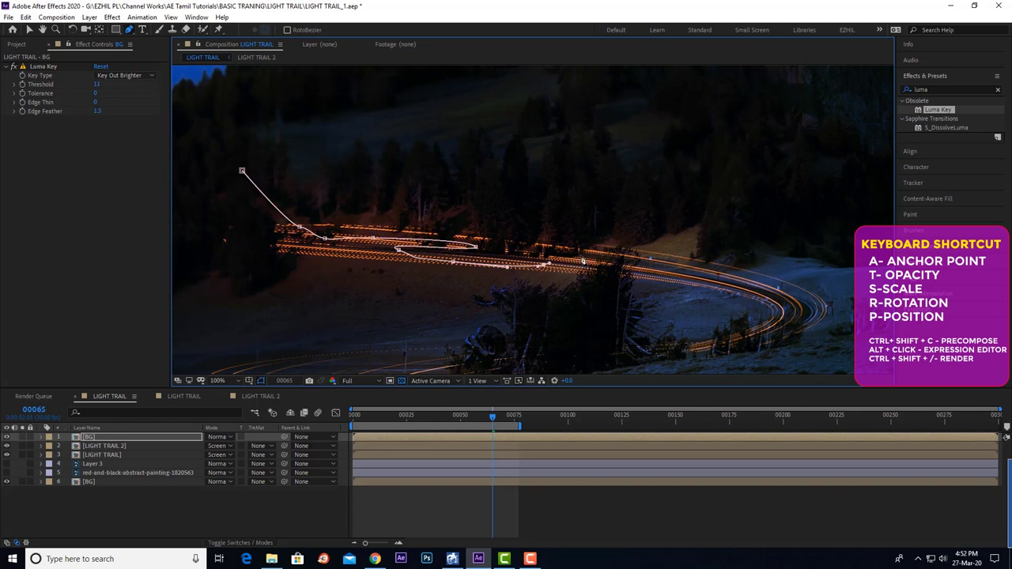
Extend the mask up around the treetops and close it at its starting point.
left_click(654, 242)
left_click(695, 147)
left_click(530, 101)
left_click(285, 87)
left_click(242, 171)
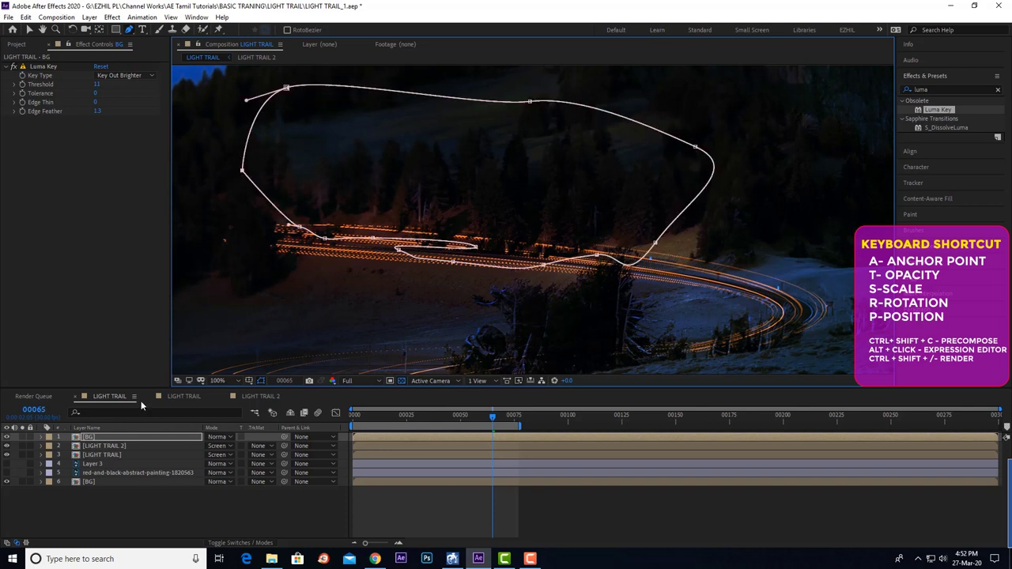
Expand the BG copy's Masks and set Mask 1 to Inverted.
left_click(41, 436)
left_click(50, 446)
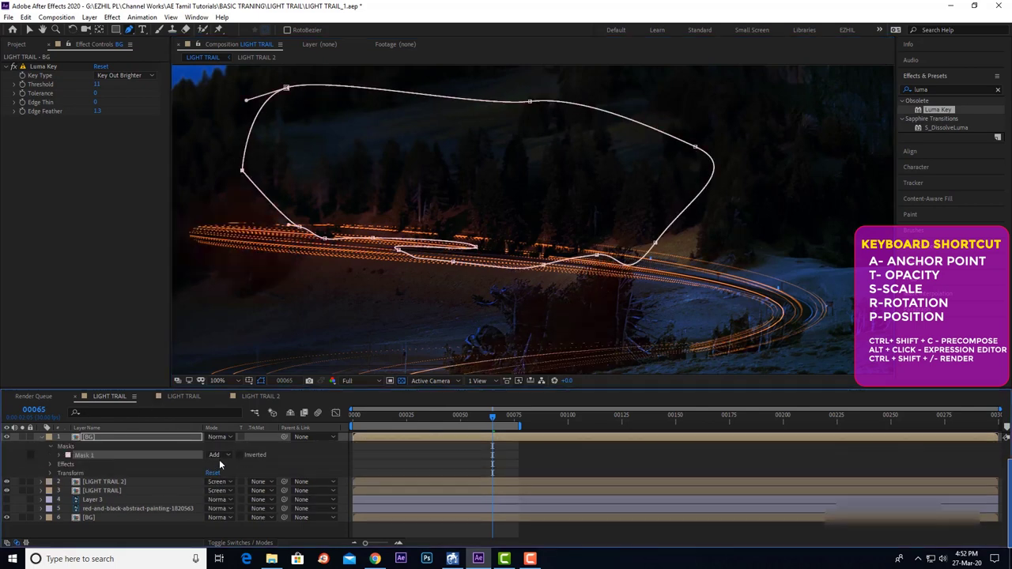
left_click(239, 455)
scroll(463, 306, "down", 2)
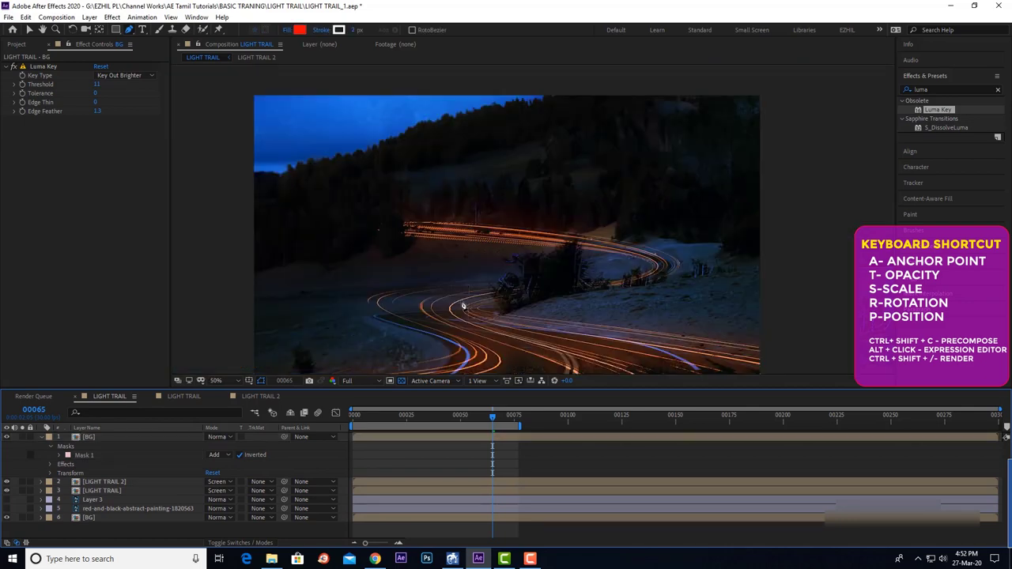
scroll(463, 306, "up", 2)
left_click(84, 455)
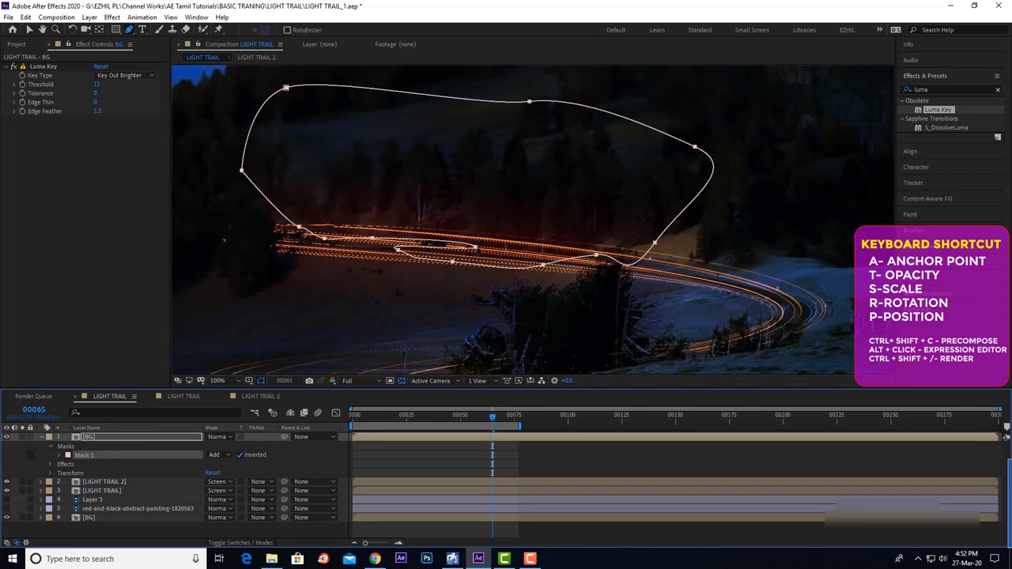
Pull two Mask 1 vertices down to refine the tree outline, then check the masking.
left_click(27, 29)
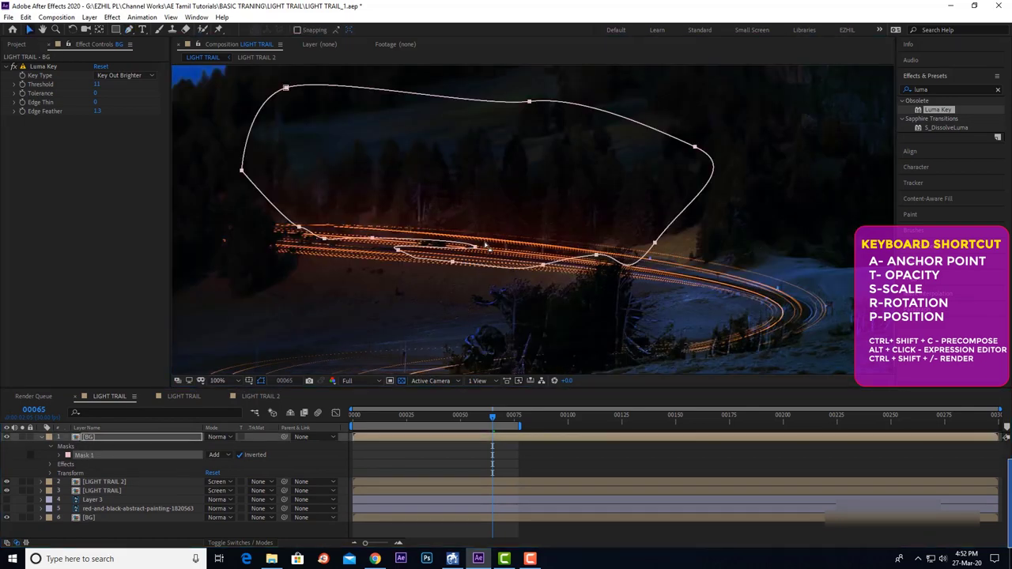
mouse_move(474, 246)
left_mouse_down()
mouse_move(359, 271)
mouse_move(395, 294)
left_mouse_up()
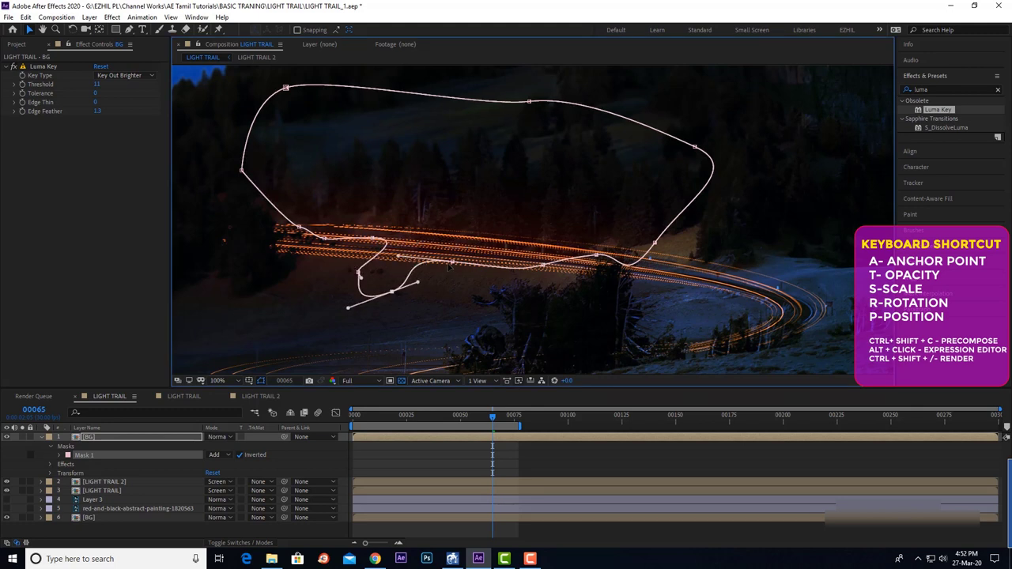
left_click_drag(449, 266, 450, 283)
left_click(562, 457)
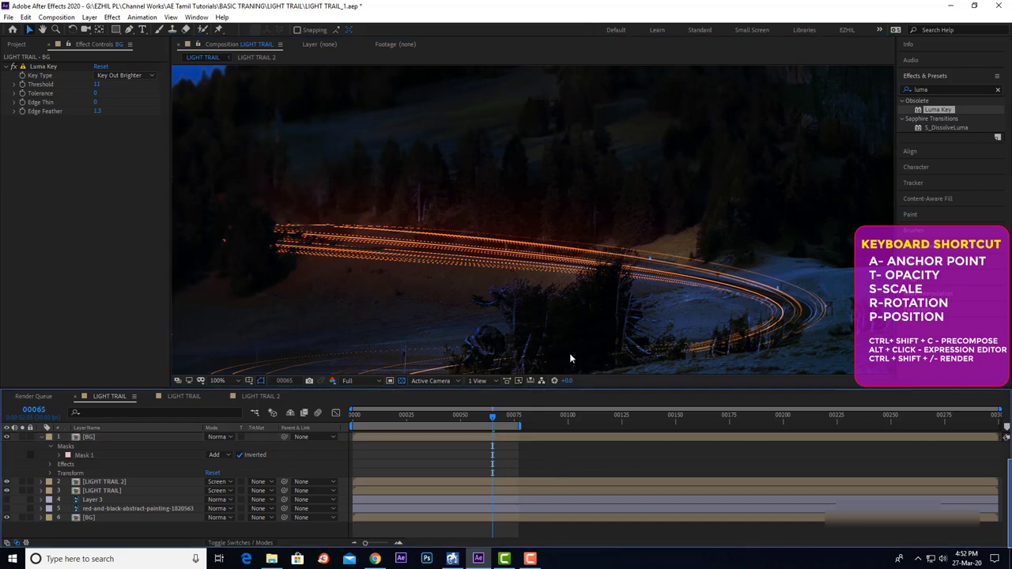
scroll(545, 279, "down", 2)
Drag LIGHT TRAIL 2's Bezier Warp handles to bend the upper trail and tilt its left end down.
left_click(104, 482)
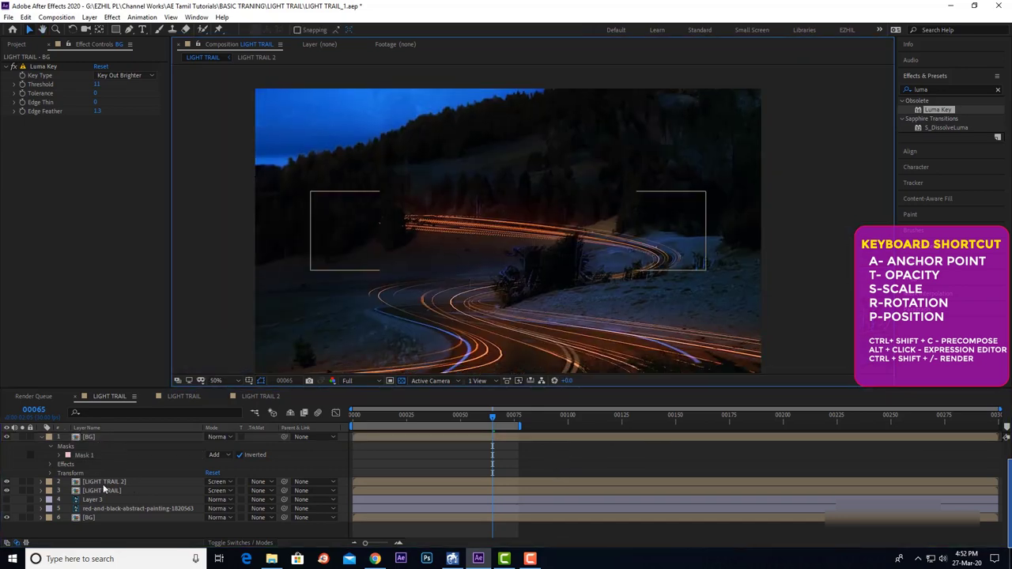
left_click(45, 66)
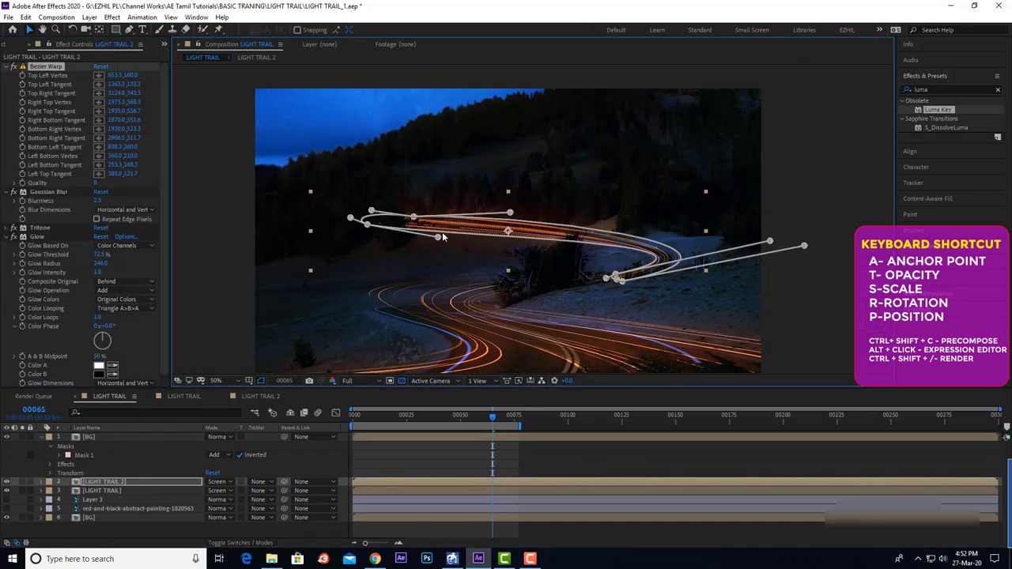
left_click_drag(440, 237, 454, 228)
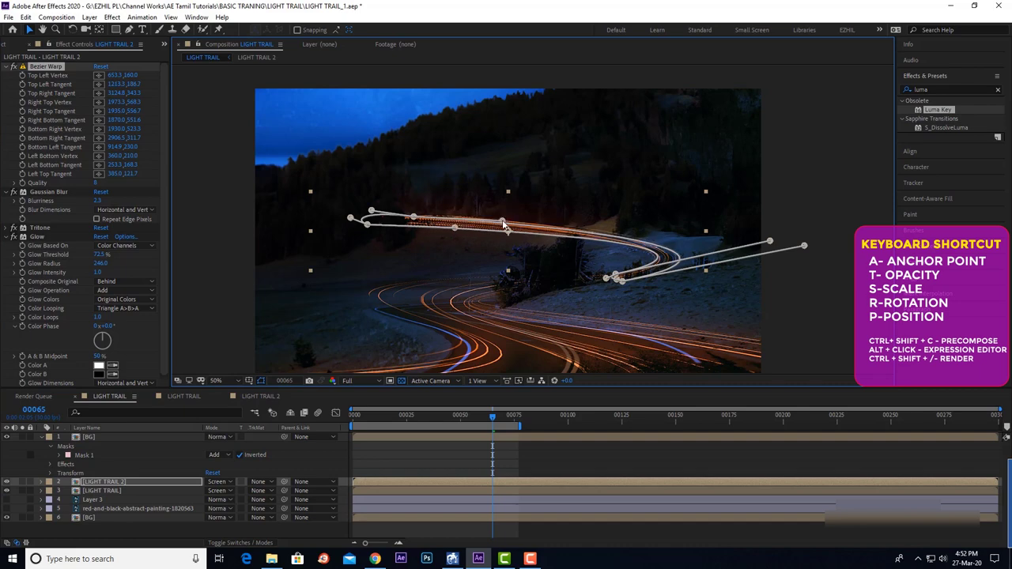
left_click_drag(510, 214, 491, 234)
left_click(505, 362)
key("period")
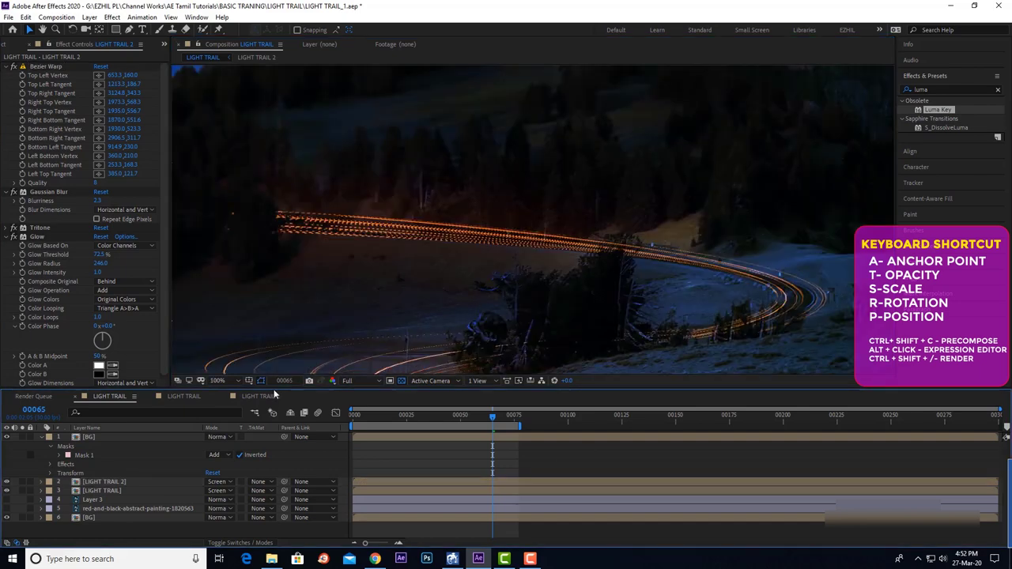
Fine-tune LIGHT TRAIL 2's warp vertex and tangents so the trail's left tip angles along the far road.
left_click(91, 439)
left_click(102, 481)
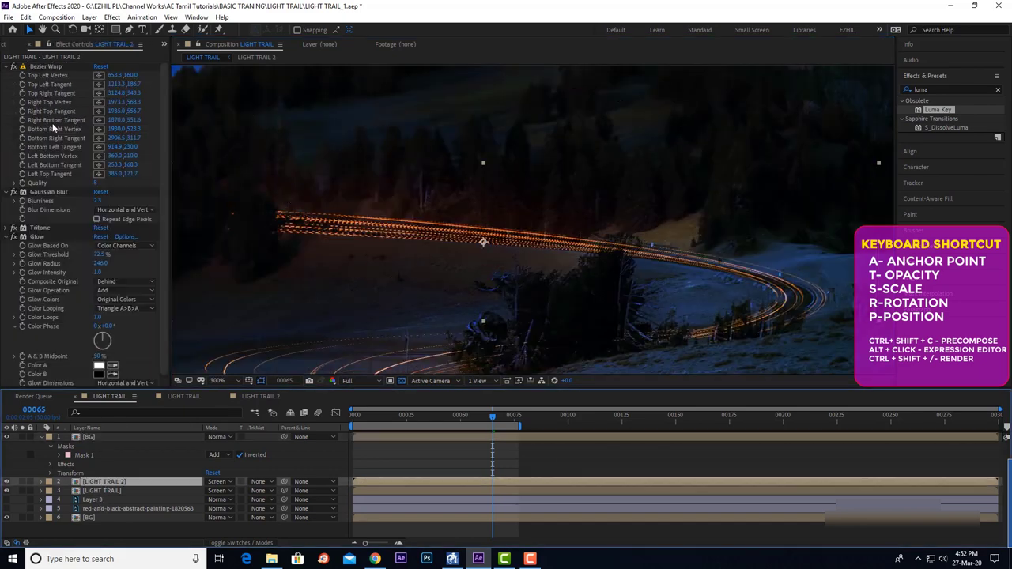
left_click(46, 66)
left_click_drag(377, 235, 378, 231)
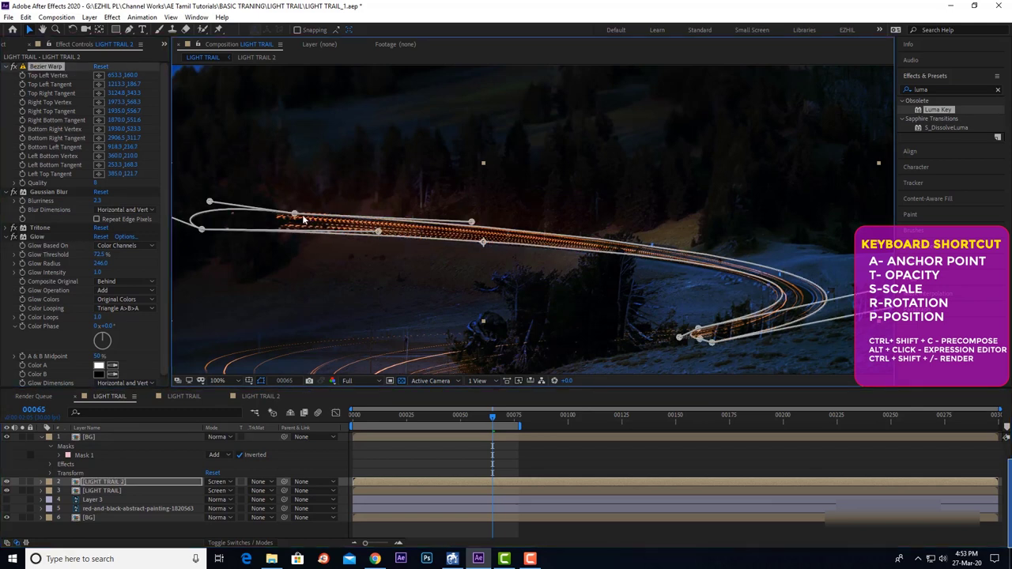
left_click_drag(288, 221, 286, 220)
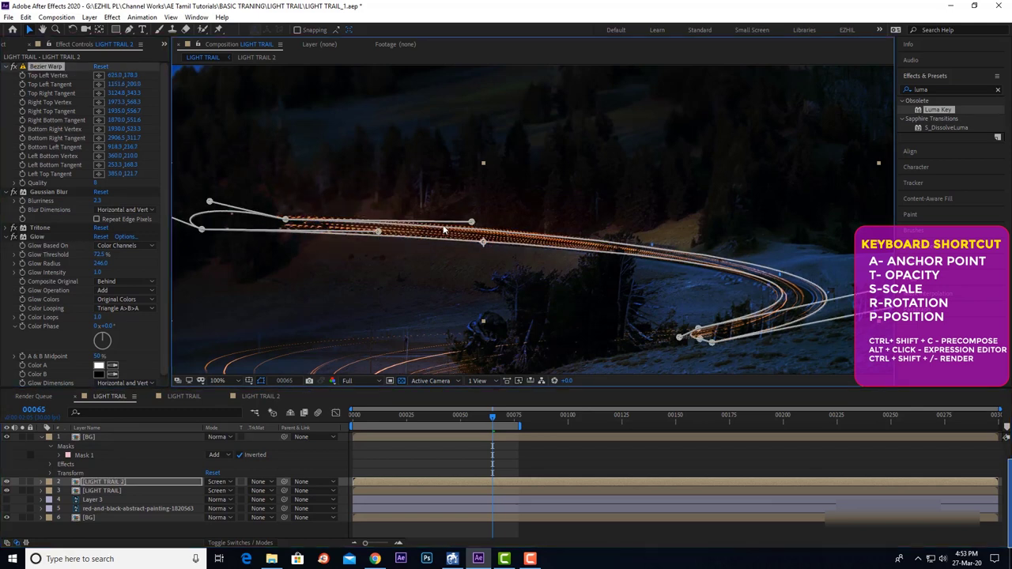
left_click_drag(443, 230, 452, 227)
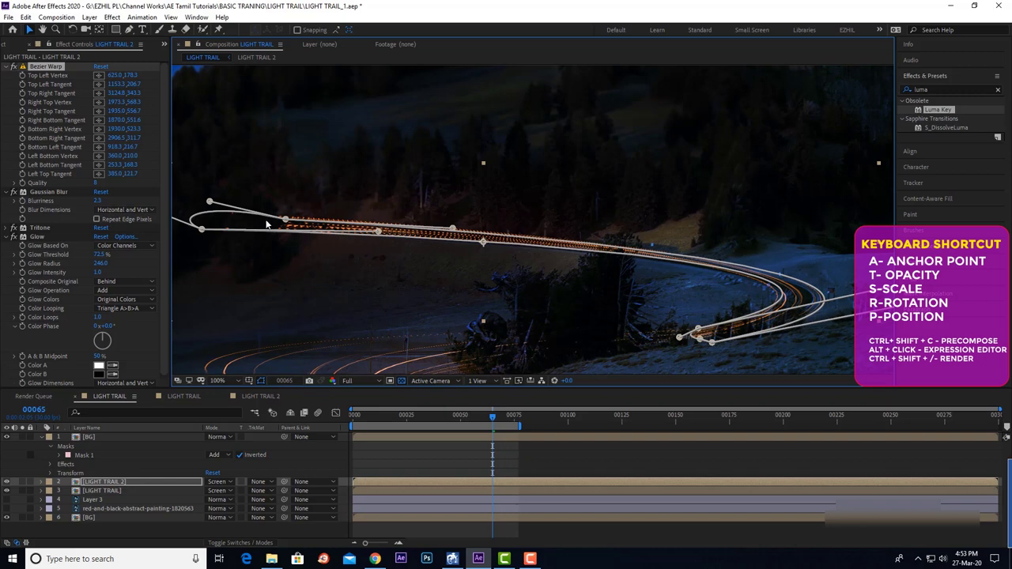
left_click_drag(285, 226, 283, 228)
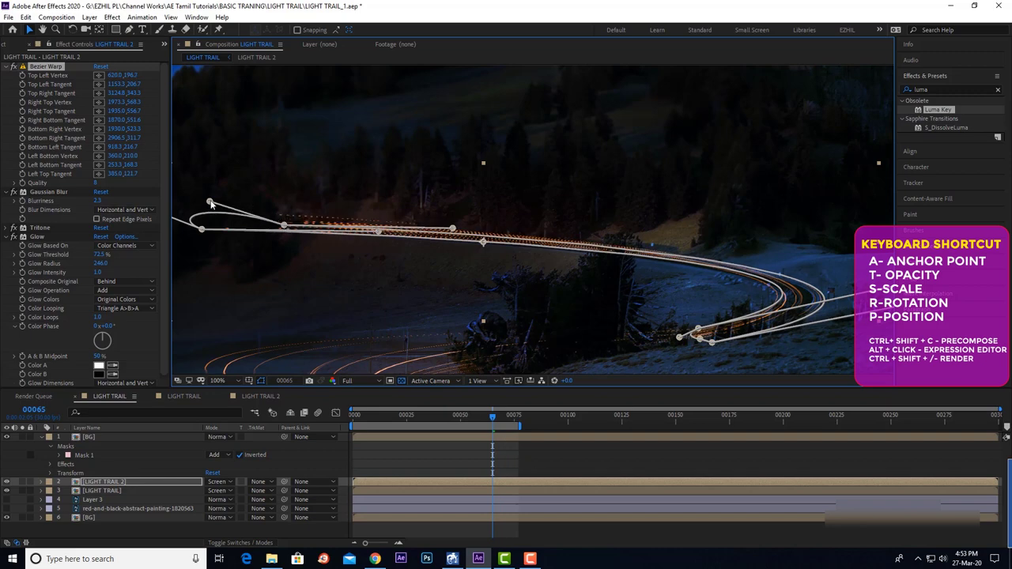
left_click_drag(210, 203, 207, 213)
Deselect the layer and play a preview of the composition.
left_click(540, 457)
scroll(500, 314, "down", 2)
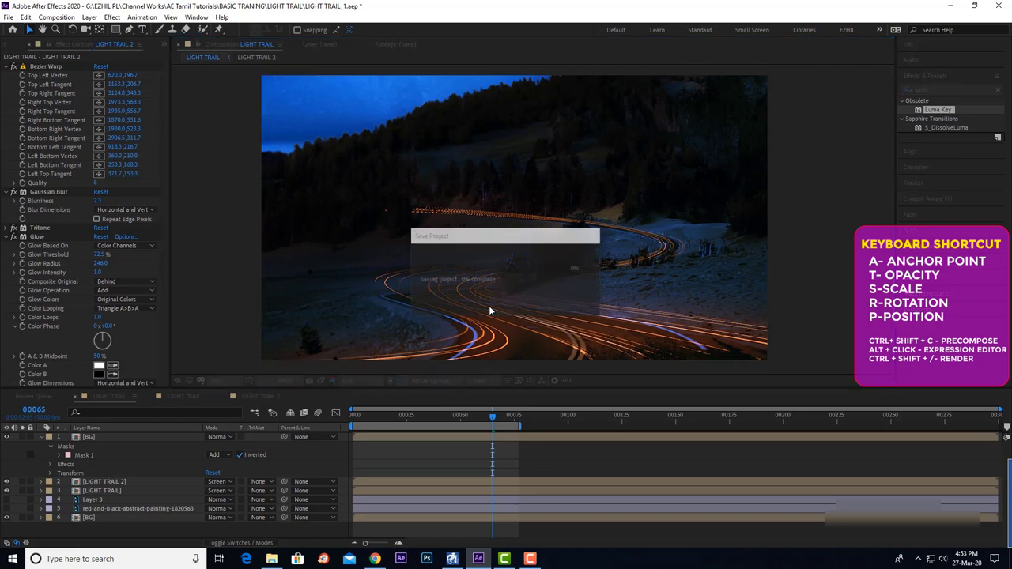
key("space")
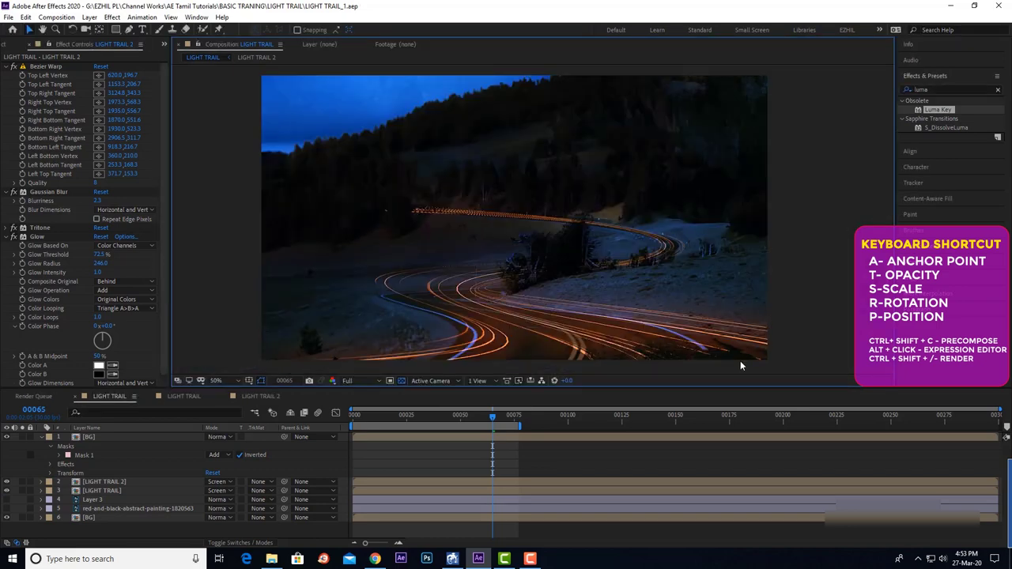
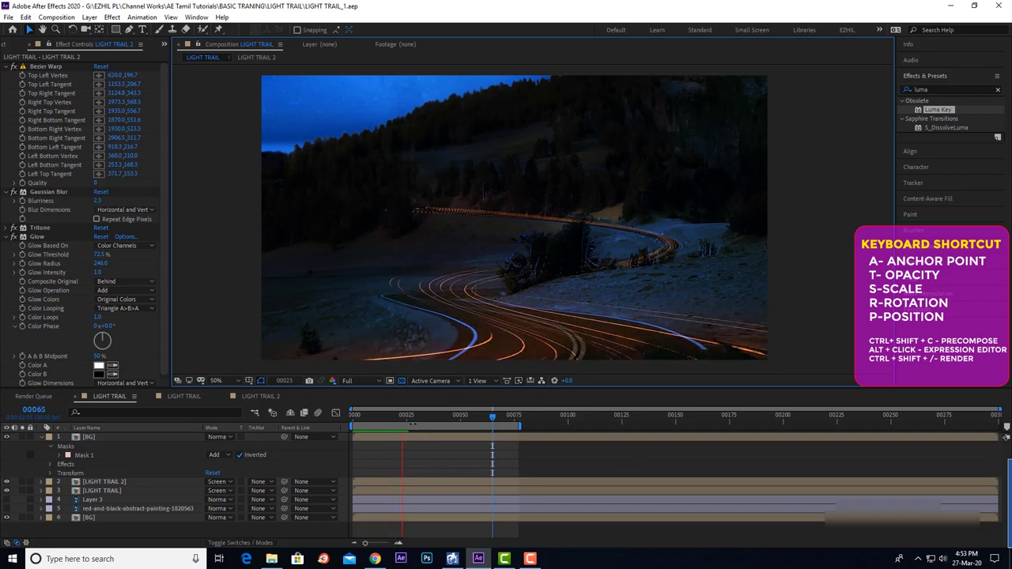
Draw a closed second mask on the BG layer around the lower road trails.
left_click(99, 436)
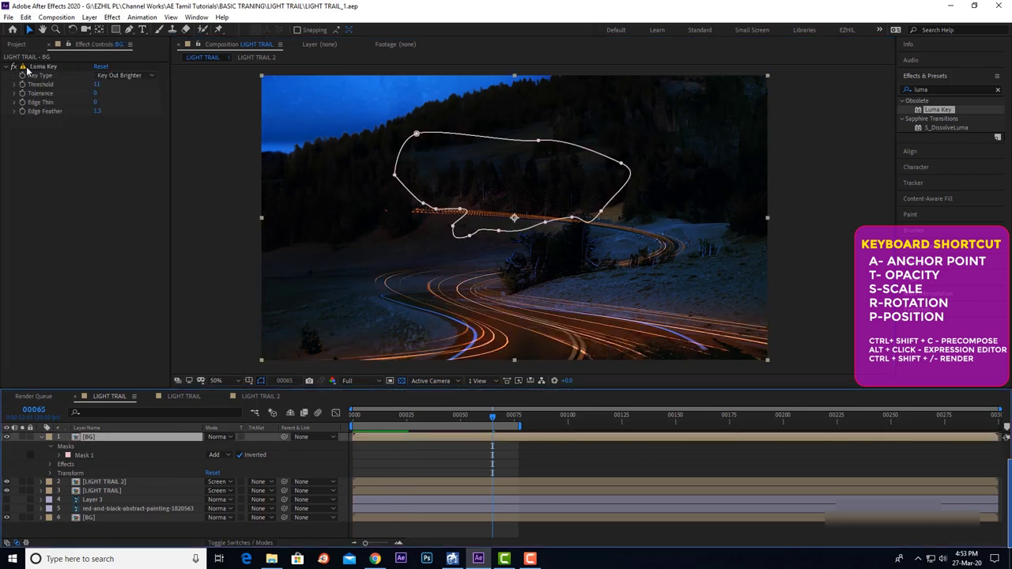
left_click(43, 67)
left_click(129, 29)
left_click_drag(518, 332, 493, 278)
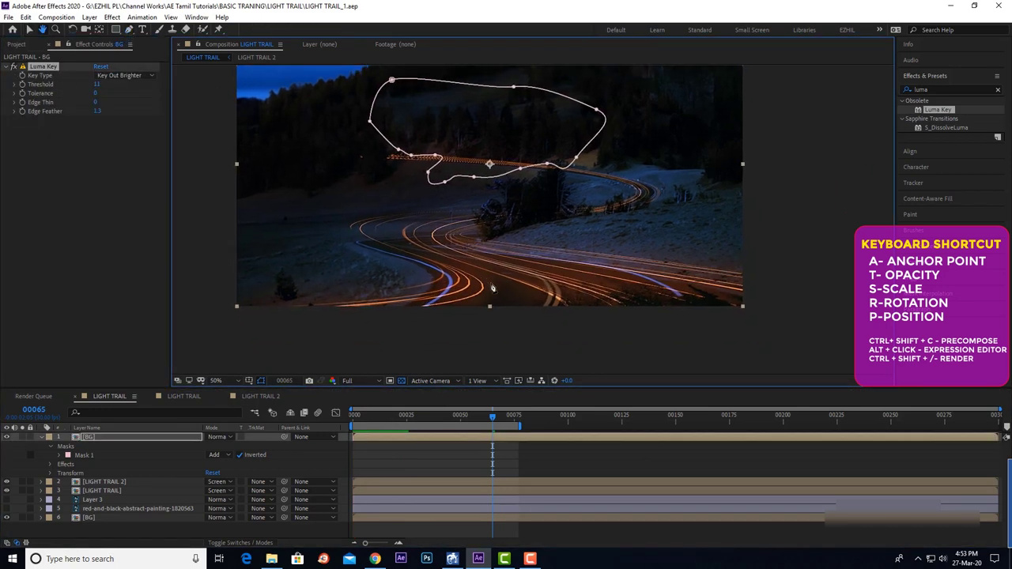
left_click(358, 351)
left_click(248, 329)
left_click(215, 274)
left_click(303, 250)
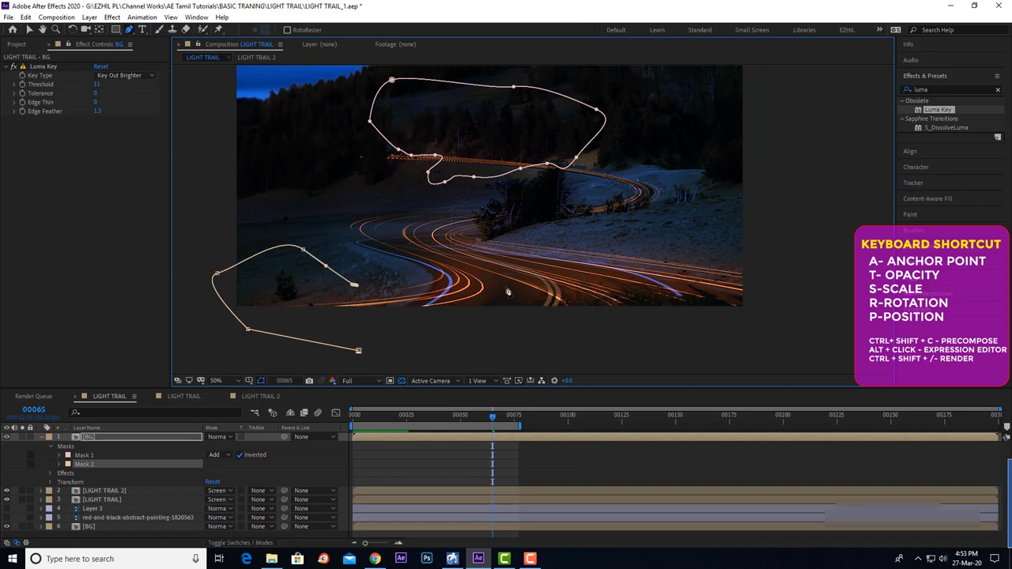
left_click(503, 286)
left_click(751, 227)
left_click(766, 355)
left_click(686, 371)
left_click(358, 350)
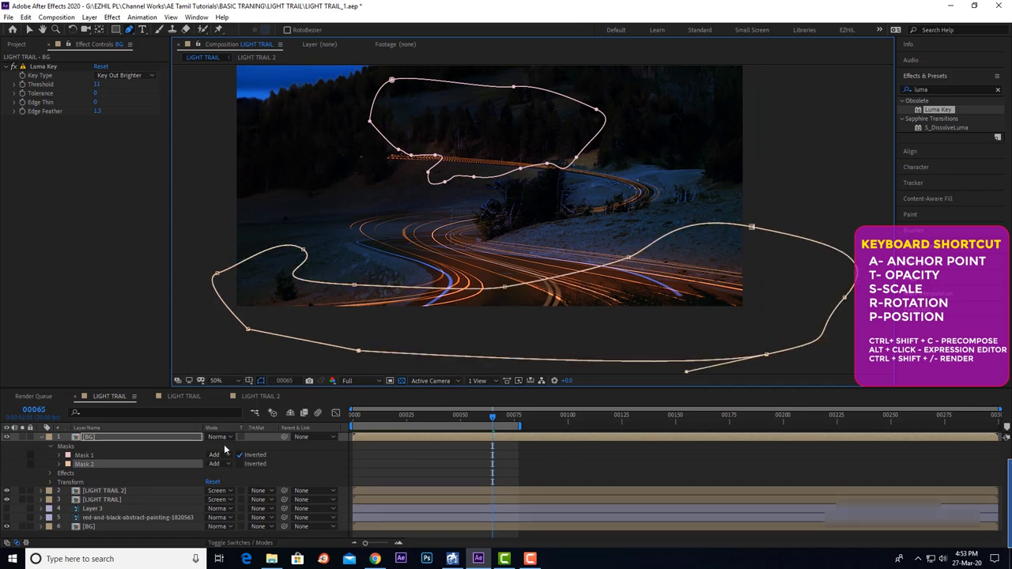
Set Mask 2's mode to Subtract and collapse the BG layer's properties.
left_click(214, 464)
left_click(234, 406)
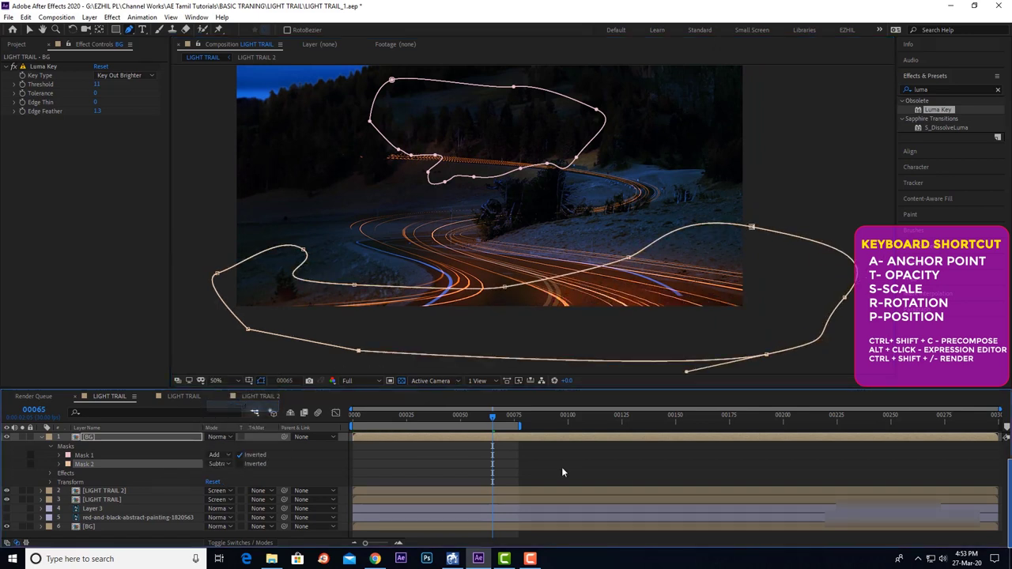
left_click_drag(446, 341, 481, 341)
key("g")
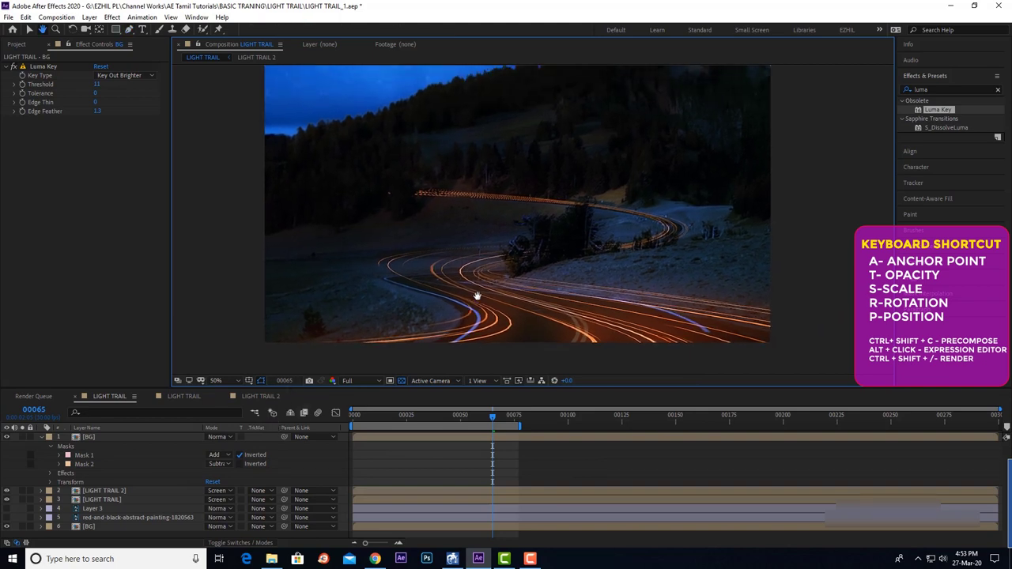
scroll(414, 293, "up", 1)
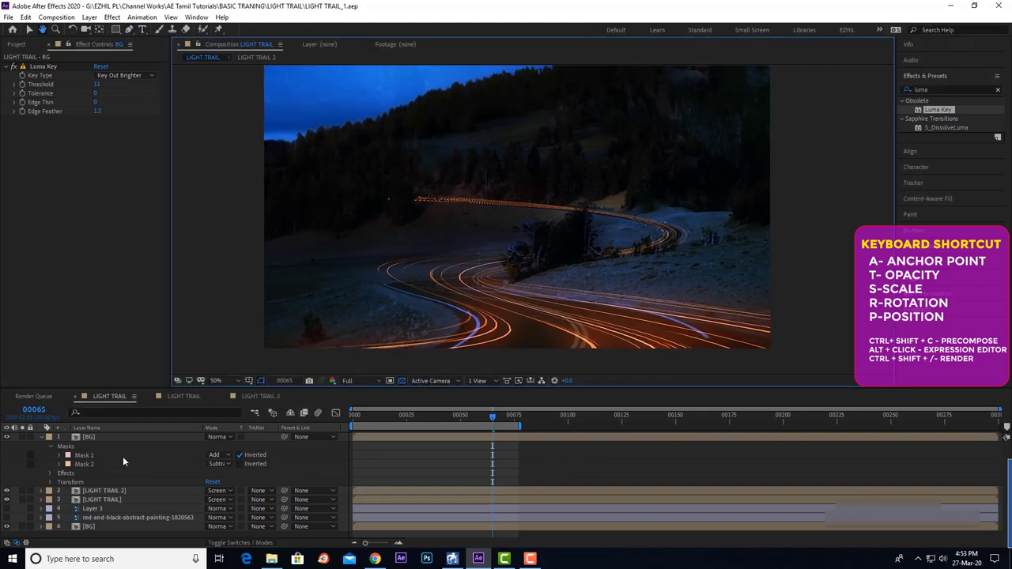
left_click(50, 437)
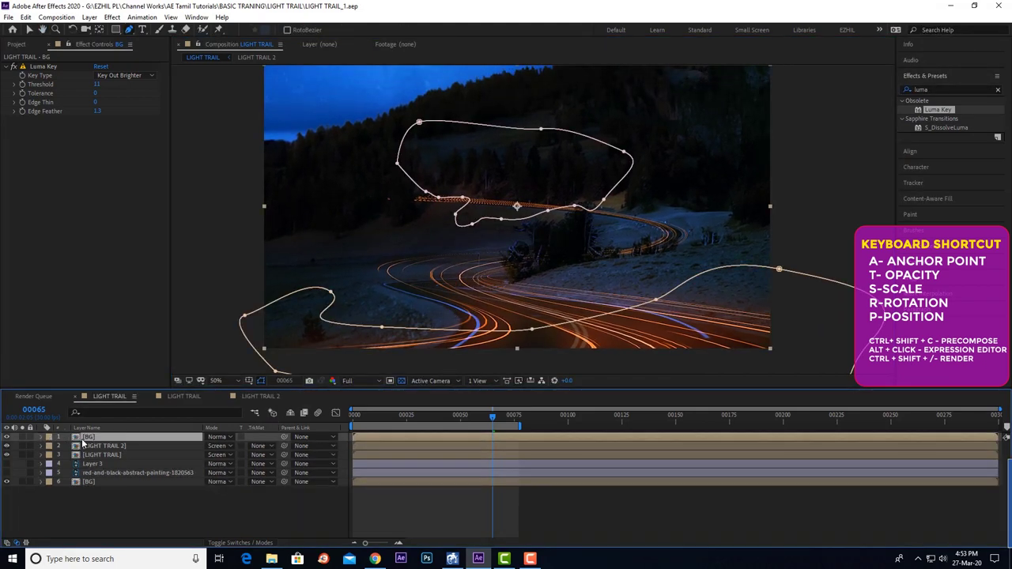
Add a new adjustment layer with S_RackDefocus, found by searching 'rack', and Defocus Width 0.
key("ctrl+alt+y")
double_click(946, 89)
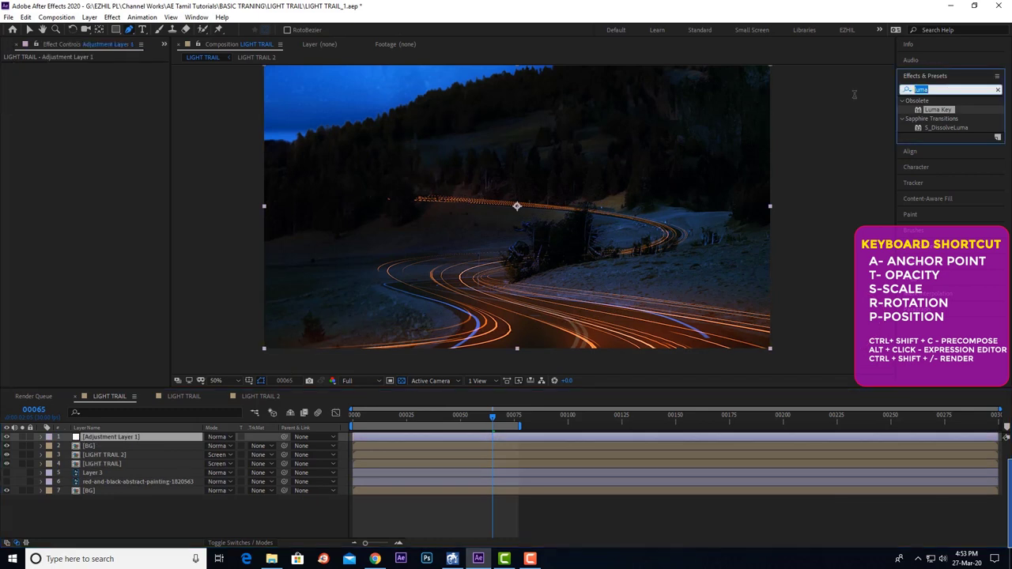
type("rack")
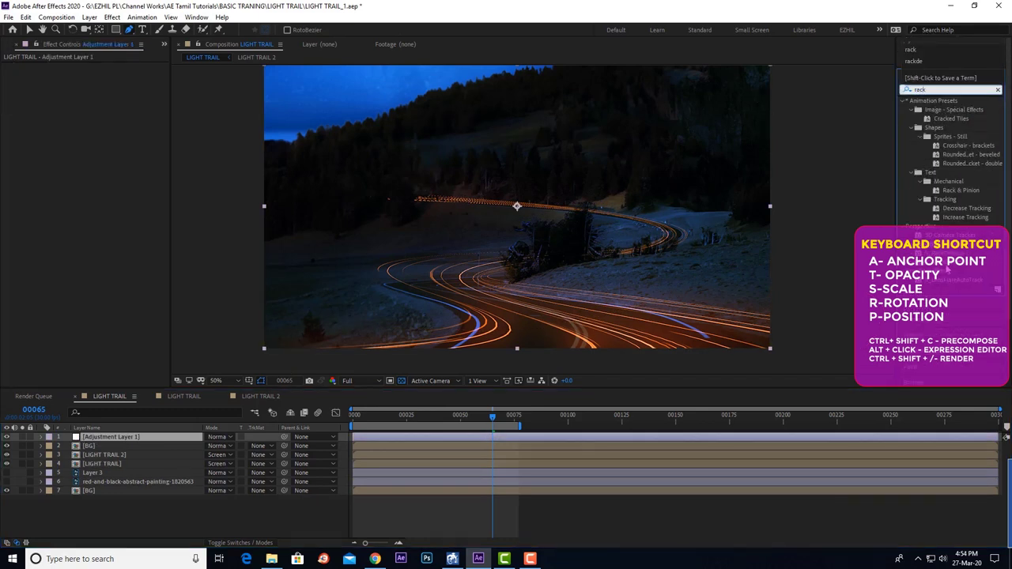
left_click_drag(119, 437, 120, 440)
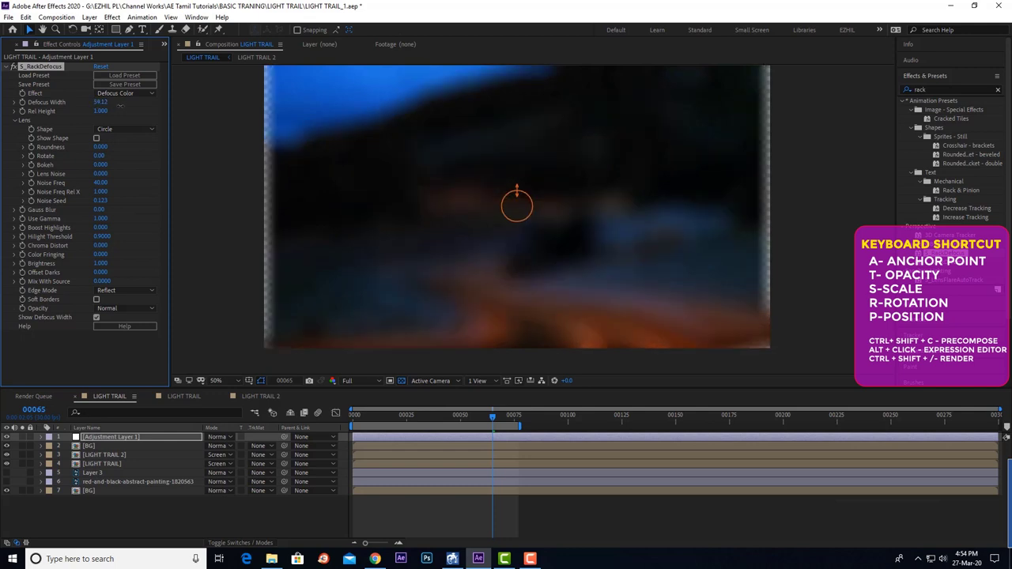
mouse_move(100, 103)
left_mouse_down()
mouse_move(94, 111)
mouse_move(104, 102)
left_mouse_up()
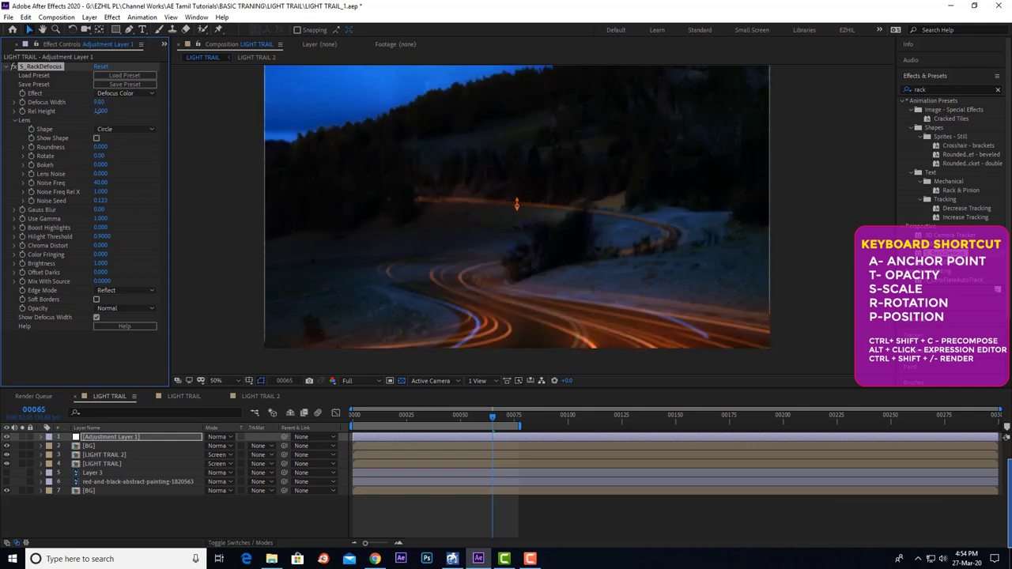
Draw a closed mask on the adjustment layer covering the area above the distant road.
left_click(129, 30)
key("comma")
key("period")
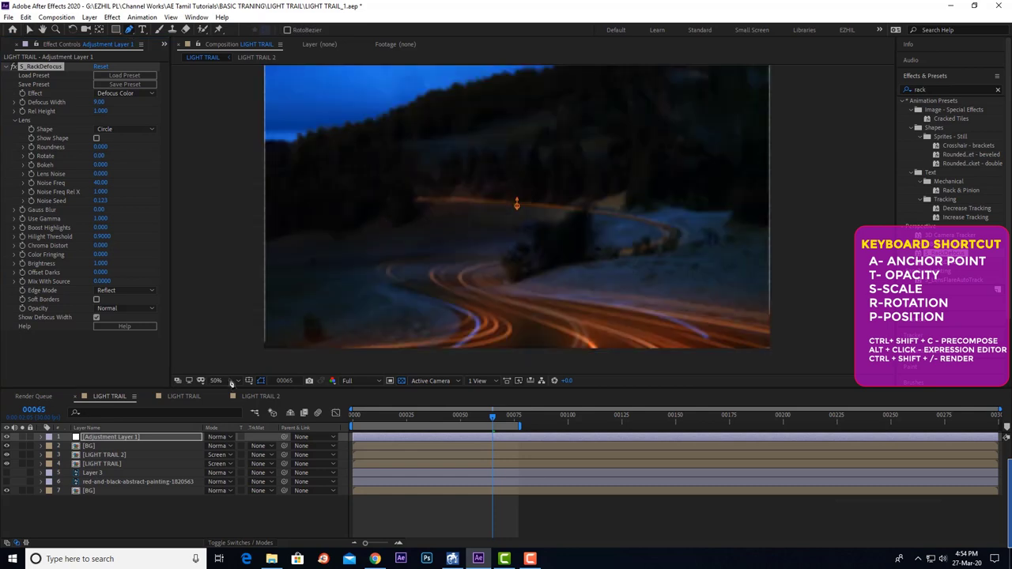
key("comma")
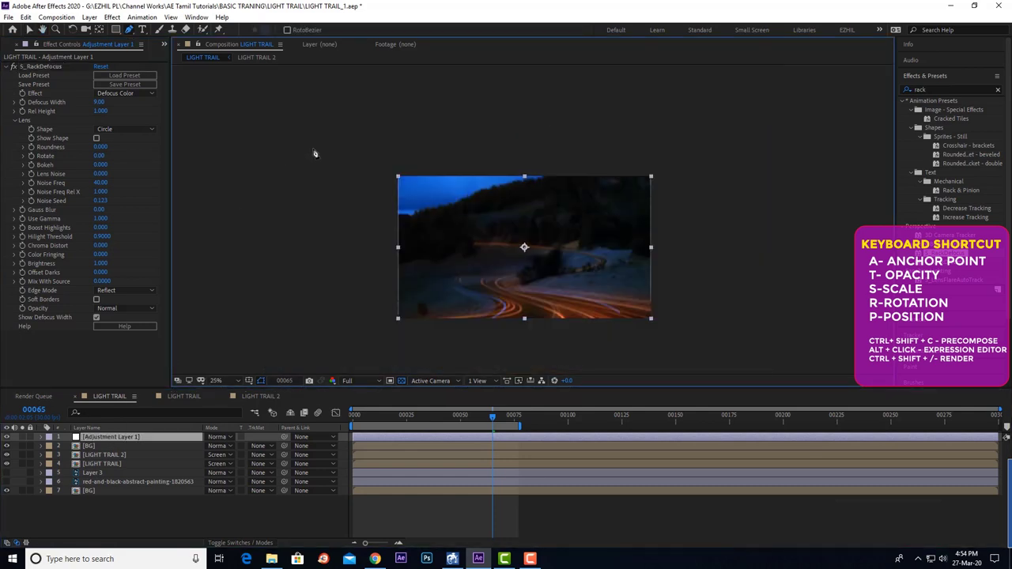
left_click(313, 148)
left_click_drag(342, 262, 379, 267)
left_click(413, 256)
left_click(488, 251)
left_click(550, 247)
left_click(616, 244)
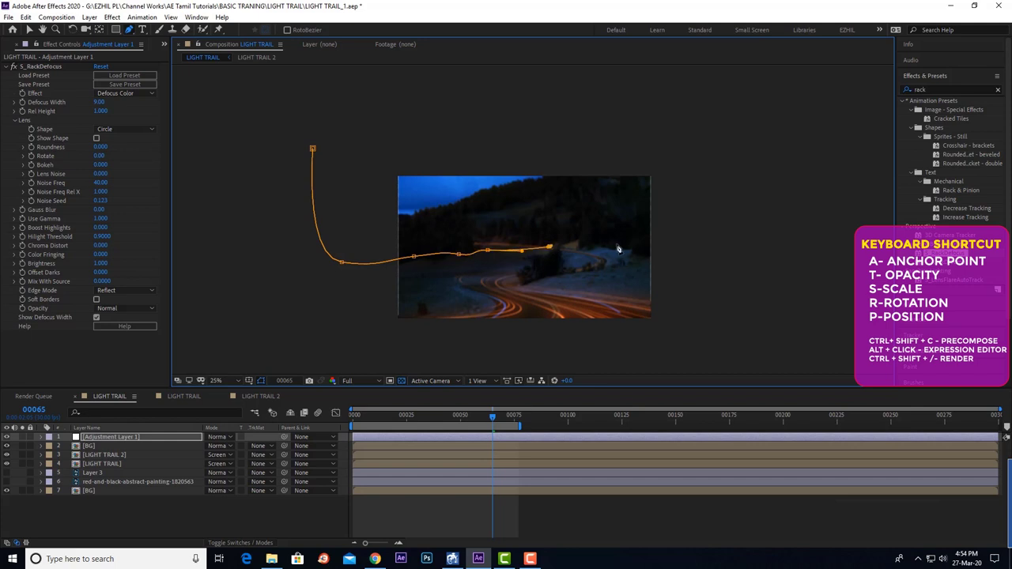
left_click_drag(725, 197, 706, 133)
left_click(633, 109)
left_click(269, 120)
left_click(313, 149)
key("period")
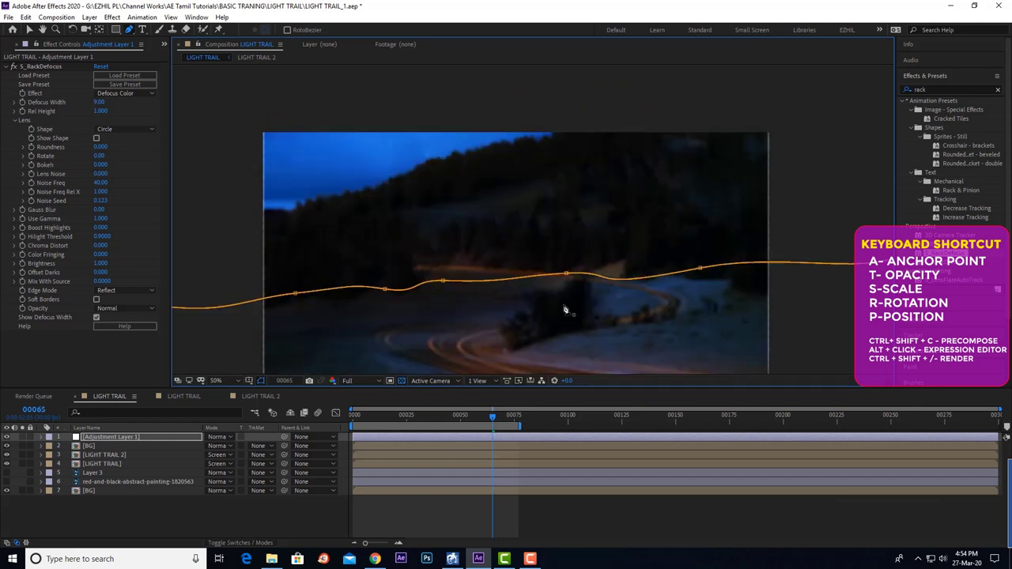
Set Mask 1's feather to 58 pixels and lower Defocus Width to about 1.
left_click(41, 437)
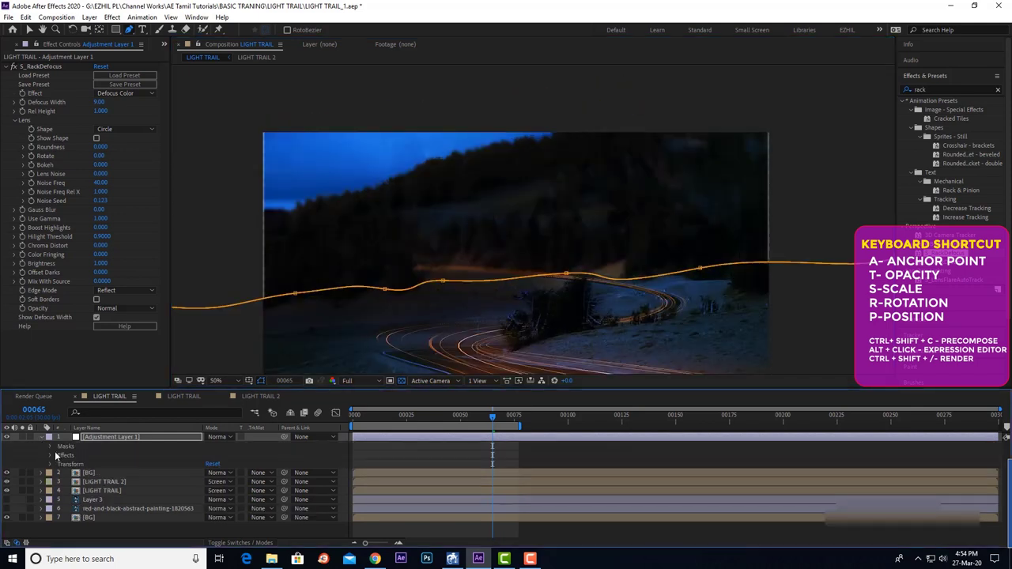
left_click(53, 446)
left_click(60, 456)
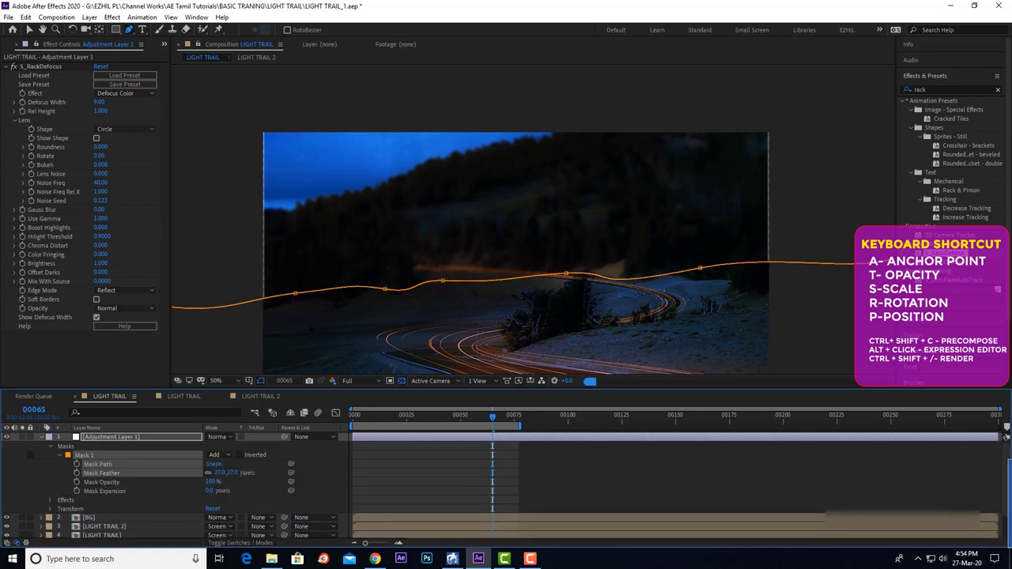
left_click(375, 471)
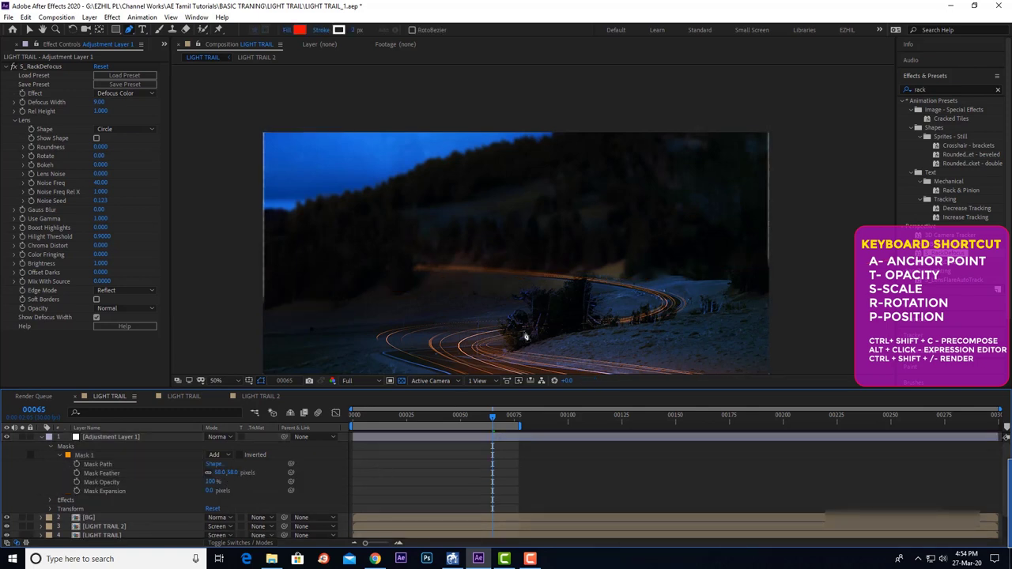
left_click(253, 467)
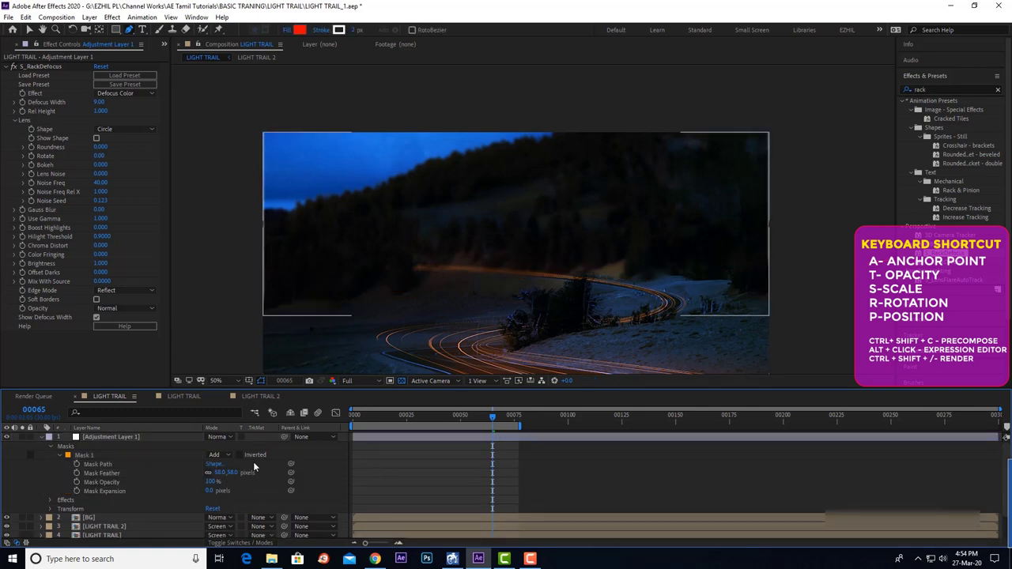
left_click(364, 479)
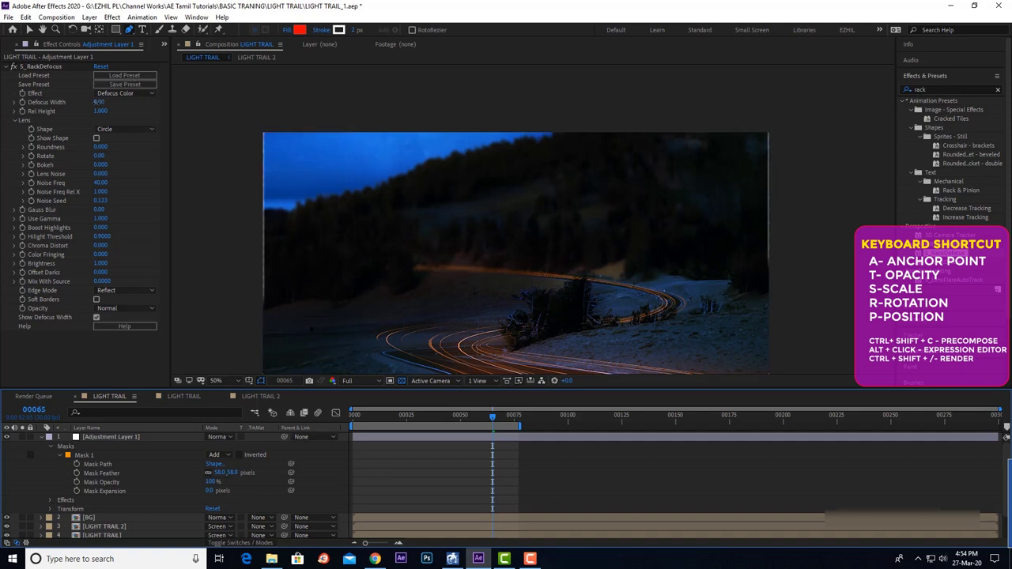
left_click_drag(98, 102, 79, 102)
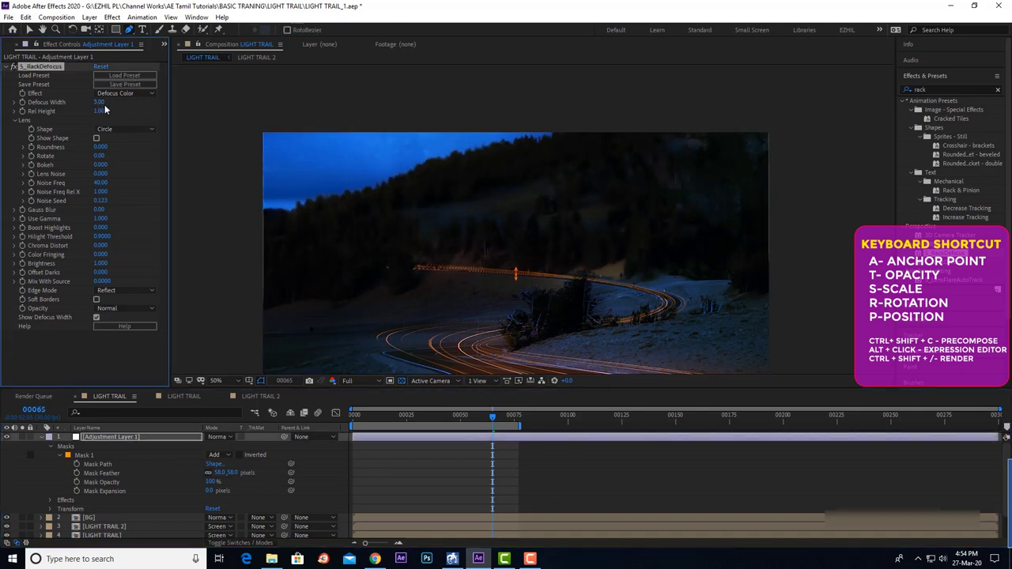
Raise the RackDefocus Roundness to about 3.68.
left_click(399, 455)
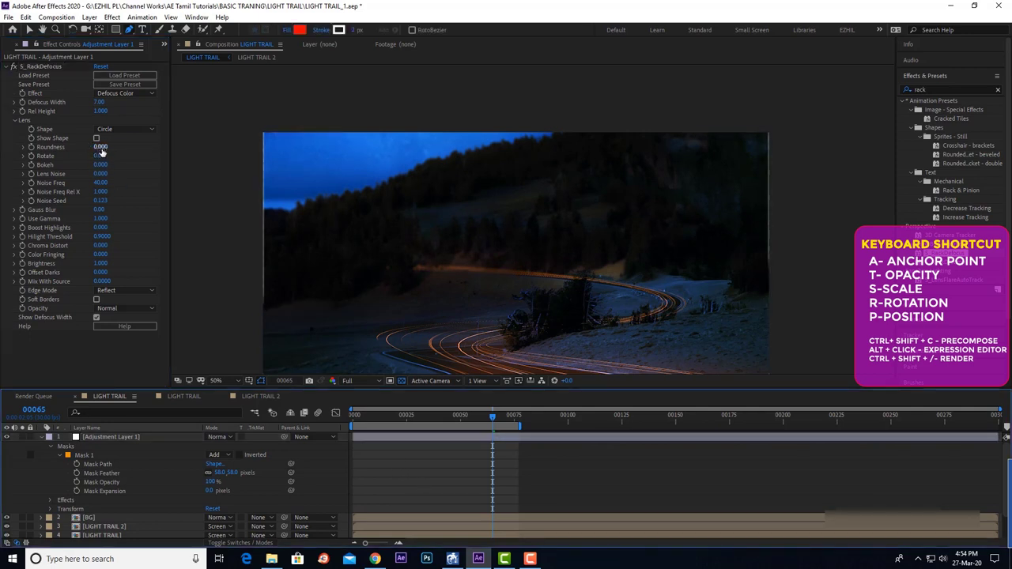
left_click_drag(100, 147, 121, 147)
left_click_drag(295, 152, 300, 152)
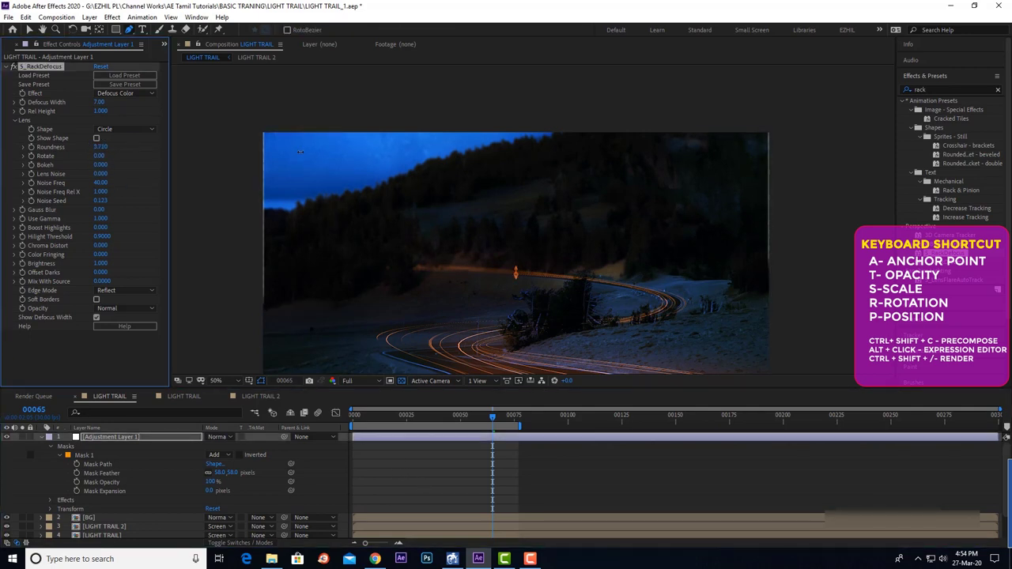
left_click(571, 485)
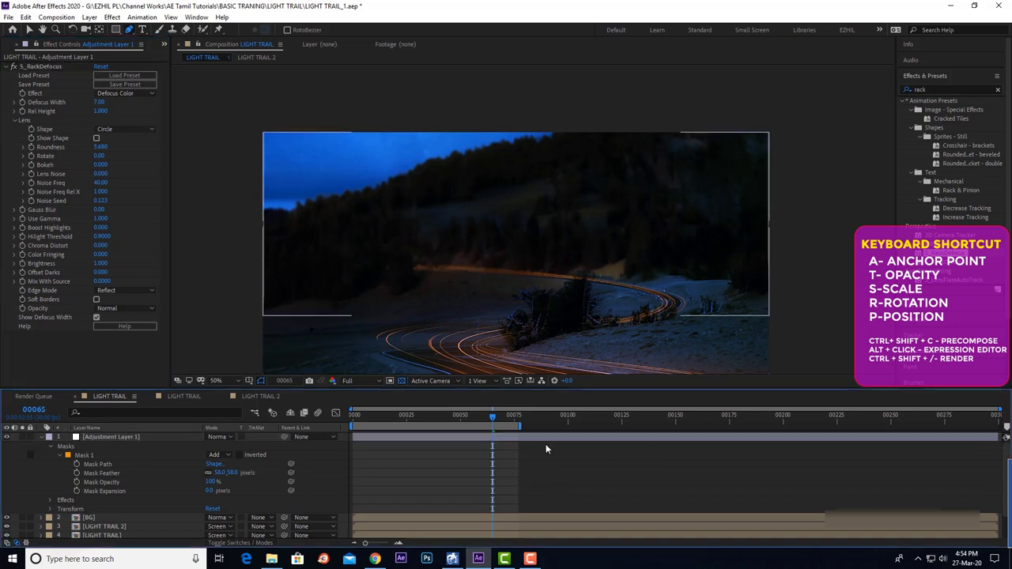
scroll(429, 244, "down", 3)
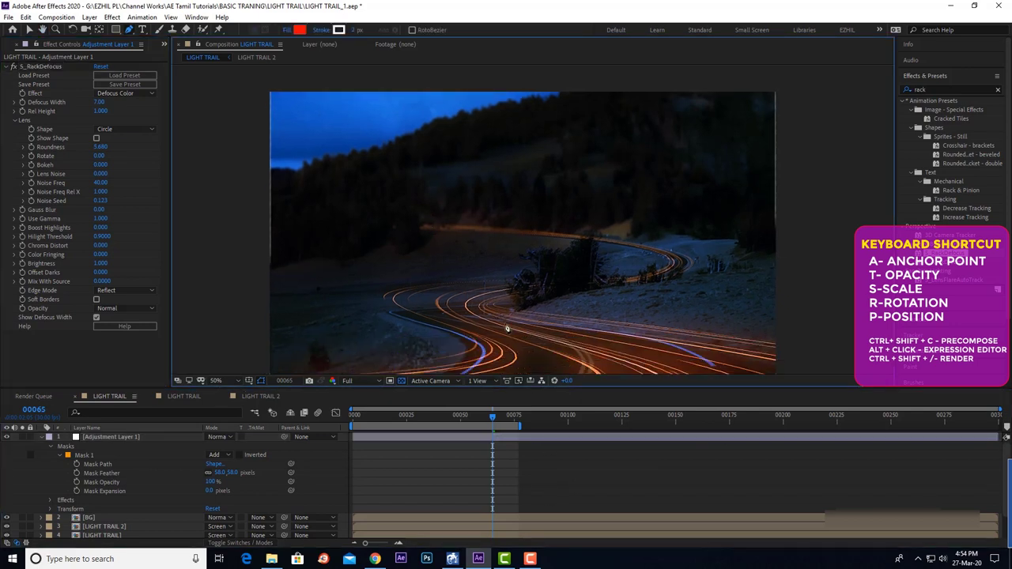
Disable the S_RackDefocus effect and collapse its settings.
left_click(14, 67)
left_click(44, 68)
left_click(7, 67)
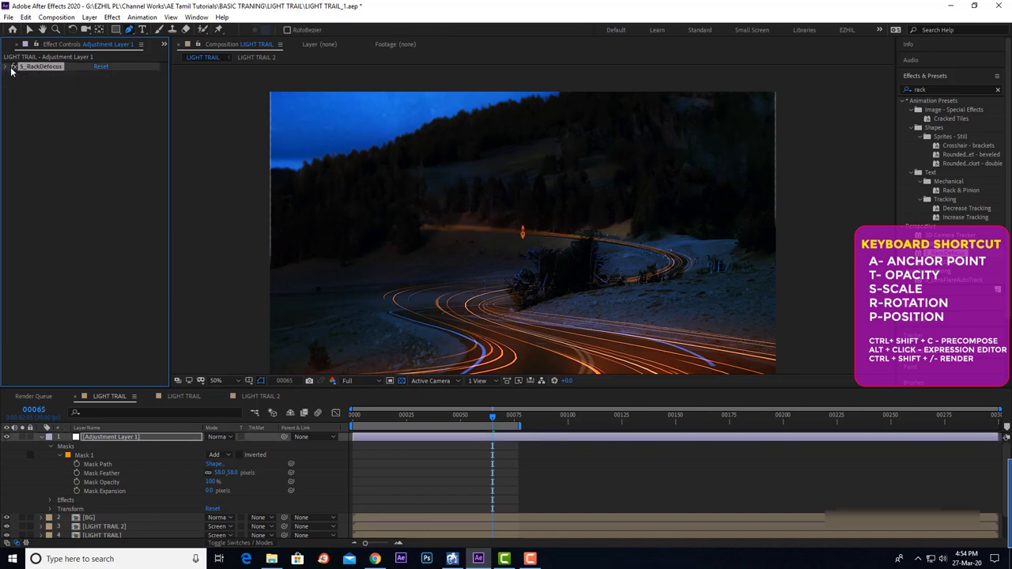
left_click(936, 88)
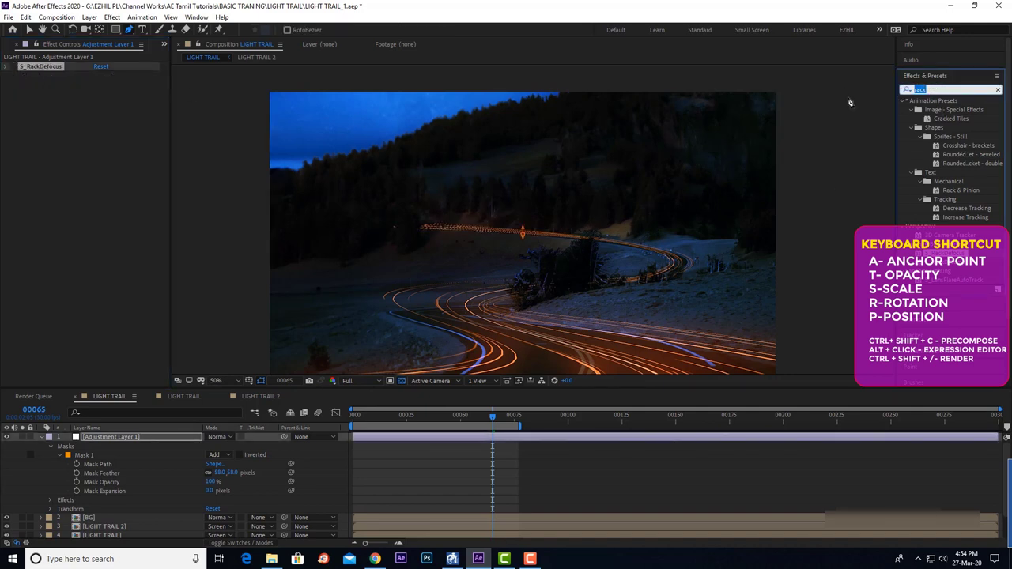
Apply Gaussian Blur to Adjustment Layer 1, preview it, and add a Null 1 layer.
type("gau")
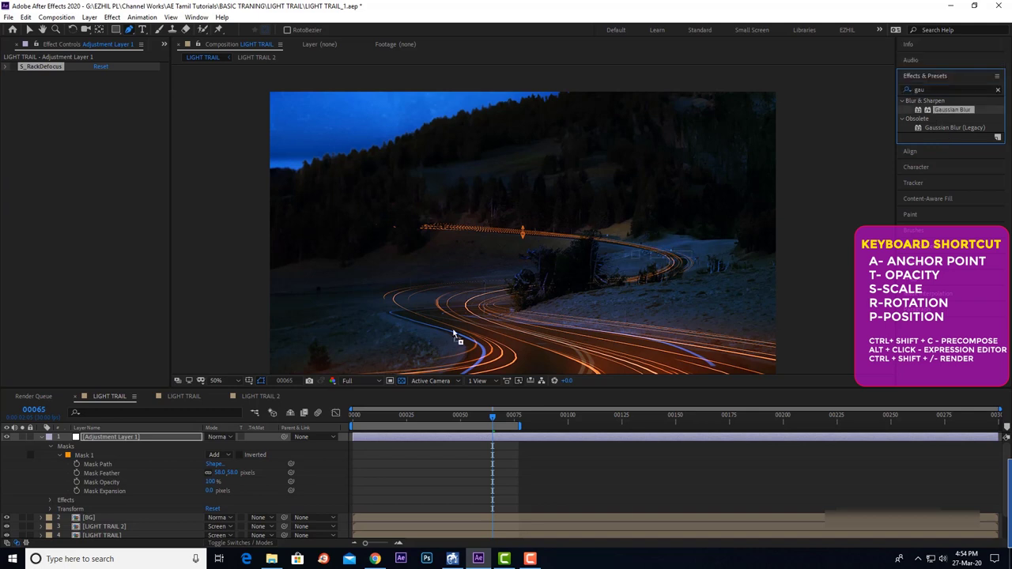
left_click_drag(952, 109, 103, 89)
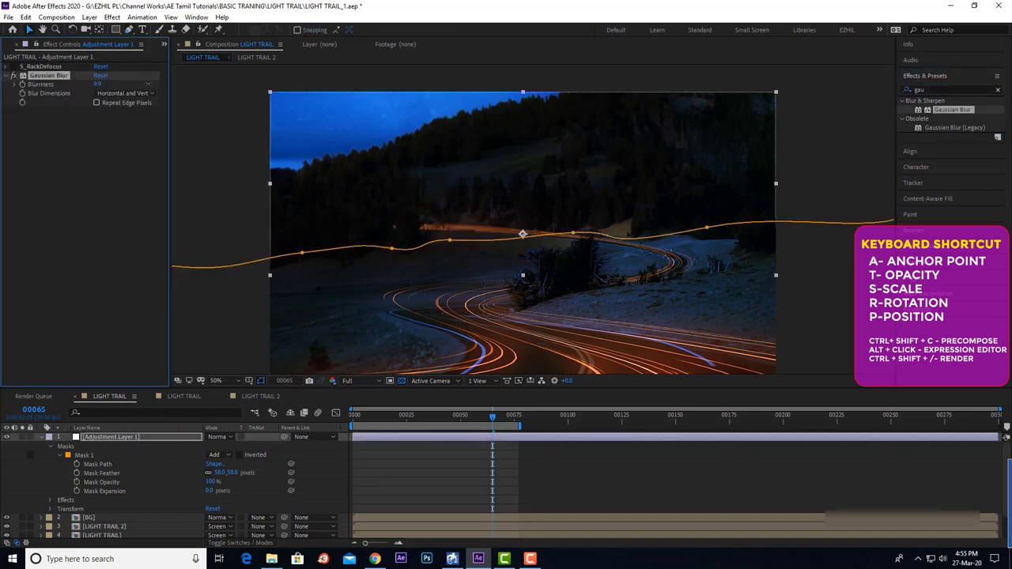
left_click(544, 470)
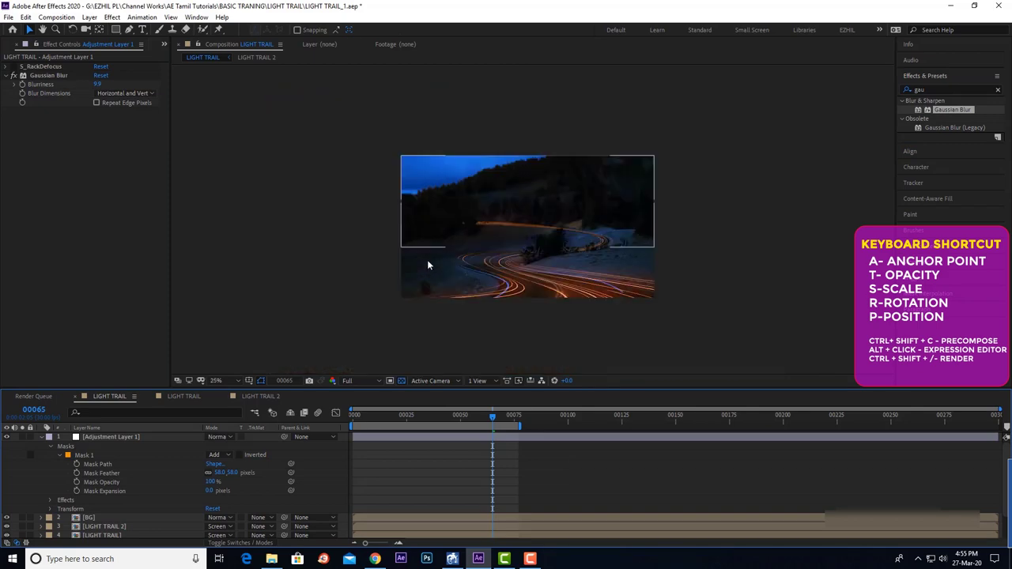
key("space")
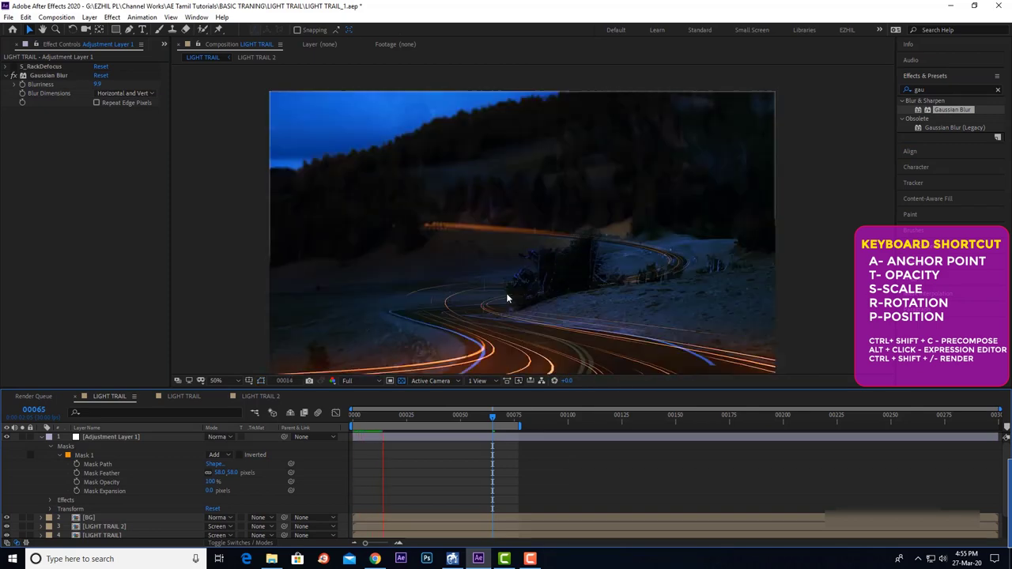
left_click(462, 417)
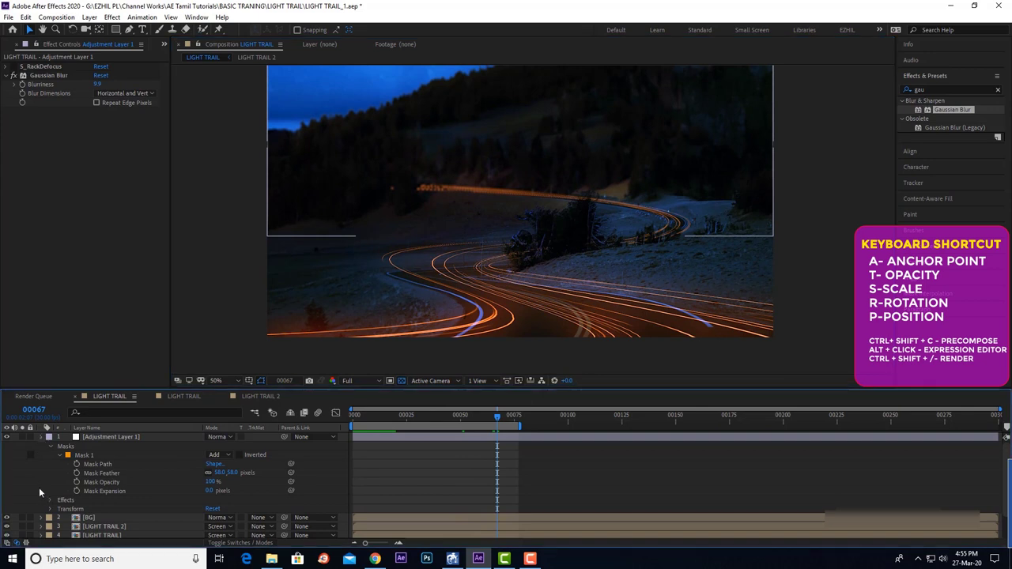
left_click(41, 437)
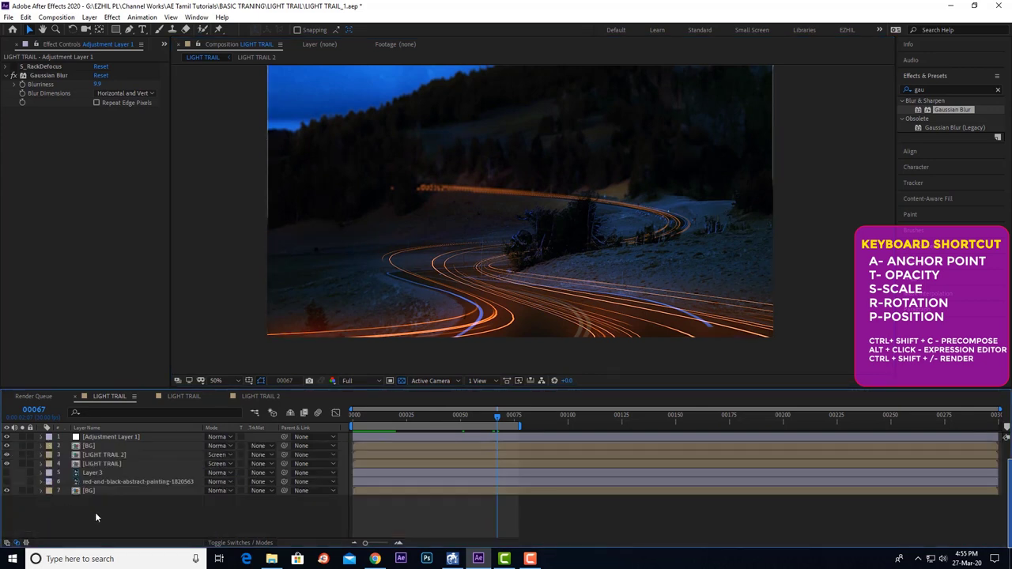
key("ctrl+alt+shift+y")
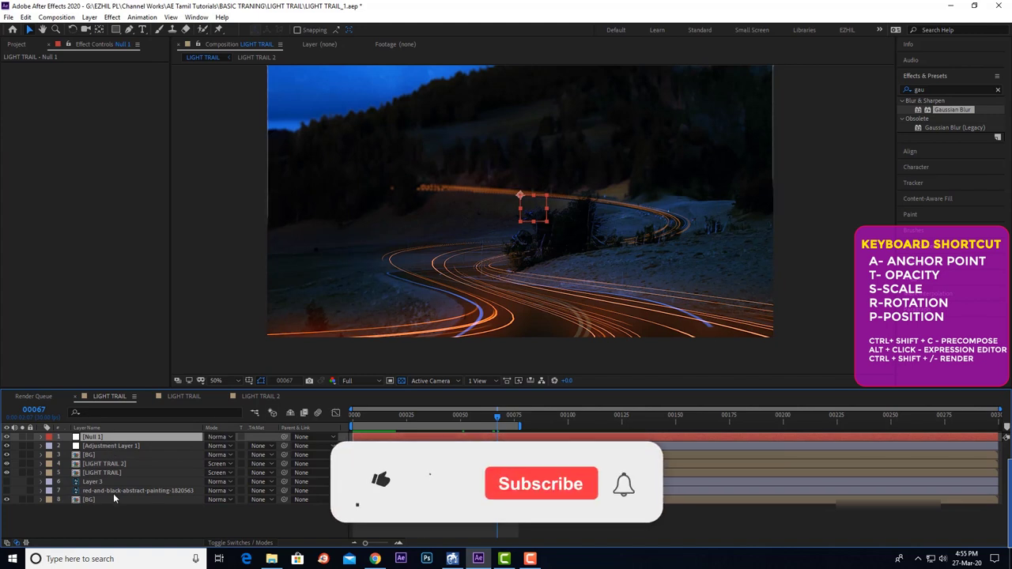
Parent layers 2–8 to Null 1 and scale the null to 123%.
left_click_drag(113, 493, 158, 443)
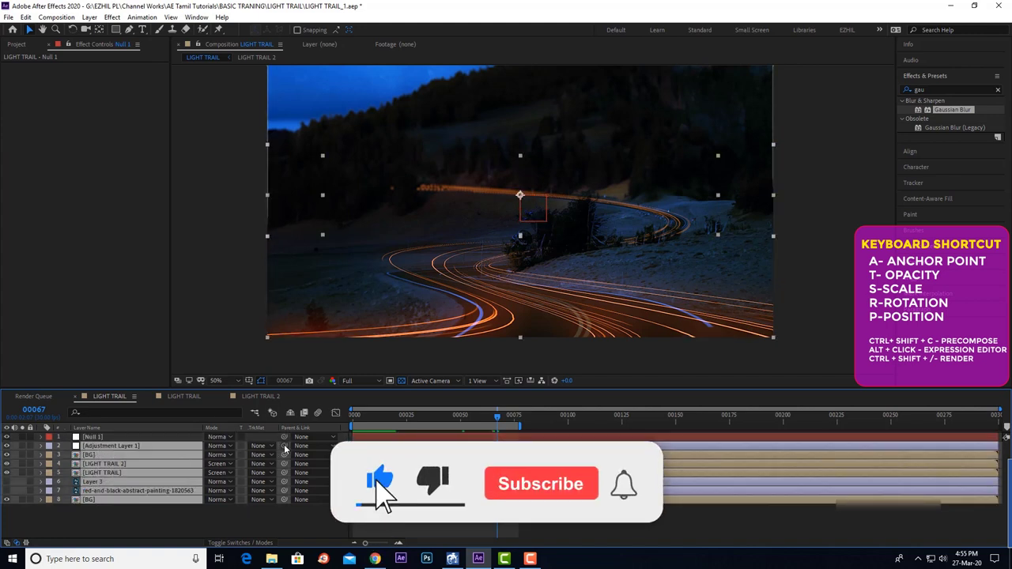
left_click_drag(284, 446, 93, 437)
left_click(41, 437)
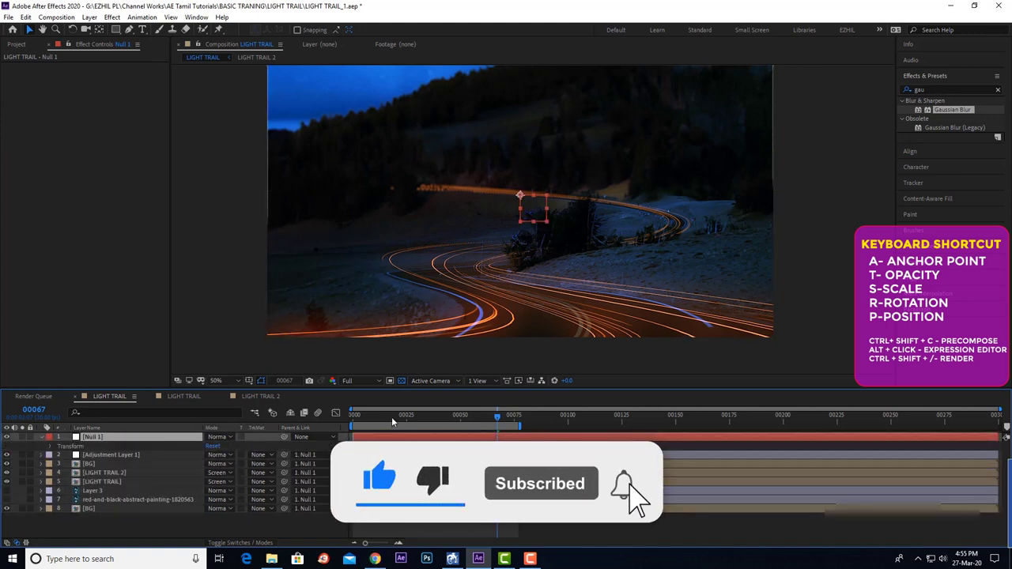
left_click_drag(391, 417, 353, 416)
left_click(51, 446)
left_click_drag(217, 472, 237, 472)
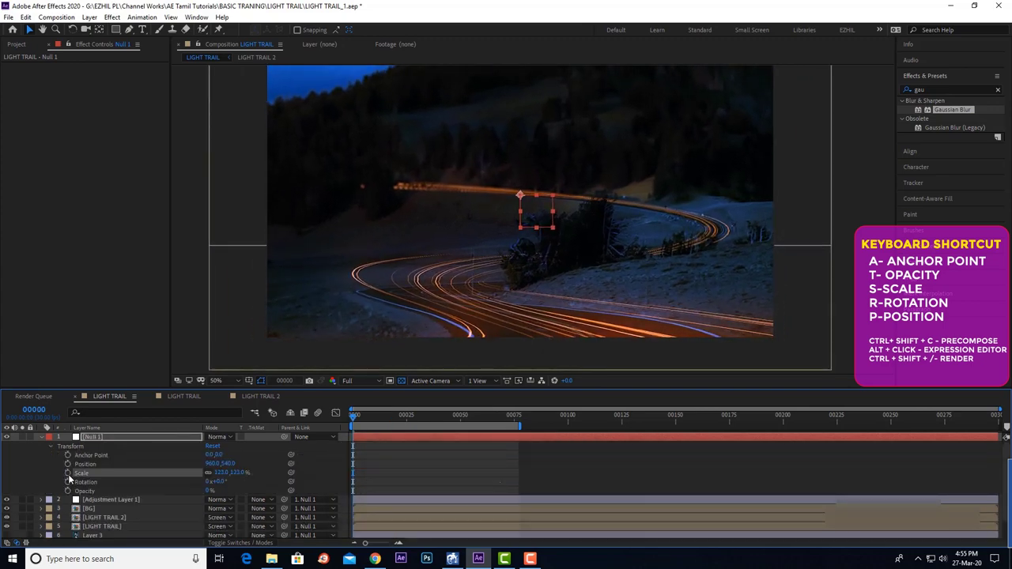
Keyframe Null 1's Position from 767,540 at frame 0 to 1112,449 at frame 250.
left_click(68, 473)
left_click(68, 464)
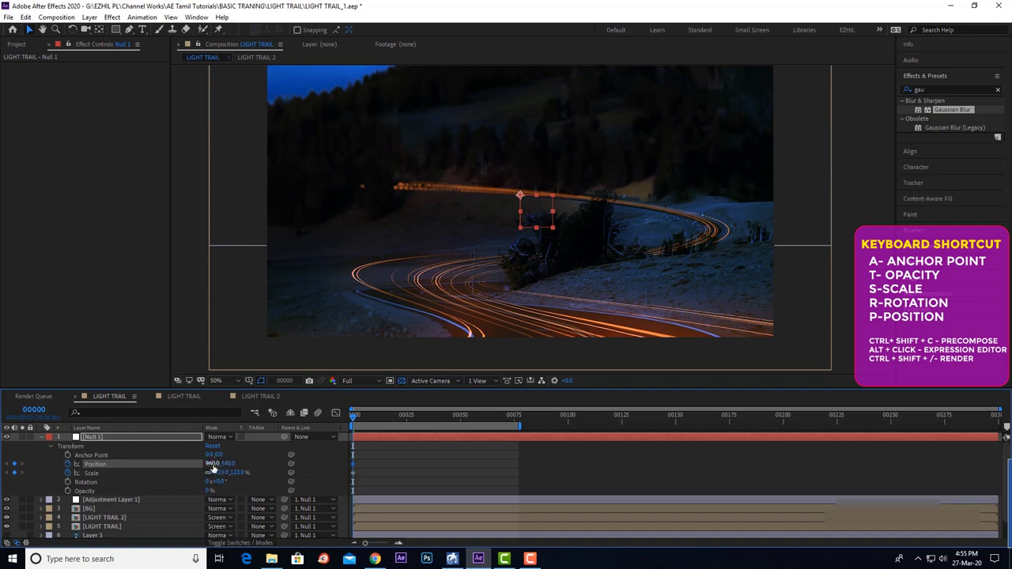
left_click_drag(212, 464, 135, 468)
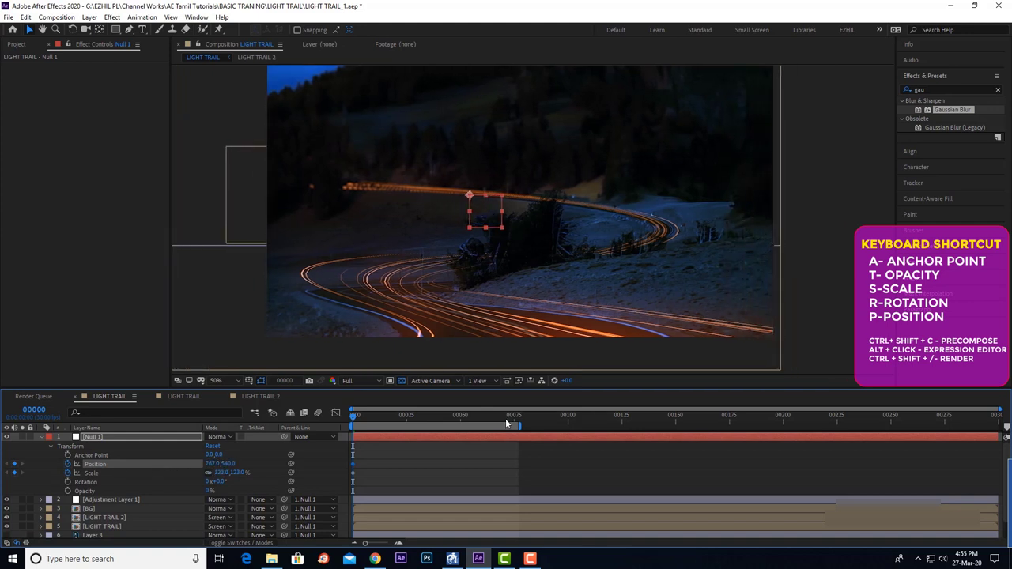
left_click_drag(506, 423, 891, 435)
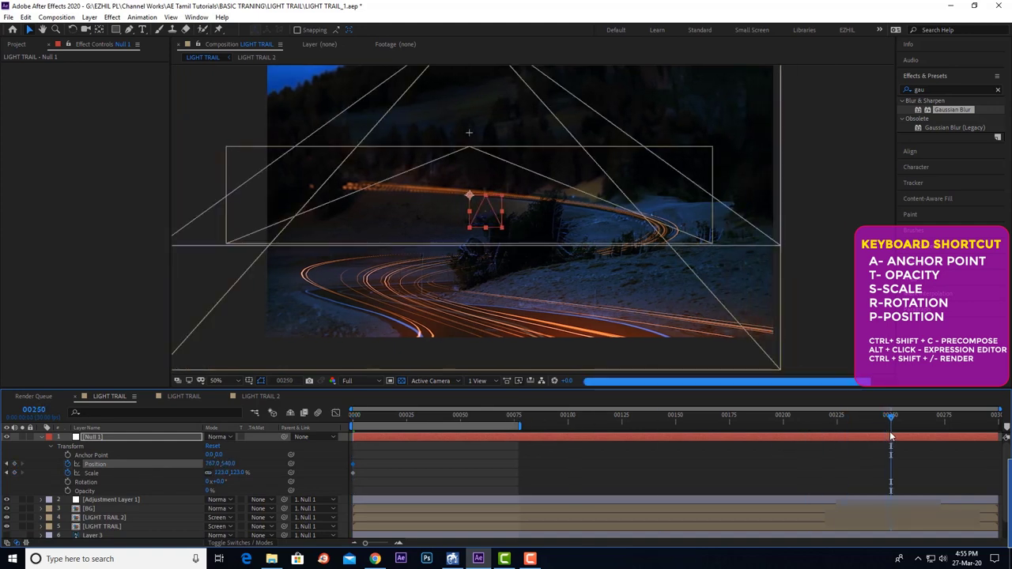
left_click_drag(272, 466, 393, 466)
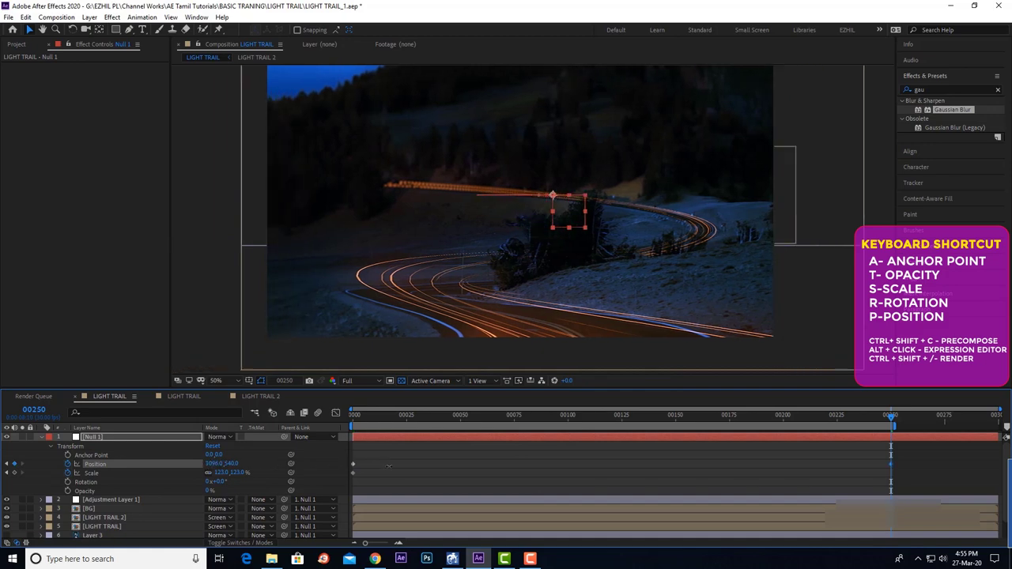
left_click_drag(243, 467, 173, 467)
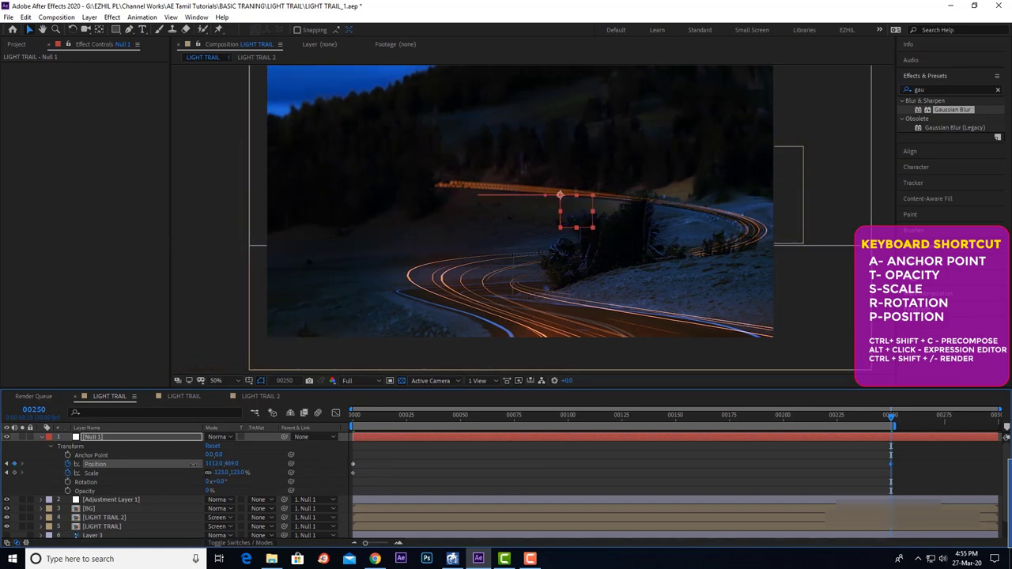
Apply Easy Ease to the position keyframes and preview the eased move.
key("space")
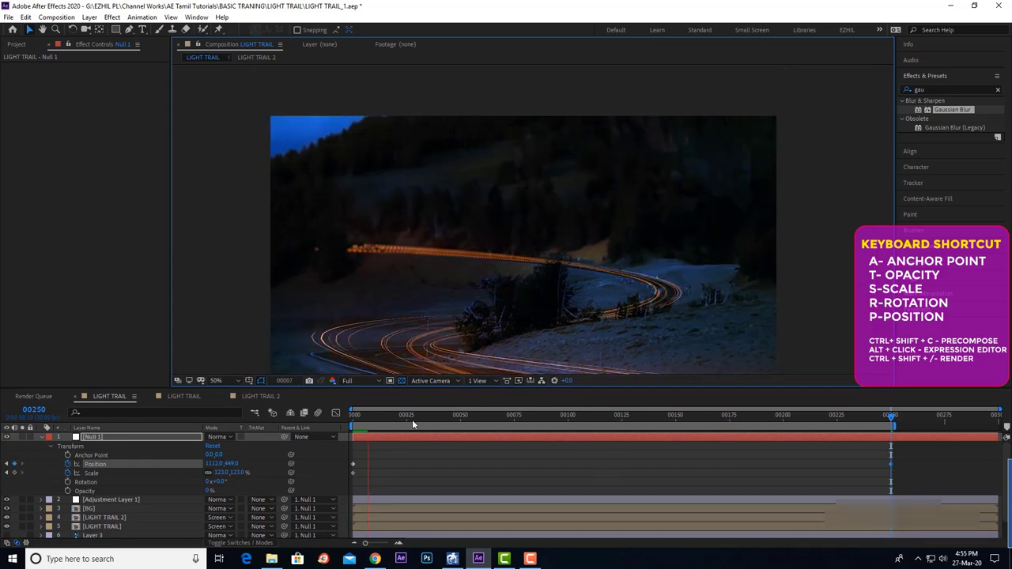
key("space")
left_click(353, 463)
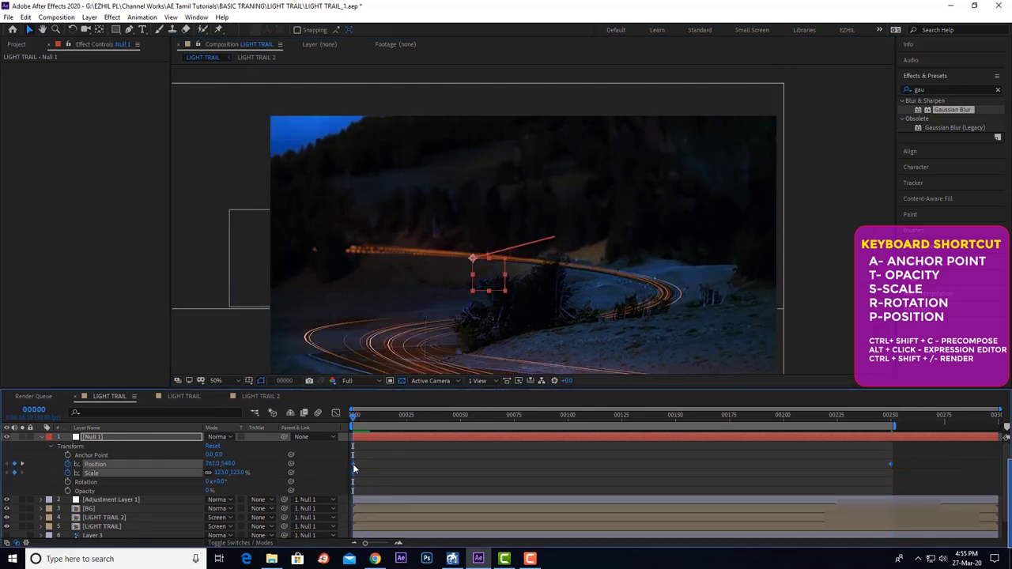
right_click(353, 463)
mouse_move(411, 456)
left_click(504, 491)
left_click(425, 488)
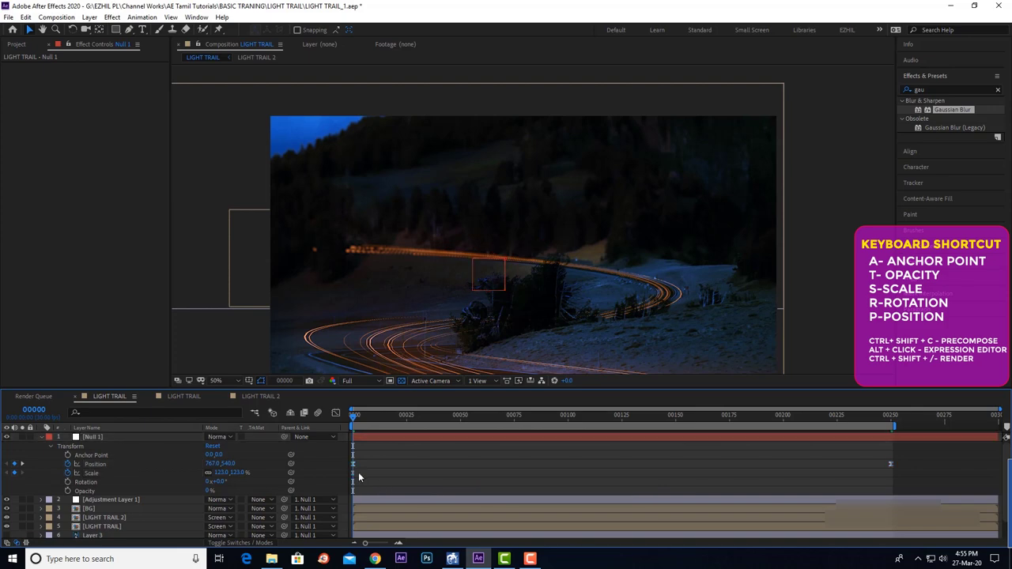
left_click(354, 473)
key("space")
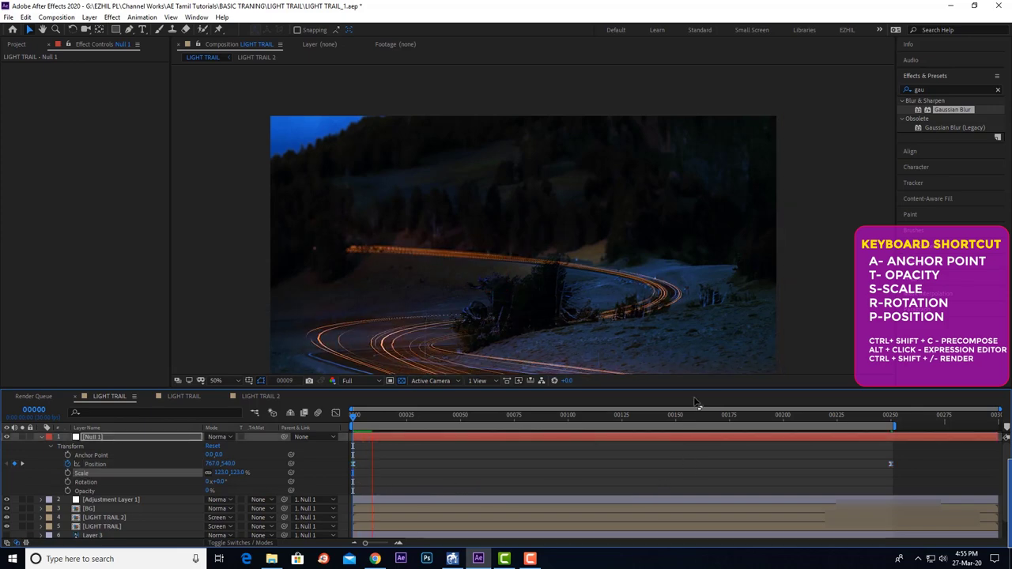
key("space")
key("space")
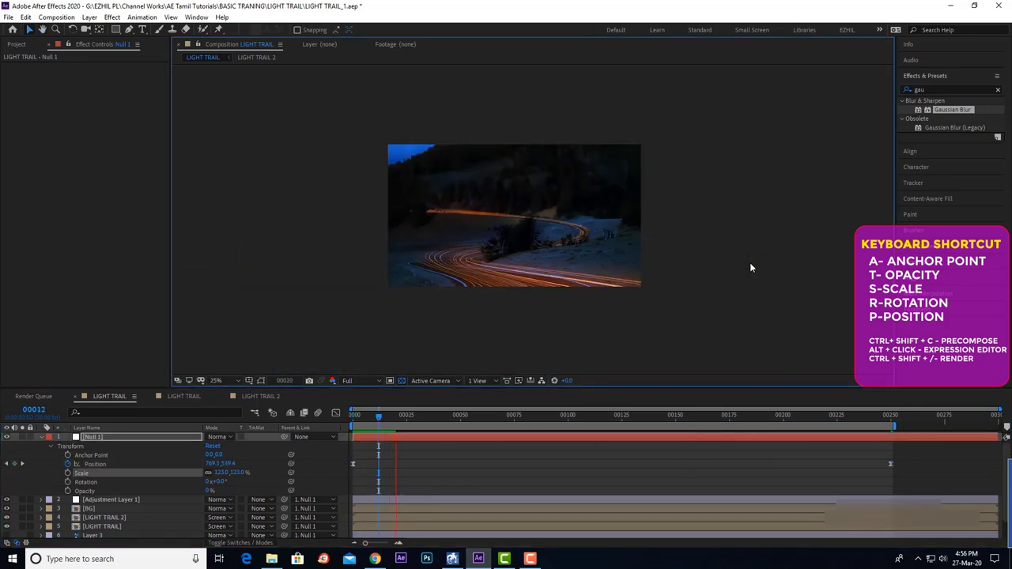
key("space")
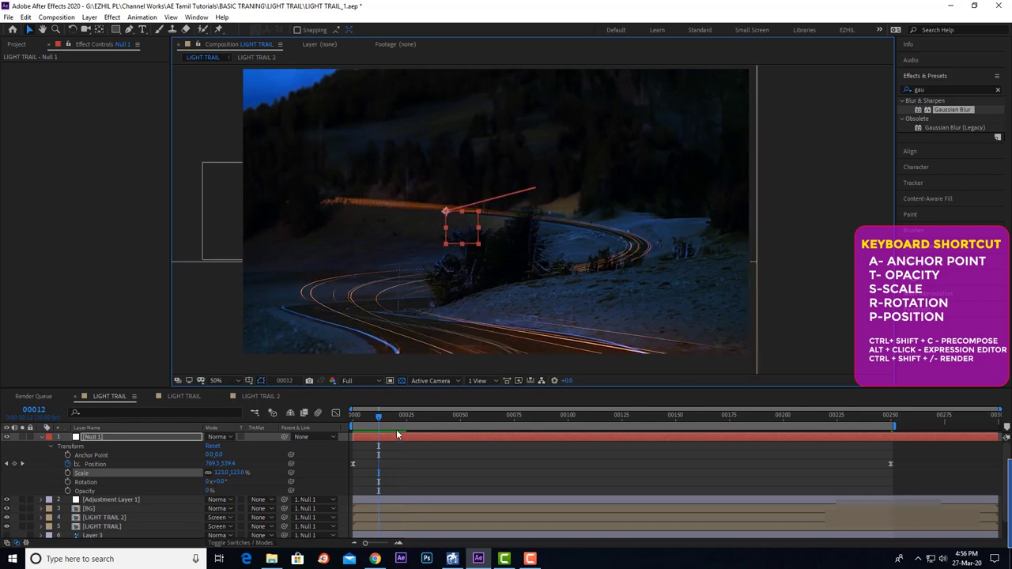
Create a new adjustment layer above Null 1 and apply the Noise effect to it.
left_click(98, 435)
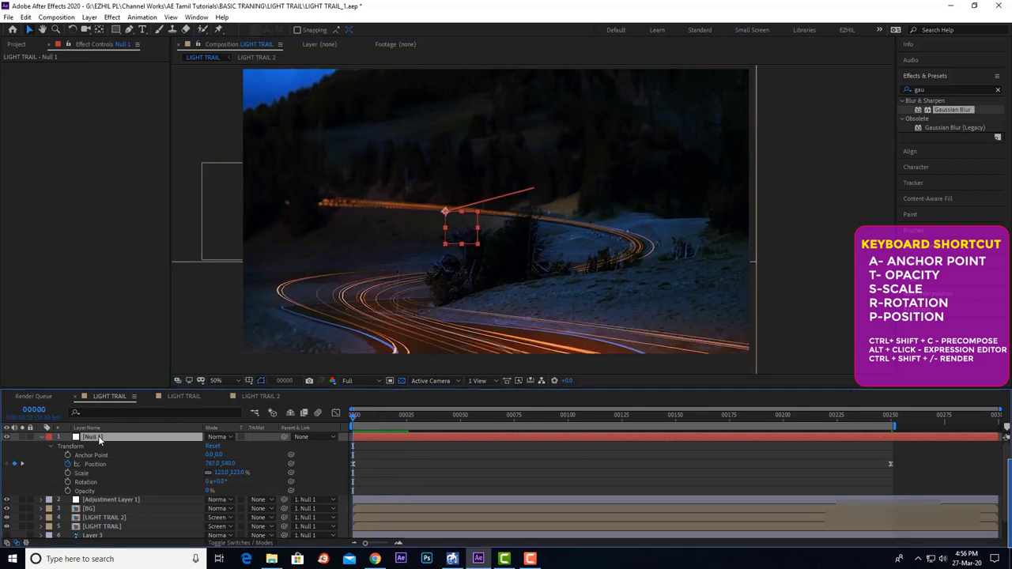
key("ctrl+alt+y")
left_click(929, 90)
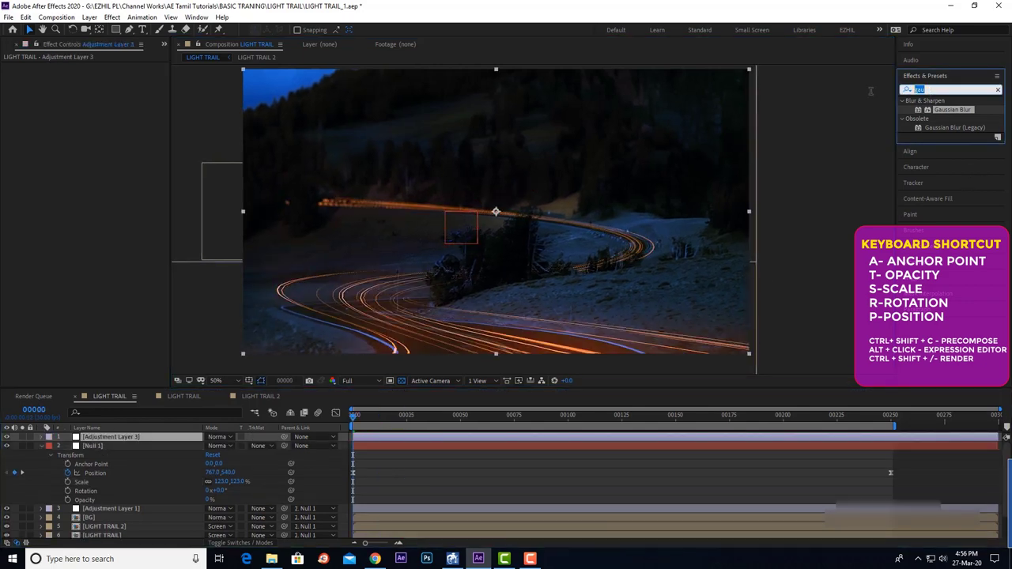
type("noise")
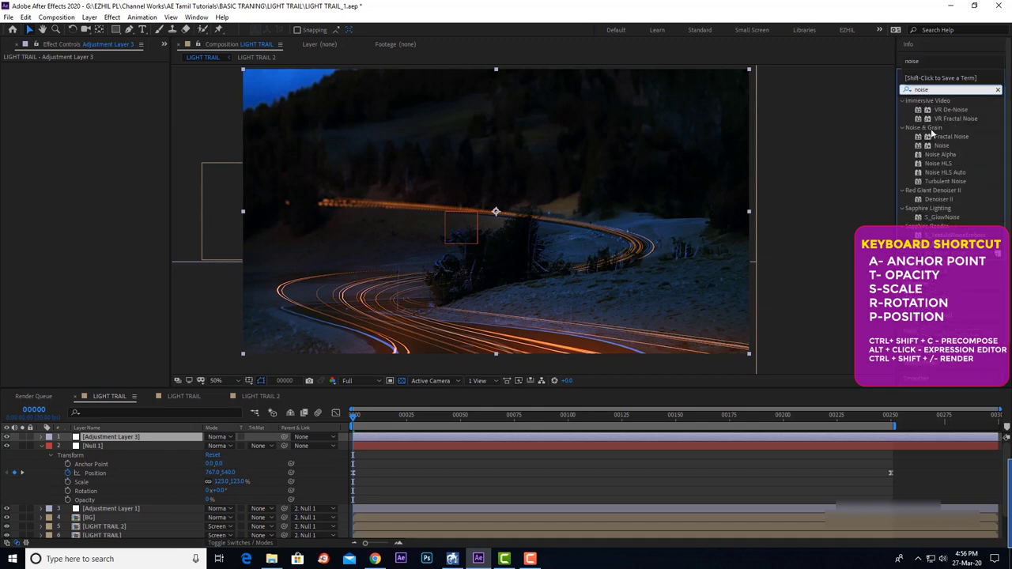
left_click(936, 146)
left_click_drag(932, 148, 484, 242)
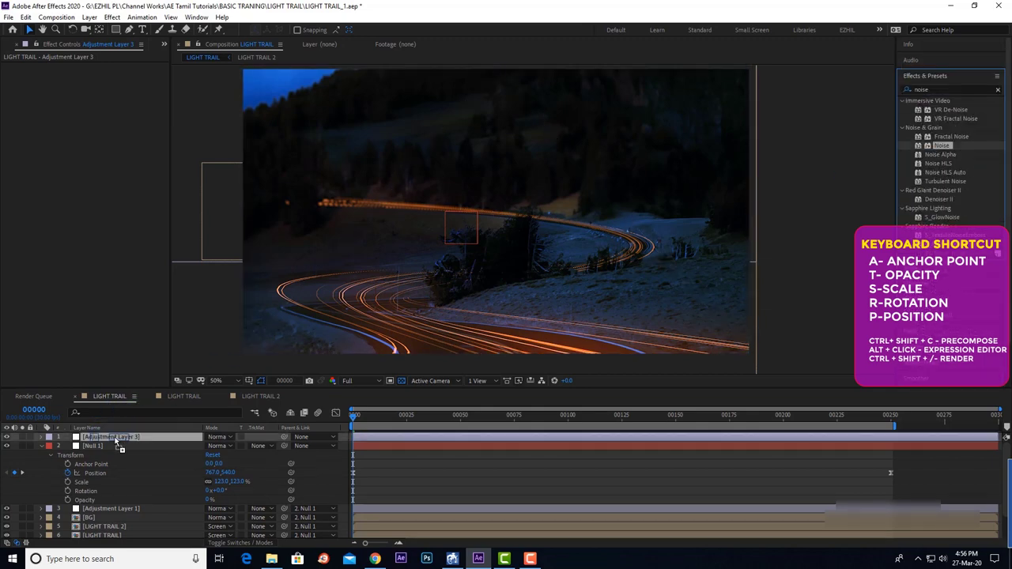
key("period")
key("period")
Set Amount of Noise to 9.0% and preview the composition.
scroll(476, 260, "down", 4)
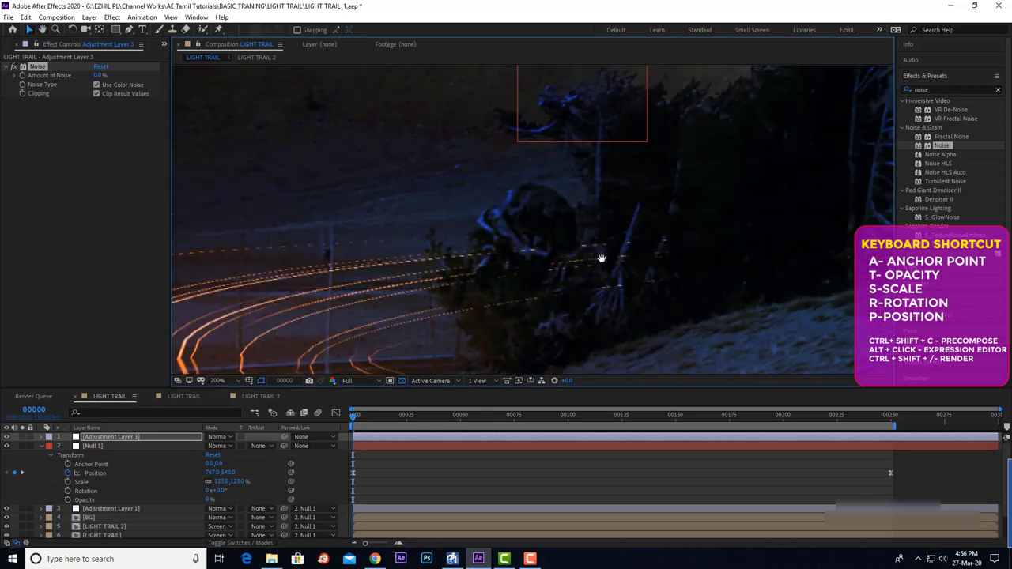
left_click(98, 75)
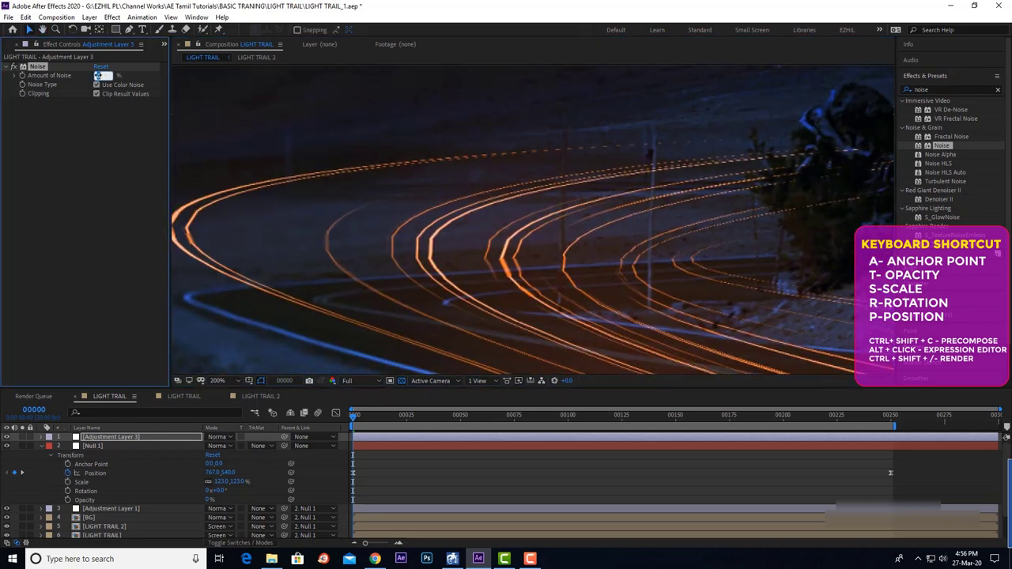
type("6")
scroll(496, 276, "down", 2)
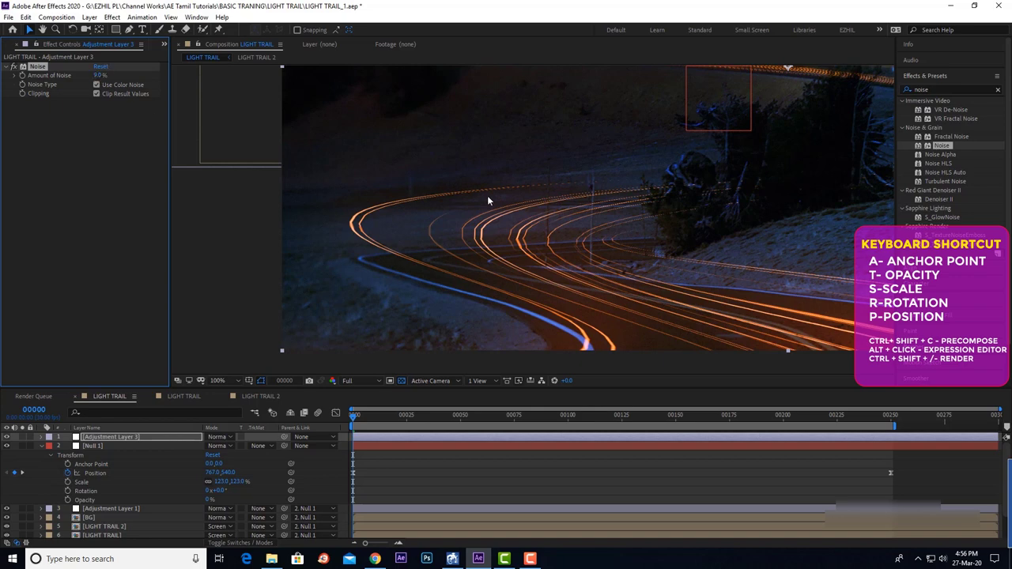
scroll(487, 195, "down", 2)
key("space")
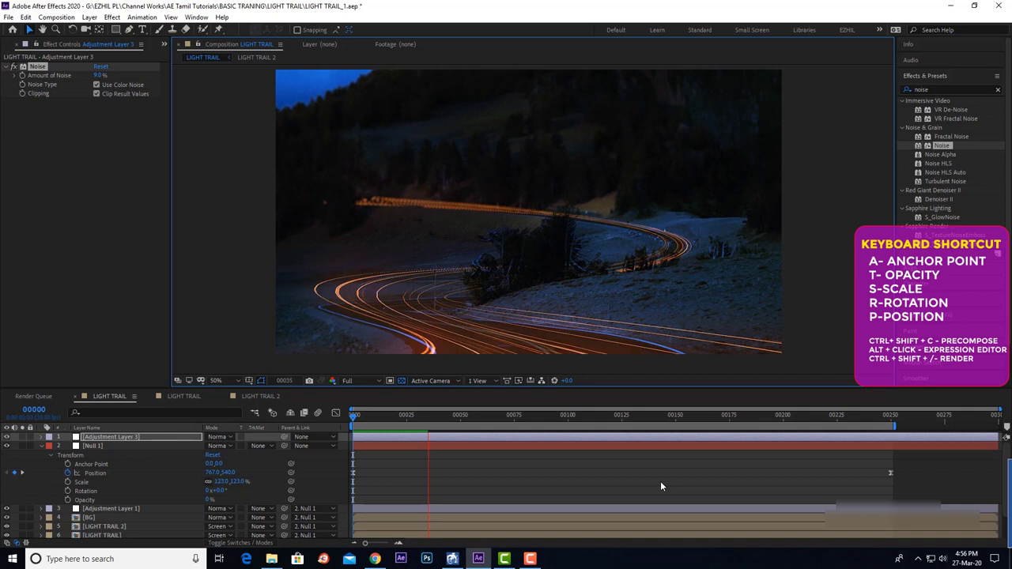
Apply Glow to Adjustment Layer 3 with Glow Threshold 61.6% and Glow Radius 209.
key("space")
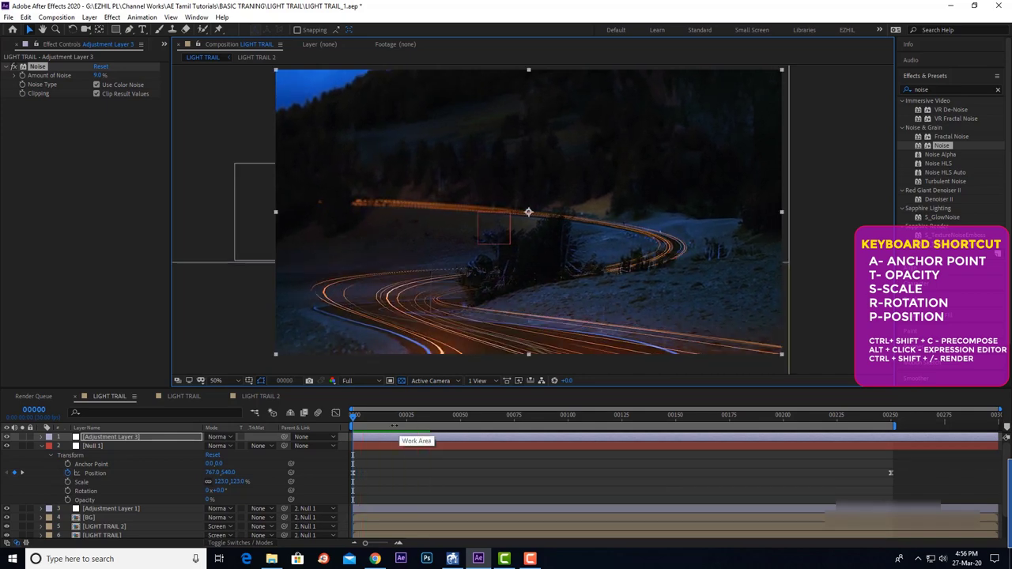
left_click(925, 89)
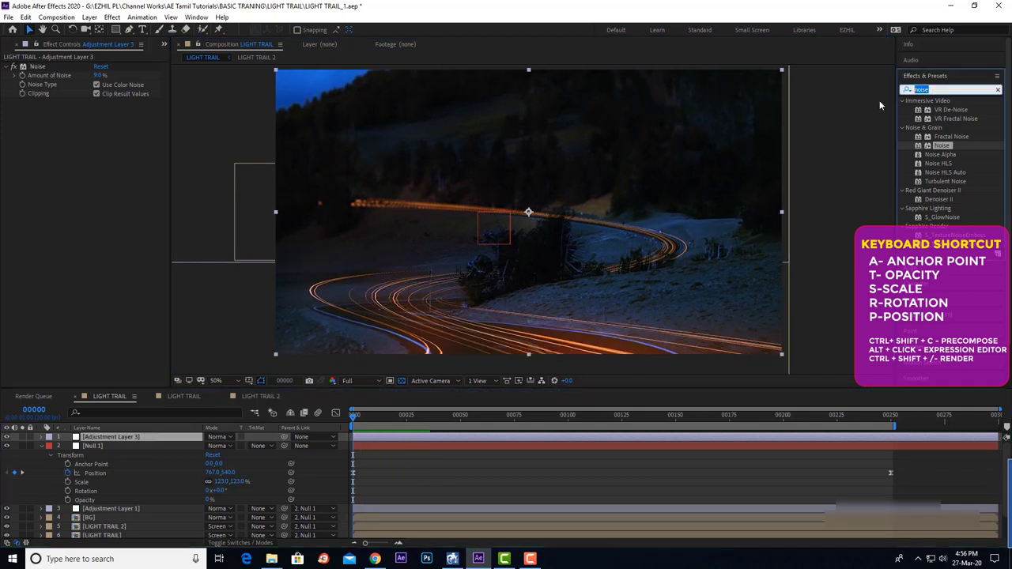
type("glow")
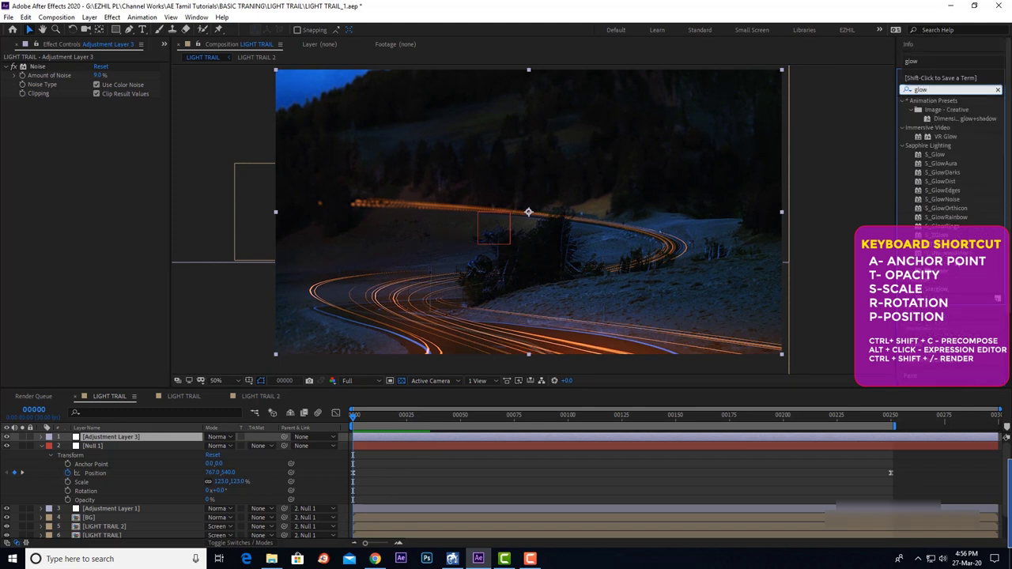
left_click(946, 271)
left_click_drag(147, 445, 134, 437)
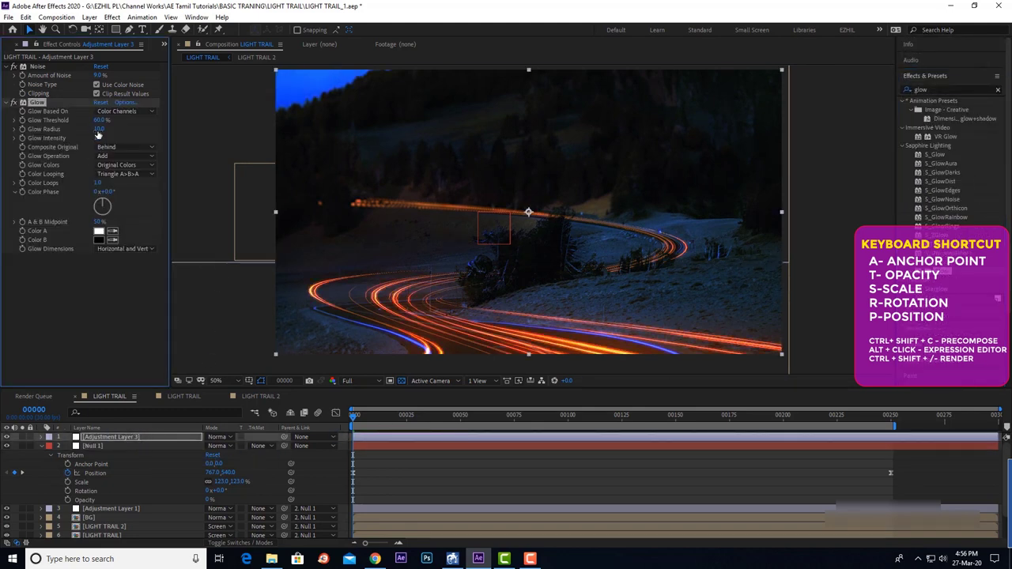
left_click_drag(105, 119, 143, 125)
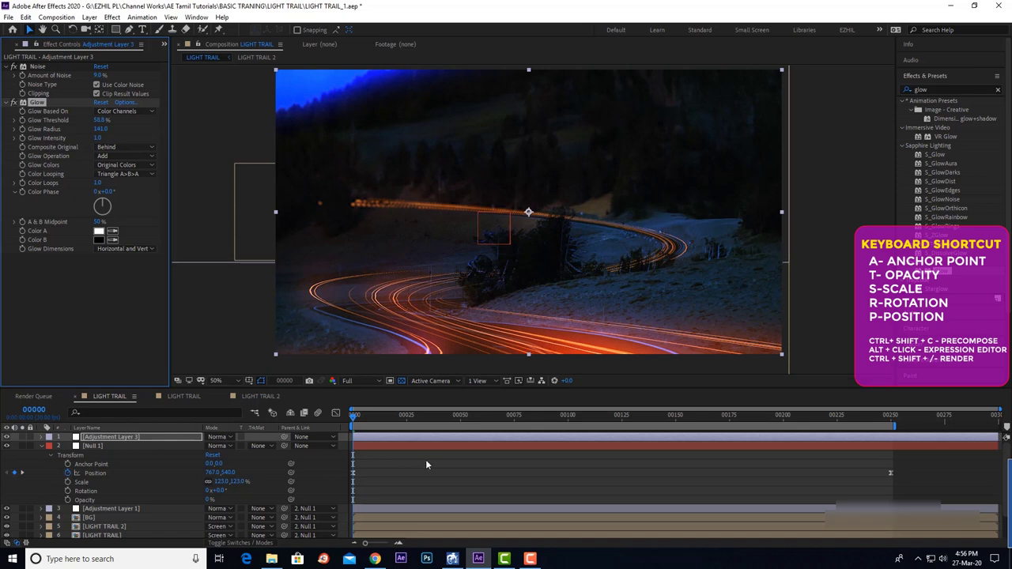
left_click_drag(469, 273, 484, 290)
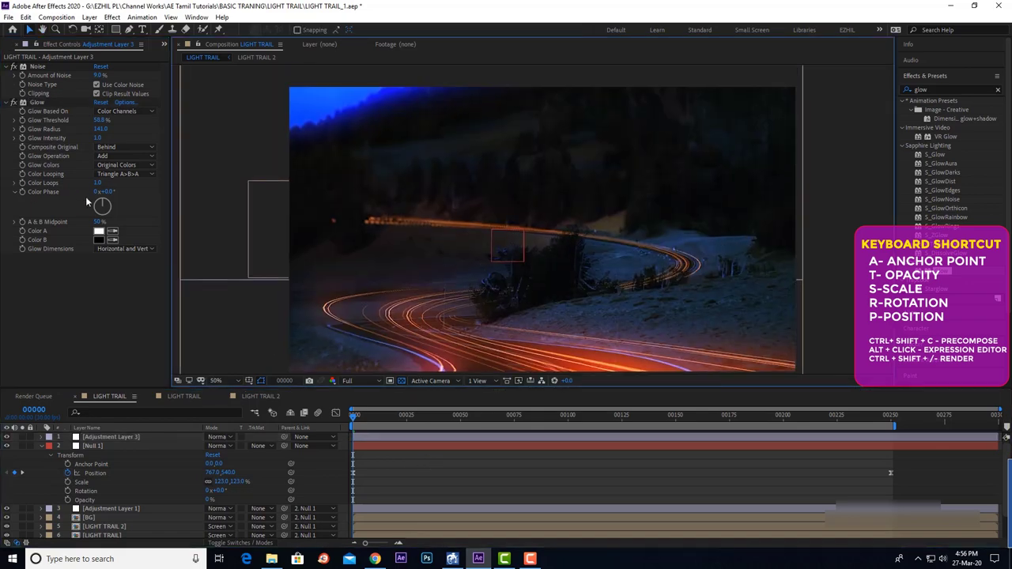
left_click_drag(102, 132, 123, 126)
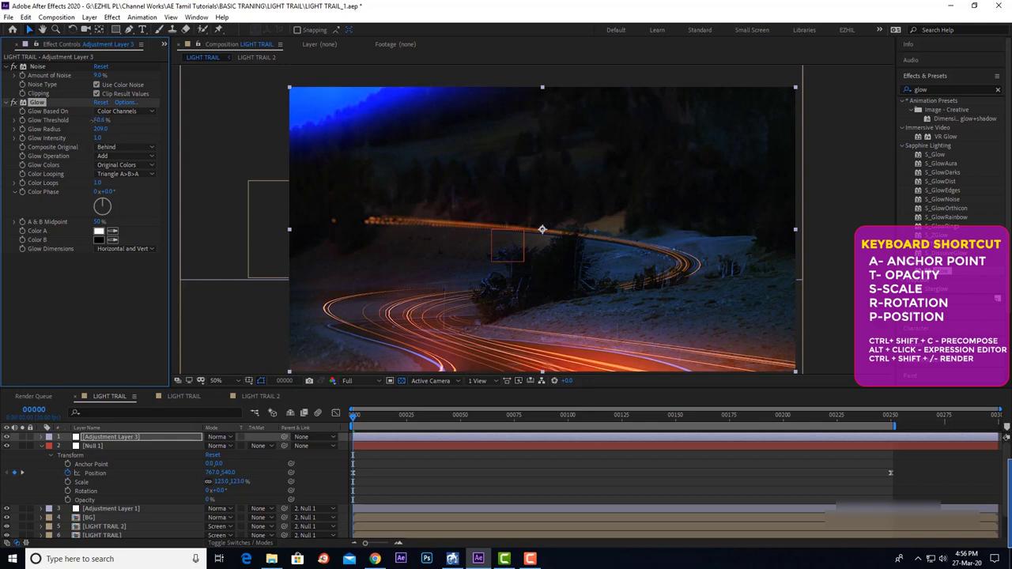
left_click_drag(404, 245, 400, 229)
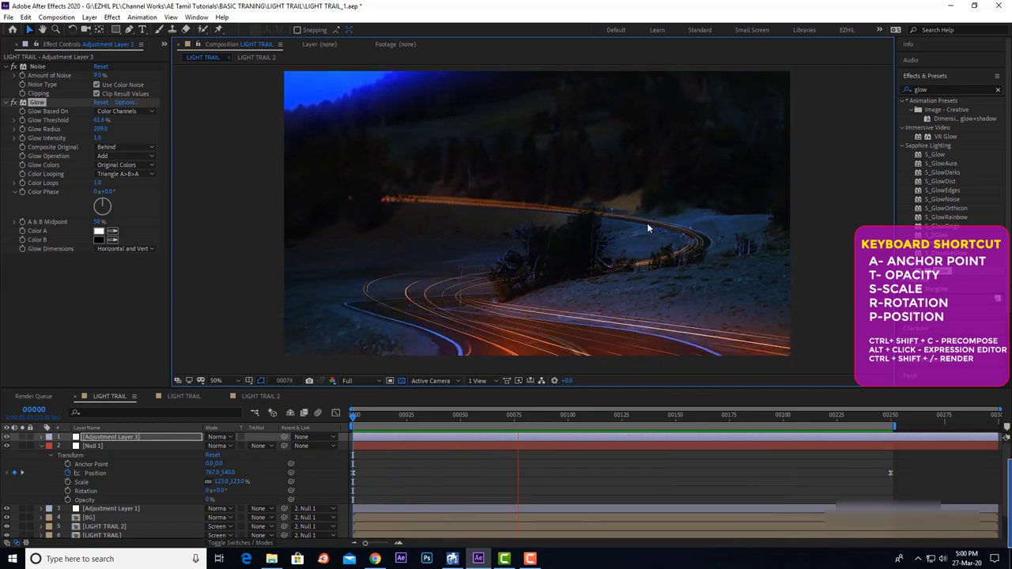
left_click(574, 414)
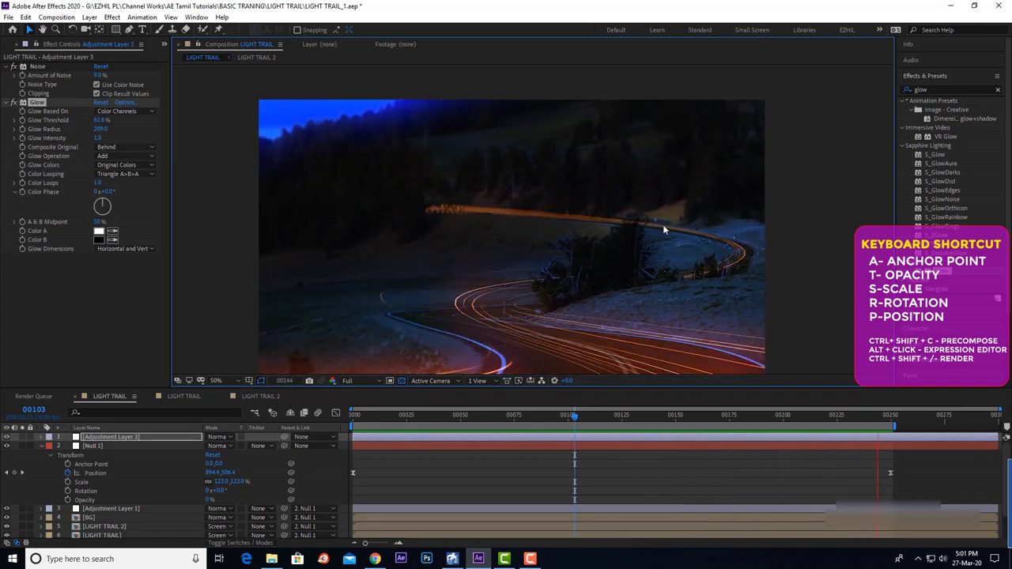
key("space")
key("grave")
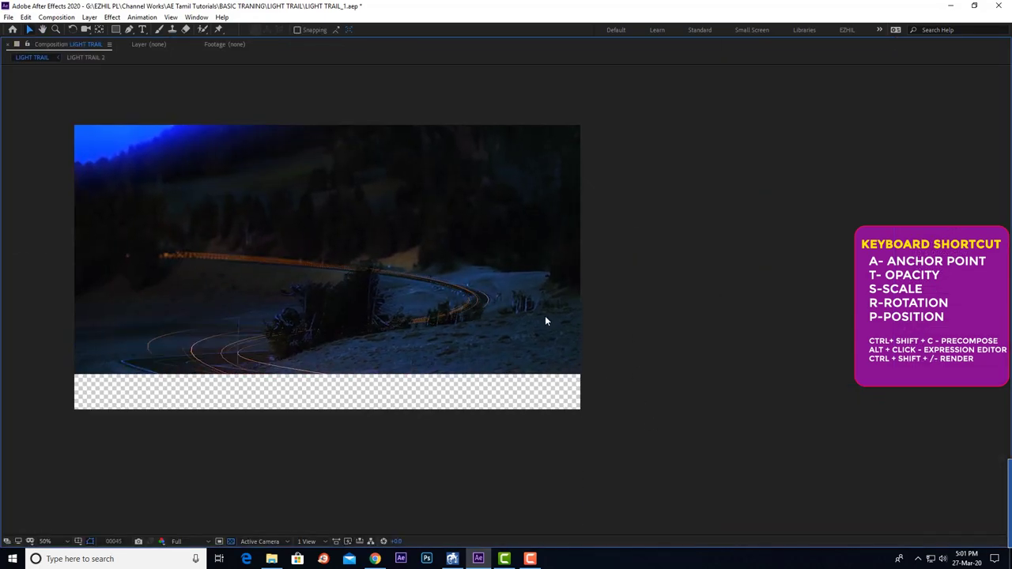
key("grave")
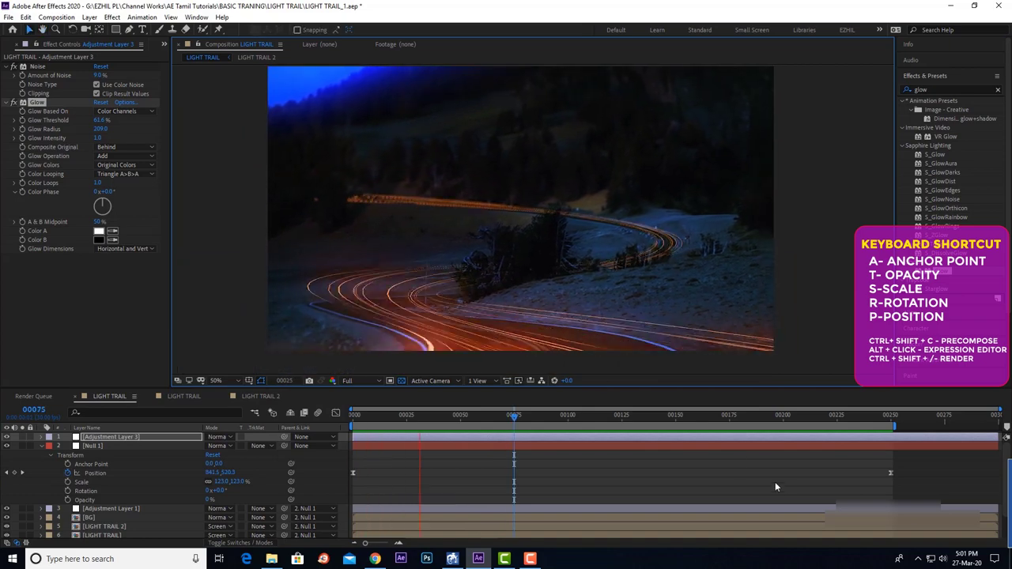
scroll(574, 196, "down", 4)
key("space")
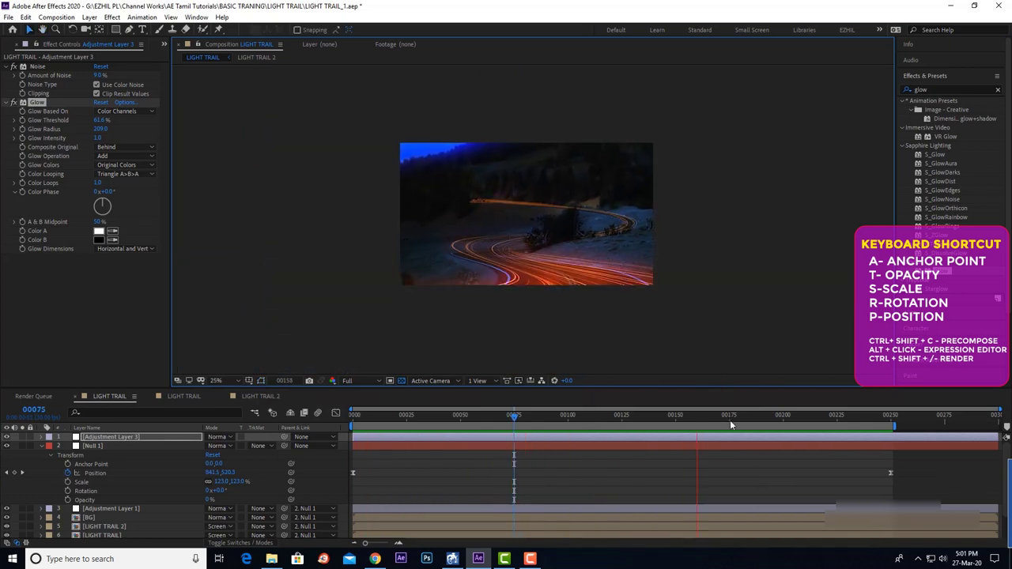
key("space")
key("period")
key("period")
key("period")
key("period")
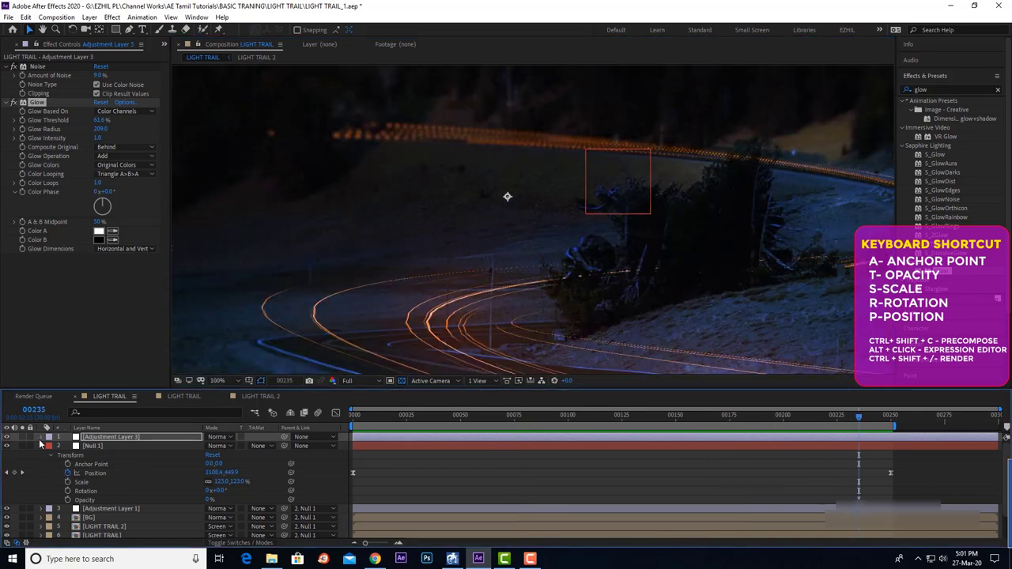
Collapse Null 1, undo a trial Adjustment Layer 4, and replay the trails animation.
left_click(41, 445)
left_click(95, 437)
key("ctrl+alt+y")
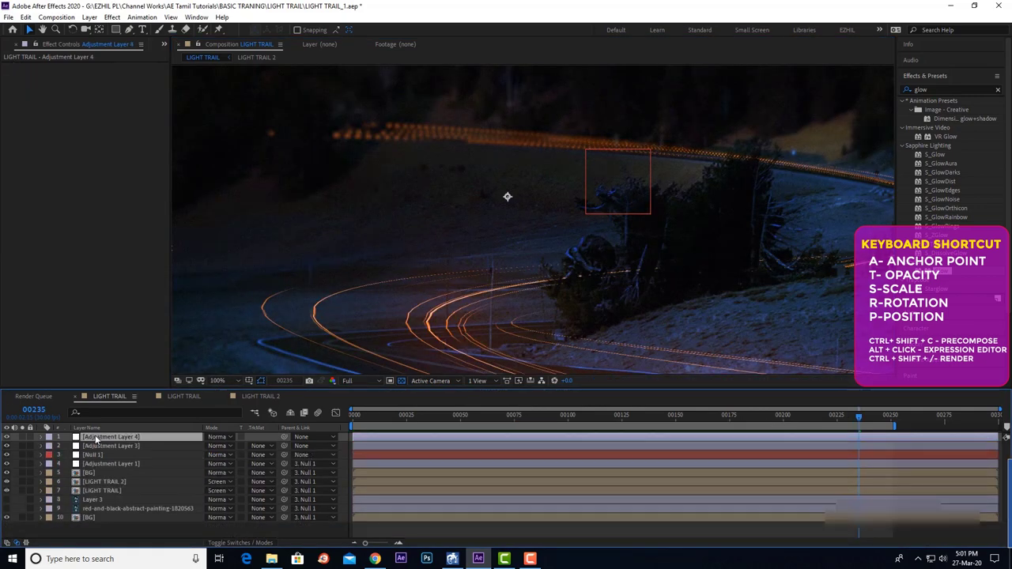
type("old")
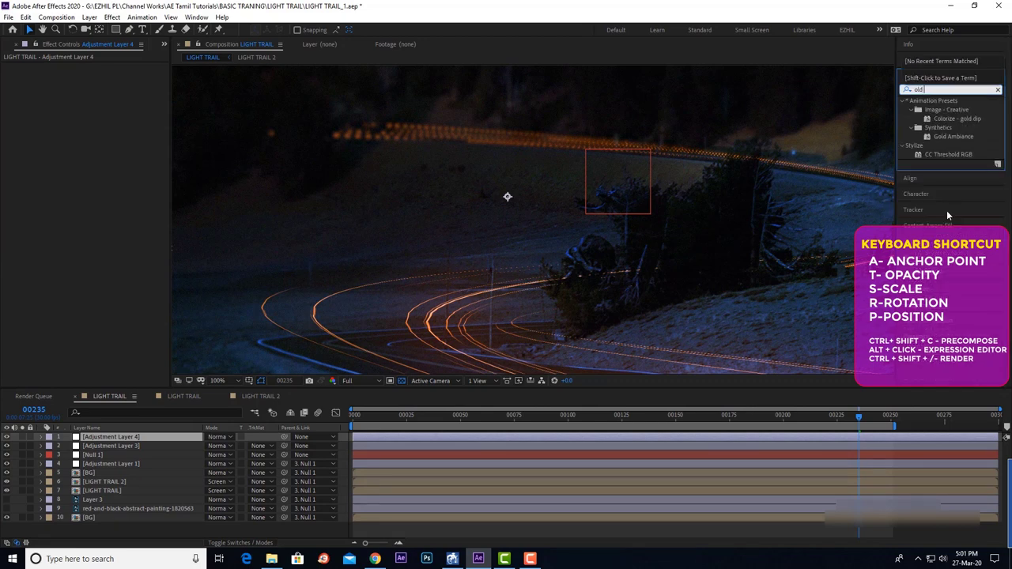
left_click(111, 447)
key("ctrl+z")
scroll(619, 279, "down", 4)
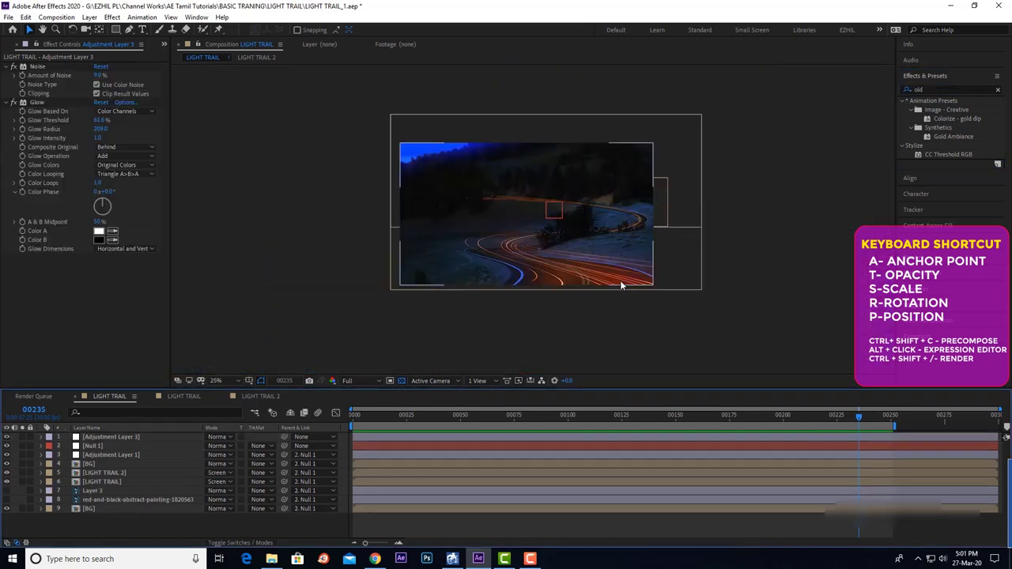
key("space")
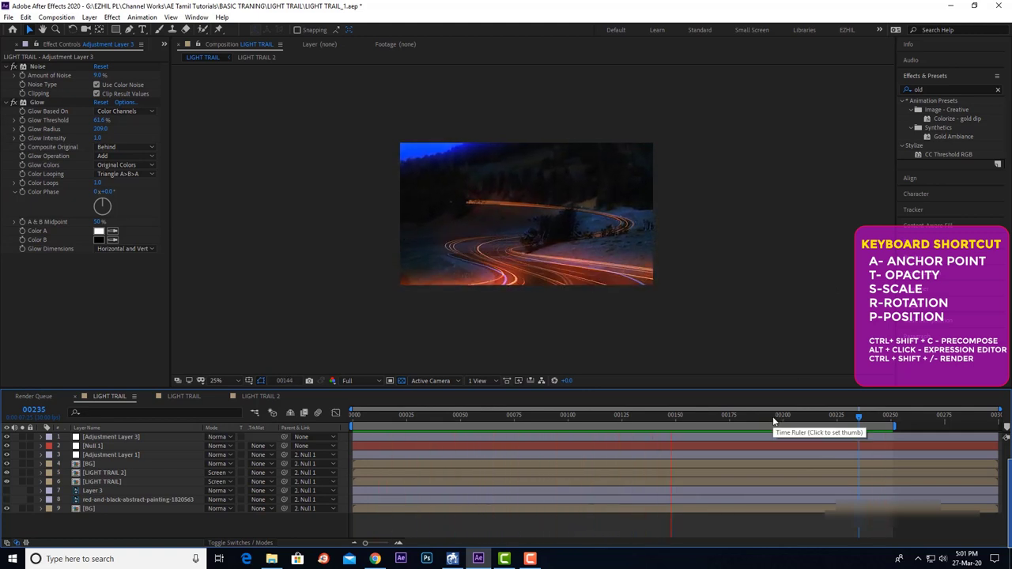
Queue LIGHT TRAIL for rendering with Best Settings and QuickTime as the output format.
left_click(727, 419)
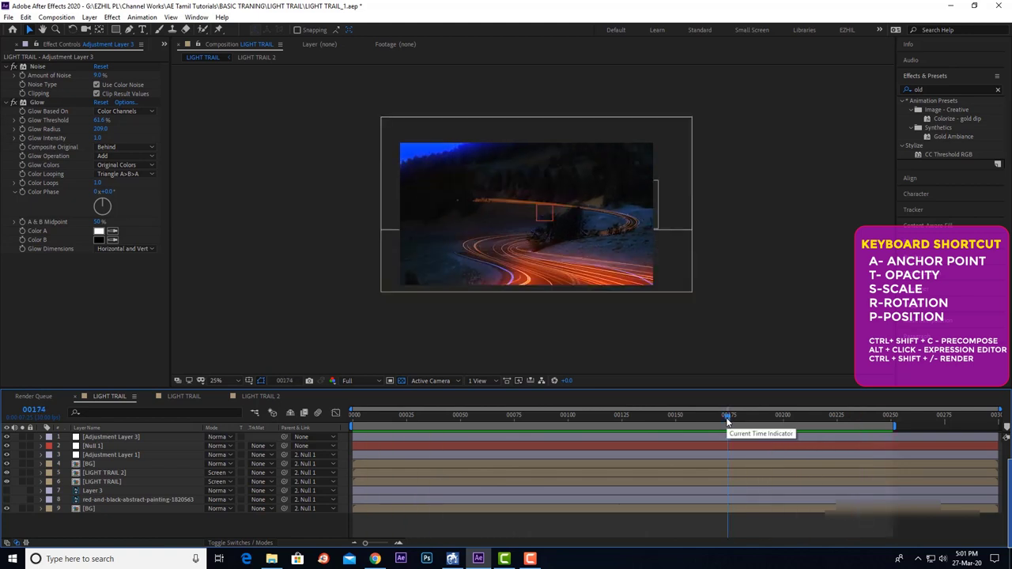
key("ctrl+shift+slash")
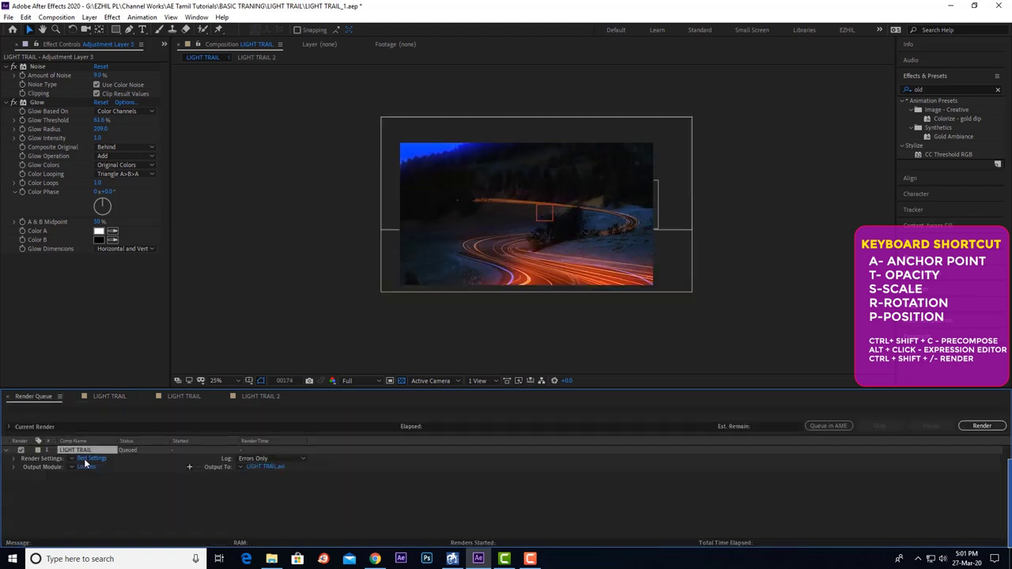
left_click(90, 459)
left_click(557, 410)
left_click(86, 467)
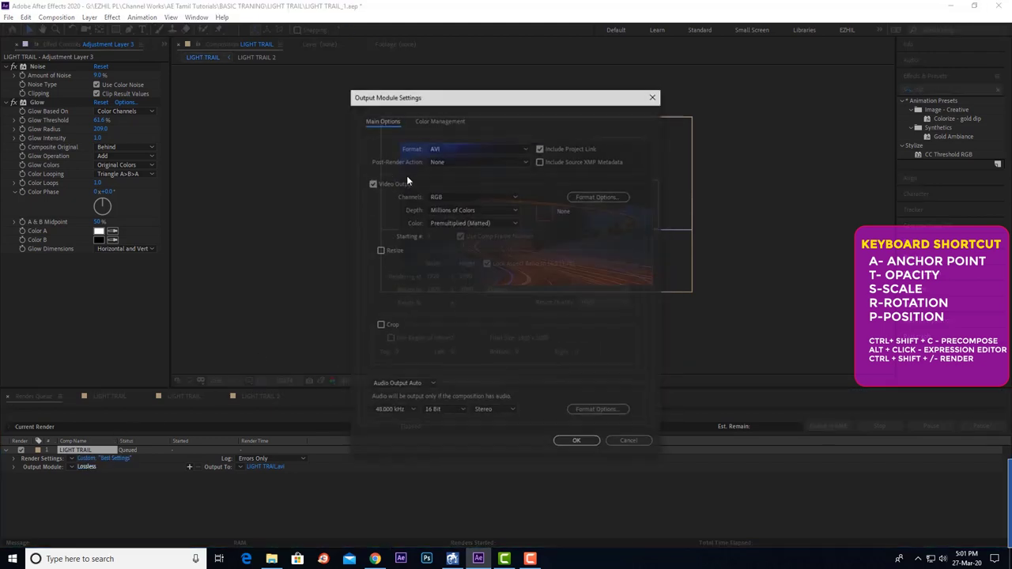
left_click(440, 148)
left_click(444, 274)
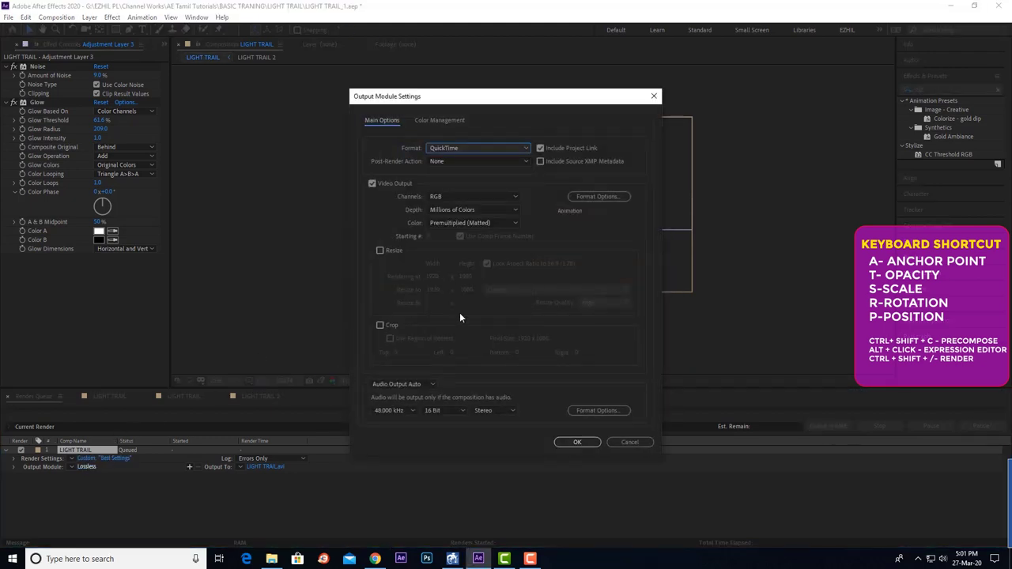